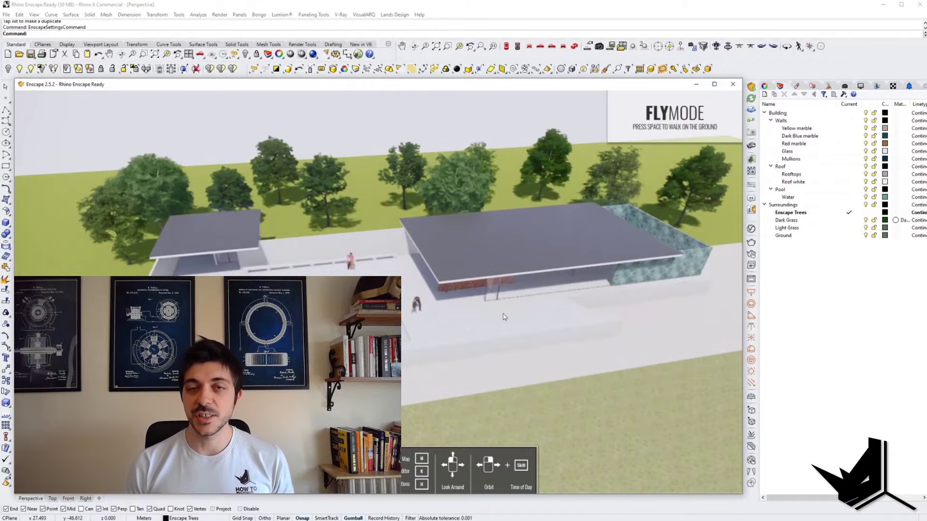
# - Fly around the pavilion in the Enscape preview and land in walk mode on the paving facing the entrance stairs
pyautogui.press('d')
pyautogui.moveTo(440, 299); pyautogui.dragTo(416, 304, button='right')
pyautogui.press('w')
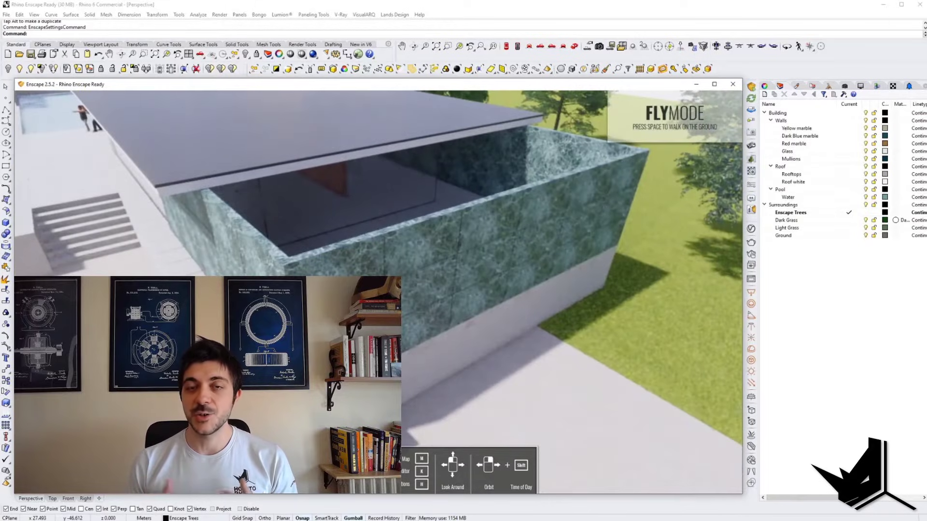
pyautogui.press('space')
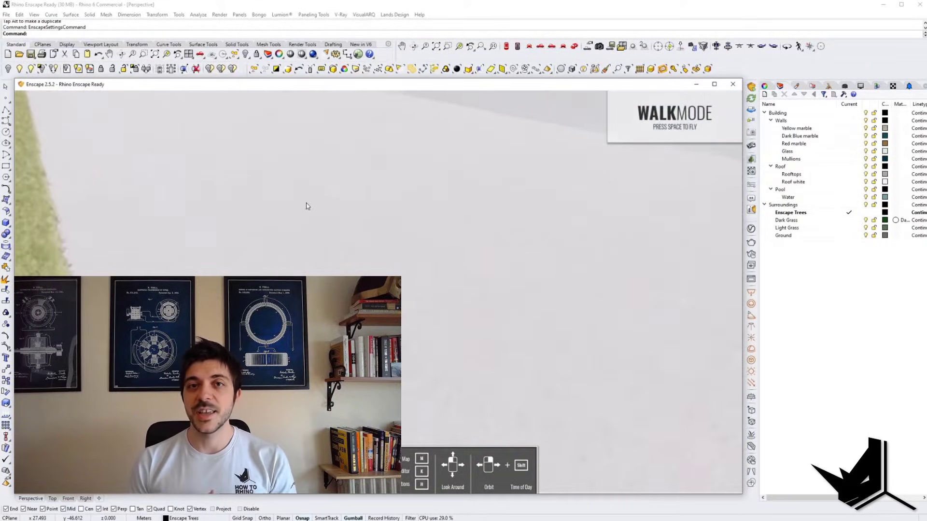
pyautogui.press('space')
pyautogui.moveTo(319, 261); pyautogui.dragTo(311, 166)
pyautogui.press('space')
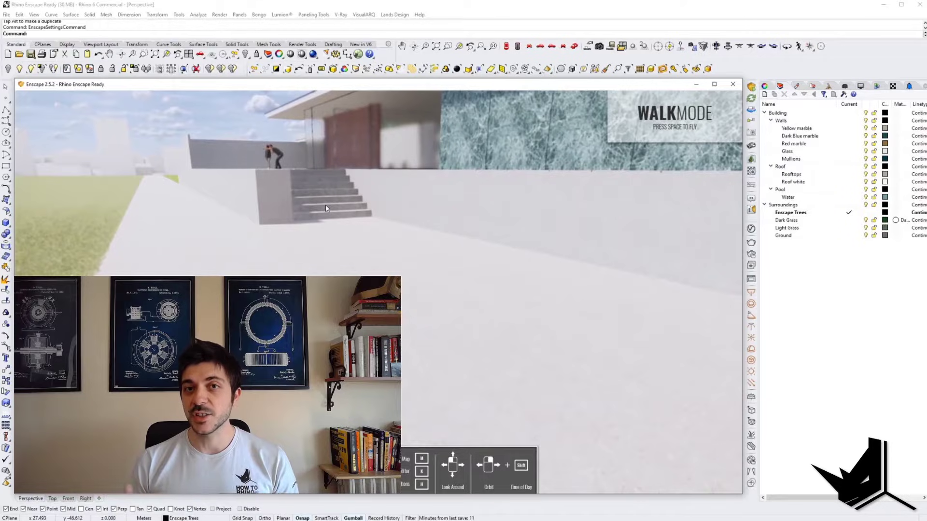
# - Walk up the entrance stairs onto the pavilion's terrace in the Enscape preview
pyautogui.press('w')
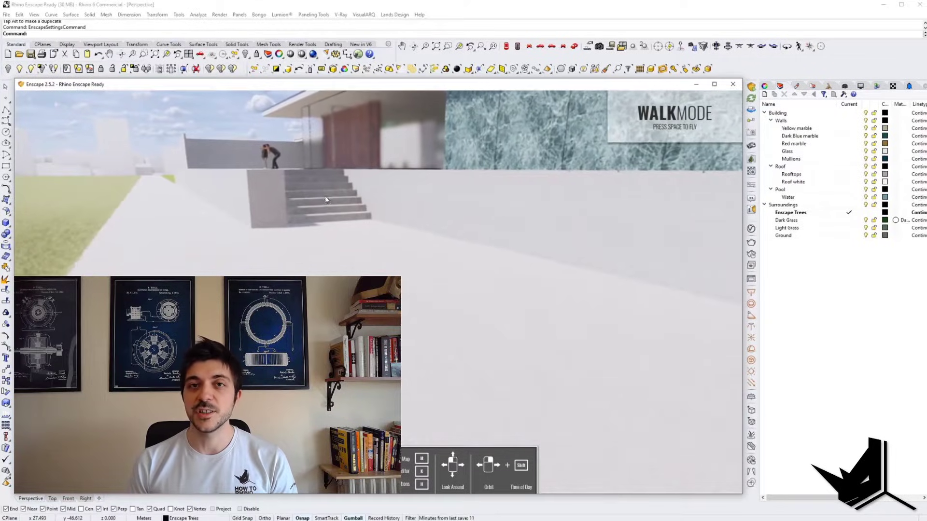
pyautogui.press('w')
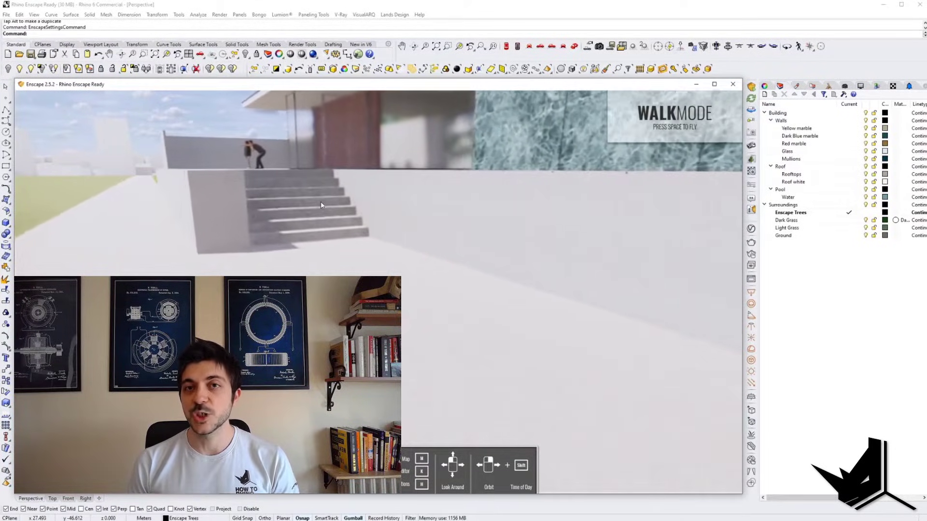
pyautogui.press('w')
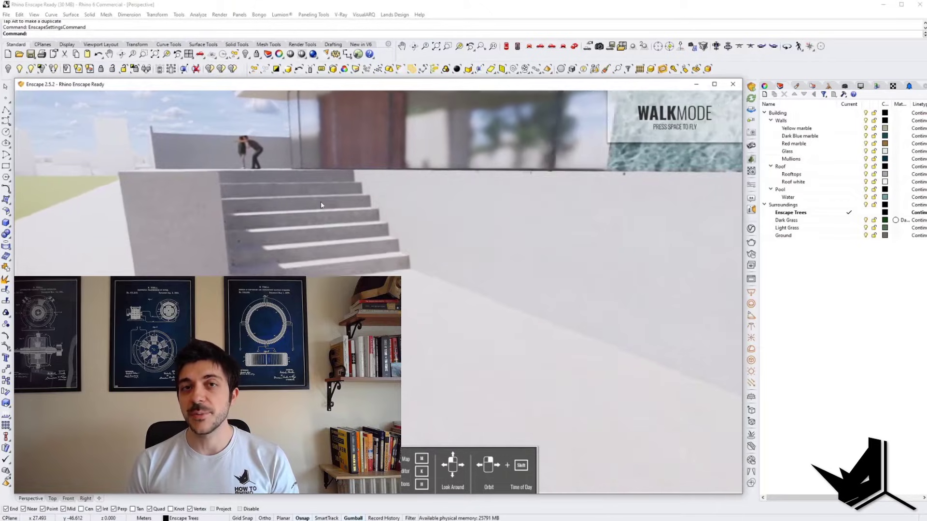
pyautogui.press('w')
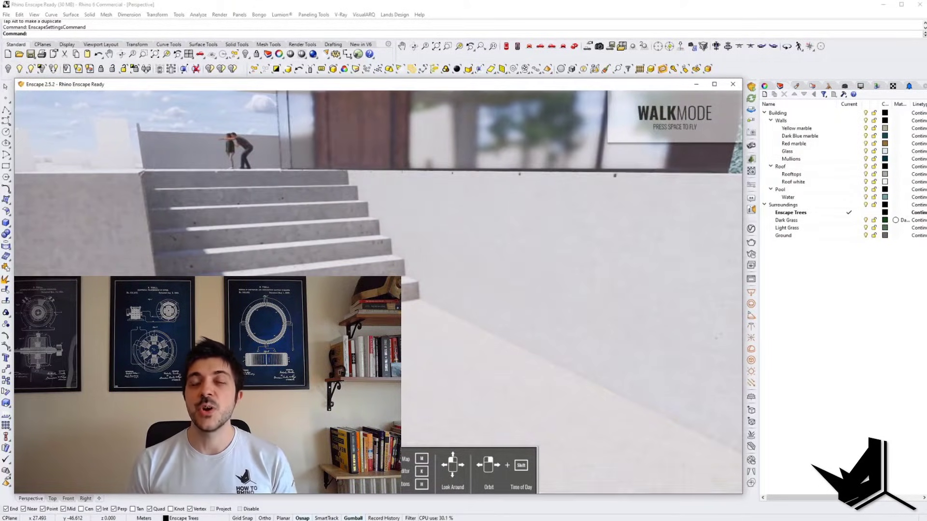
pyautogui.press('w')
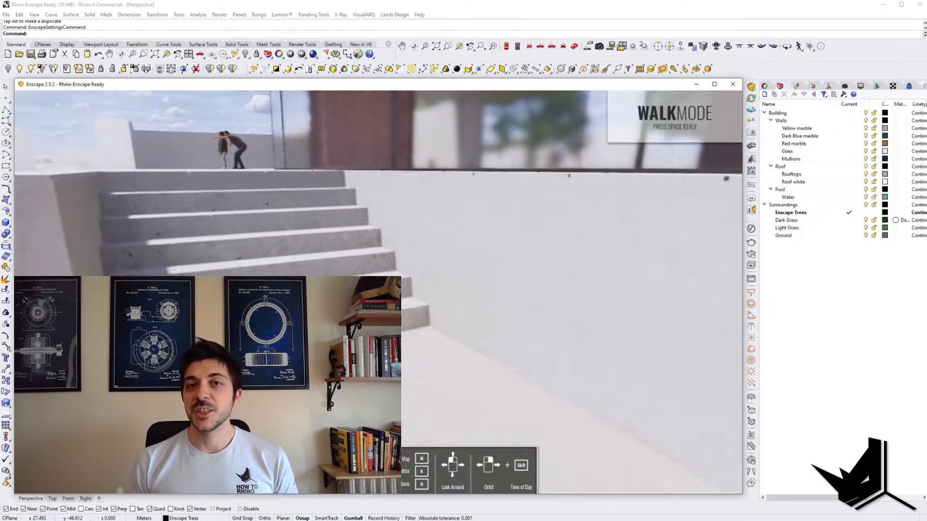
pyautogui.press('w')
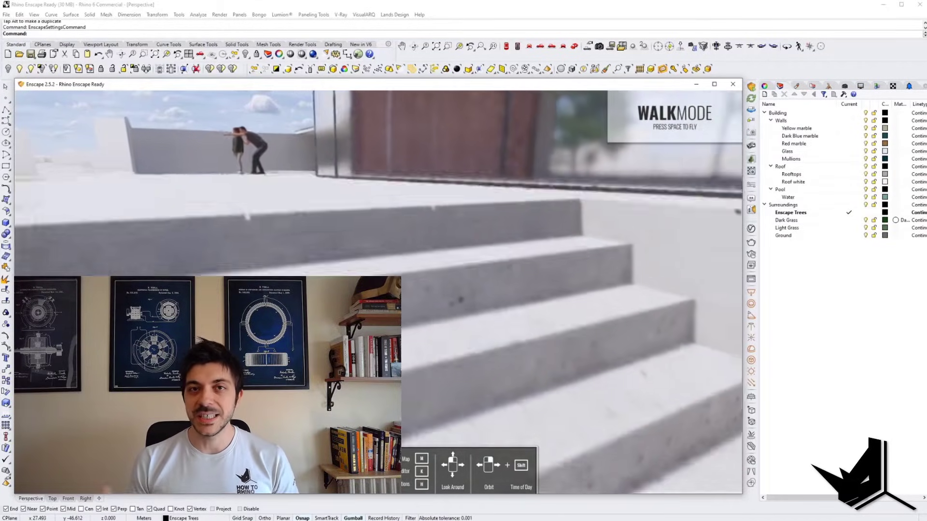
pyautogui.press('w')
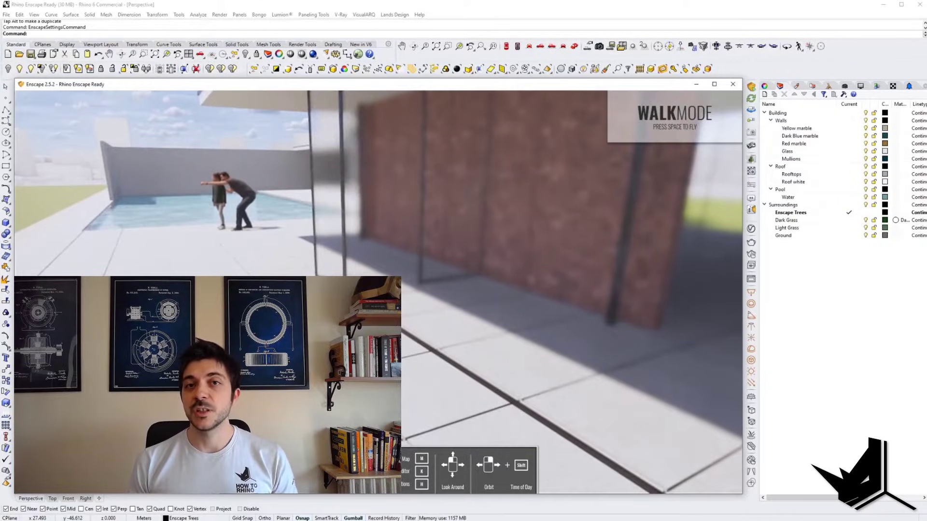
# - Walk across the terrace toward the pool and turn around to view the pavilion's covered side
pyautogui.press('a')
pyautogui.press('w')
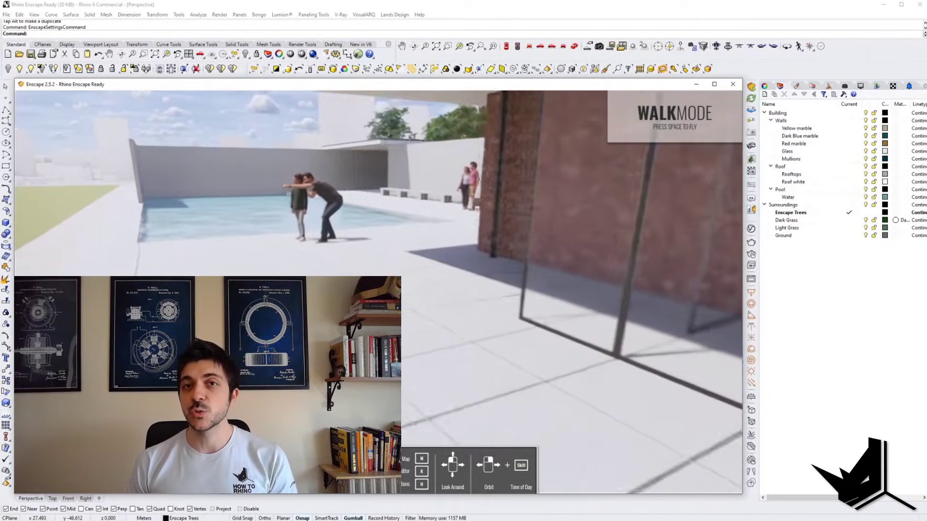
pyautogui.press('w')
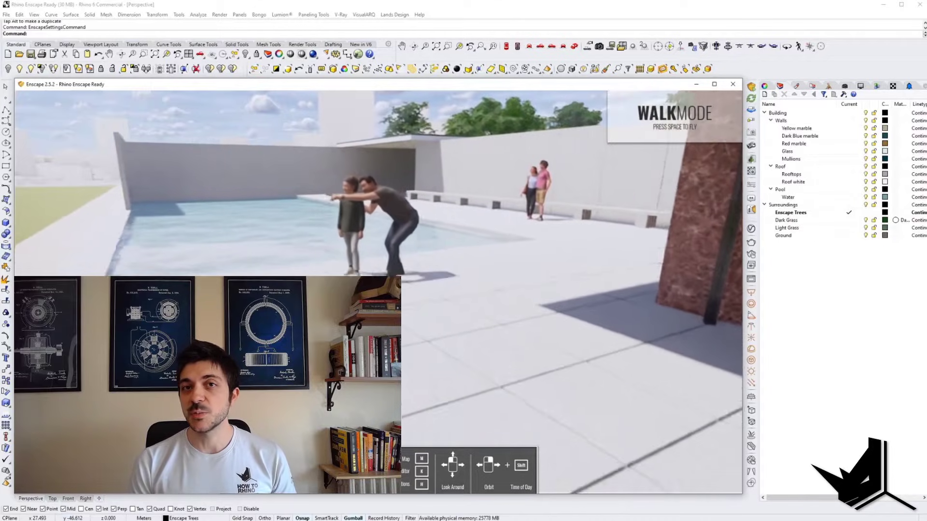
pyautogui.press('w')
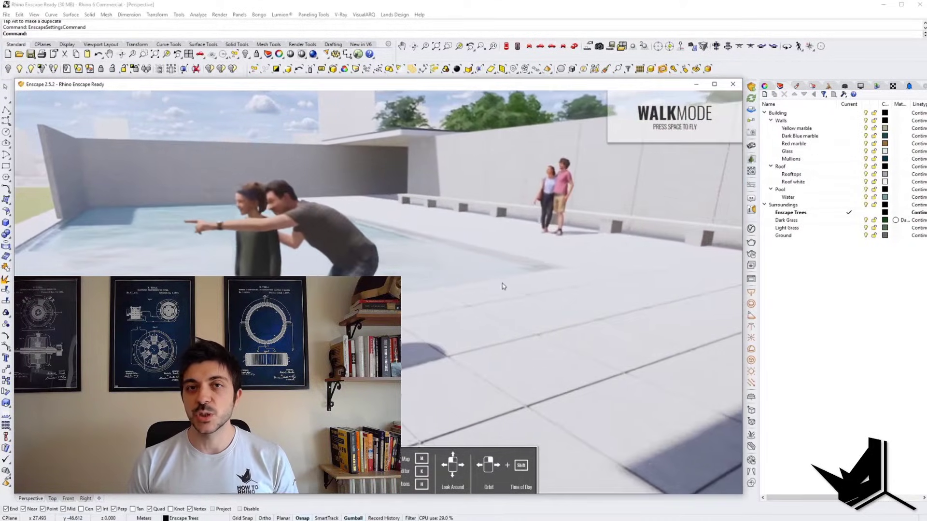
pyautogui.moveTo(503, 285); pyautogui.dragTo(456, 265)
pyautogui.press('w')
pyautogui.press('w')
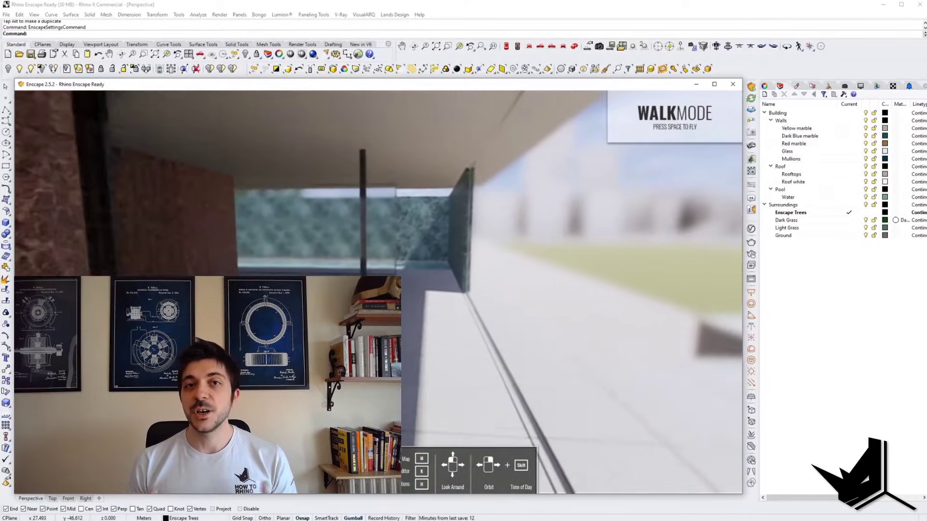
pyautogui.moveTo(393, 262); pyautogui.dragTo(416, 253)
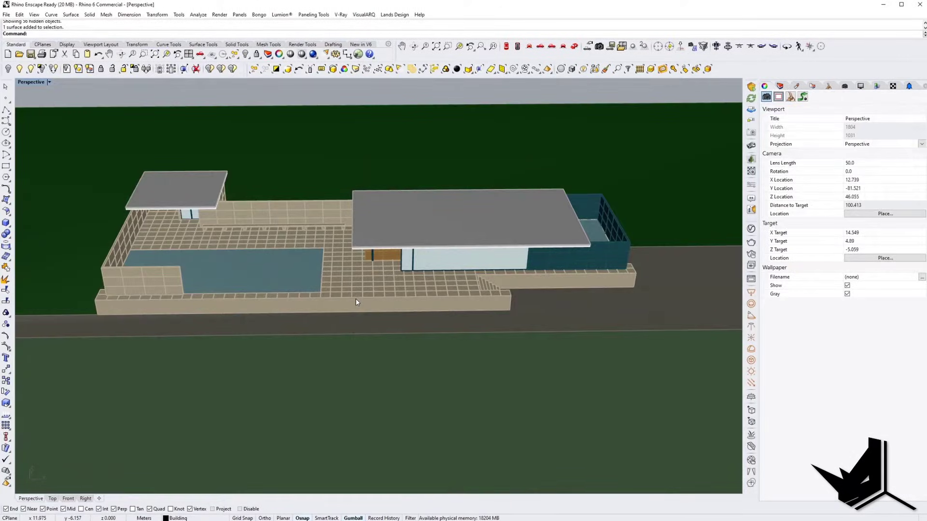
# - Show the model's layer list and widen its Name column to fit the full layer names
pyautogui.moveTo(411, 300); pyautogui.dragTo(277, 290, button='right')
pyautogui.scroll(4, 322, 299)
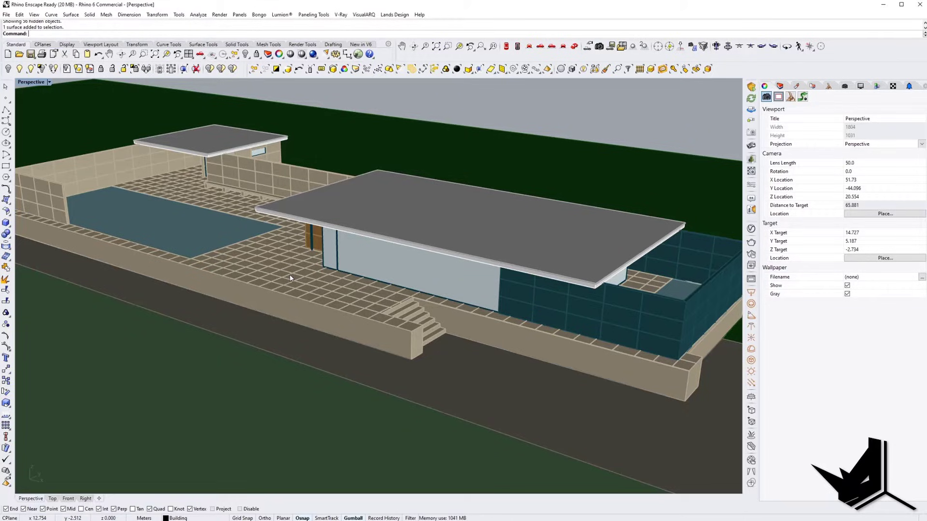
pyautogui.click(781, 86)
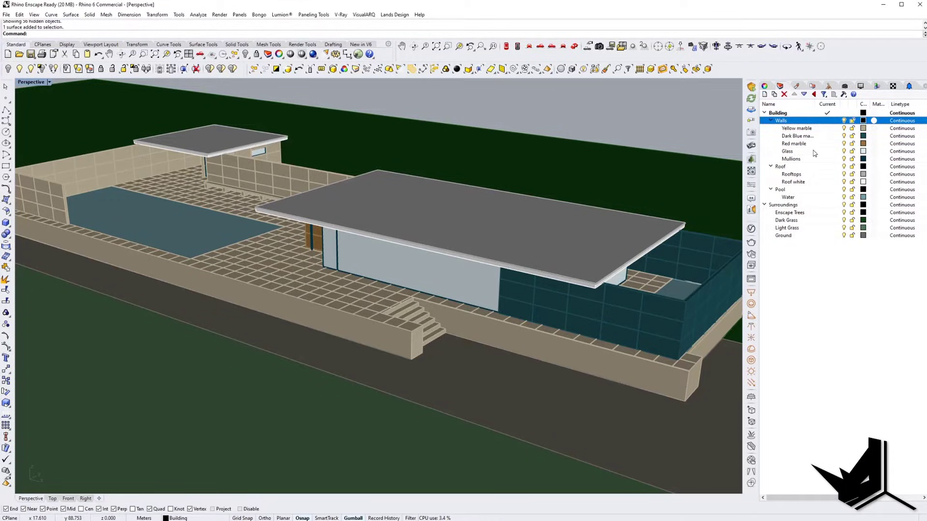
pyautogui.moveTo(816, 104); pyautogui.dragTo(838, 105)
# - Examine the Building layer and its Walls, Roof and Pool sublayers
pyautogui.click(777, 113)
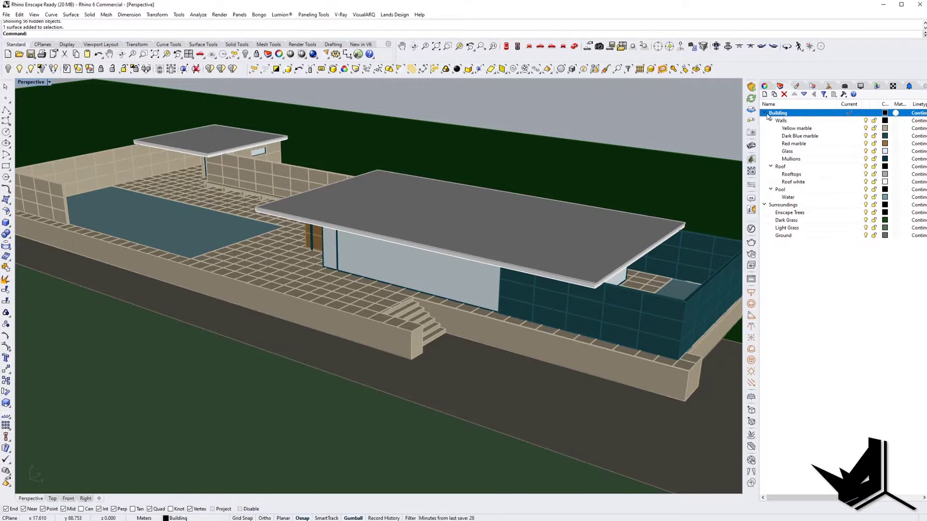
pyautogui.click(782, 122)
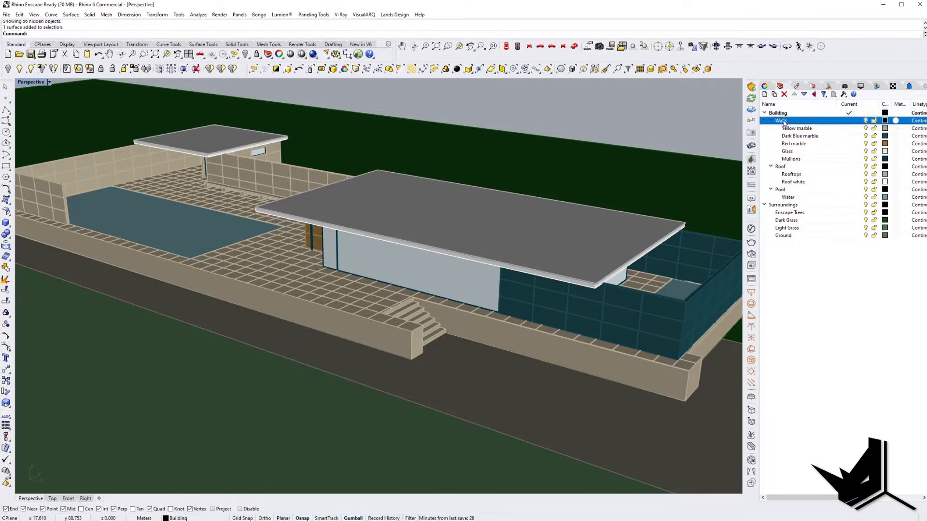
pyautogui.click(781, 168)
pyautogui.click(783, 192)
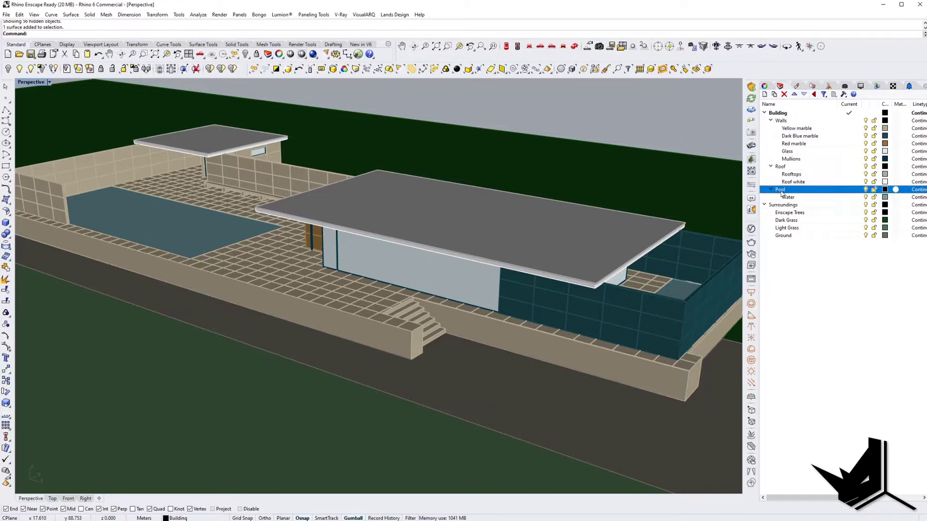
pyautogui.click(778, 114)
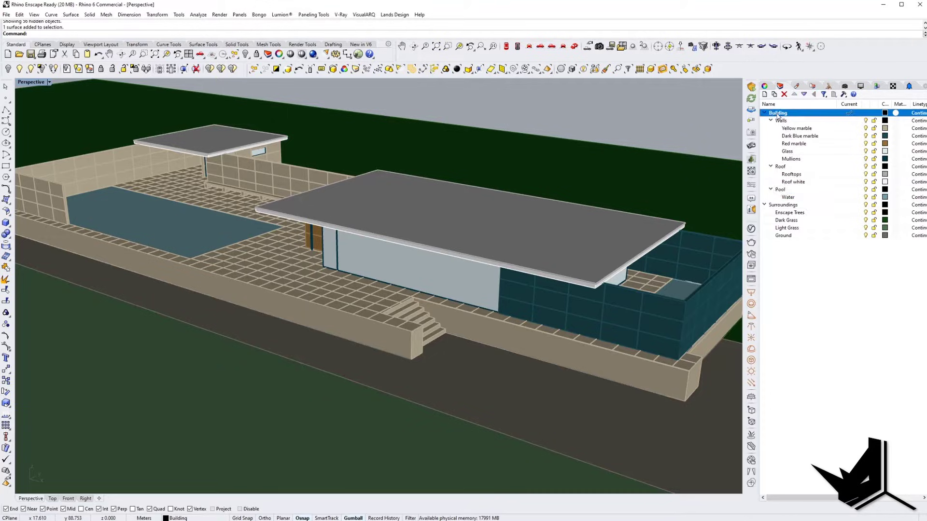
# - Collapse the Walls, Roof and Pool layers to examine only the main groups under Building
pyautogui.click(781, 121)
pyautogui.click(771, 121)
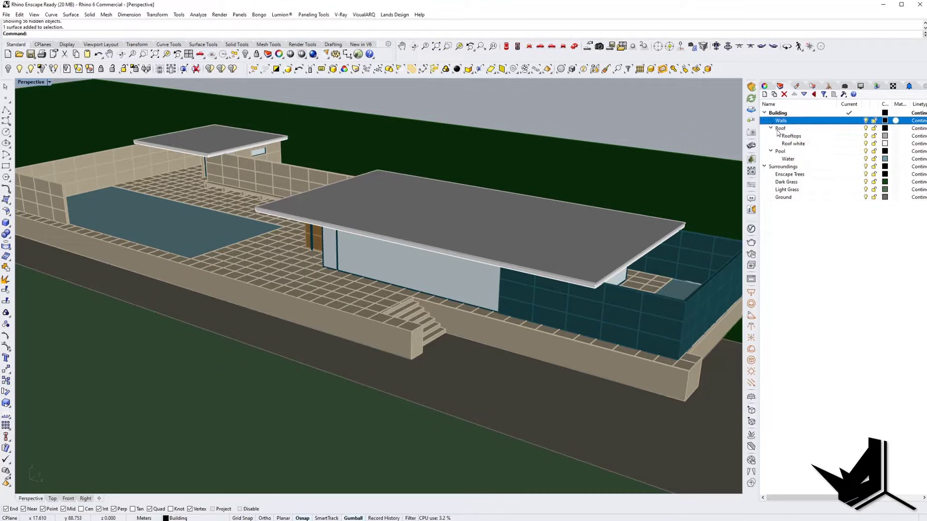
pyautogui.click(771, 128)
pyautogui.click(771, 136)
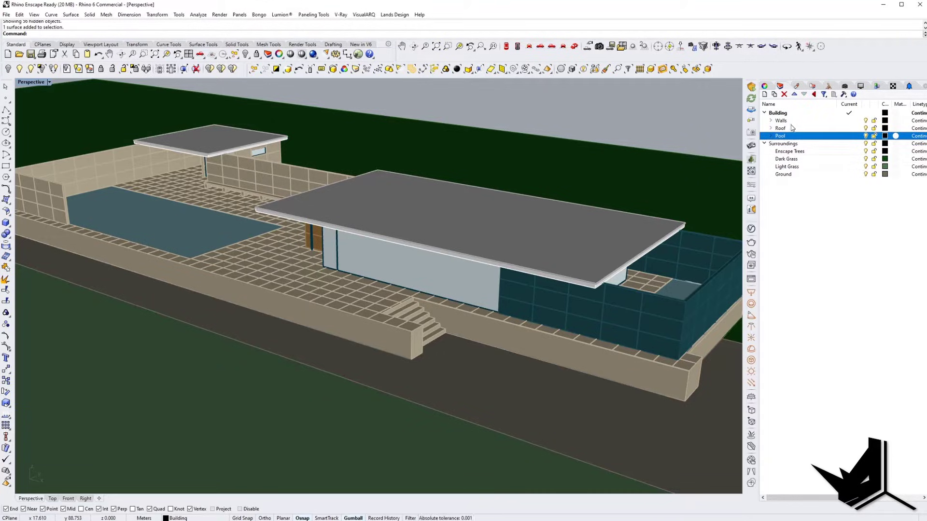
pyautogui.click(779, 113)
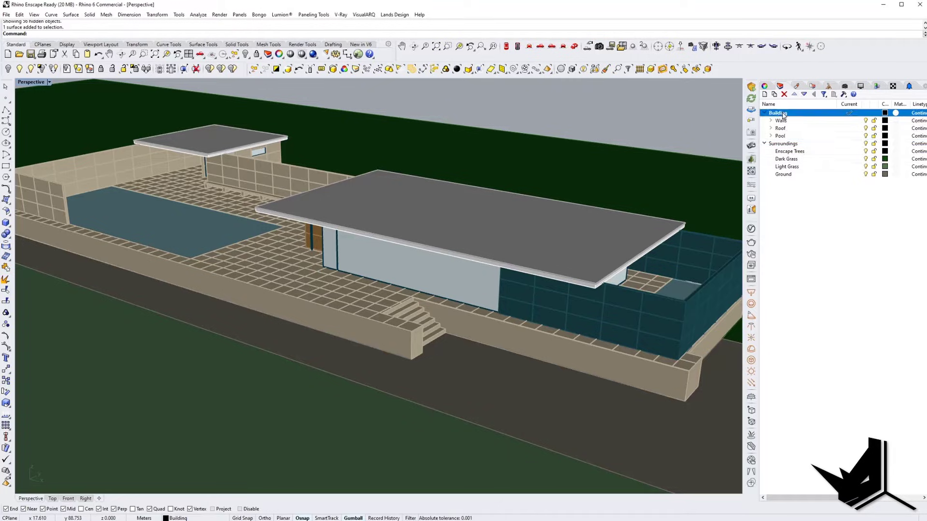
pyautogui.click(783, 122)
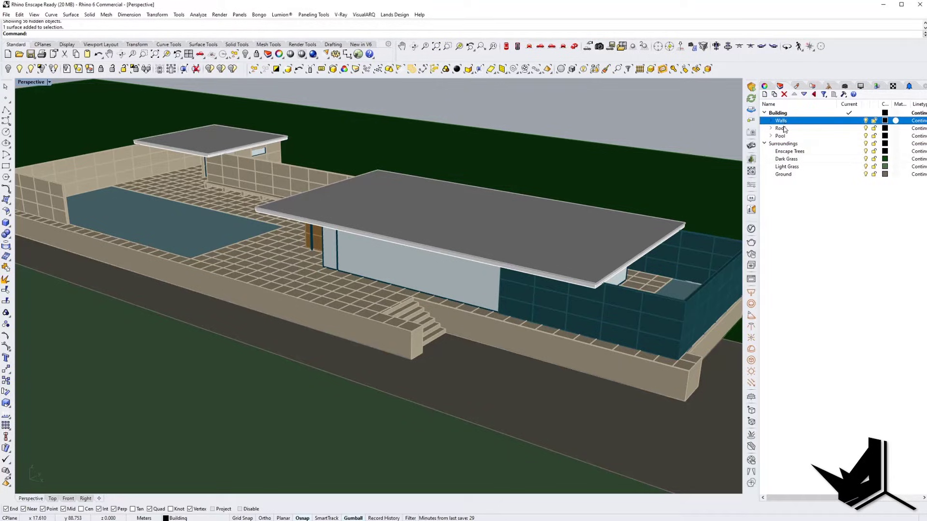
# - Expand the Walls, Roof and Pool layers and examine their material sublayers, including Water, Roof white, Rooftops and Yellow marble
pyautogui.click(771, 120)
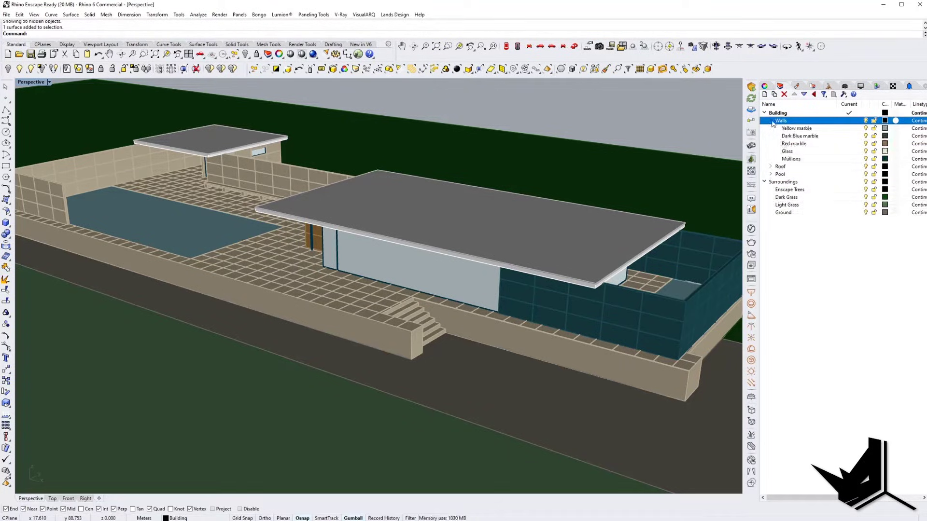
pyautogui.click(771, 166)
pyautogui.click(781, 167)
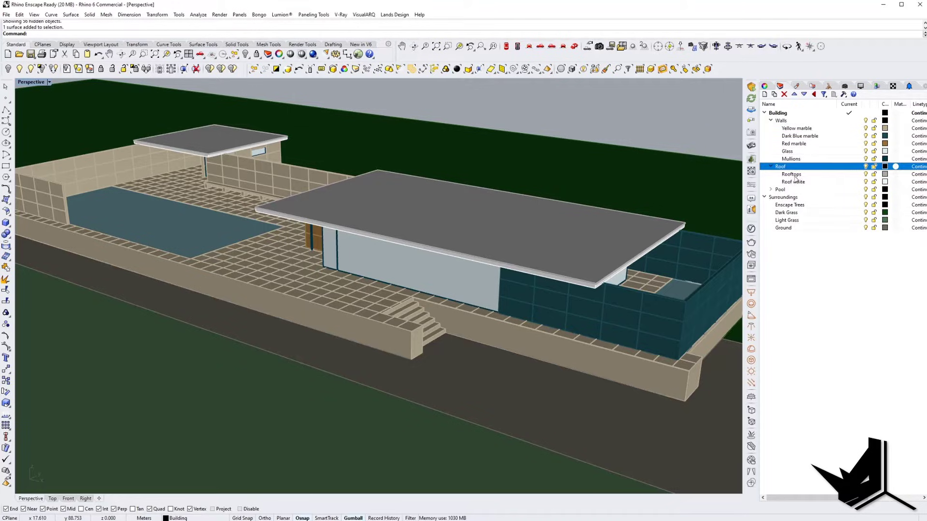
pyautogui.click(771, 189)
pyautogui.click(788, 197)
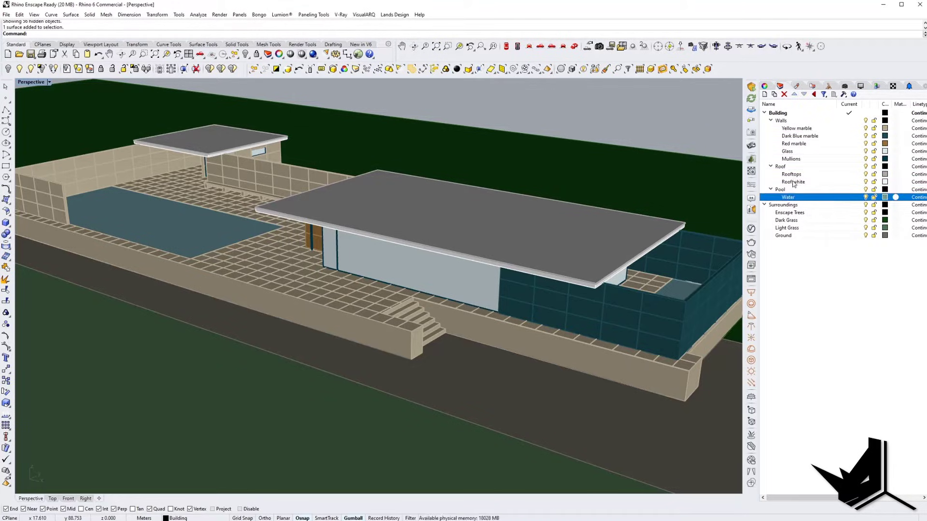
pyautogui.click(795, 183)
pyautogui.click(794, 175)
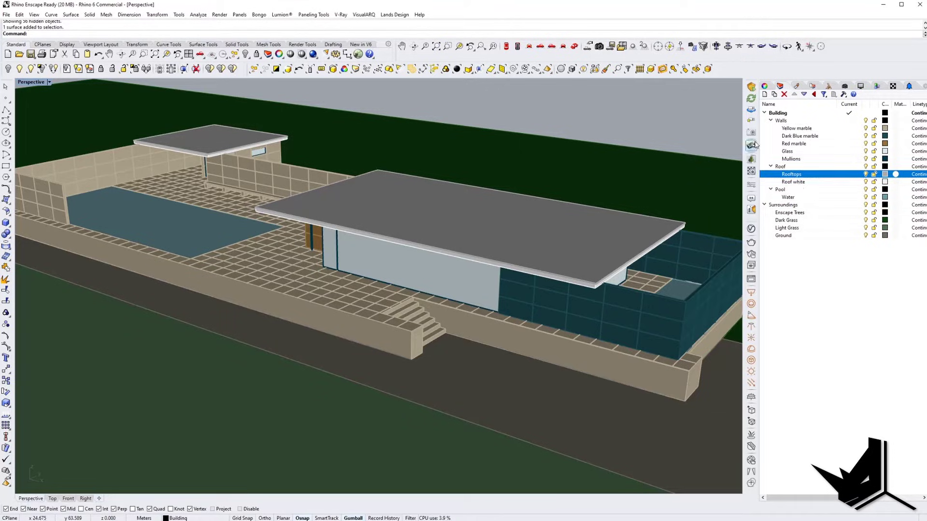
pyautogui.click(792, 129)
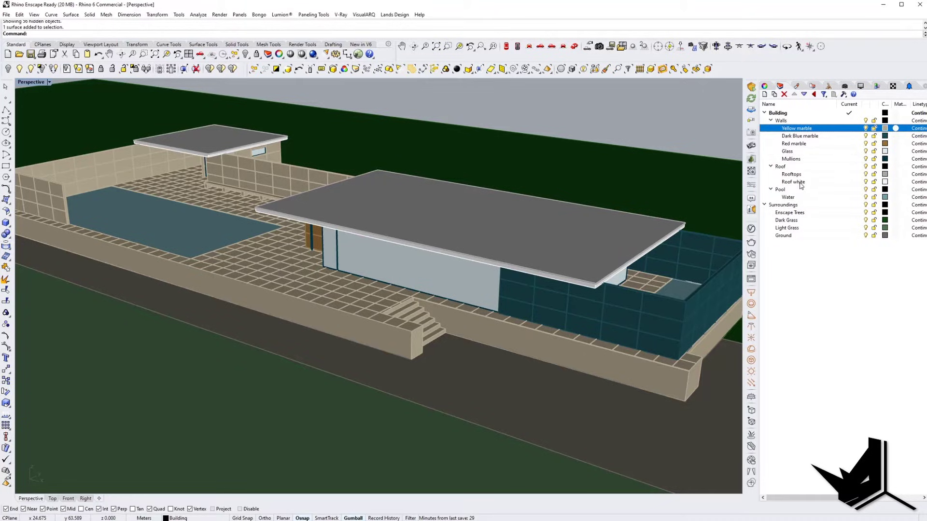
# - Hide the Surroundings layer and show it again to check which objects it contains
pyautogui.scroll(-6, 419, 216)
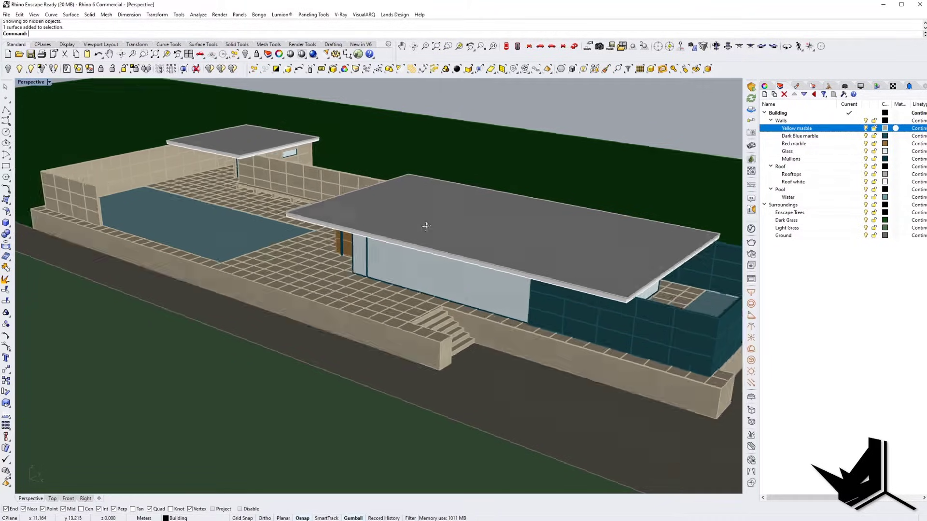
pyautogui.click(783, 205)
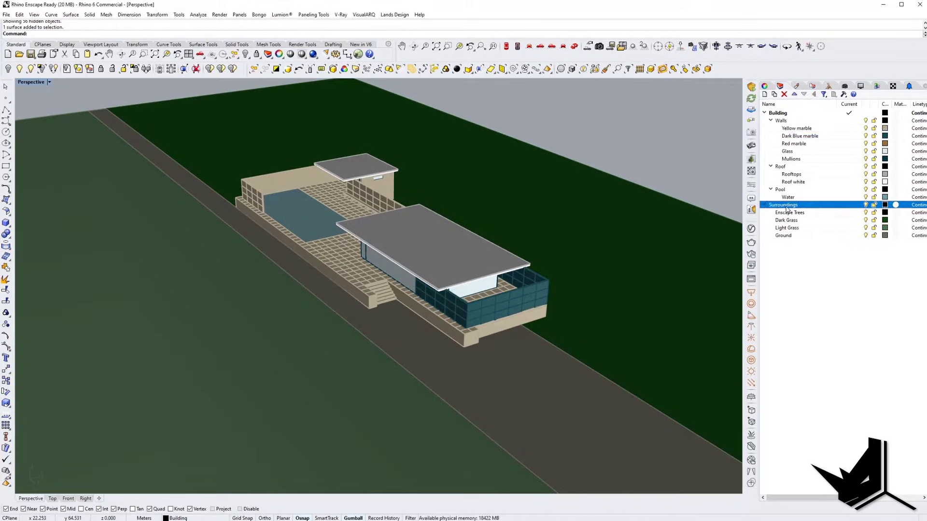
pyautogui.click(866, 205)
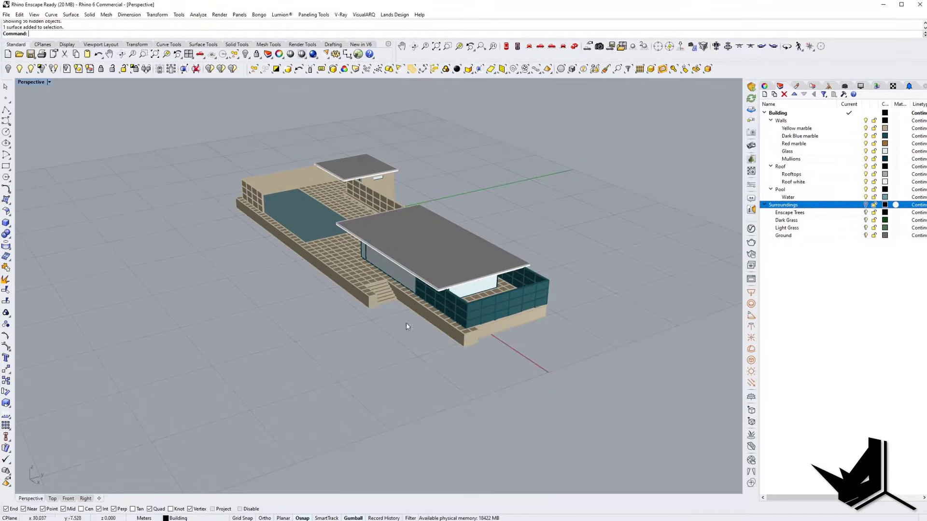
pyautogui.click(866, 205)
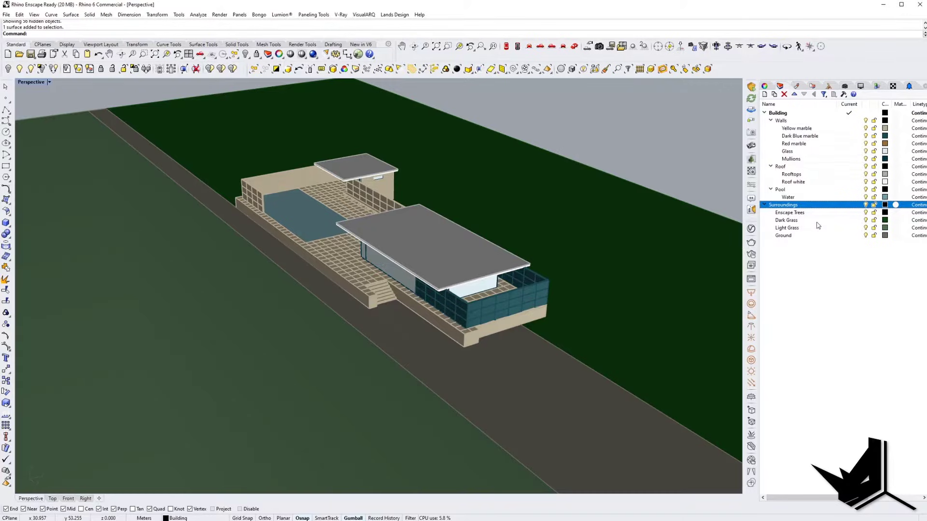
pyautogui.scroll(2, 733, 232)
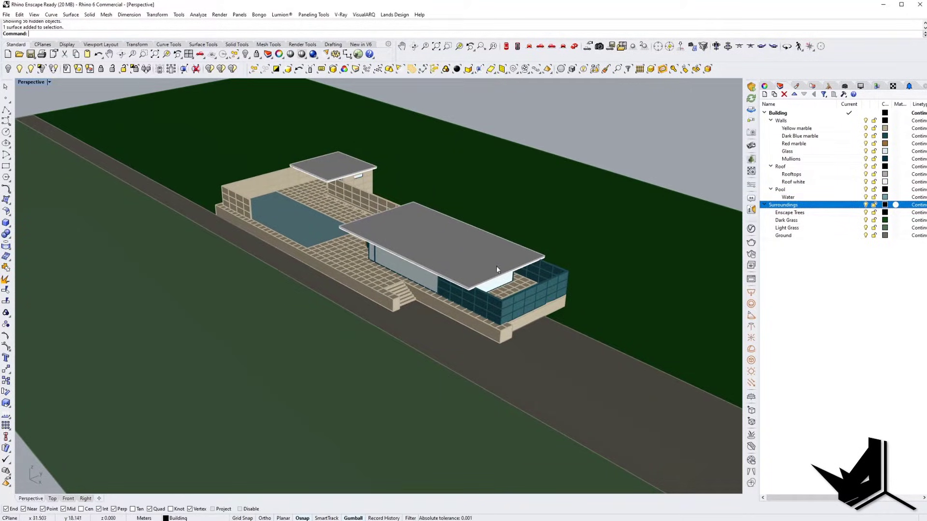
# - Examine the pavilion from several angles, focusing on the walls and paving that belong to the Yellow marble layer
pyautogui.moveTo(319, 260); pyautogui.dragTo(348, 263, button='right')
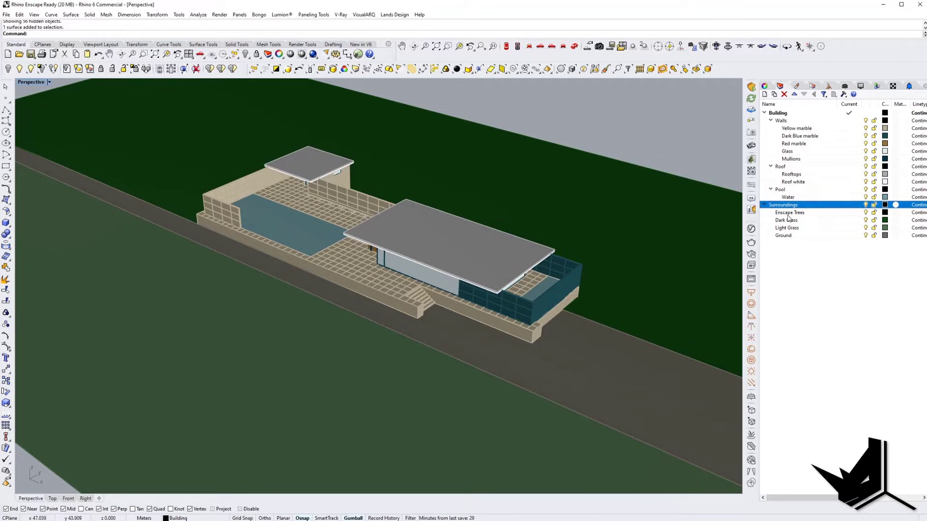
pyautogui.keyDown('shift'); pyautogui.moveTo(307, 224); pyautogui.dragTo(313, 257, button='right'); pyautogui.keyUp('shift')
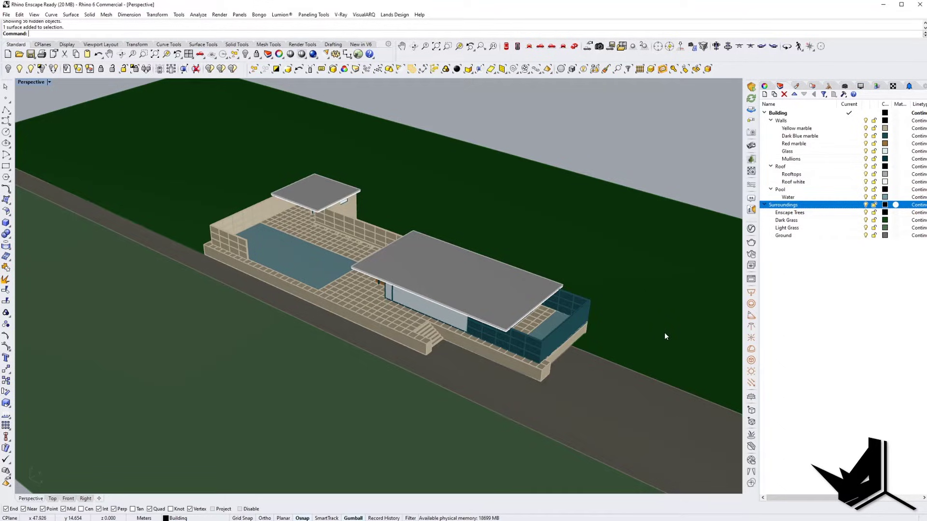
pyautogui.moveTo(373, 275); pyautogui.dragTo(396, 266, button='right')
pyautogui.scroll(5, 382, 261)
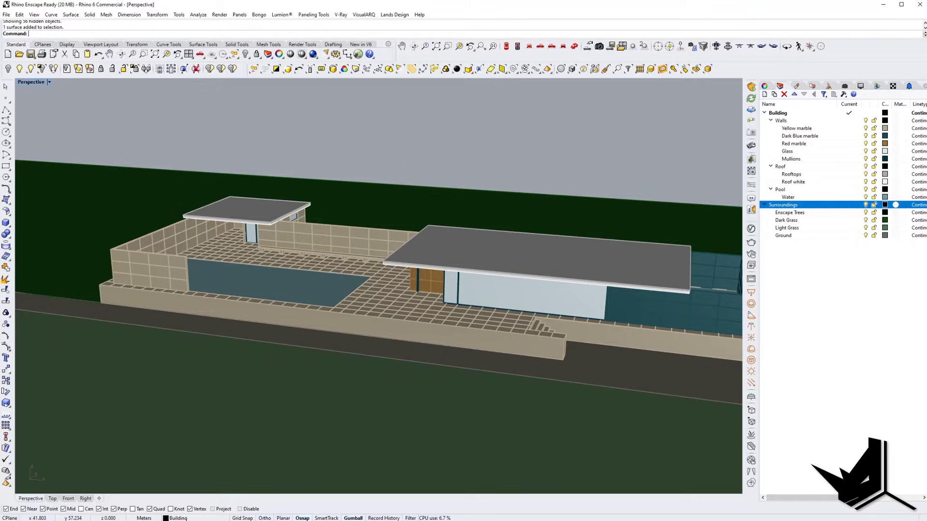
pyautogui.click(885, 128)
pyautogui.click(531, 341)
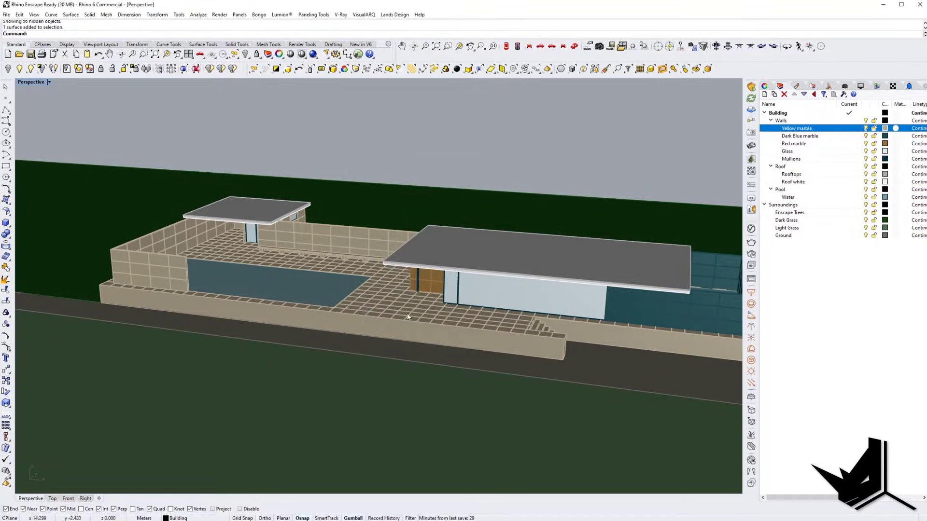
pyautogui.moveTo(337, 305); pyautogui.dragTo(377, 258, button='right')
pyautogui.scroll(3, 341, 266)
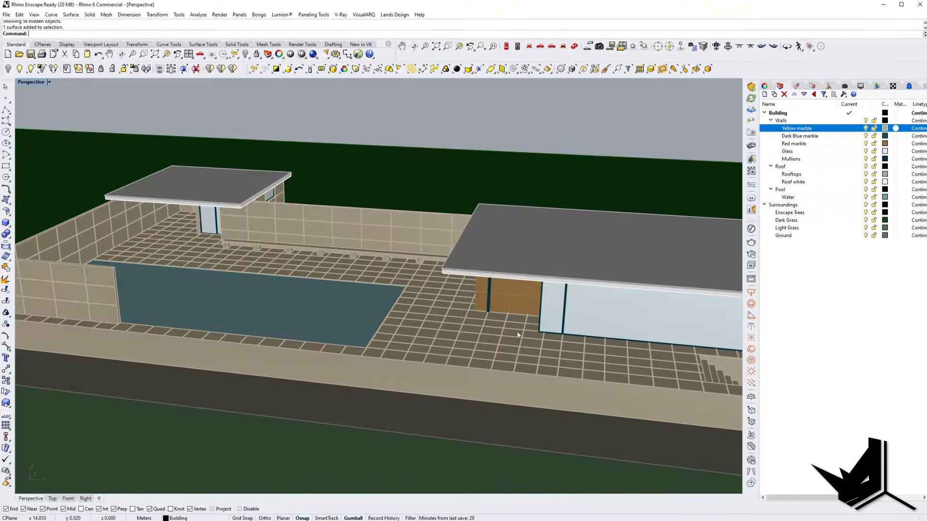
pyautogui.keyDown('shift'); pyautogui.moveTo(522, 334); pyautogui.dragTo(439, 300, button='right'); pyautogui.keyUp('shift')
pyautogui.scroll(-4, 483, 313)
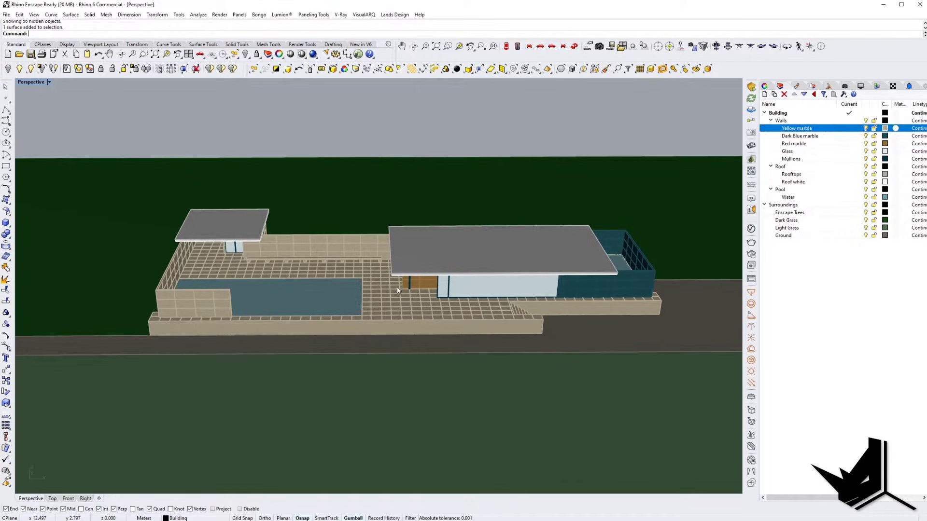
# - Create a new Enscape-type material and name it Yellow Marble
pyautogui.click(798, 86)
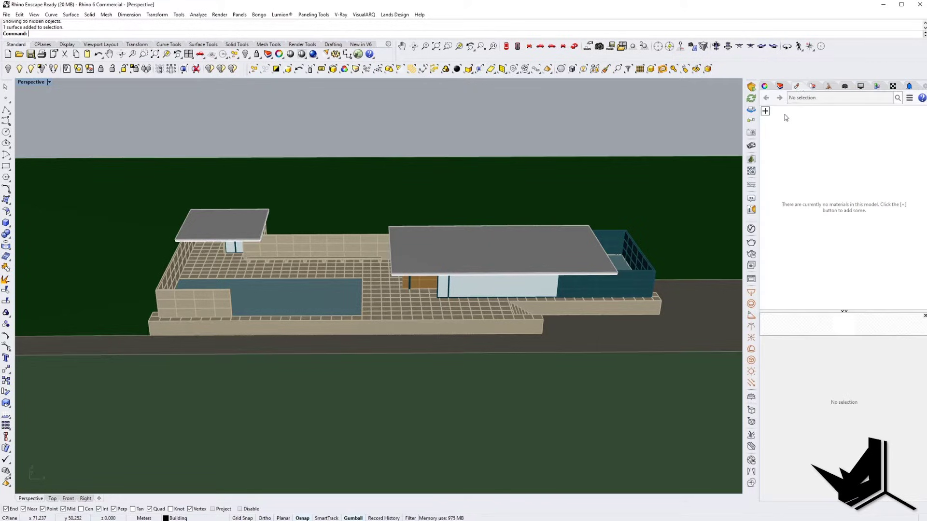
pyautogui.click(766, 111)
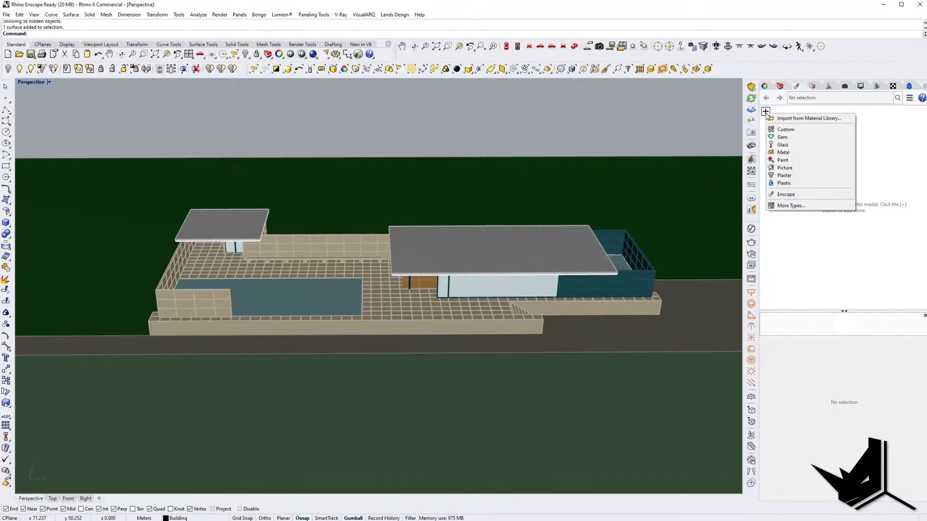
pyautogui.click(787, 195)
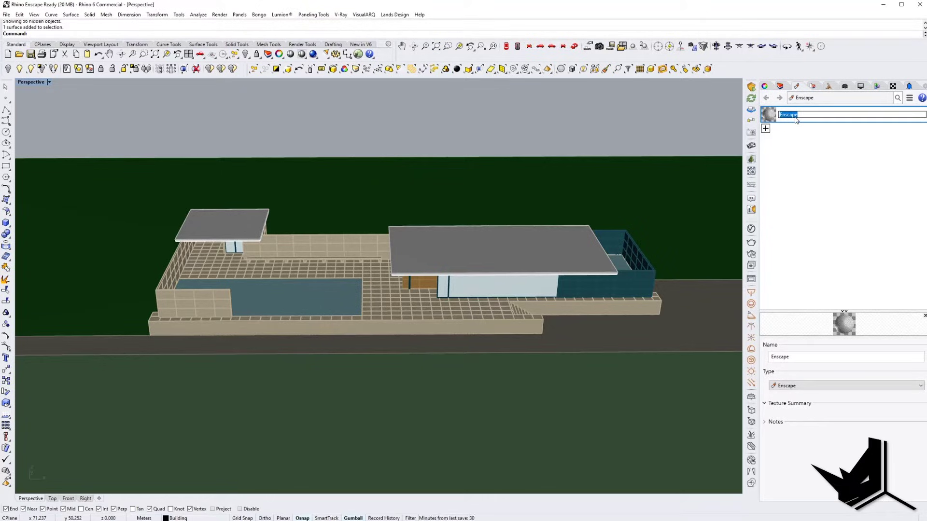
pyautogui.write('Yellow Marble')
pyautogui.press('Return')
# - Add a second Enscape-type material named Blue Marble
pyautogui.click(765, 128)
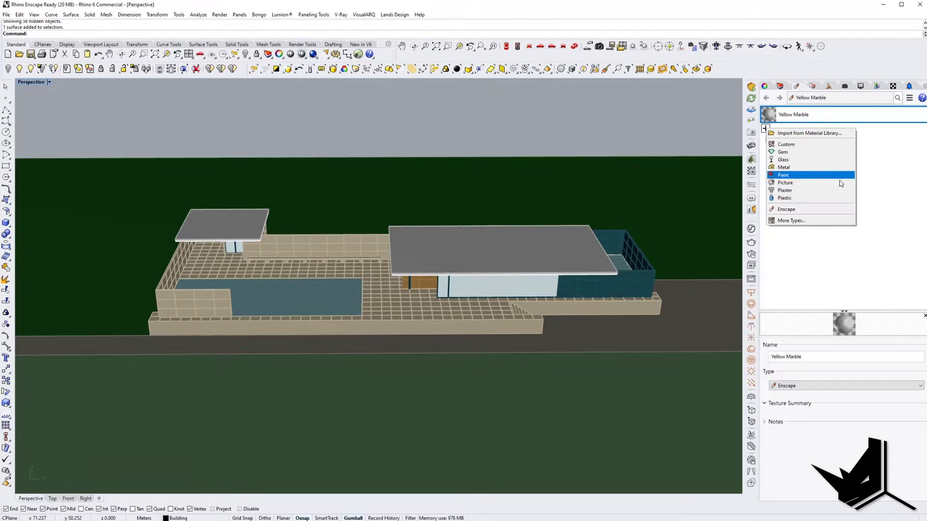
pyautogui.click(789, 209)
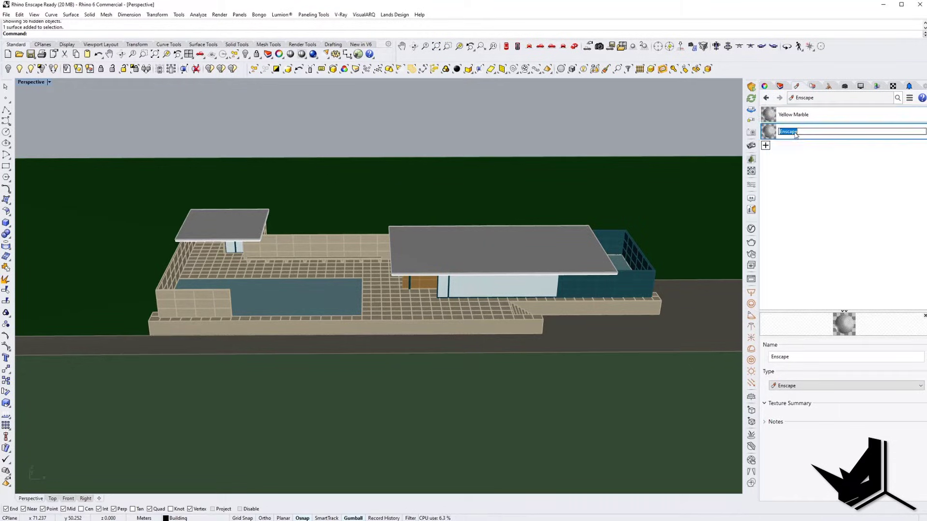
pyautogui.write('Blue Marble')
pyautogui.press('Return')
# - Add a third Enscape-type material named Red Marble and check the layer list for the other materials needed
pyautogui.click(765, 145)
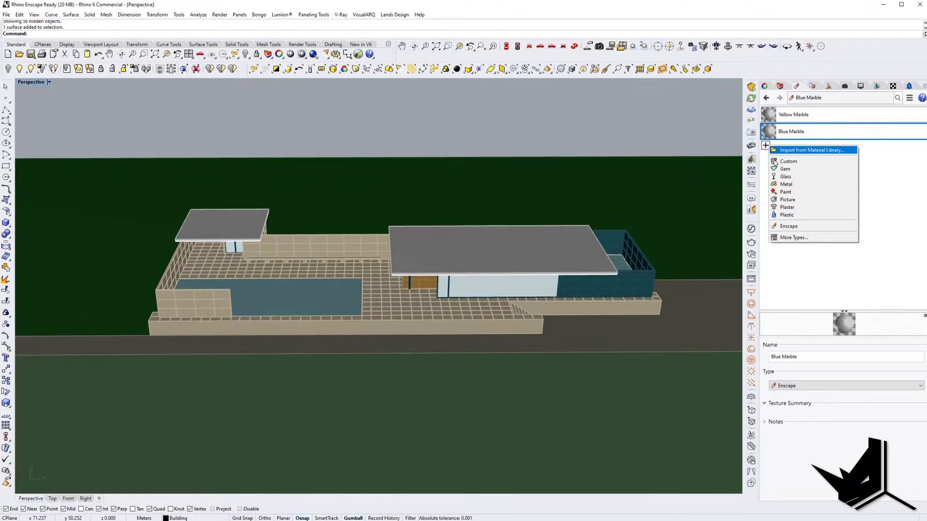
pyautogui.click(795, 228)
pyautogui.write('Red')
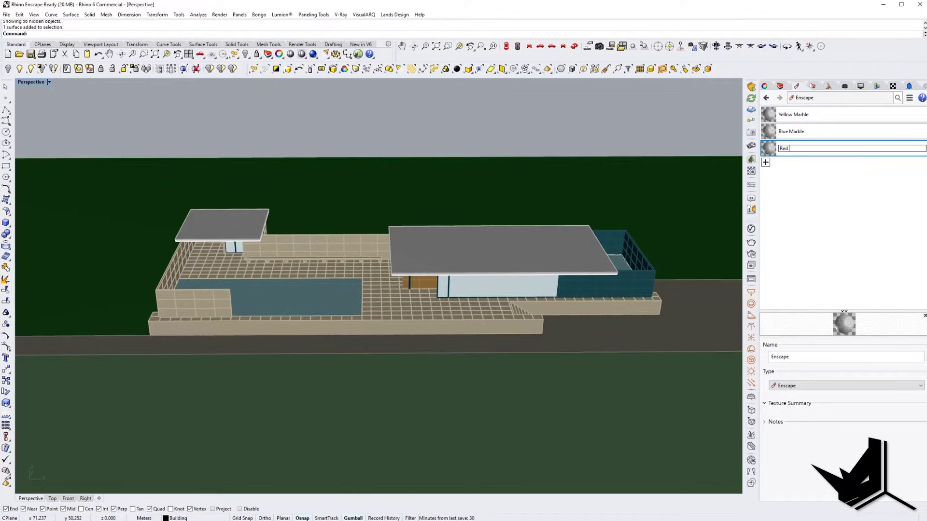
pyautogui.write(' Marble')
pyautogui.press('Return')
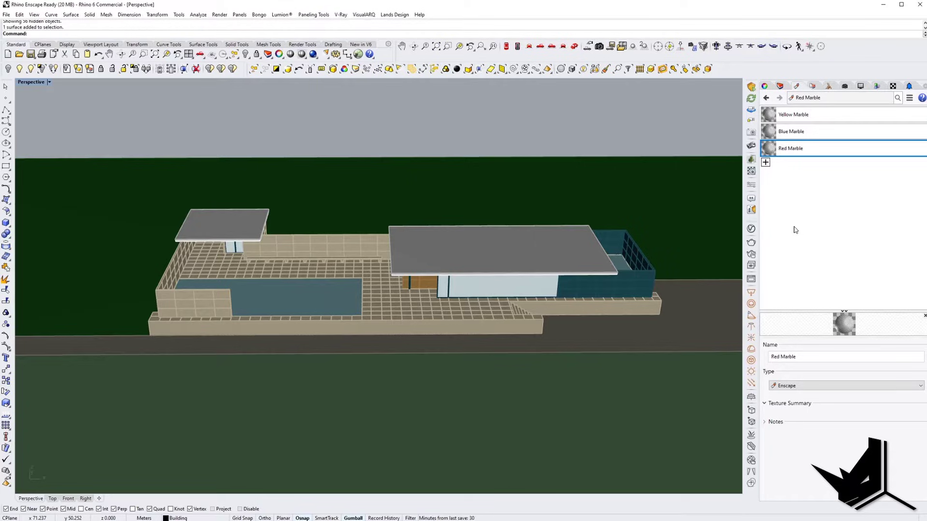
pyautogui.click(781, 86)
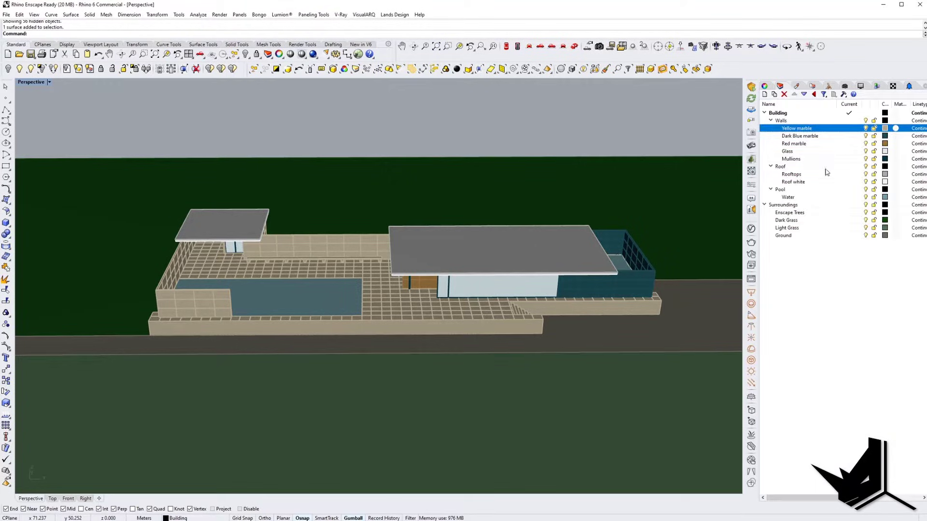
pyautogui.click(796, 86)
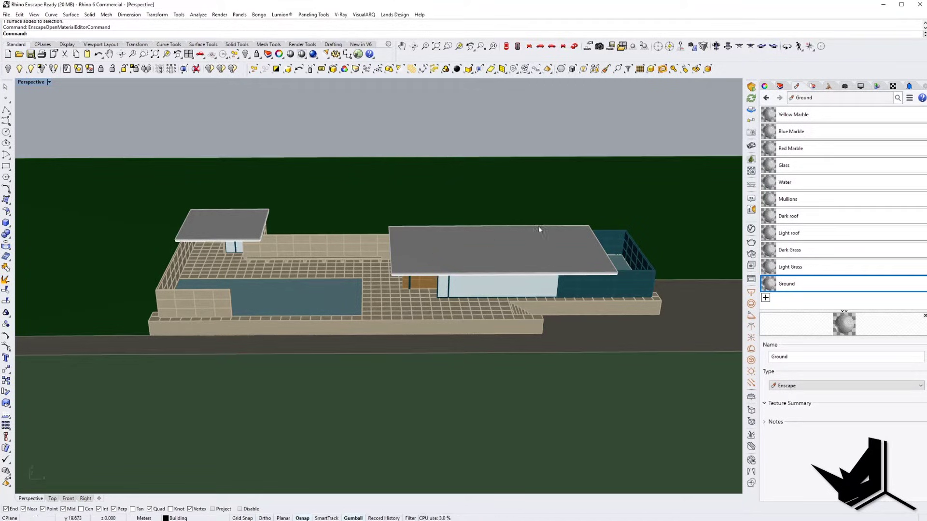
# - Assign the Yellow Marble material to all objects on the Yellow marble layer and clear the selection
pyautogui.click(779, 87)
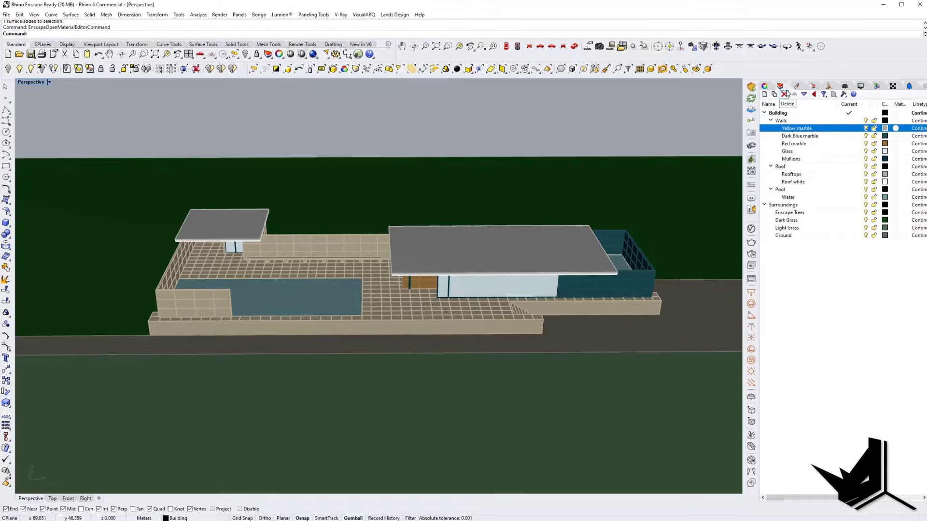
pyautogui.click(796, 137)
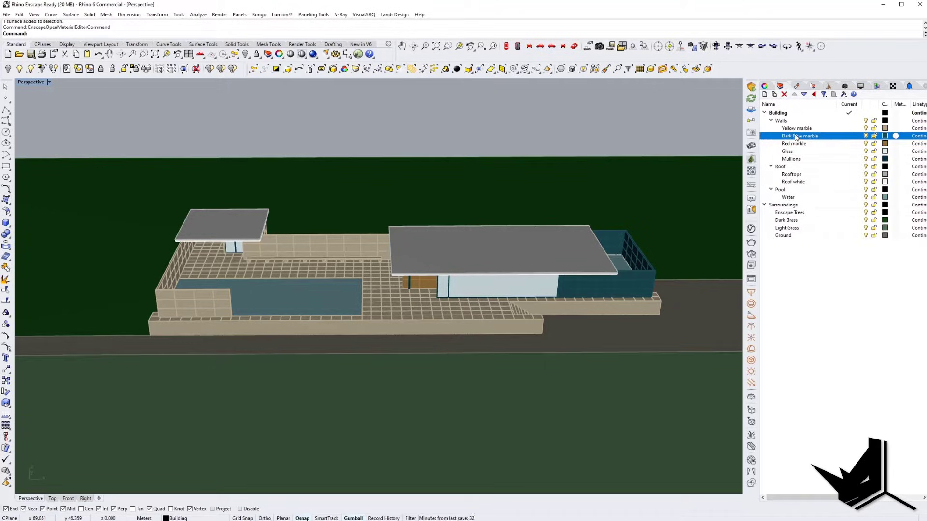
pyautogui.click(798, 128)
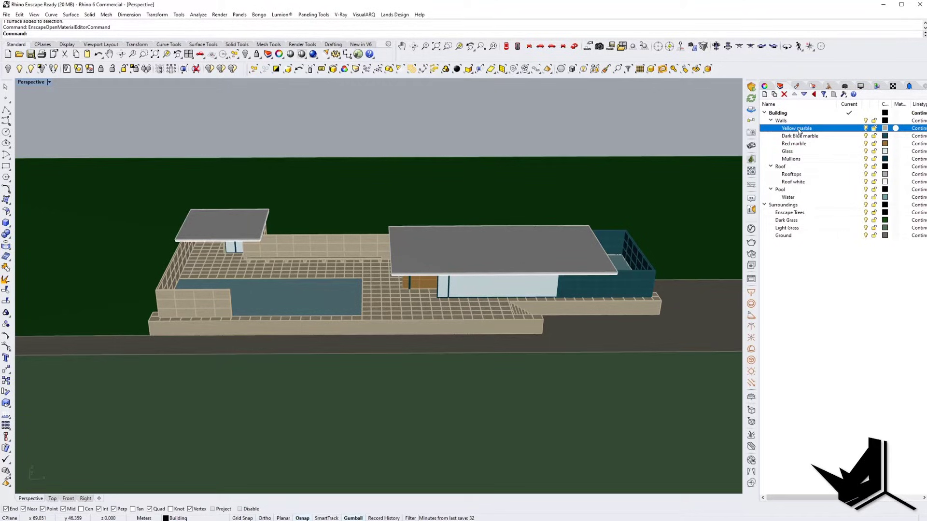
pyautogui.rightClick(800, 130)
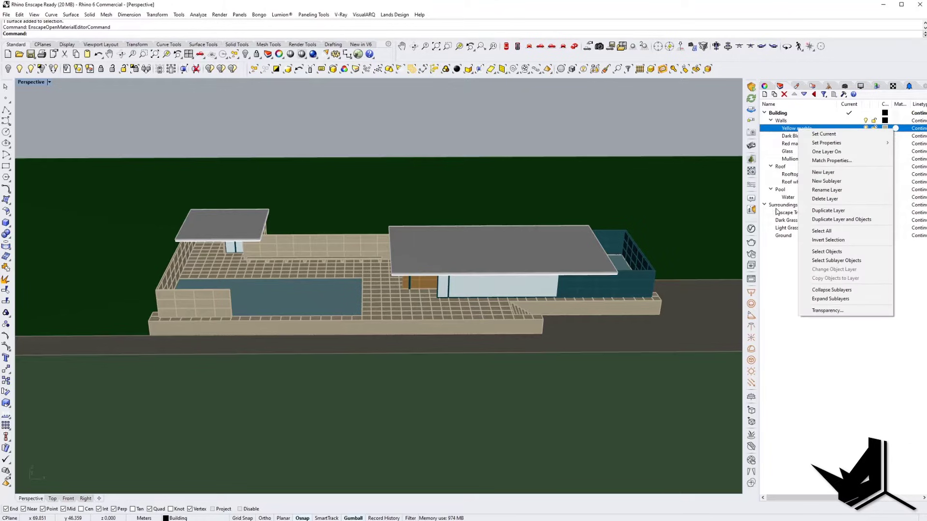
pyautogui.click(831, 256)
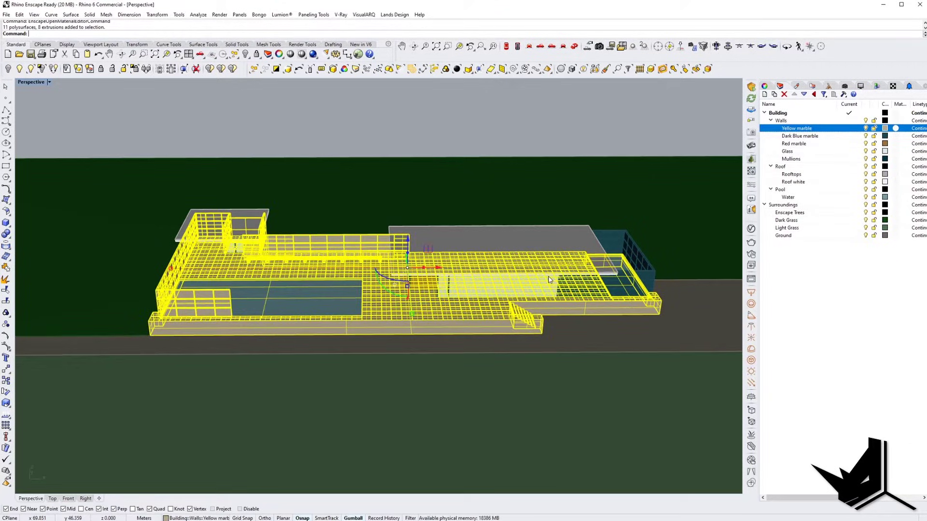
pyautogui.click(798, 86)
pyautogui.click(806, 118)
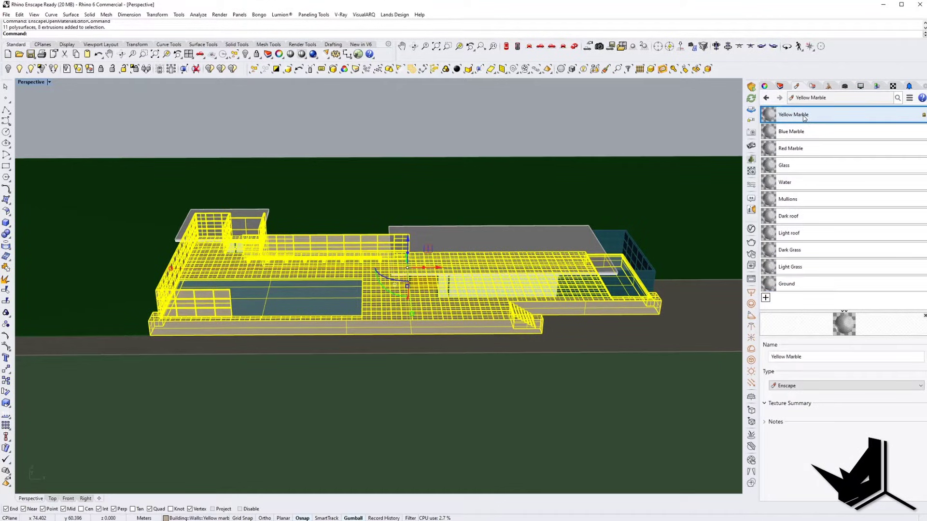
pyautogui.rightClick(804, 118)
pyautogui.click(831, 120)
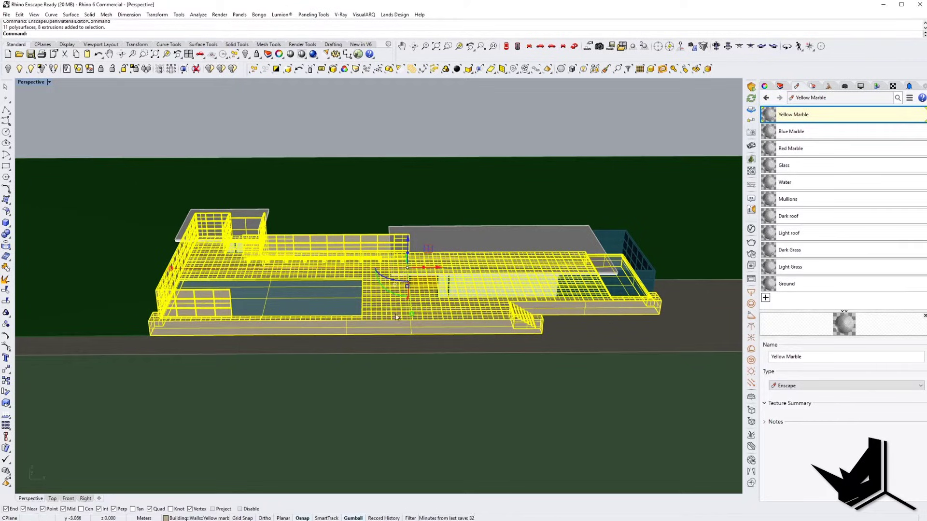
pyautogui.click(780, 86)
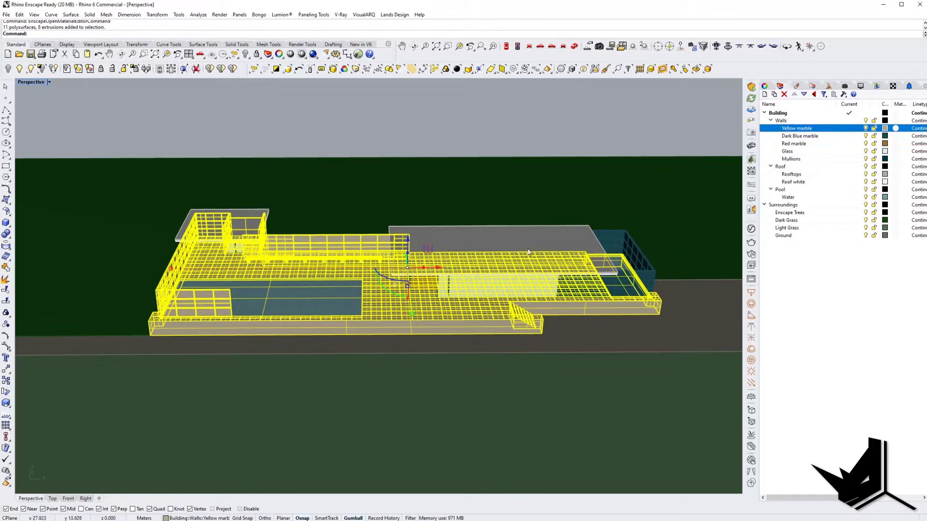
pyautogui.press('Escape')
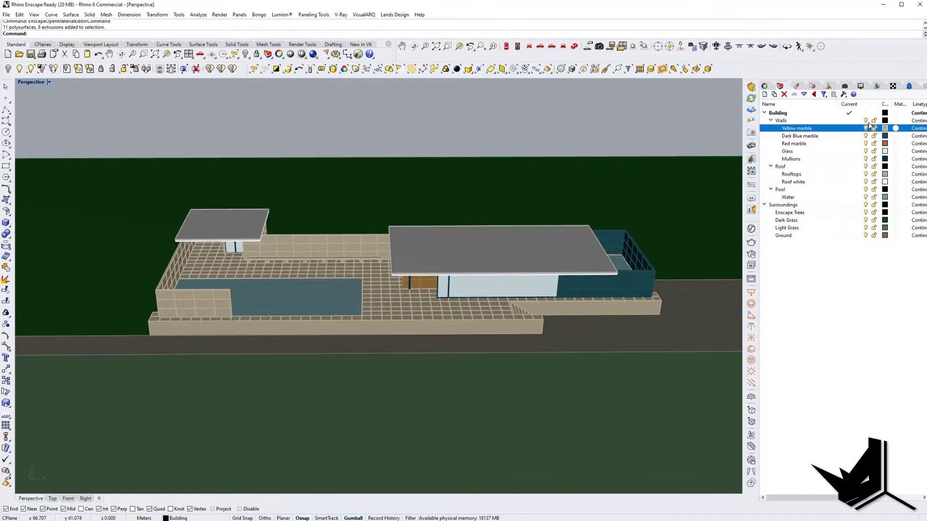
# - Assign the Blue Marble material to all objects on the Dark Blue marble layer
pyautogui.click(804, 137)
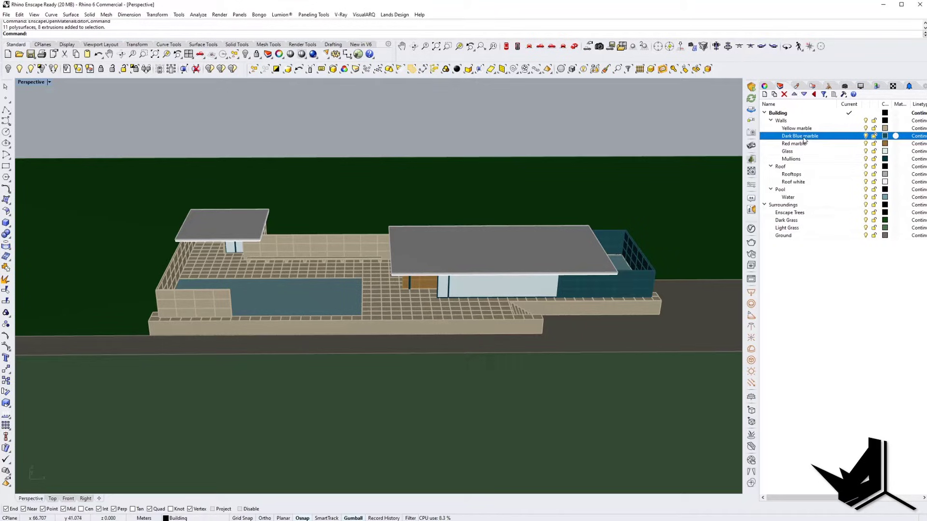
pyautogui.rightClick(804, 140)
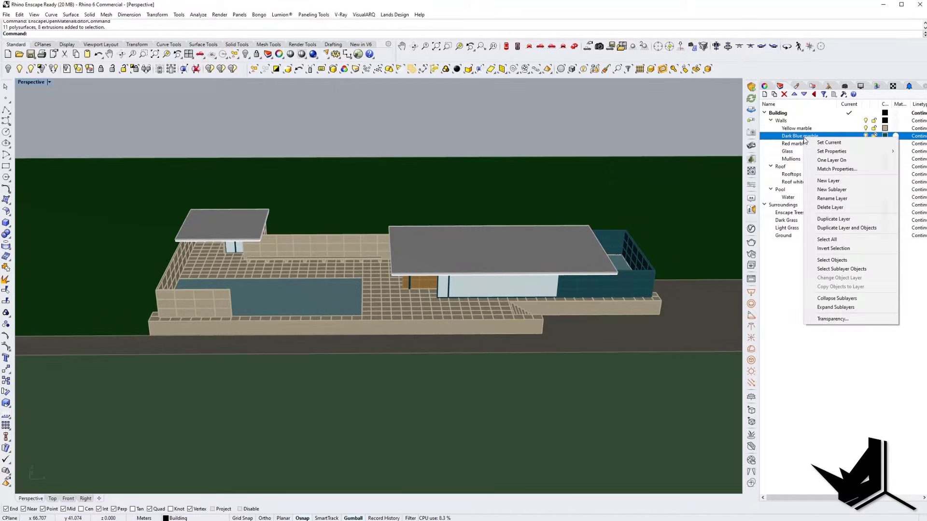
pyautogui.click(832, 261)
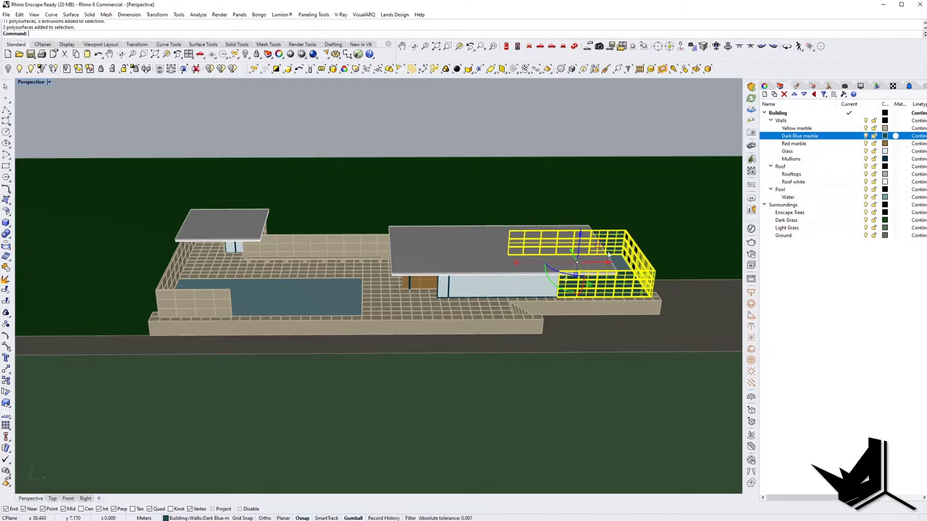
pyautogui.click(796, 89)
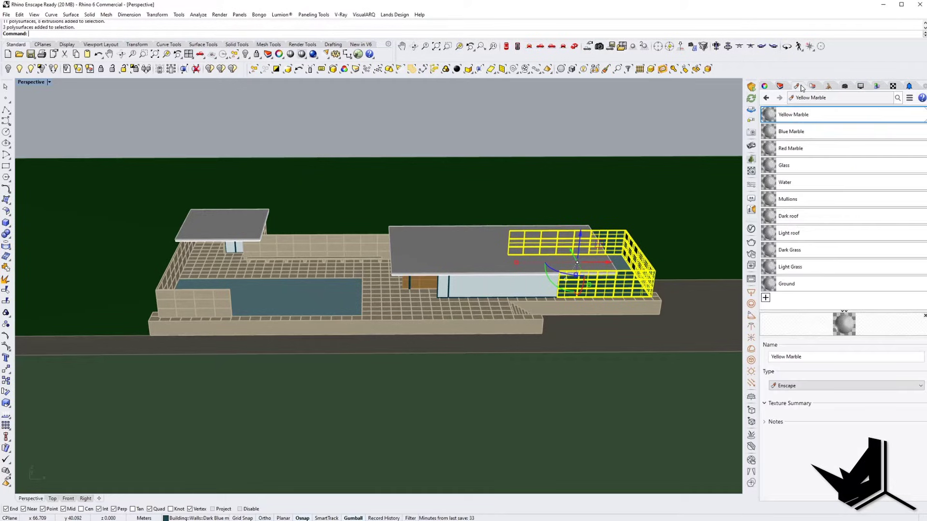
pyautogui.click(798, 136)
pyautogui.rightClick(798, 136)
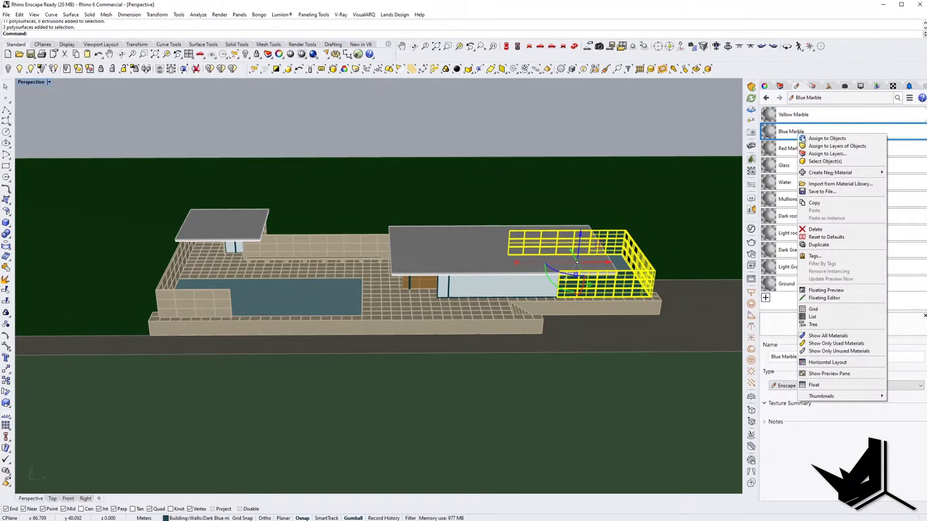
pyautogui.click(821, 141)
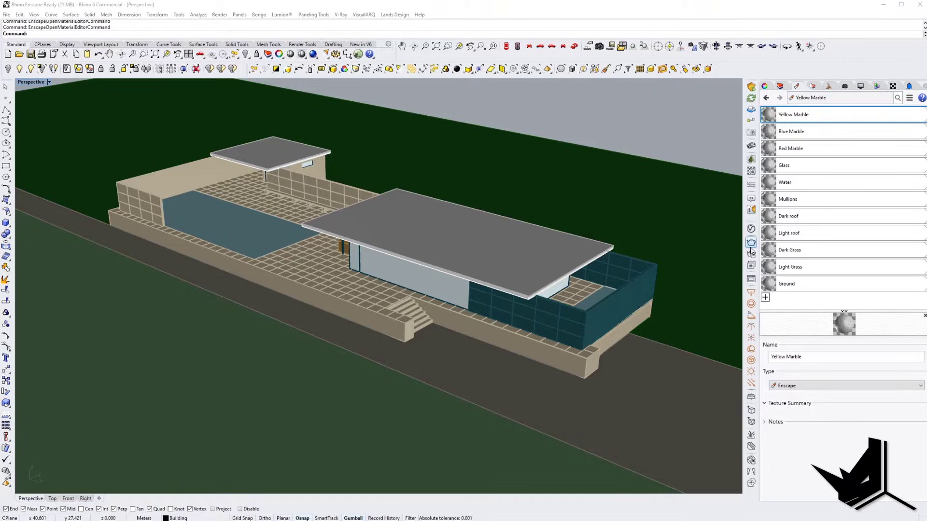
# - In the Enscape material editor, give Blue Marble the TexturesCom_MarbleVeined0001_1_seamless_S albedo texture and reuse it for bump and roughness
pyautogui.click(751, 172)
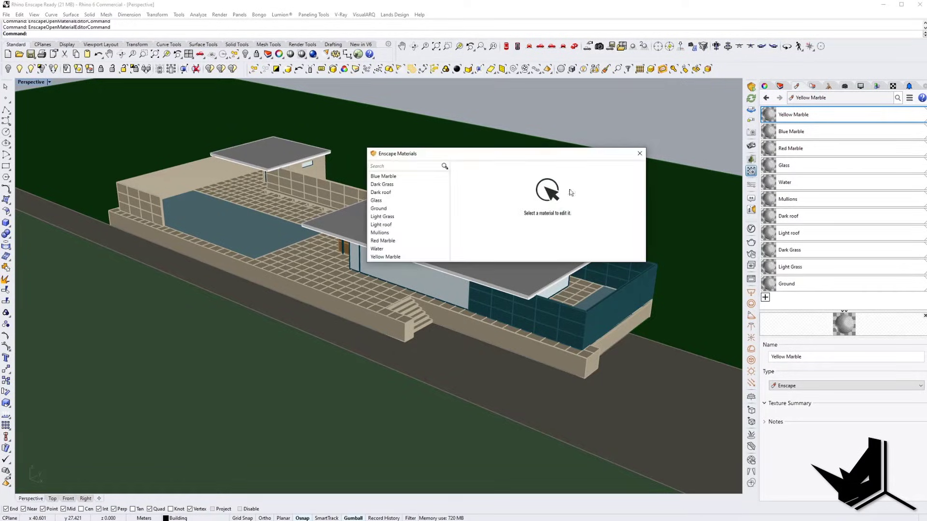
pyautogui.moveTo(468, 160); pyautogui.dragTo(509, 99)
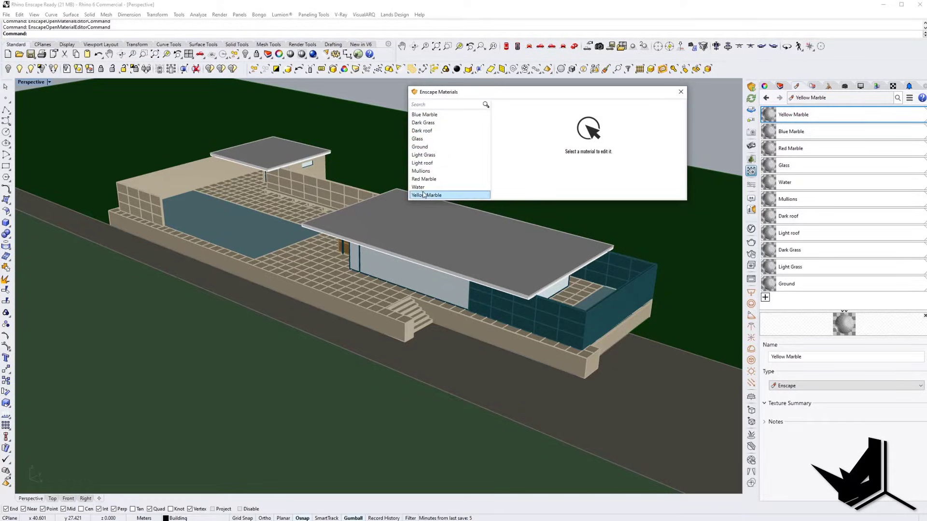
pyautogui.click(432, 116)
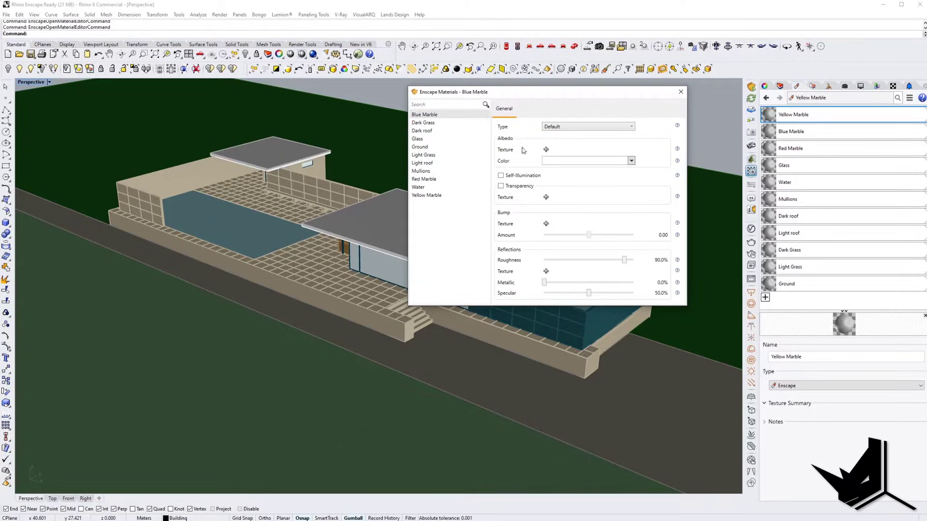
pyautogui.click(546, 150)
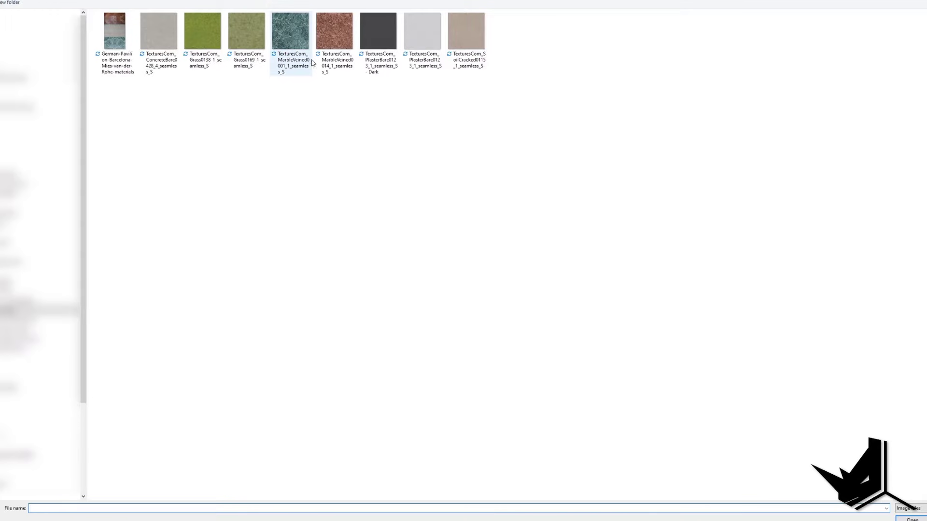
pyautogui.click(294, 36)
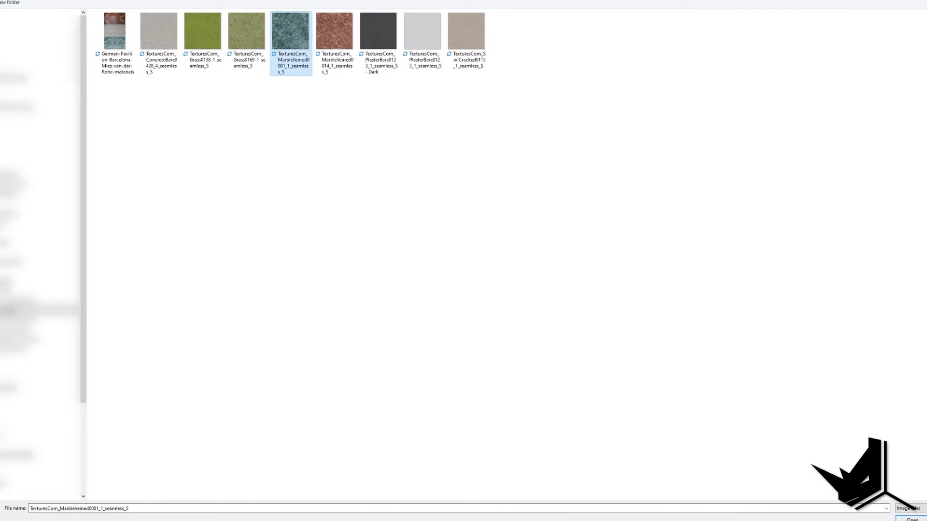
pyautogui.click(913, 519)
pyautogui.click(564, 233)
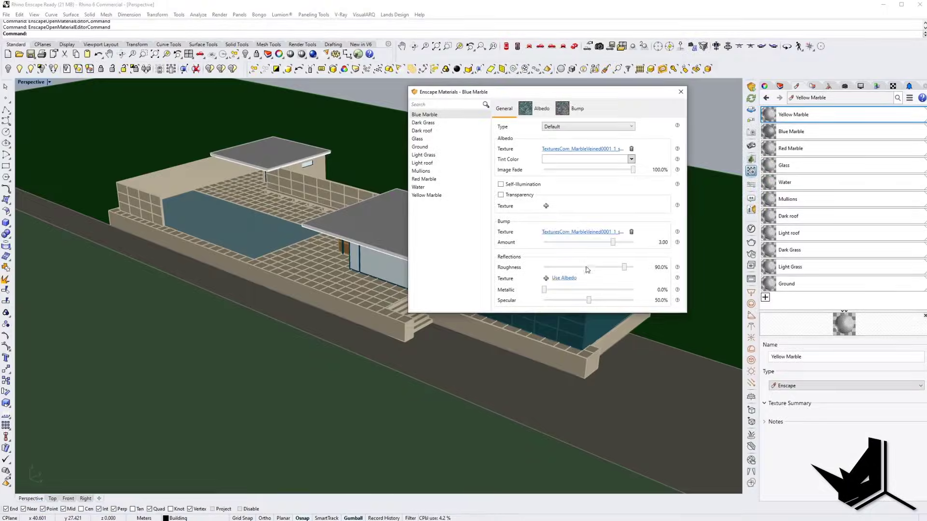
pyautogui.click(564, 278)
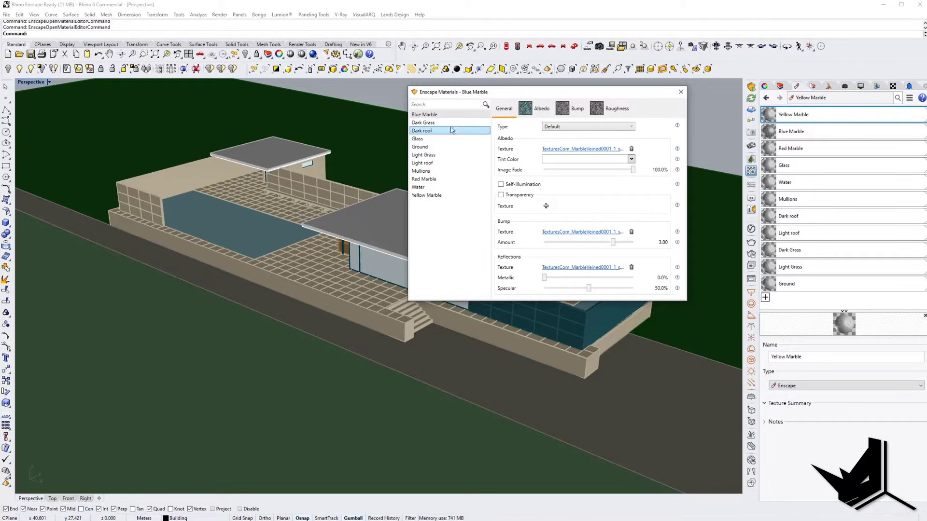
# - Load TexturesCom_Grass0138_1_seamless_S as the albedo texture of the Dark Grass material
pyautogui.click(425, 124)
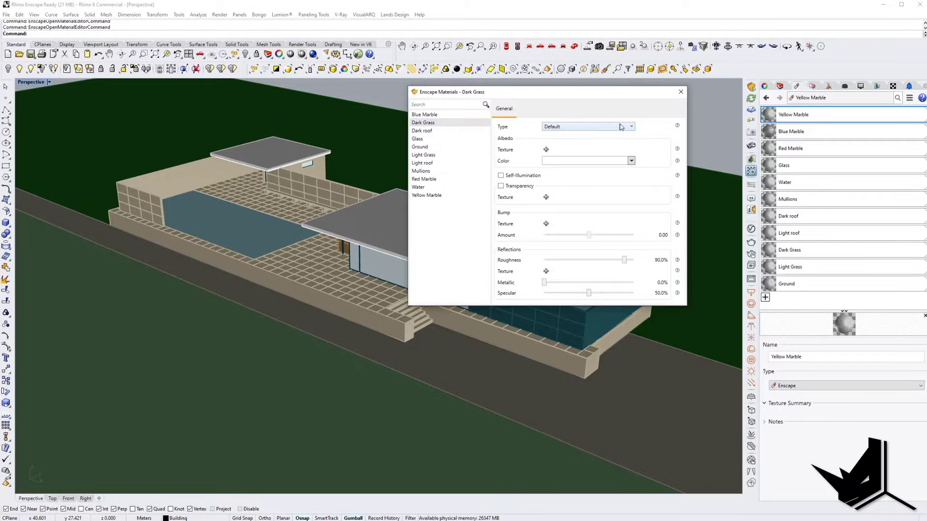
pyautogui.click(546, 150)
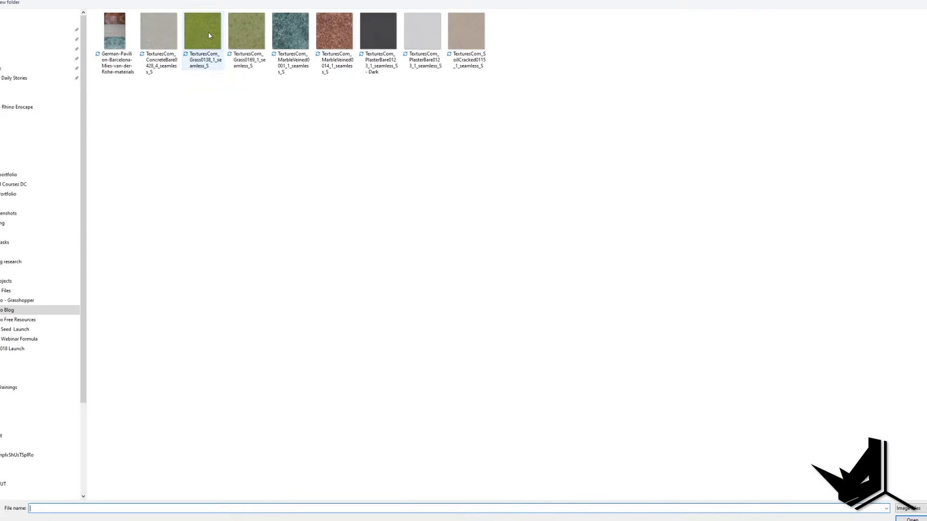
pyautogui.click(208, 33)
pyautogui.click(911, 519)
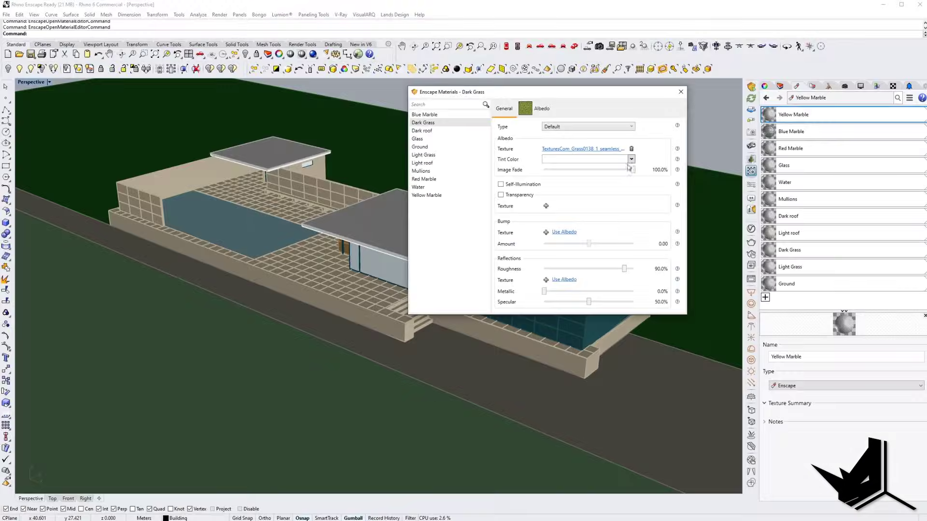
# - Change Dark Grass to the Grass type with albedo-based bump, about 33.6% height and 36.8% height variation
pyautogui.click(576, 127)
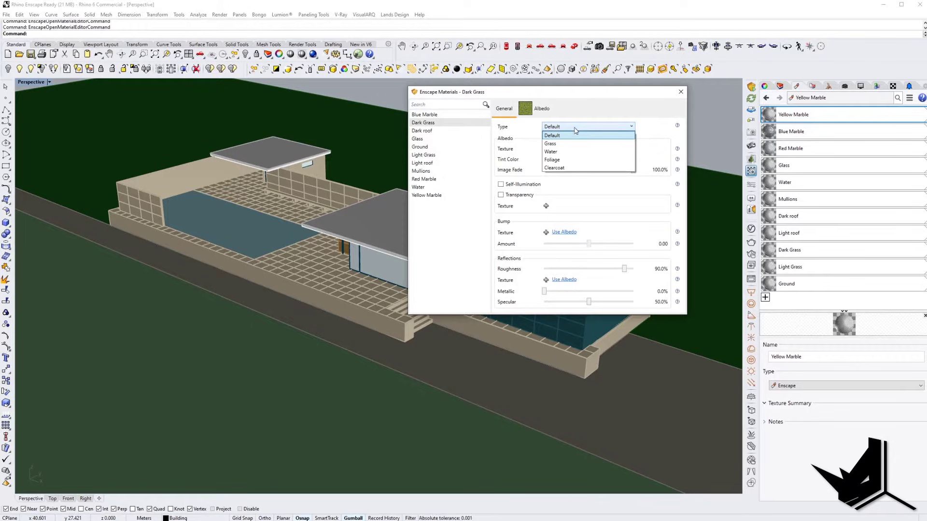
pyautogui.click(546, 144)
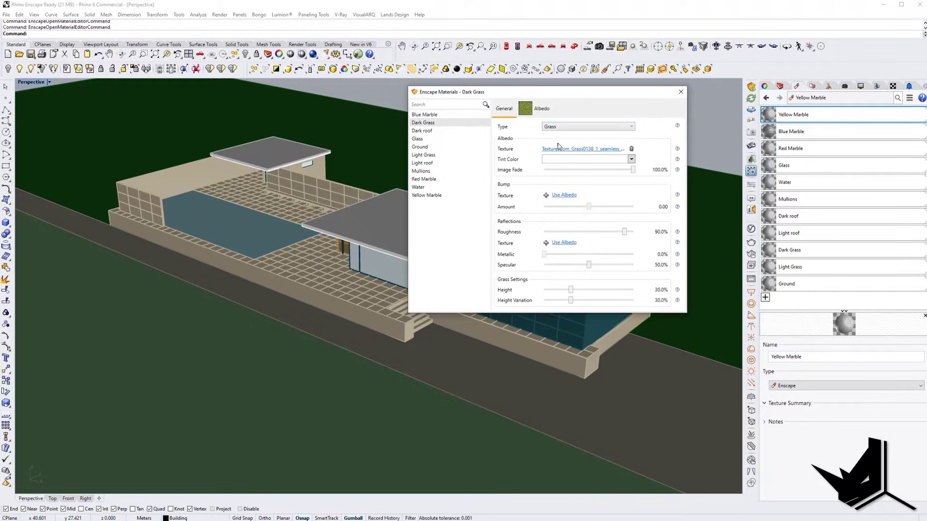
pyautogui.click(563, 195)
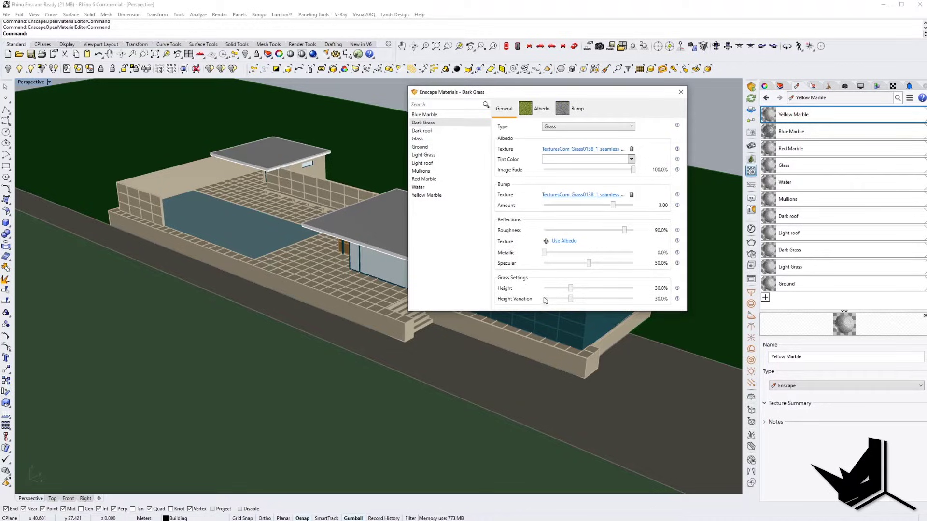
pyautogui.moveTo(570, 288); pyautogui.dragTo(577, 303)
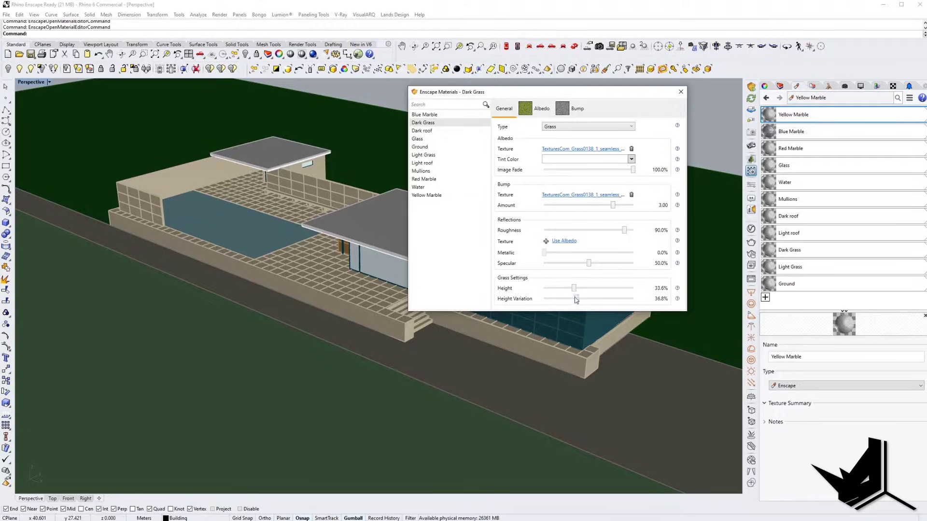
# - Give Dark roof the TexturesCom_PlasterBare0123_1_seamless_S - Dark albedo texture and reuse it for bump and roughness
pyautogui.click(423, 131)
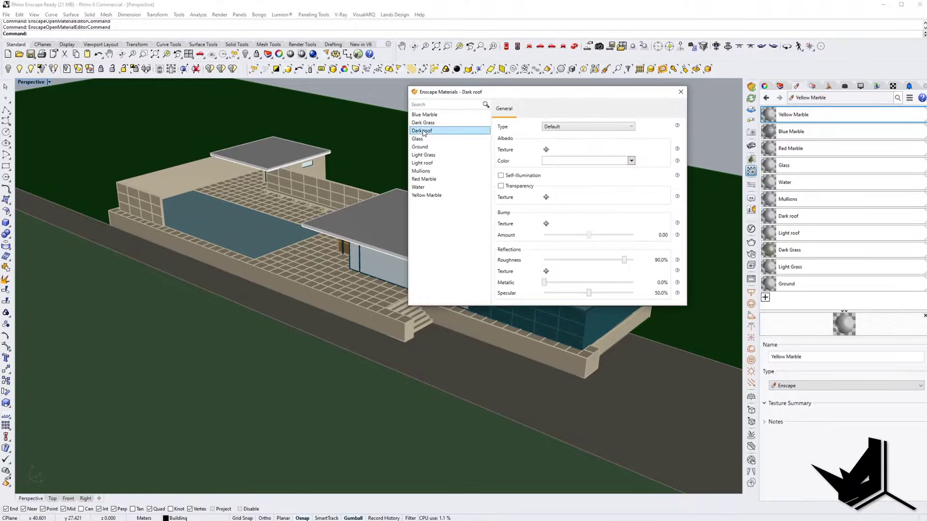
pyautogui.click(546, 149)
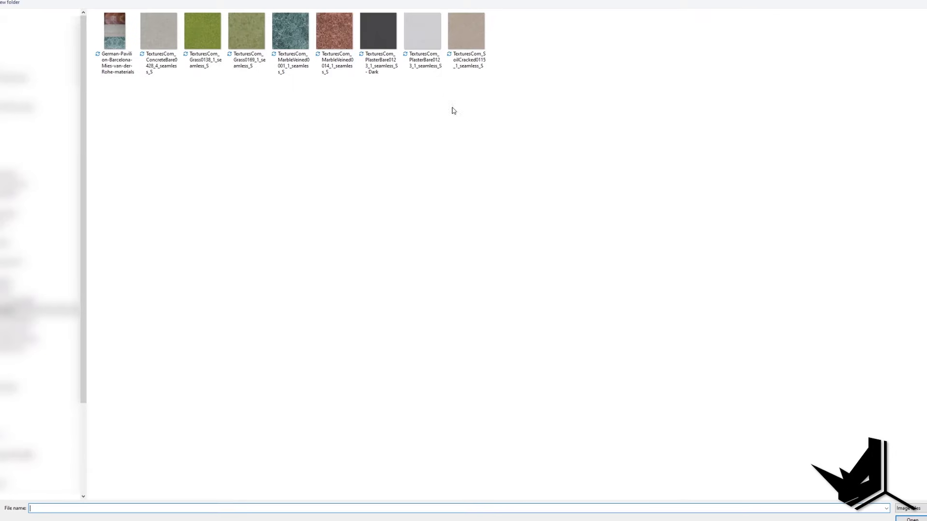
pyautogui.doubleClick(382, 30)
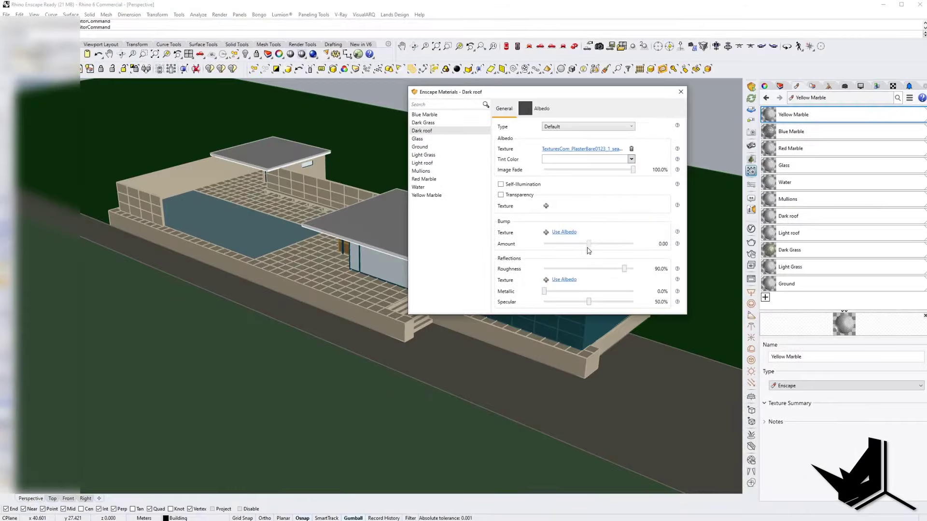
pyautogui.click(566, 232)
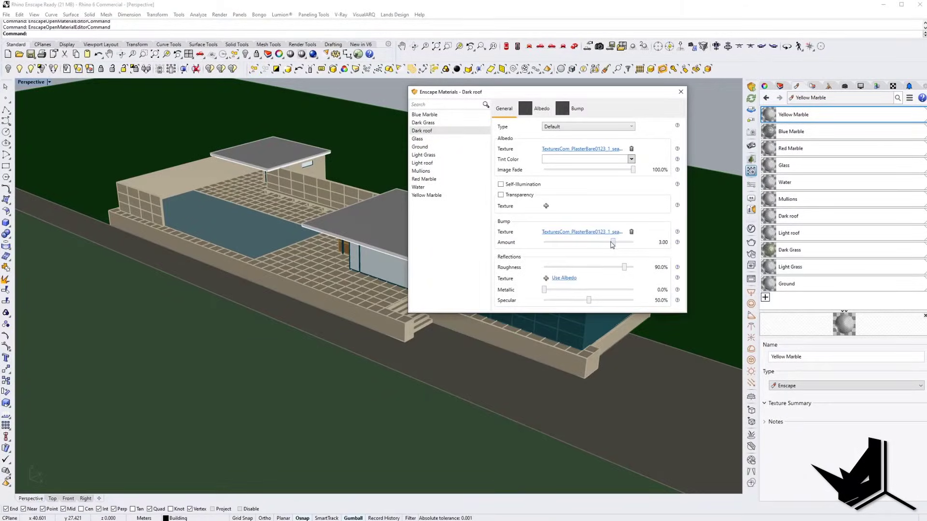
pyautogui.click(568, 280)
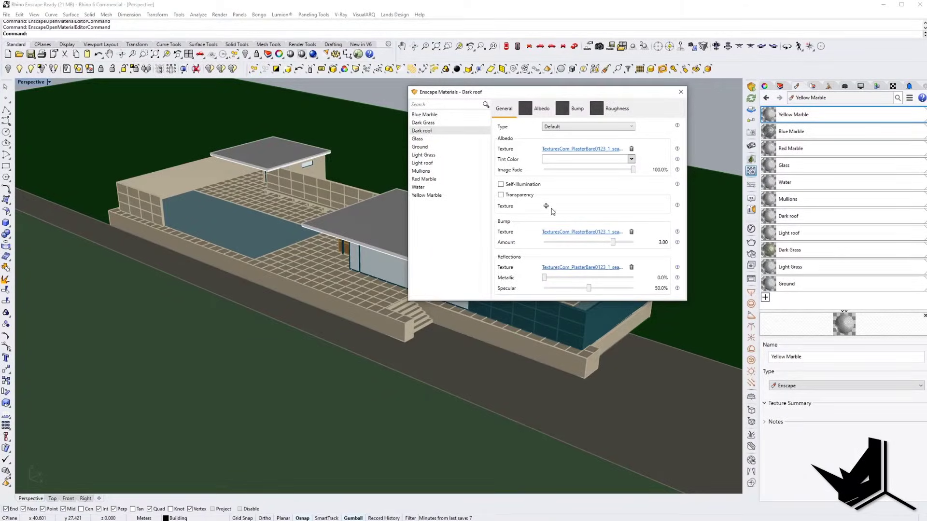
# - Keep the Glass material on the Default type and enable its transparency with frosted glass
pyautogui.click(420, 139)
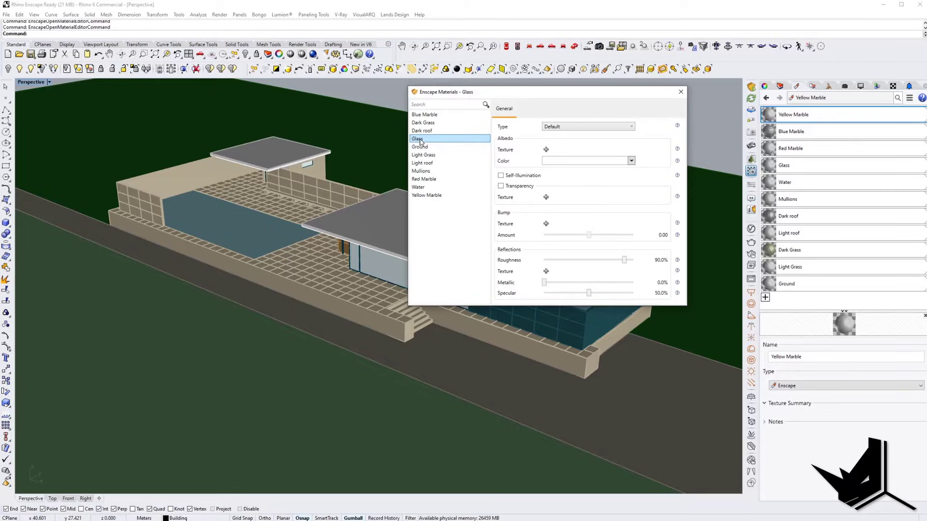
pyautogui.click(585, 128)
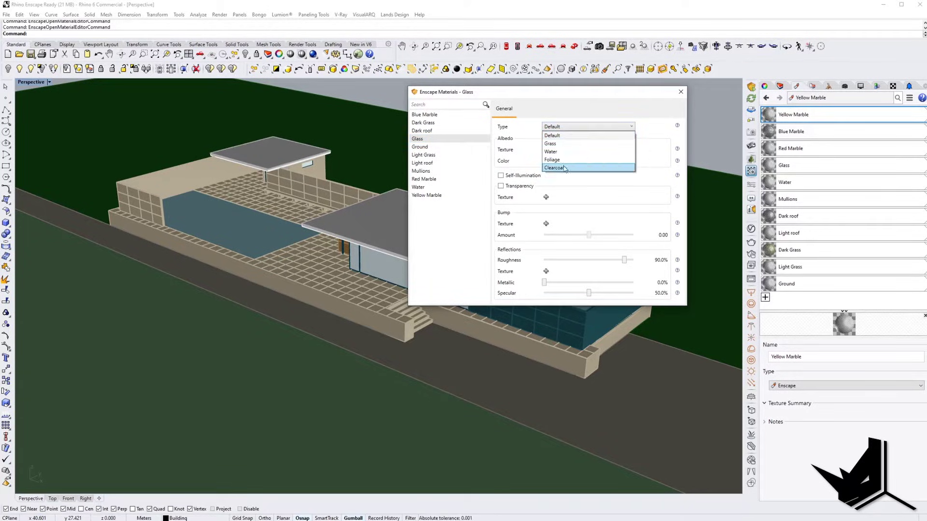
pyautogui.click(568, 128)
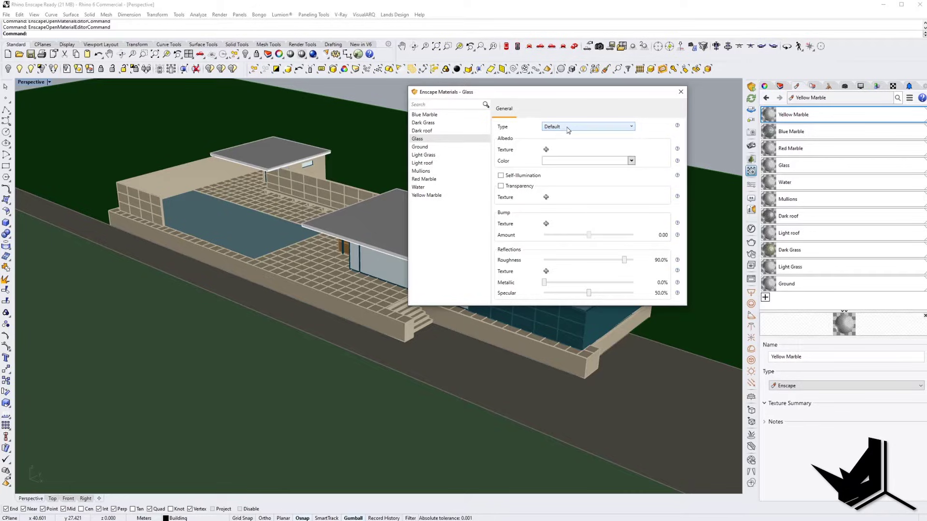
pyautogui.click(501, 186)
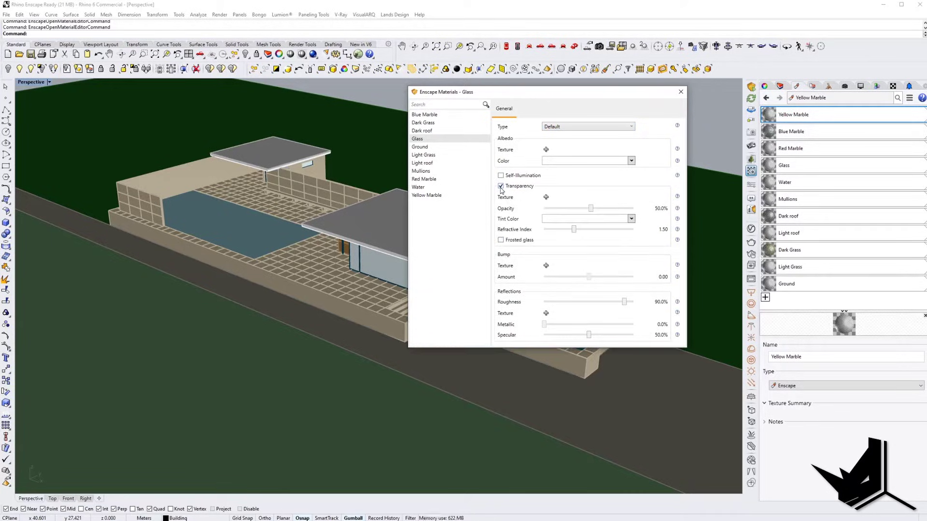
pyautogui.click(501, 240)
# - Give the Glass material a light blue albedo color, 1% opacity and a slightly higher refractive index
pyautogui.click(631, 161)
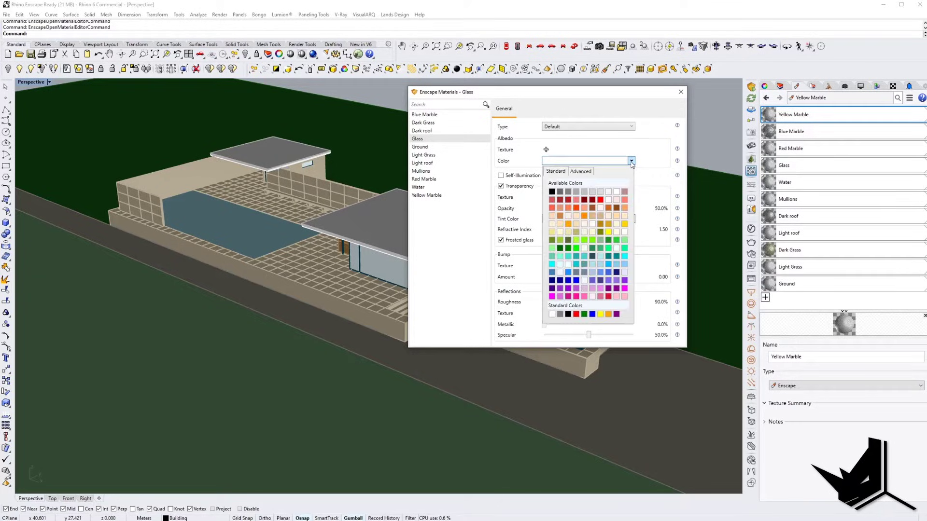
pyautogui.click(599, 256)
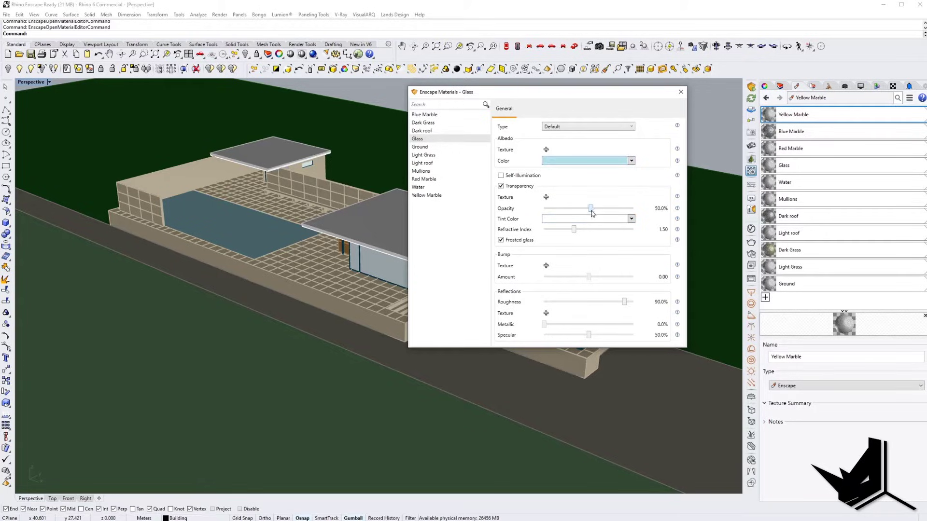
pyautogui.moveTo(591, 209); pyautogui.dragTo(546, 214)
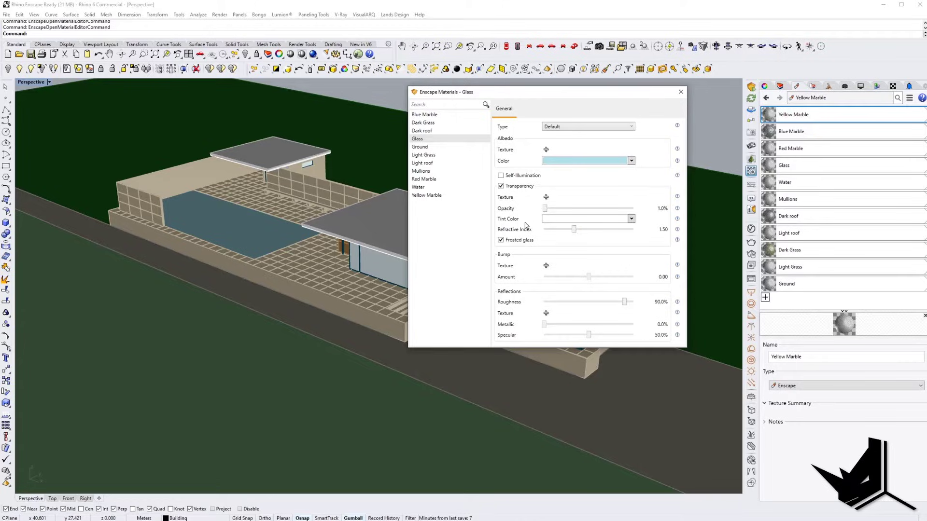
pyautogui.moveTo(575, 230); pyautogui.dragTo(582, 230)
# - Give Ground the TexturesCom_SoilCracked0115_1_seamless_S albedo texture and reuse it for bump and roughness
pyautogui.click(419, 147)
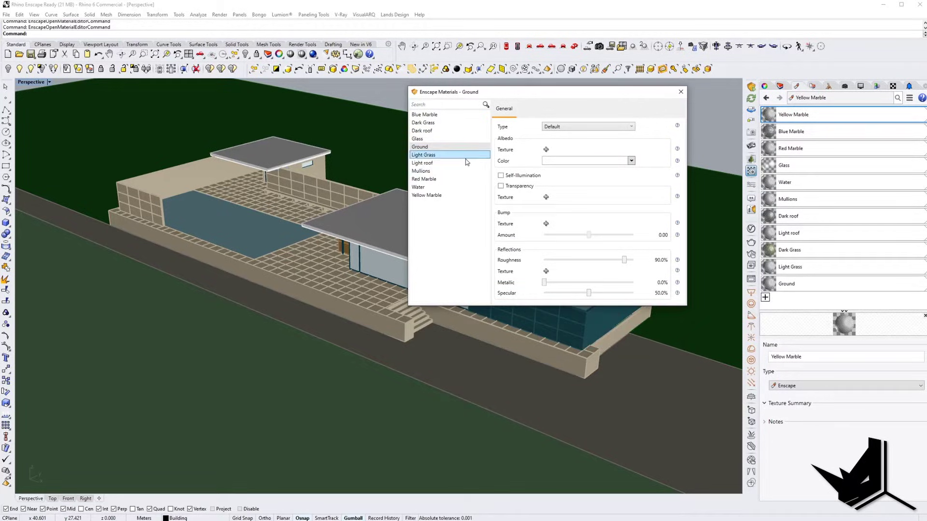
pyautogui.click(545, 150)
pyautogui.click(467, 31)
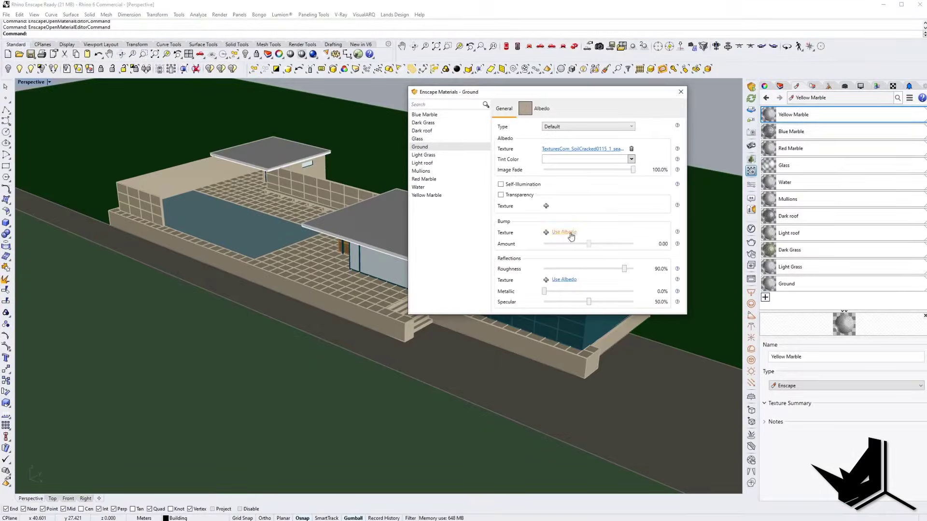
pyautogui.click(570, 234)
pyautogui.click(564, 278)
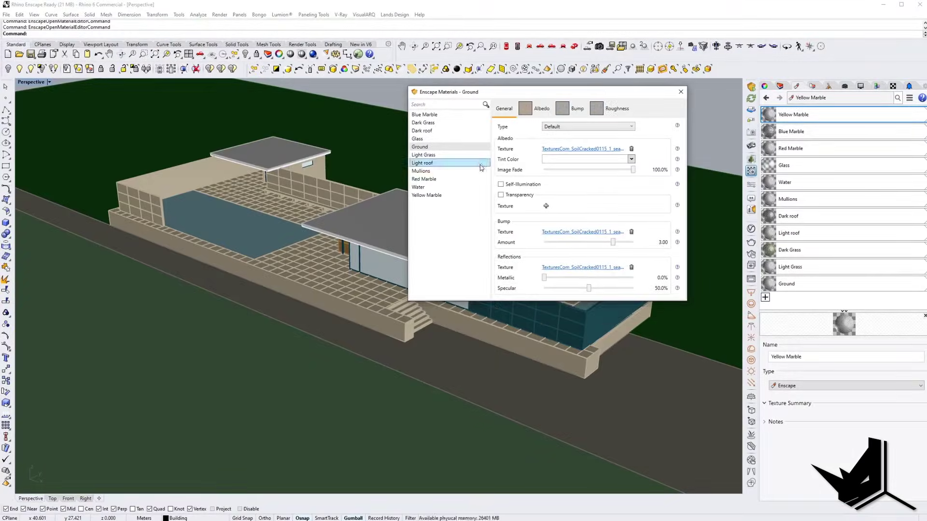
# - Give Light Grass the TexturesCom_Grass0169_1_seamless_S albedo texture and change it to the Grass type with albedo-based bump
pyautogui.click(428, 157)
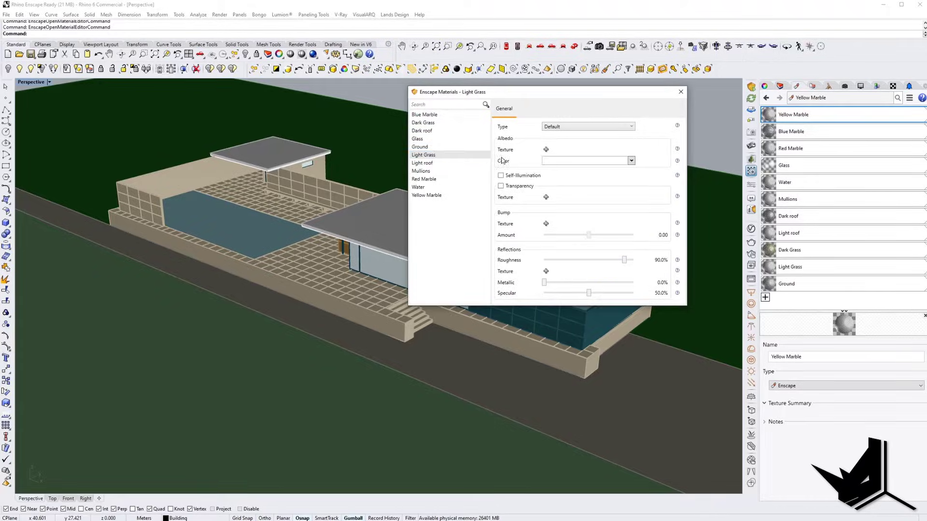
pyautogui.click(545, 149)
pyautogui.click(263, 48)
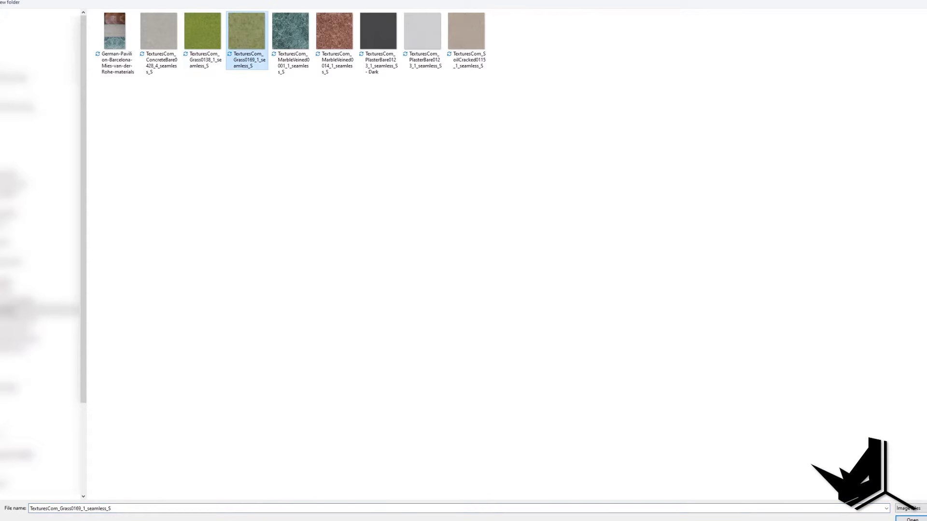
pyautogui.doubleClick(262, 48)
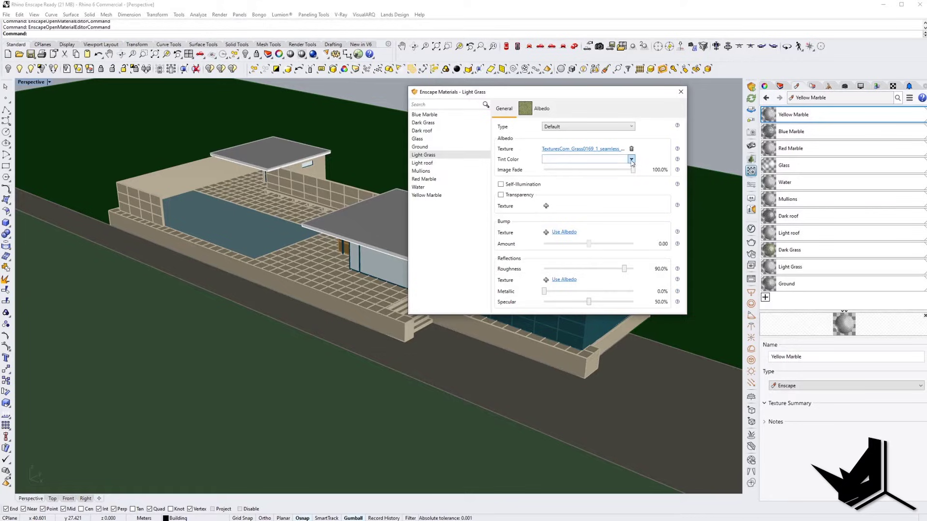
pyautogui.click(625, 127)
pyautogui.click(571, 140)
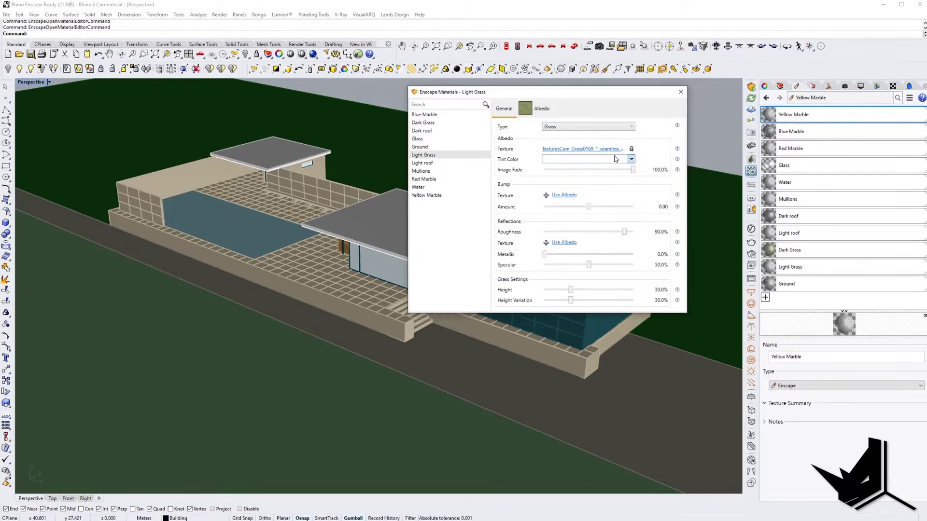
pyautogui.click(566, 195)
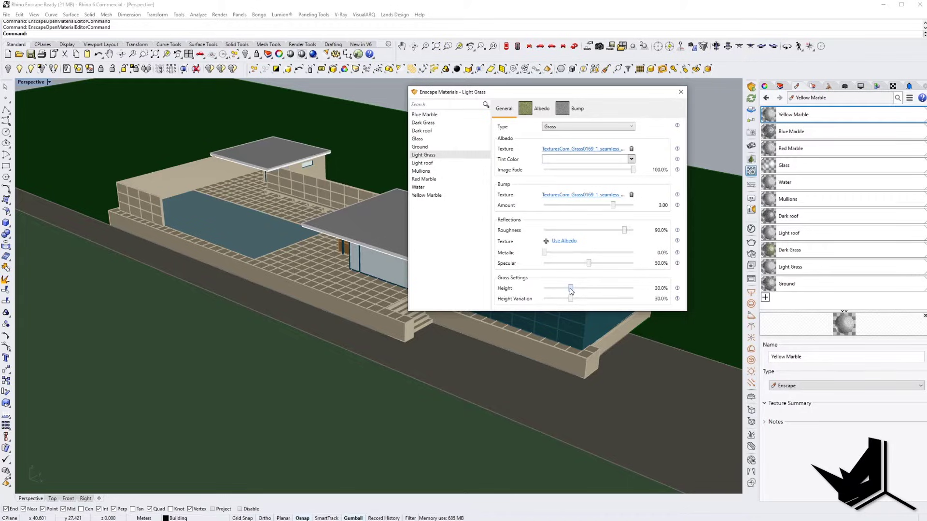
# - Give Light roof the TexturesCom_PlasterBare0123_1_seamless_S albedo texture and reuse it for bump and roughness
pyautogui.click(427, 164)
pyautogui.click(544, 149)
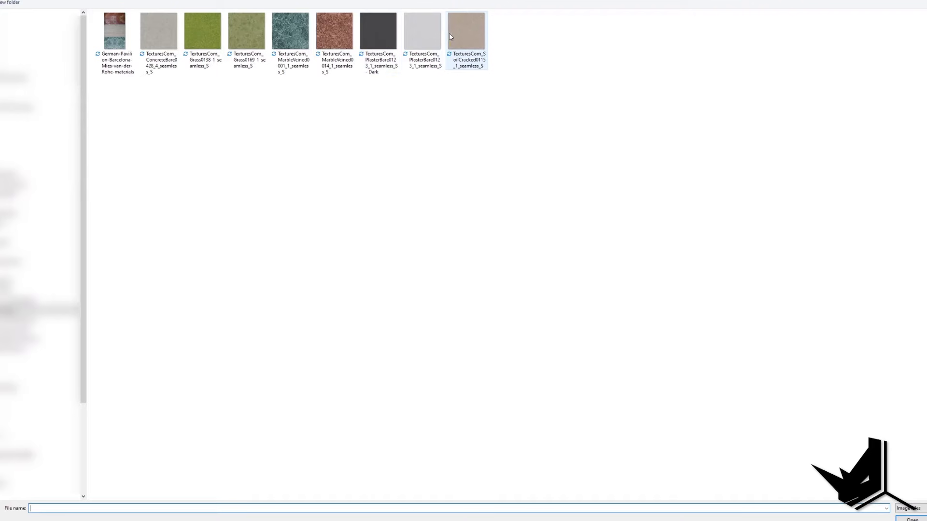
pyautogui.click(427, 33)
pyautogui.click(912, 519)
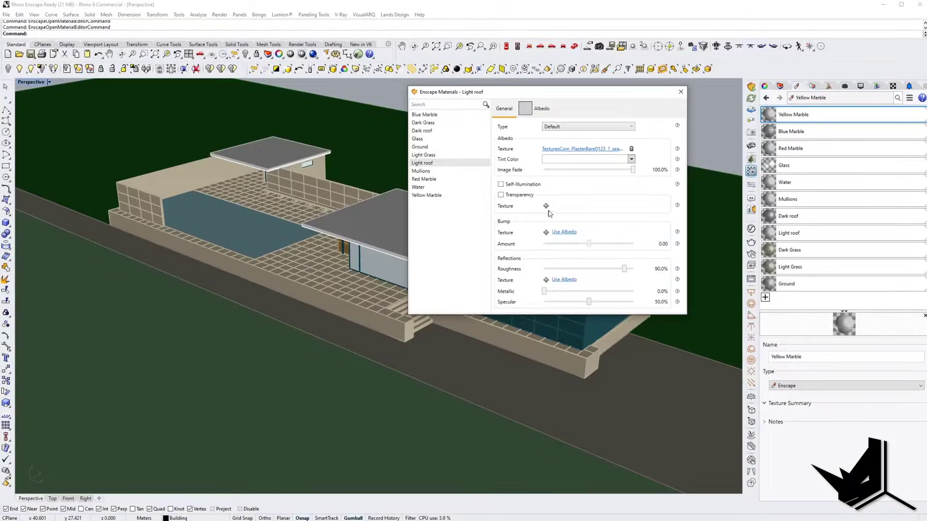
pyautogui.click(560, 232)
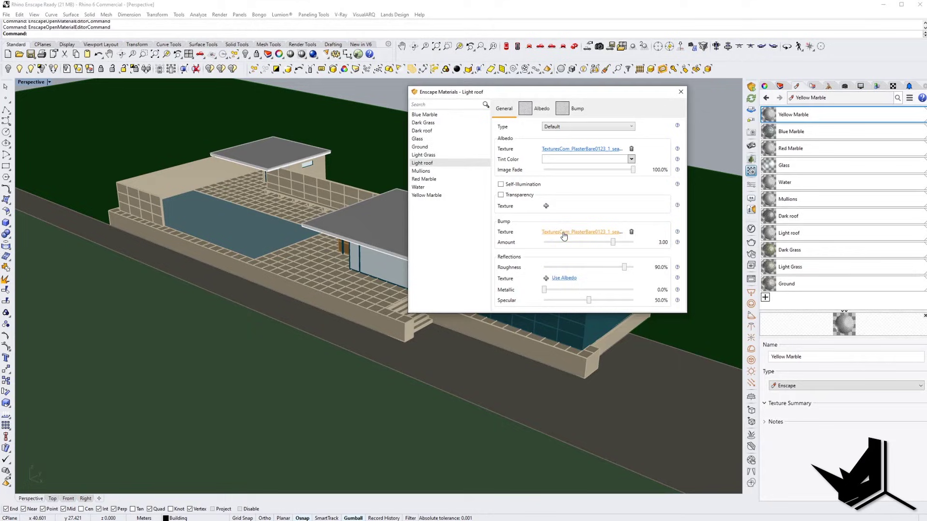
pyautogui.click(567, 280)
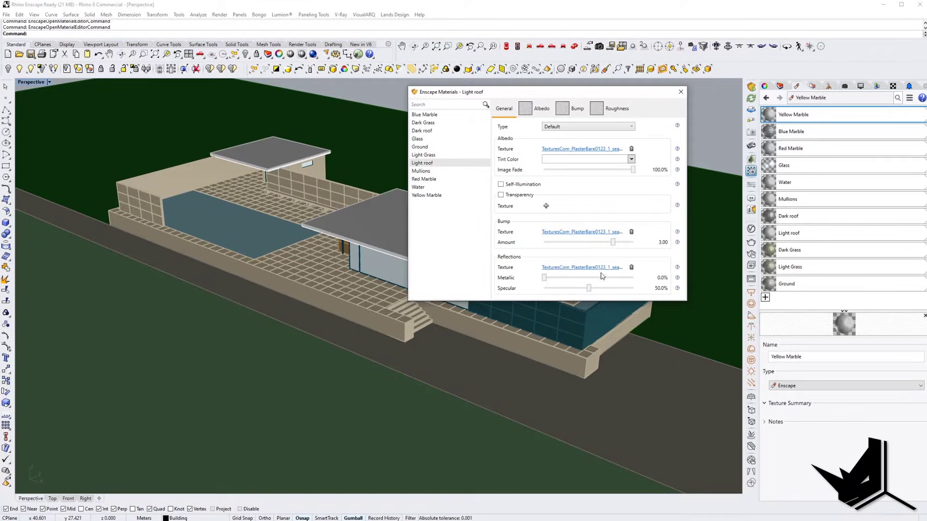
# - Change the Mullions material to the Clearcoat type and give it a dark gray albedo color
pyautogui.click(427, 172)
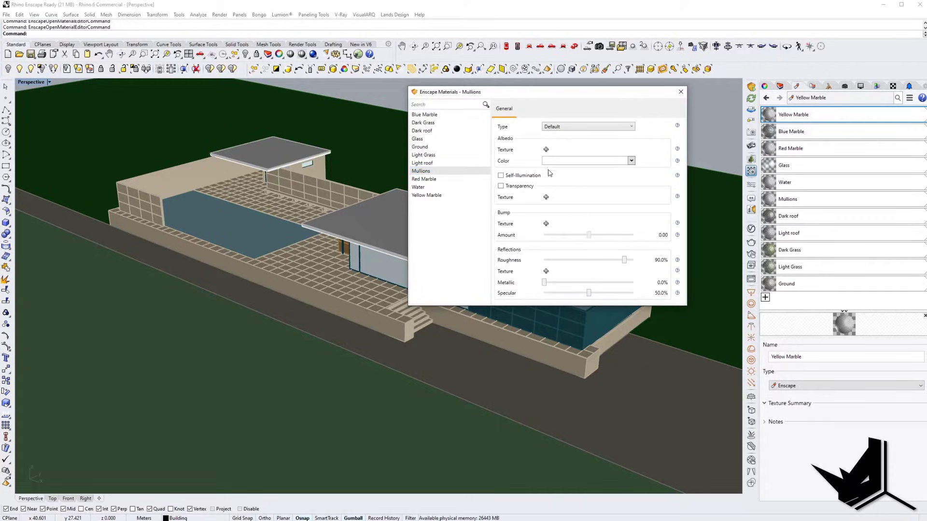
pyautogui.click(566, 129)
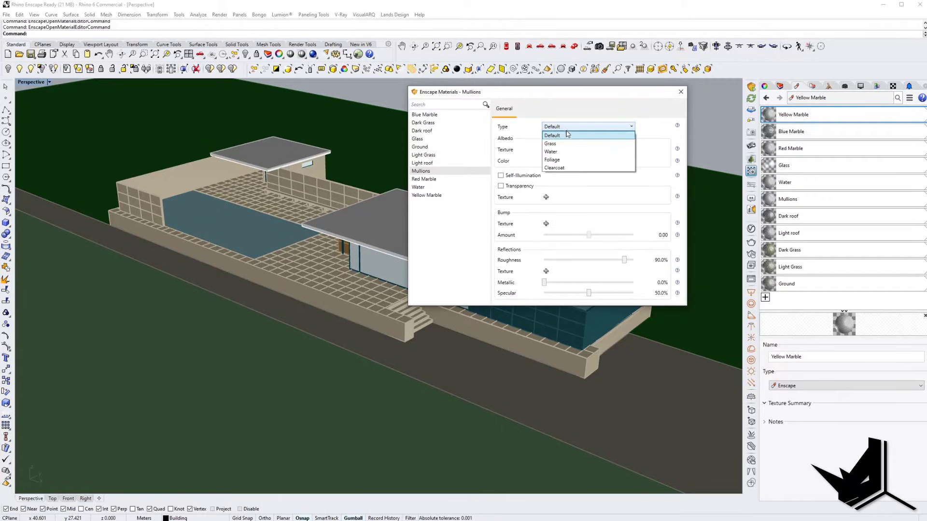
pyautogui.click(563, 169)
pyautogui.click(602, 161)
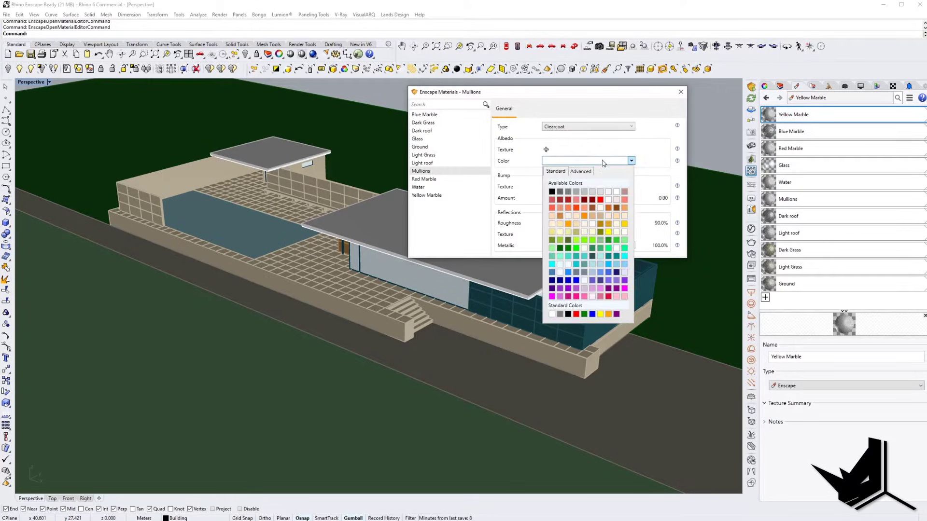
pyautogui.click(563, 194)
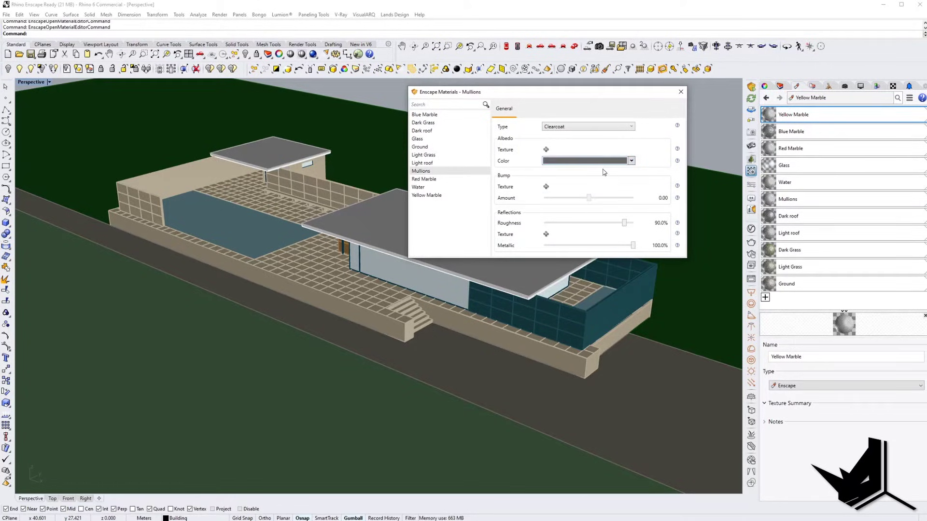
pyautogui.click(618, 162)
pyautogui.click(617, 162)
# - Give Red Marble the TexturesCom_MarbleVeined0014_1_seamless_S albedo texture and reuse it for bump and roughness
pyautogui.click(436, 179)
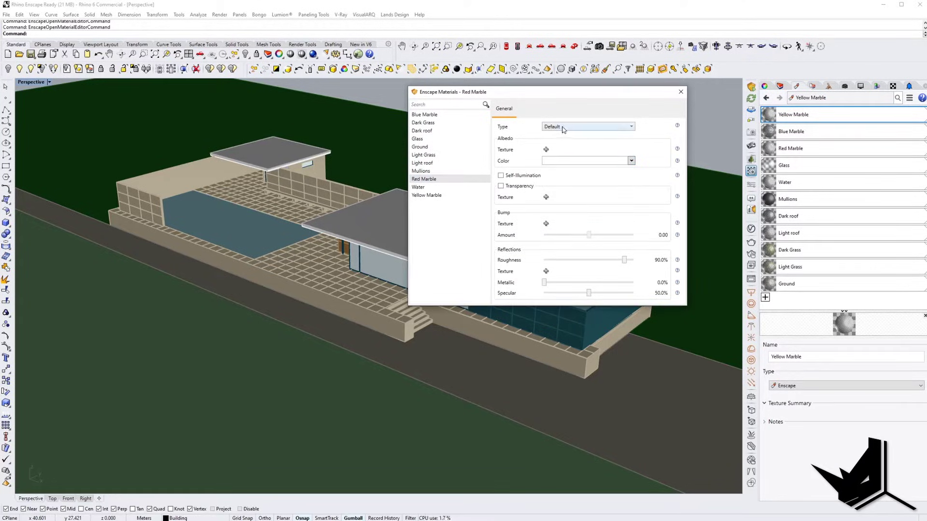
pyautogui.click(546, 150)
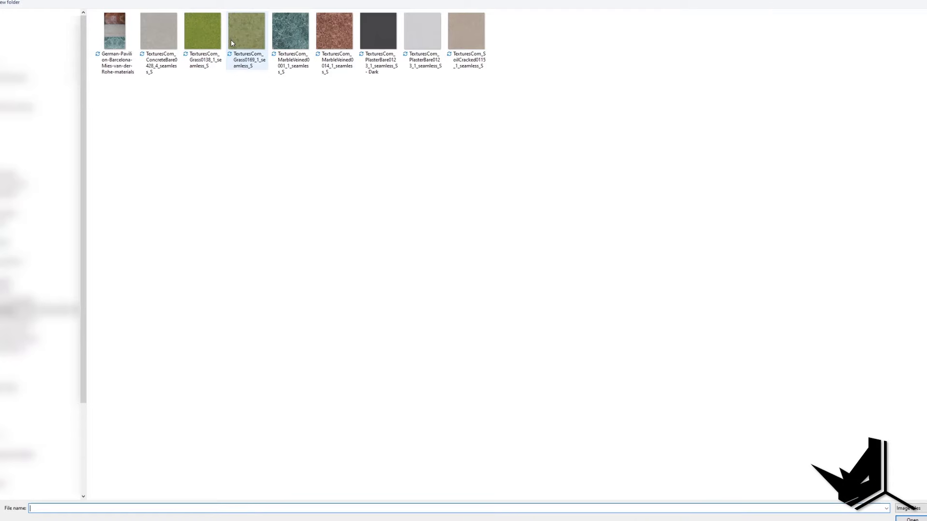
pyautogui.click(334, 34)
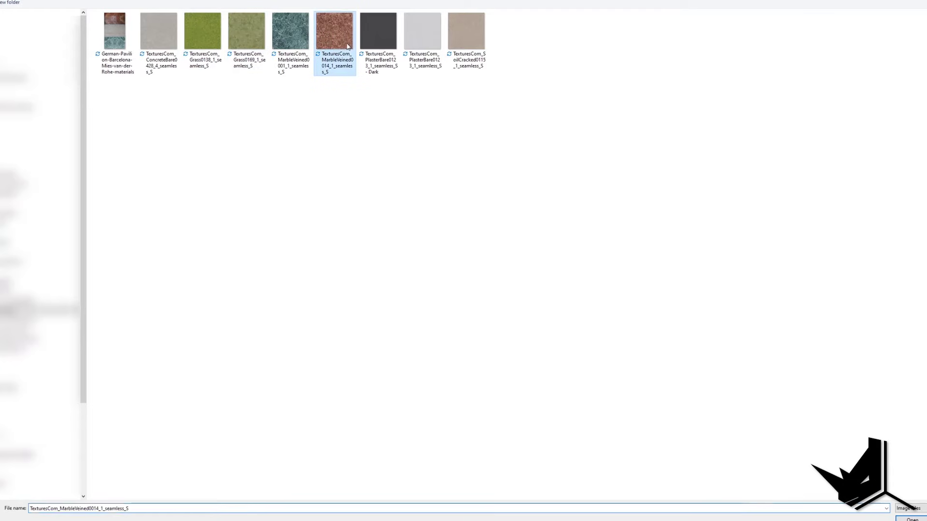
pyautogui.click(910, 519)
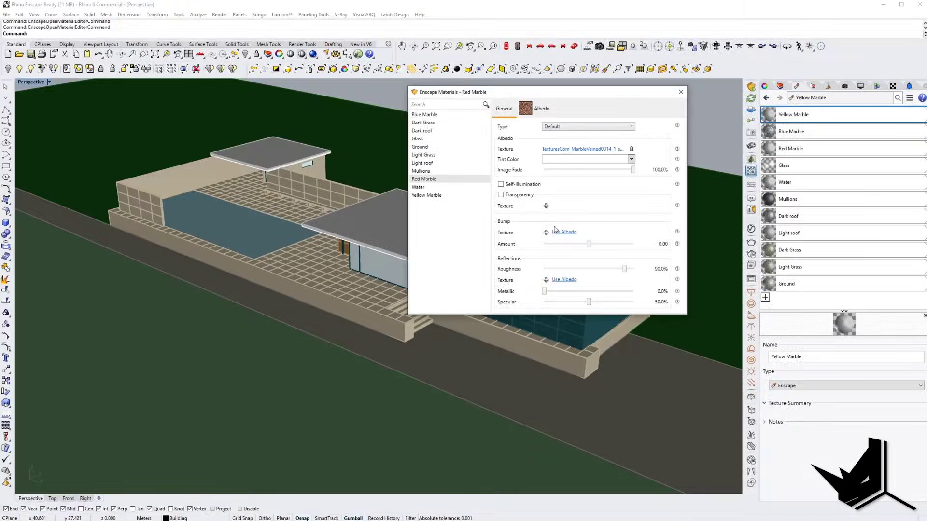
pyautogui.click(559, 234)
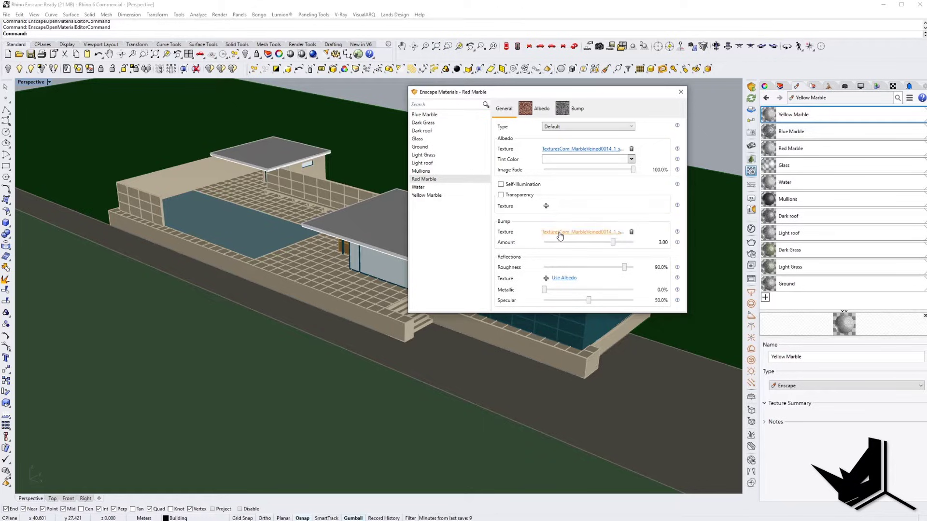
pyautogui.click(564, 279)
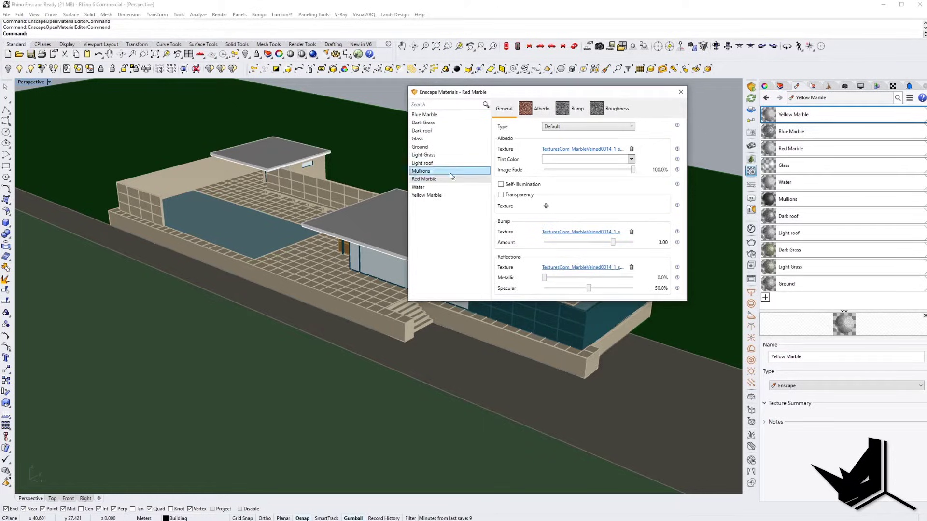
# - Change the Water material to the Water type with a light blue water color and slightly stronger wind intensity
pyautogui.click(419, 187)
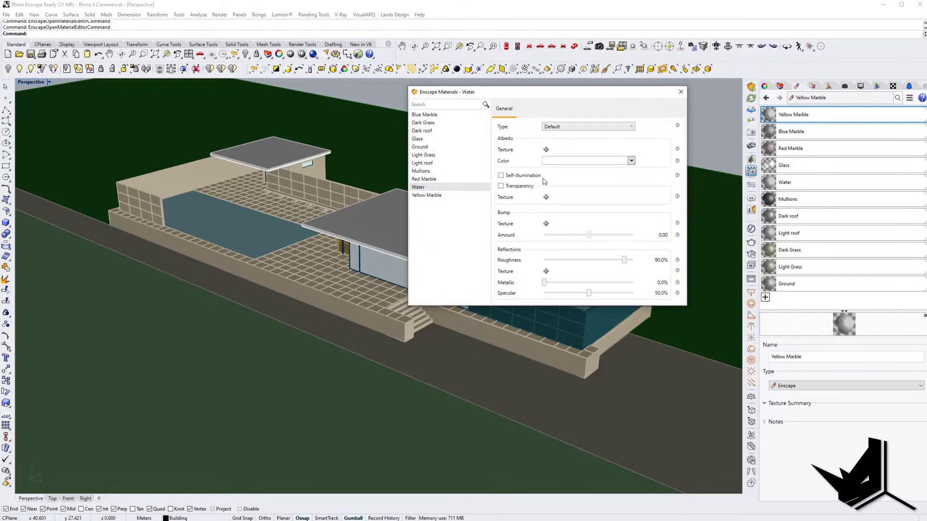
pyautogui.click(573, 127)
pyautogui.click(556, 149)
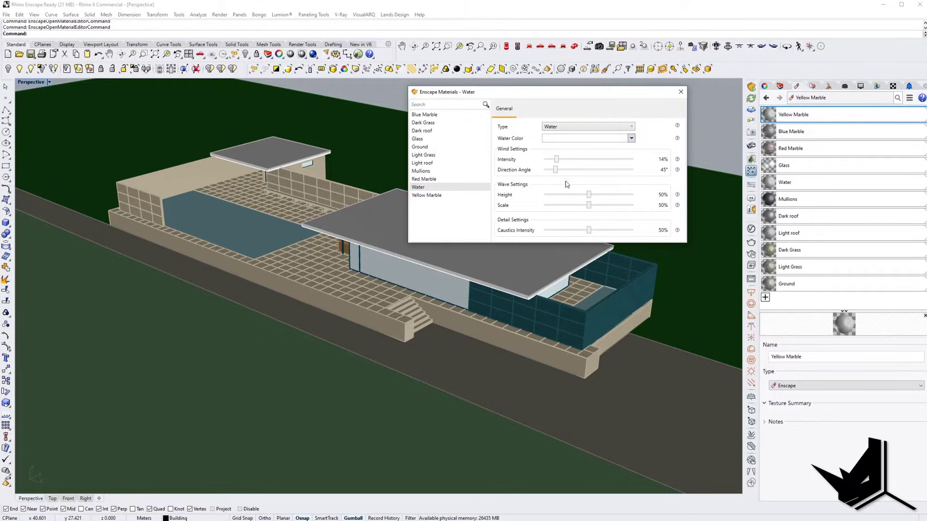
pyautogui.click(632, 139)
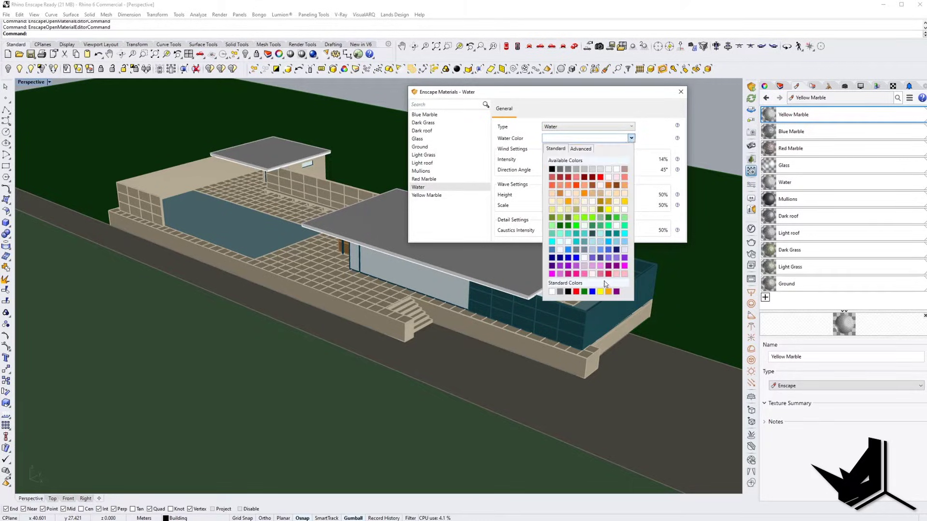
pyautogui.click(592, 242)
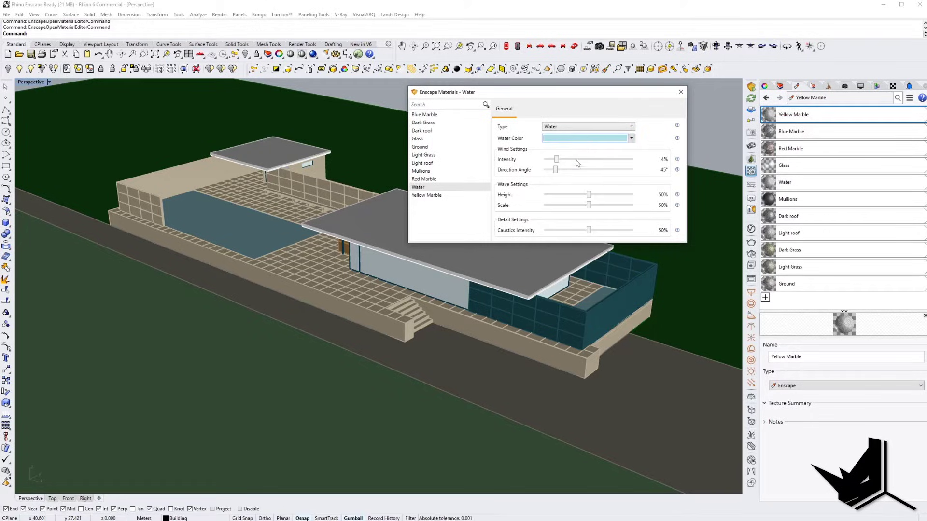
pyautogui.moveTo(559, 163); pyautogui.dragTo(562, 164)
# - Give Yellow Marble the TexturesCom_ConcreteBare0428_4_seamless_S albedo texture, reuse it for bump and roughness, and close the material editor
pyautogui.click(434, 195)
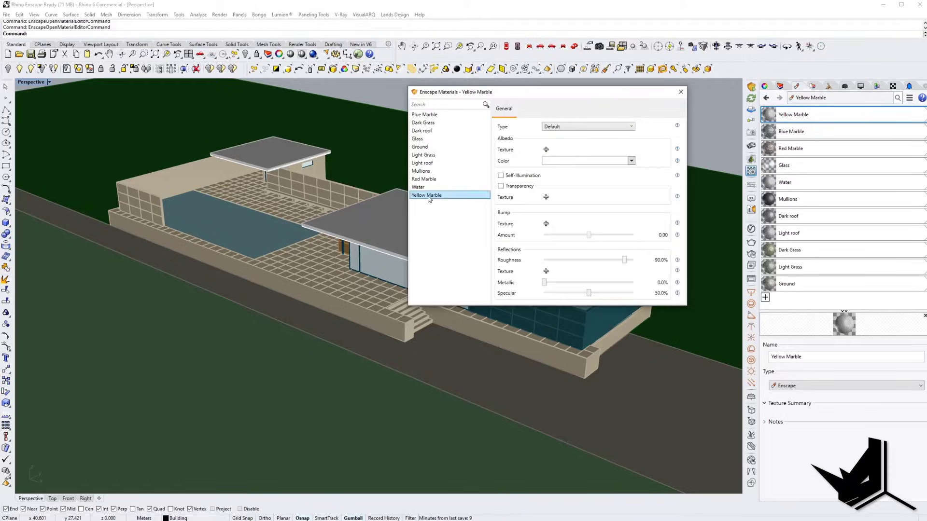
pyautogui.click(546, 149)
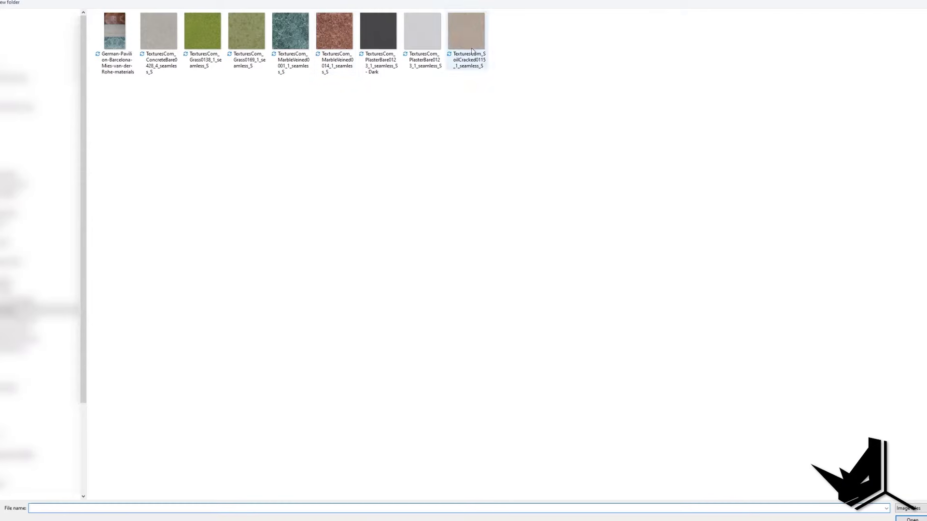
pyautogui.click(167, 33)
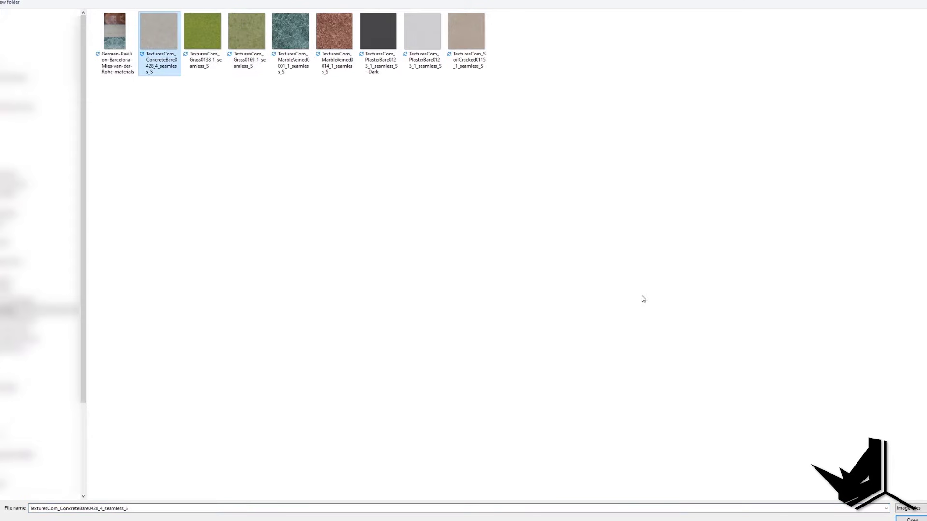
pyautogui.click(912, 519)
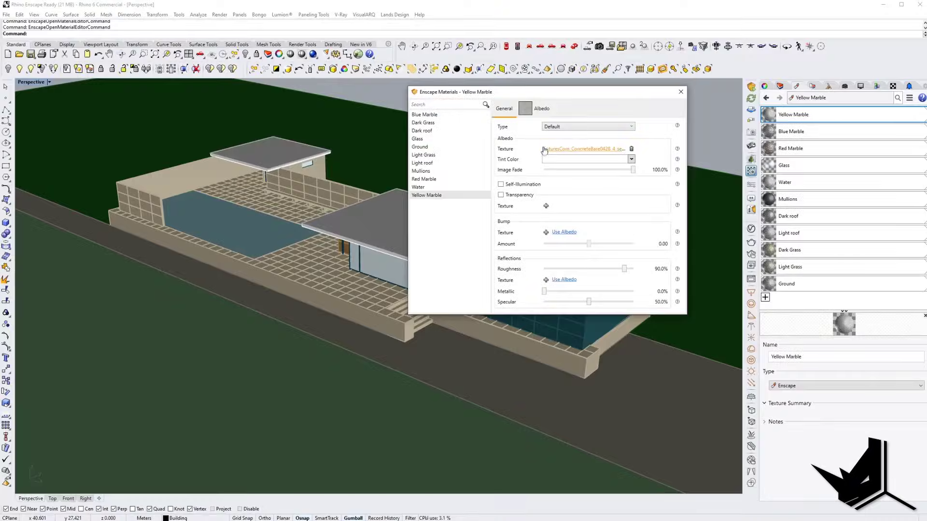
pyautogui.click(566, 234)
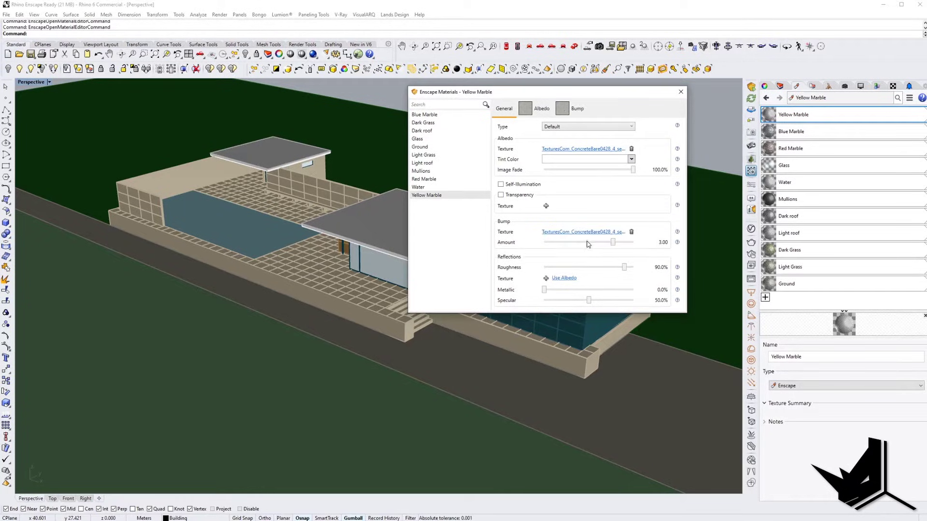
pyautogui.click(565, 279)
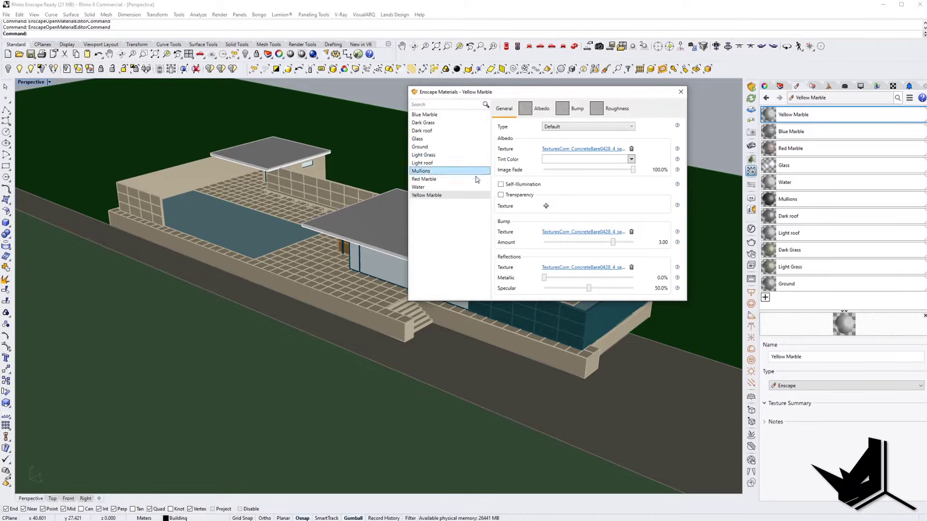
pyautogui.click(680, 92)
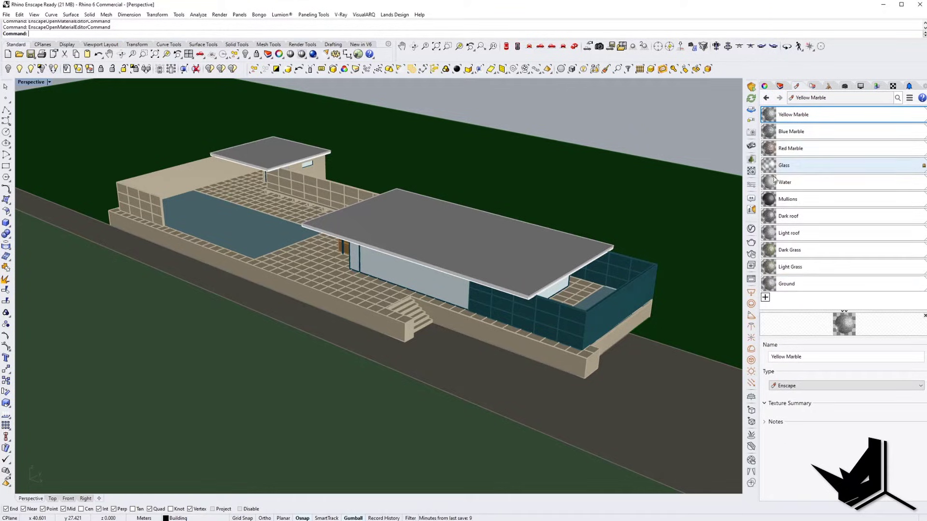
# - Examine the Red Marble material in an enlarged floating preview and close the preview
pyautogui.click(771, 153)
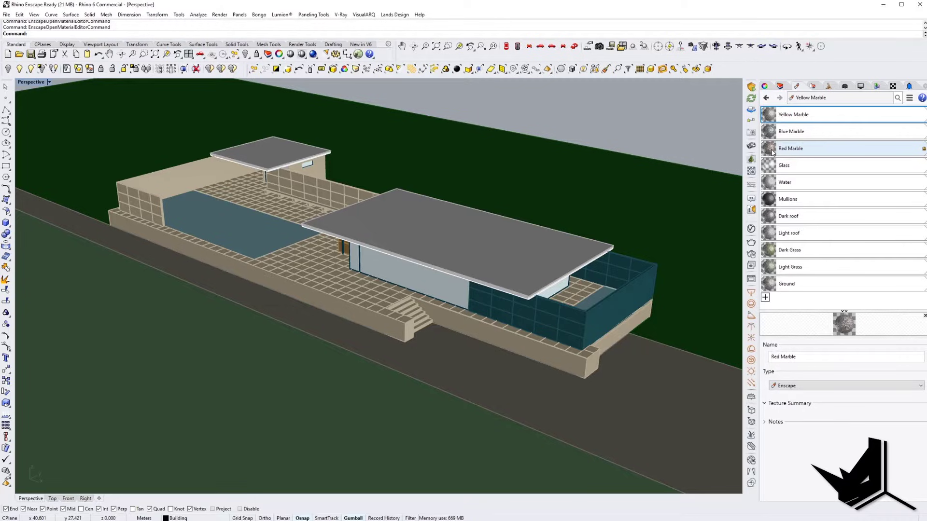
pyautogui.rightClick(773, 153)
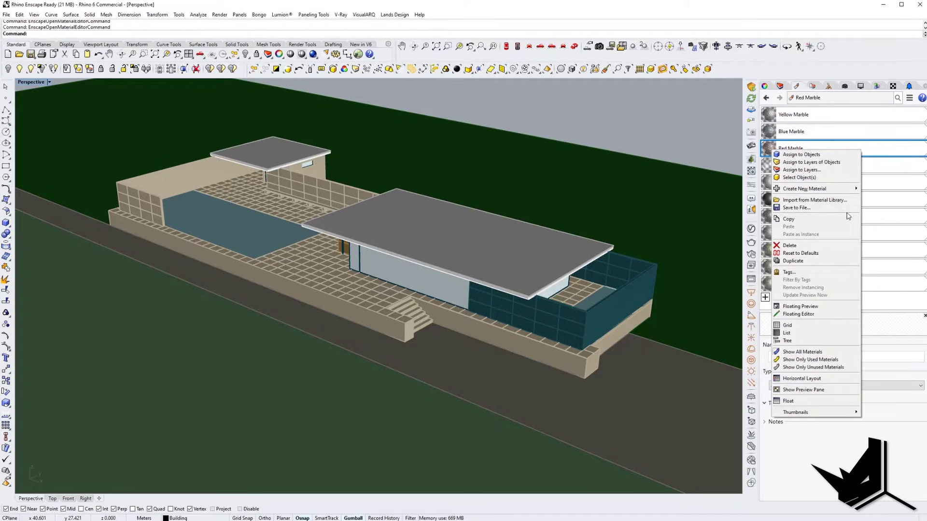
pyautogui.click(811, 309)
pyautogui.moveTo(817, 309); pyautogui.dragTo(620, 128)
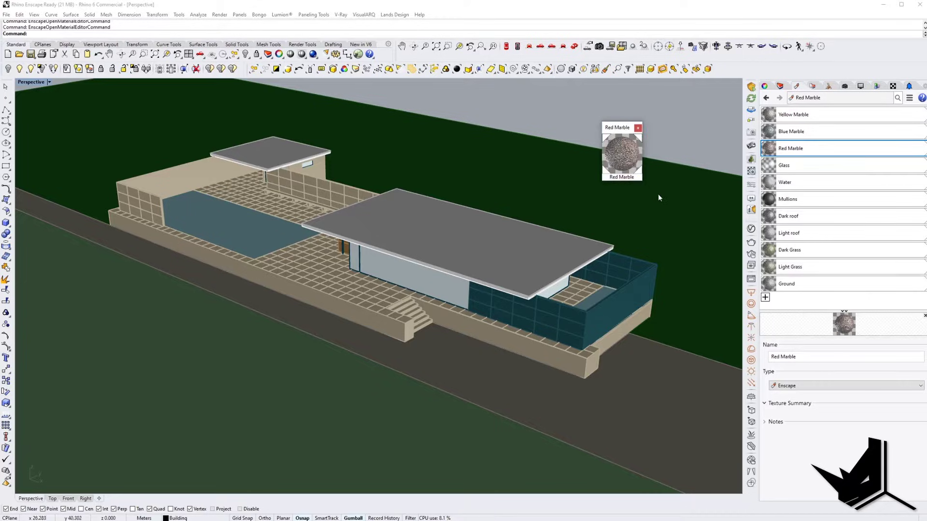
pyautogui.moveTo(670, 195); pyautogui.dragTo(734, 261)
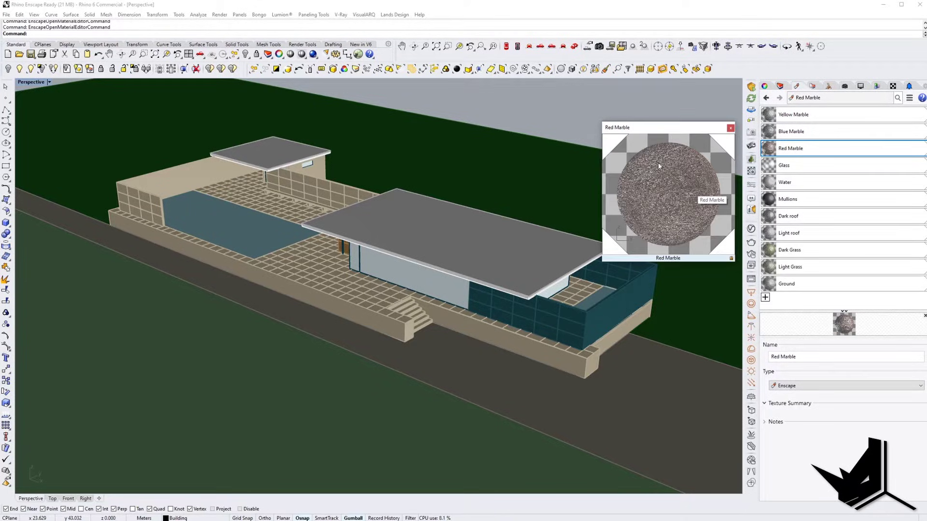
pyautogui.click(730, 128)
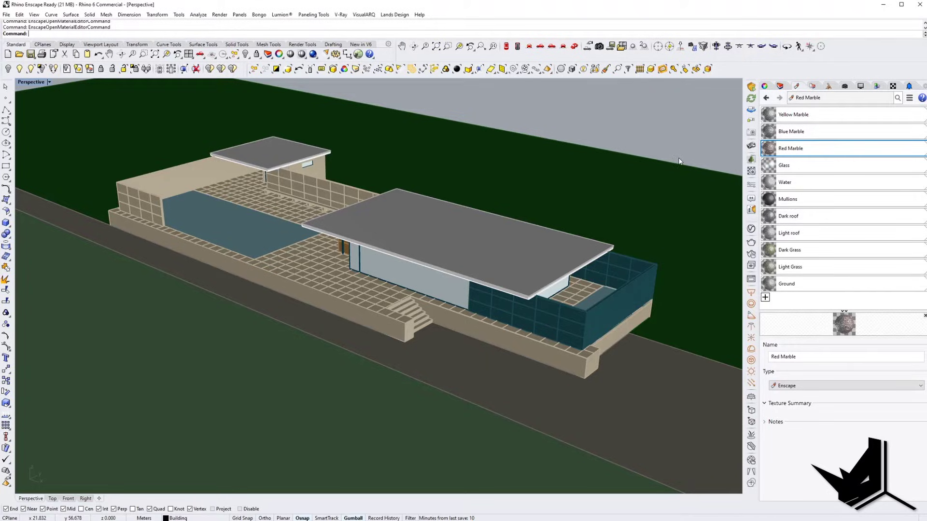
# - Save the Rhino file, start Enscape, and enlarge its render window to cover the viewport
pyautogui.click(30, 53)
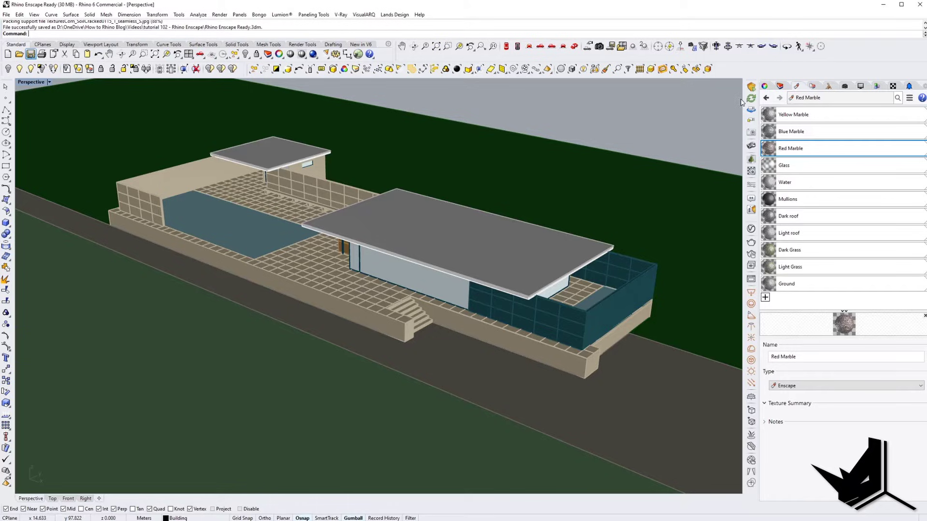
pyautogui.click(751, 89)
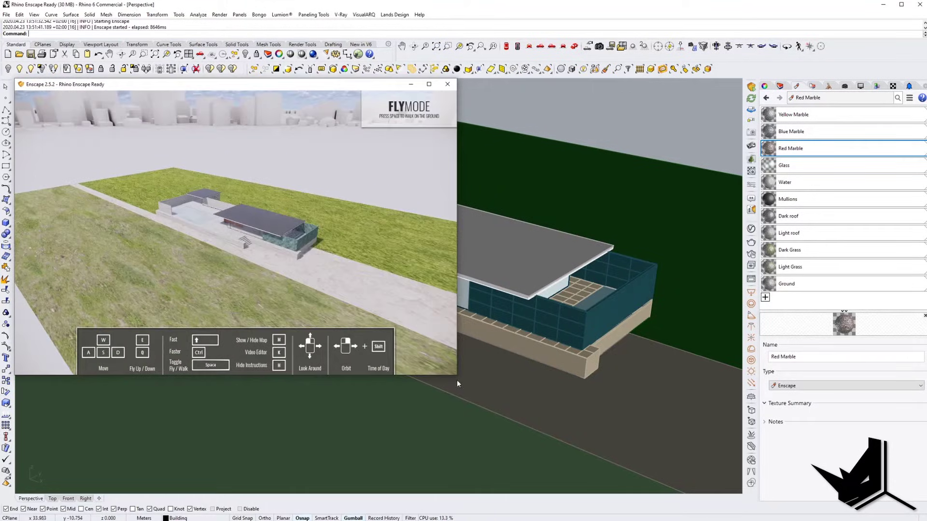
pyautogui.moveTo(459, 378); pyautogui.dragTo(744, 495)
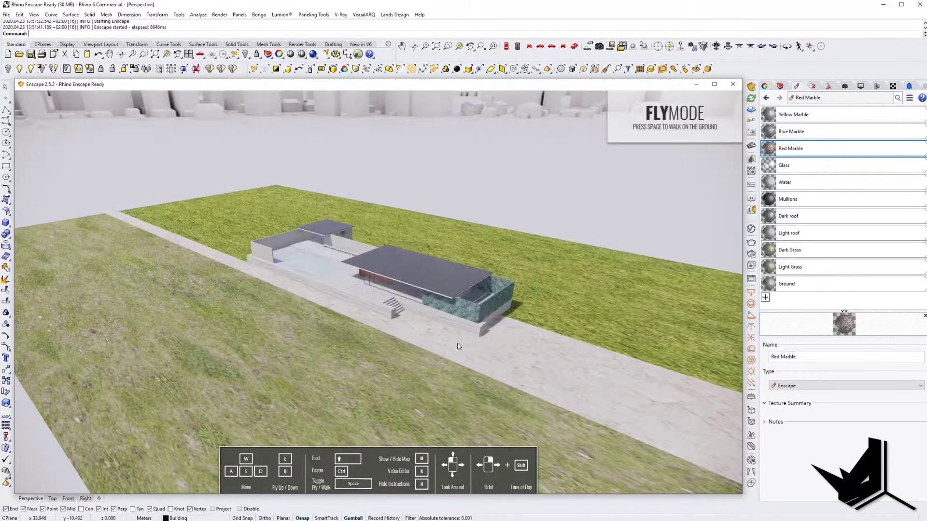
# - Examine the pavilion, pool and surrounding grass and path in the Enscape render from several aerial viewpoints
pyautogui.moveTo(458, 346); pyautogui.dragTo(315, 333, button='right')
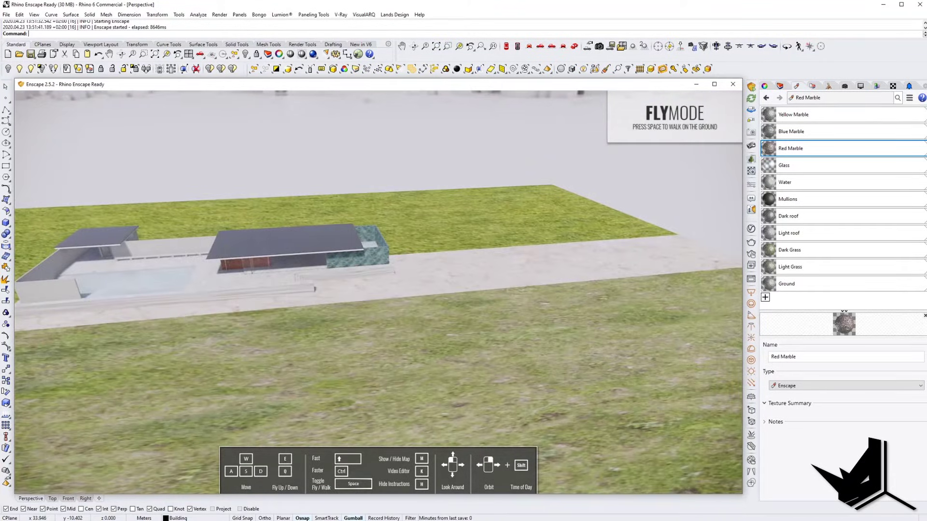
pyautogui.moveTo(315, 334); pyautogui.dragTo(115, 279)
pyautogui.moveTo(103, 321); pyautogui.dragTo(230, 277, button='right')
pyautogui.press('w')
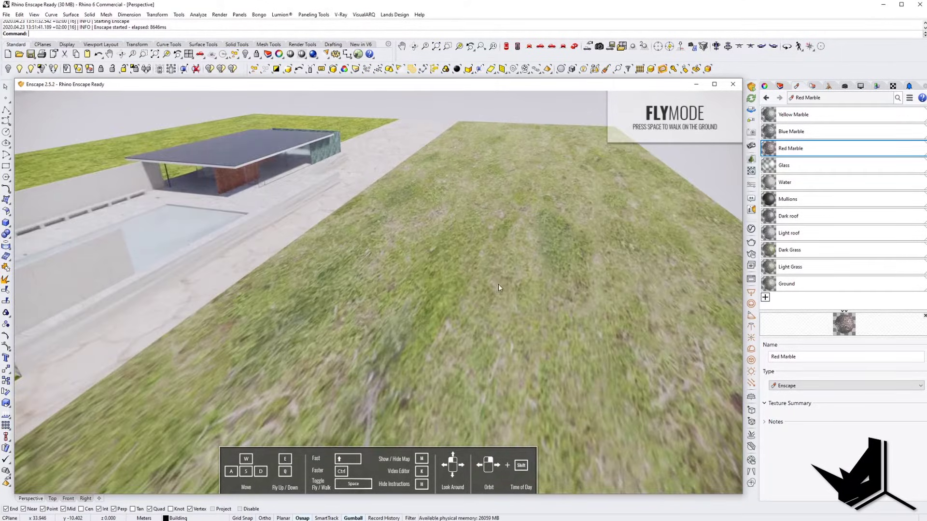
pyautogui.moveTo(499, 285); pyautogui.dragTo(309, 263, button='right')
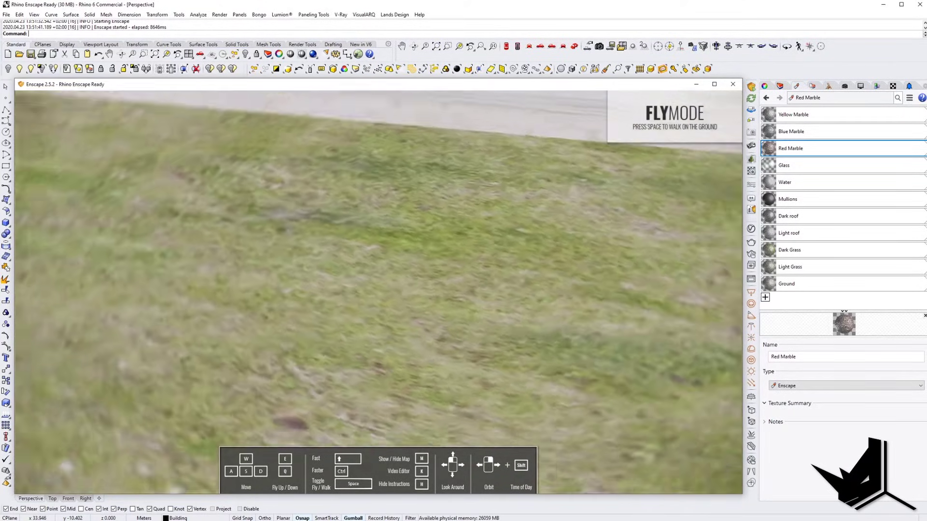
pyautogui.press('s')
pyautogui.moveTo(599, 169); pyautogui.dragTo(668, 176)
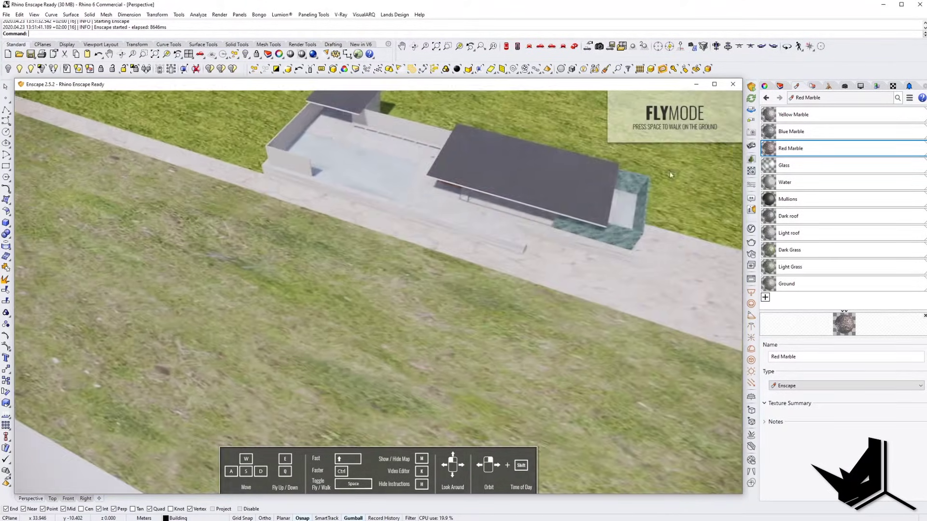
pyautogui.press('w')
pyautogui.press('s')
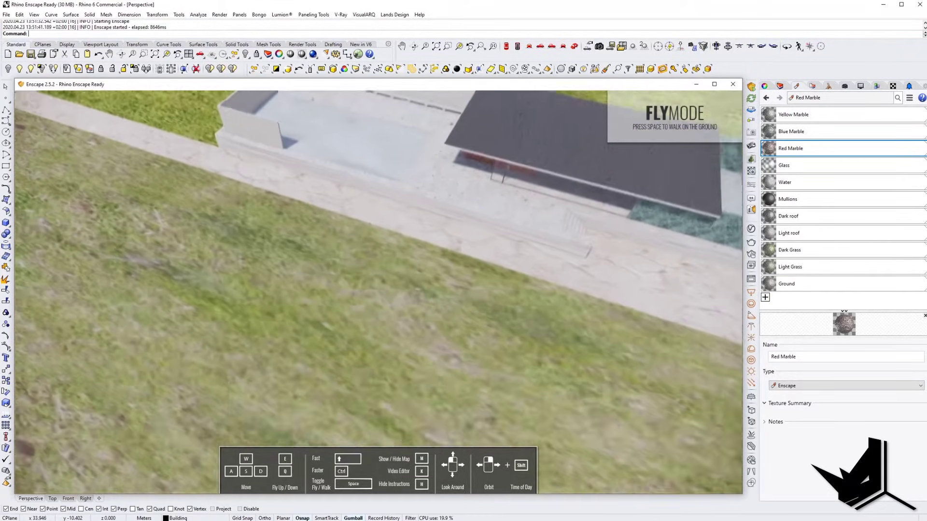
pyautogui.moveTo(329, 295); pyautogui.dragTo(324, 222, button='right')
pyautogui.press('s')
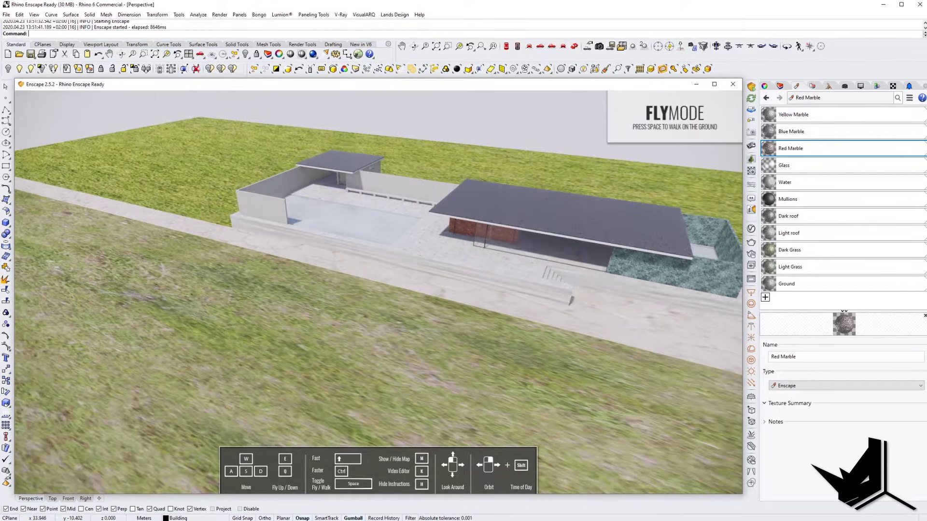
# - Inspect the render up close at the dark roof, red marble wall and floor tiles, and the whole pavilion from lower down
pyautogui.press('d')
pyautogui.press('w')
pyautogui.press('w')
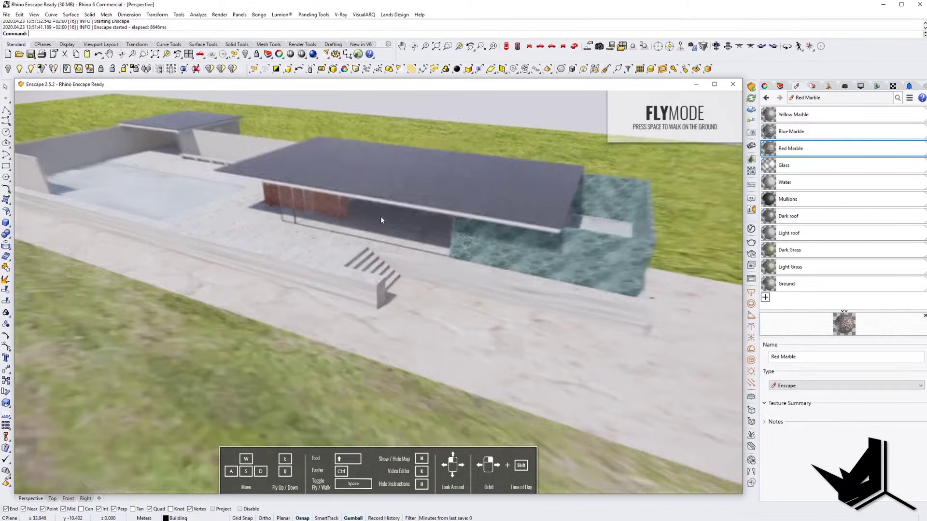
pyautogui.press('e')
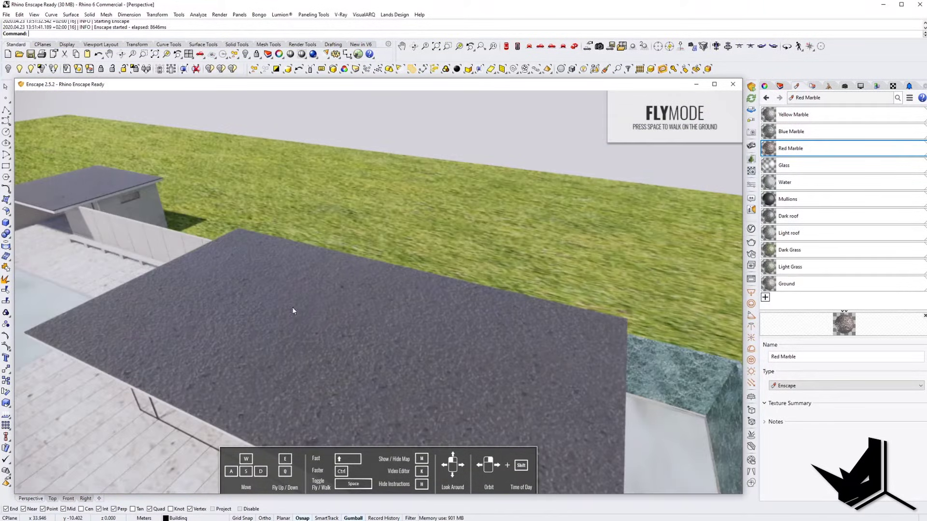
pyautogui.press('s')
pyautogui.moveTo(292, 311); pyautogui.dragTo(275, 359)
pyautogui.press('w')
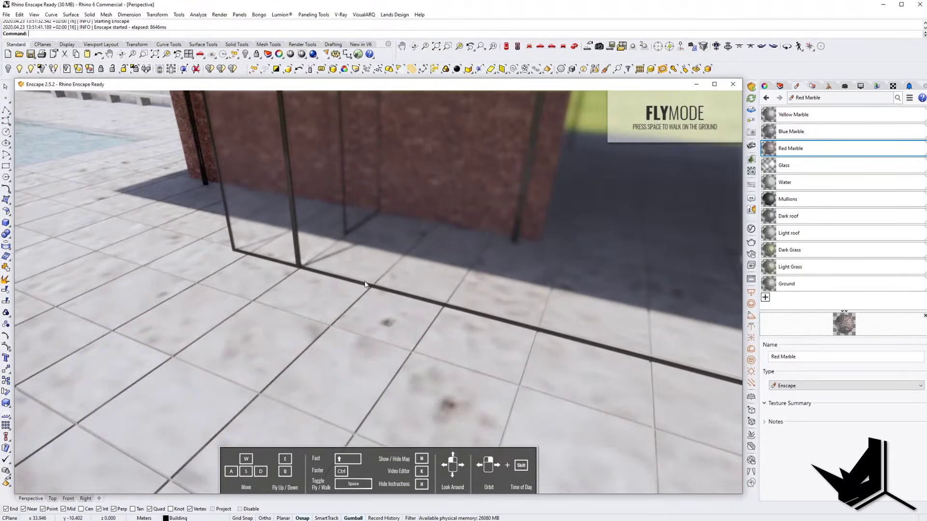
pyautogui.press('s')
pyautogui.press('e')
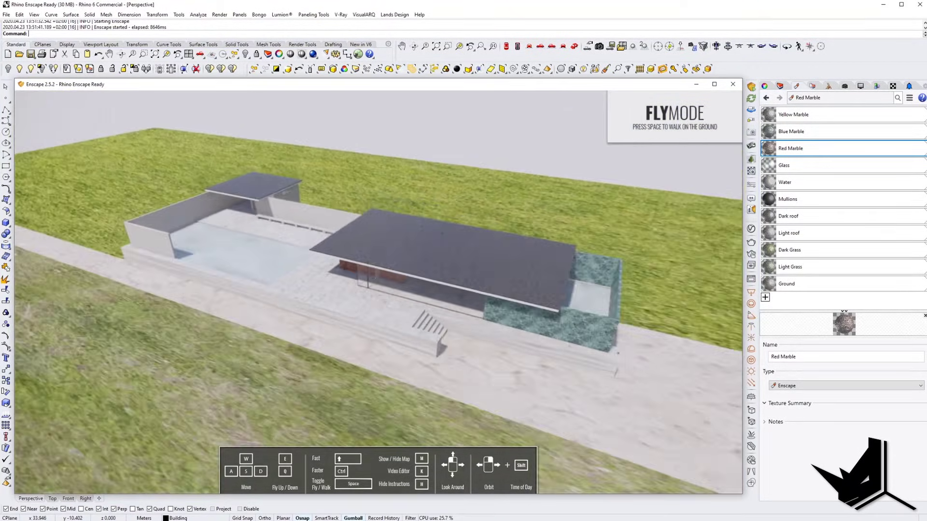
pyautogui.moveTo(338, 357); pyautogui.dragTo(345, 274, button='right')
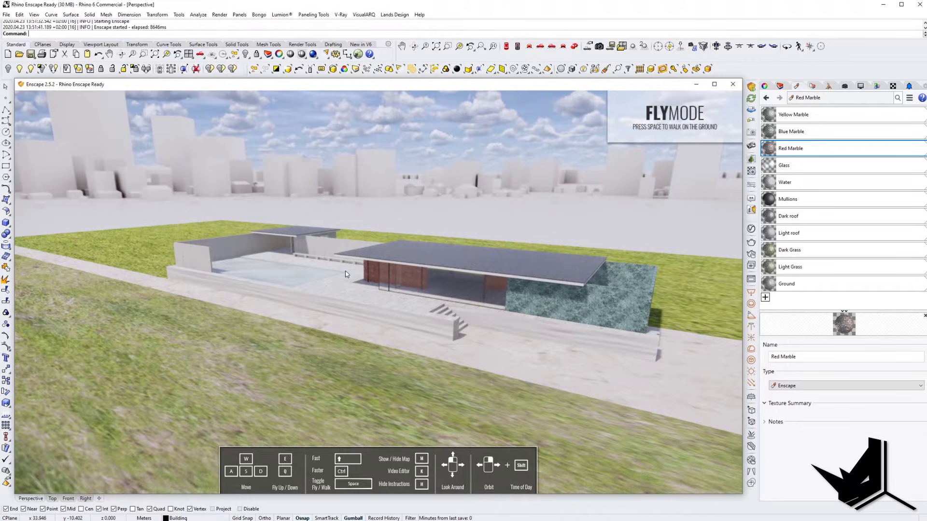
# - Minimize the Enscape window, select the light grass ground surface in Rhino and show its texture mapping properties
pyautogui.click(697, 84)
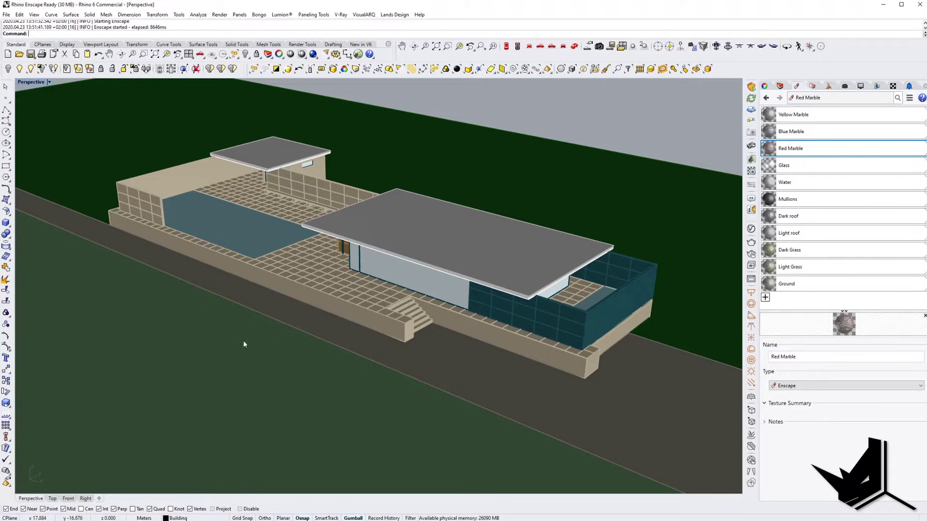
pyautogui.scroll(-3, 342, 285)
pyautogui.scroll(-3, 357, 304)
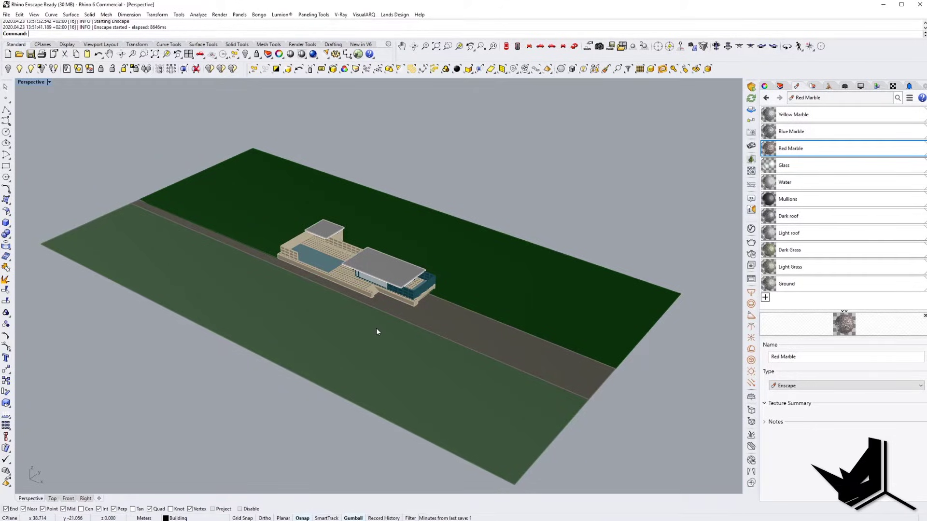
pyautogui.moveTo(379, 347); pyautogui.dragTo(418, 351, button='right')
pyautogui.click(184, 276)
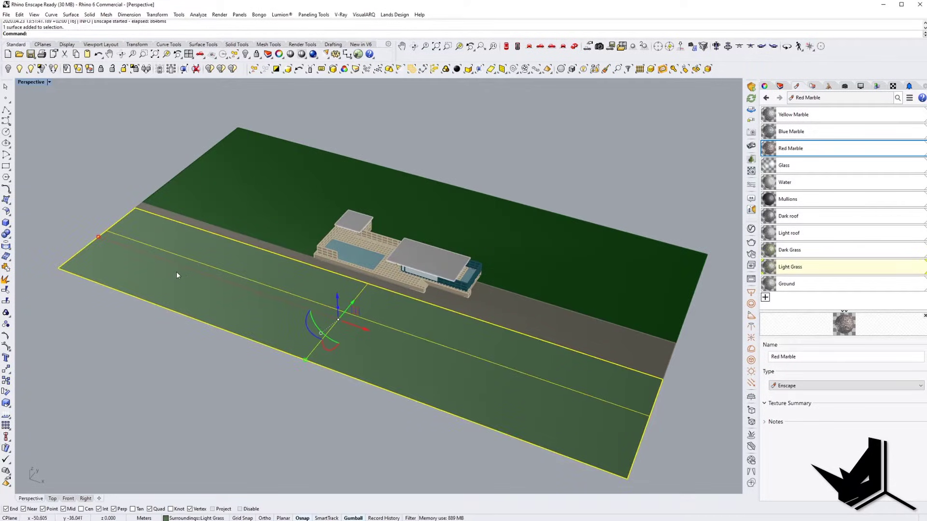
pyautogui.keyDown('shift'); pyautogui.moveTo(182, 270); pyautogui.dragTo(158, 262, button='right'); pyautogui.keyUp('shift')
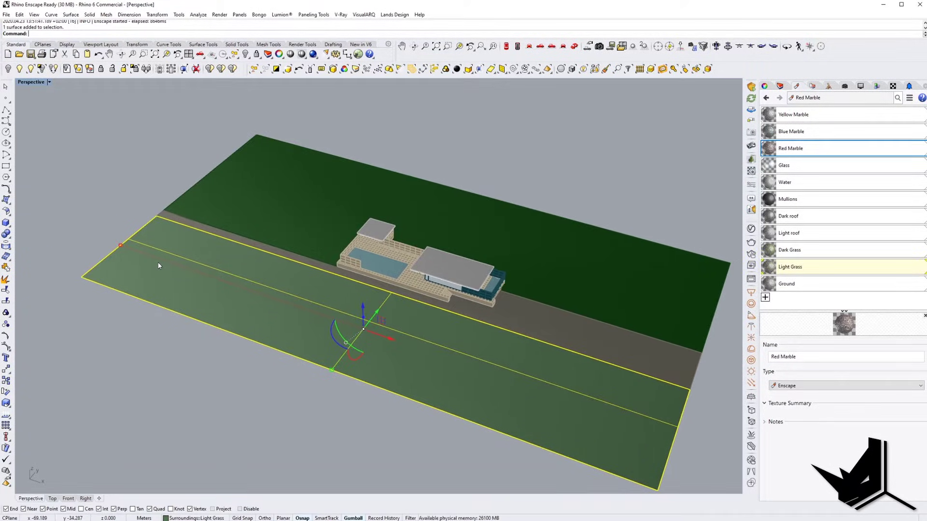
pyautogui.click(766, 87)
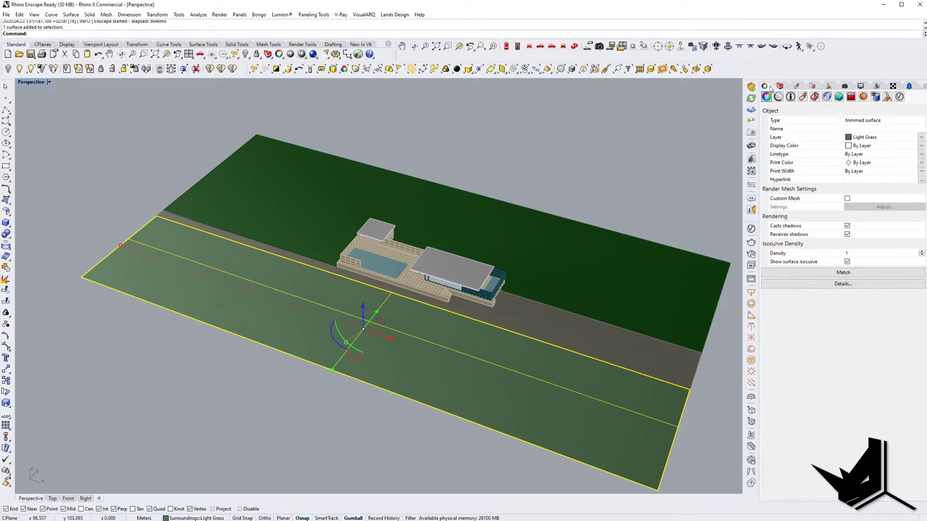
pyautogui.click(815, 97)
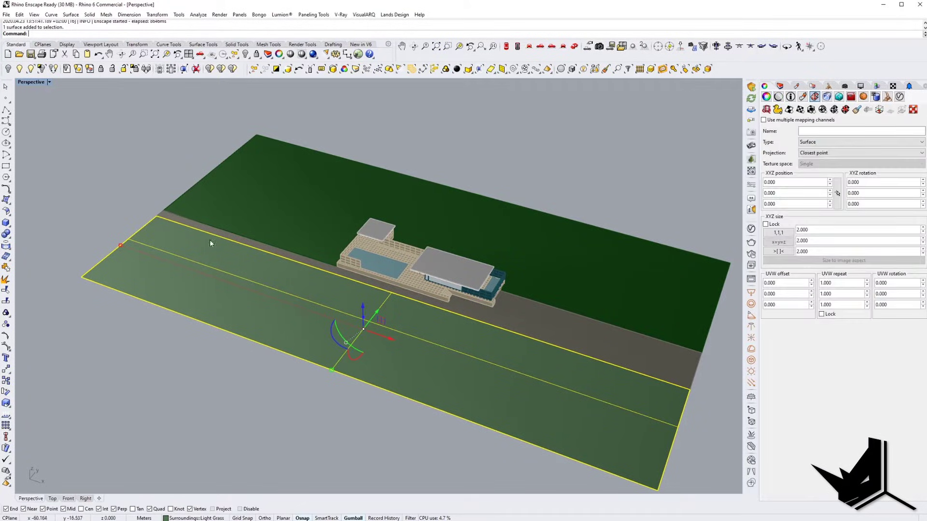
# - Isolate the selected light grass surface and set the Perspective viewport to the Rendered display mode
pyautogui.scroll(5, 210, 239)
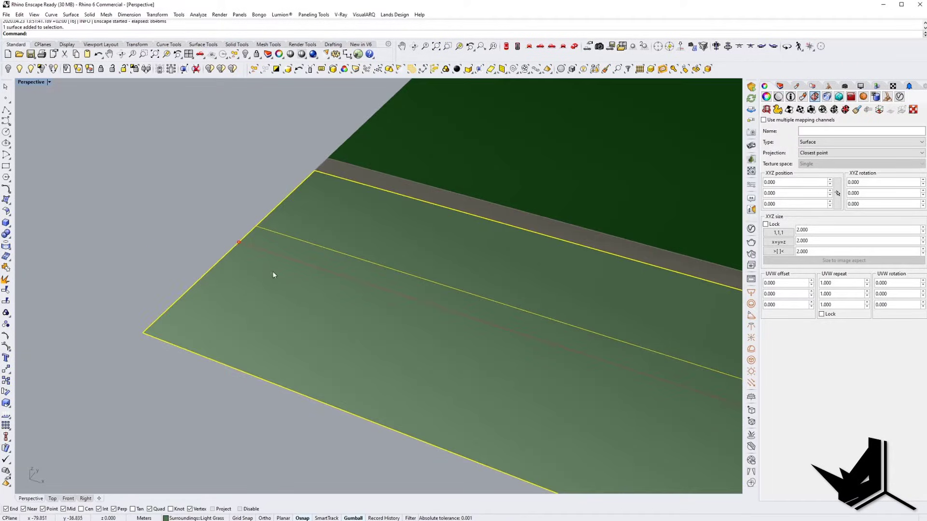
pyautogui.scroll(1, 274, 275)
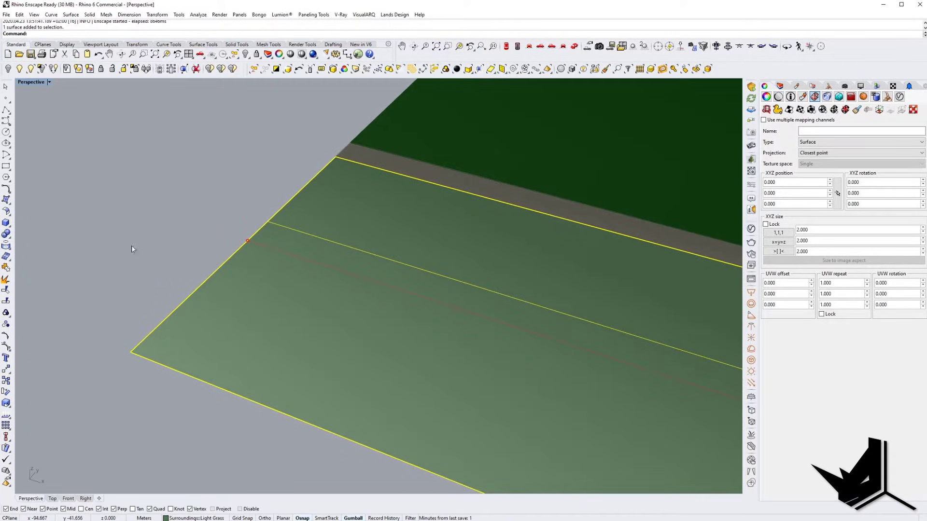
pyautogui.scroll(-3, 343, 299)
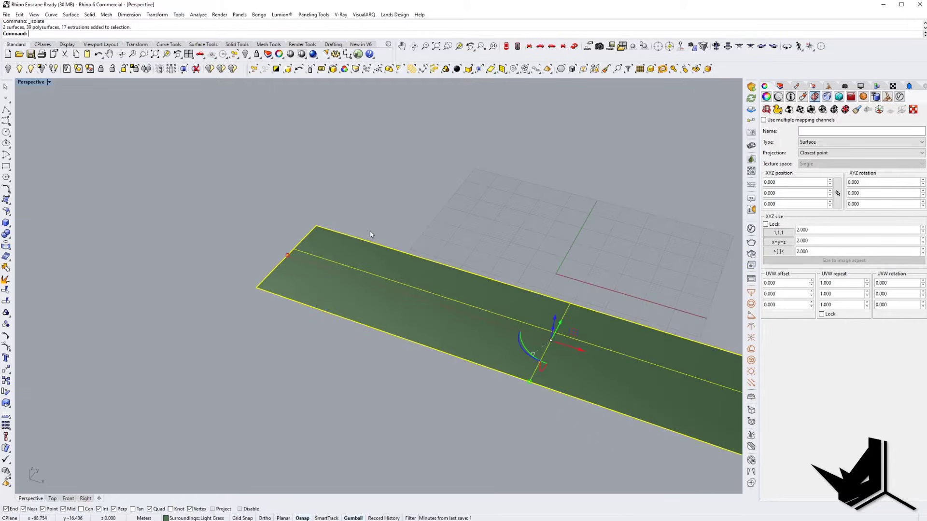
pyautogui.click(49, 82)
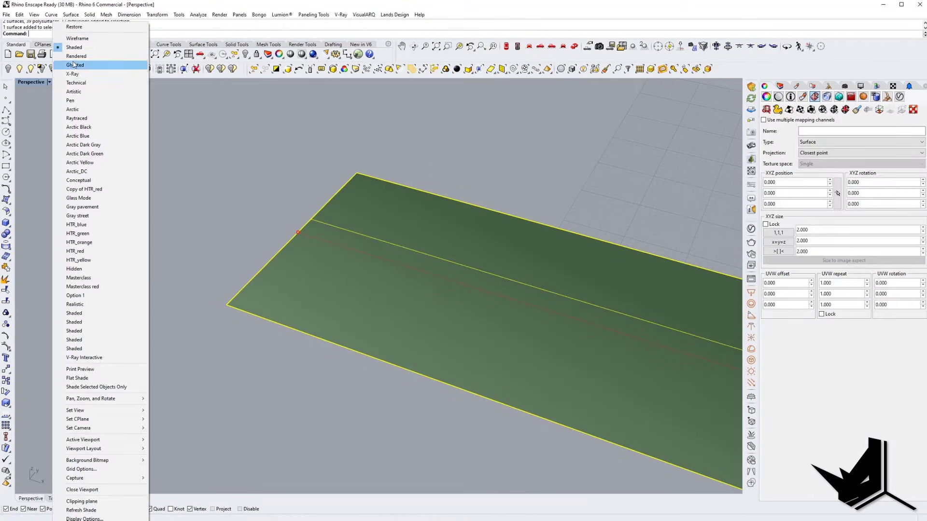
pyautogui.click(72, 56)
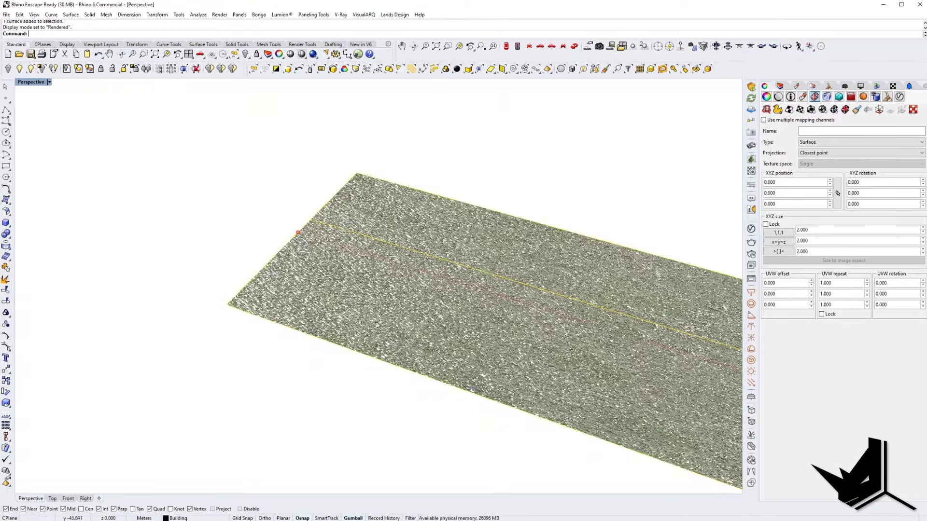
# - Examine the grass texture's scale and tiling across the isolated surface from near and far
pyautogui.keyDown('shift'); pyautogui.moveTo(374, 321); pyautogui.dragTo(320, 321, button='right'); pyautogui.keyUp('shift')
pyautogui.moveTo(320, 321); pyautogui.dragTo(438, 336, button='right')
pyautogui.scroll(5, 437, 337)
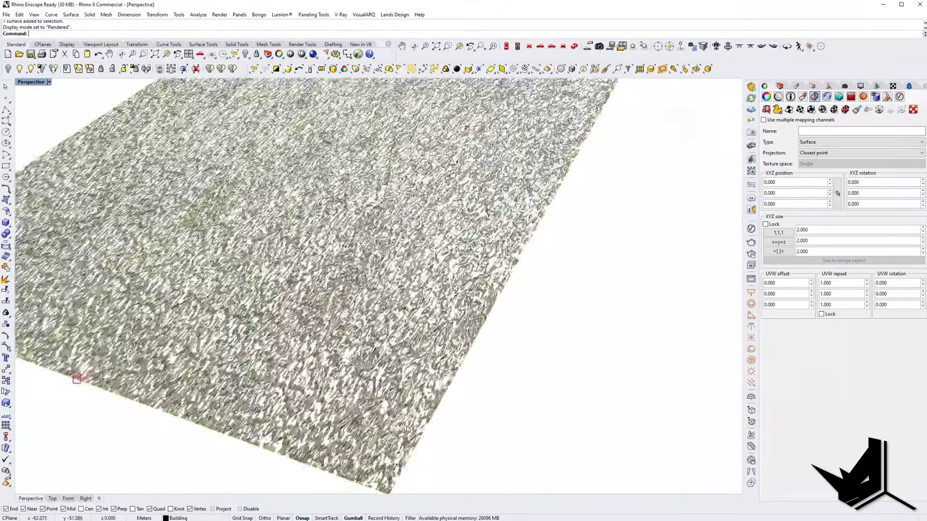
pyautogui.scroll(-6, 419, 382)
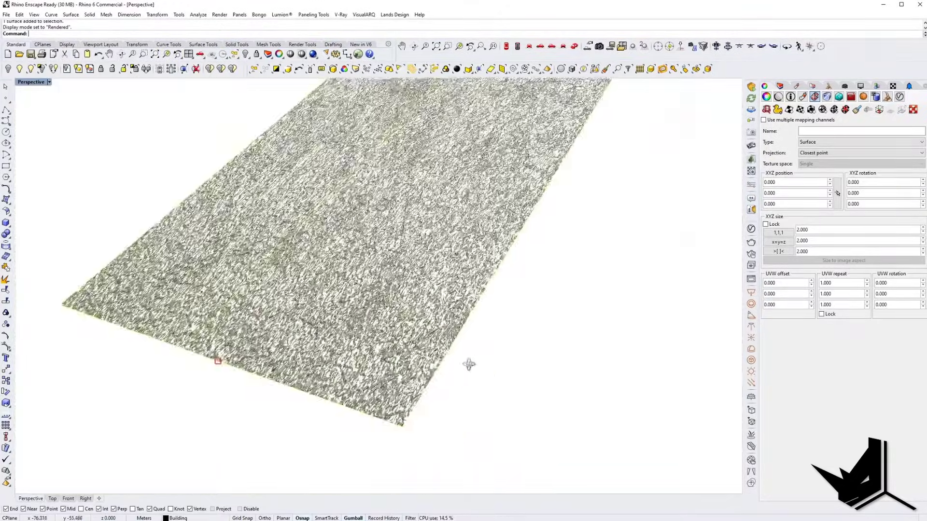
pyautogui.moveTo(469, 364); pyautogui.dragTo(384, 425, button='right')
pyautogui.scroll(10, 341, 321)
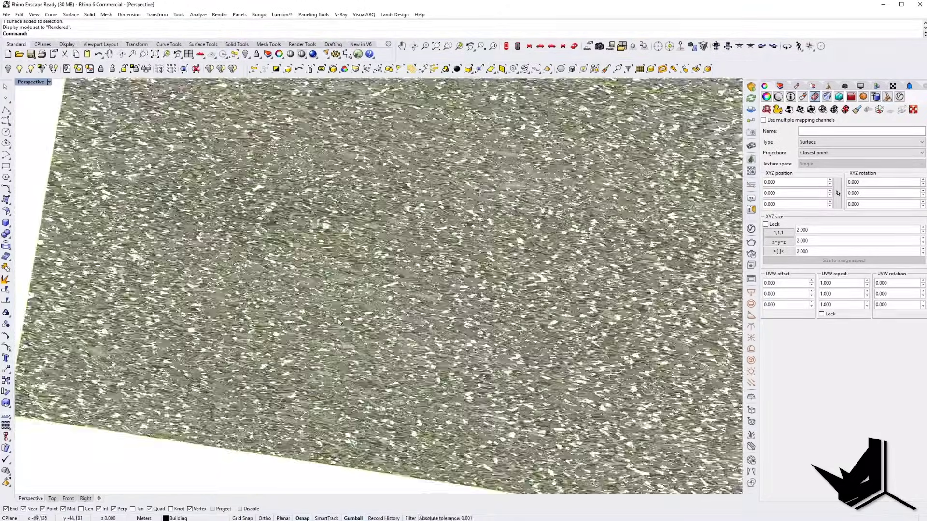
pyautogui.scroll(-6, 341, 322)
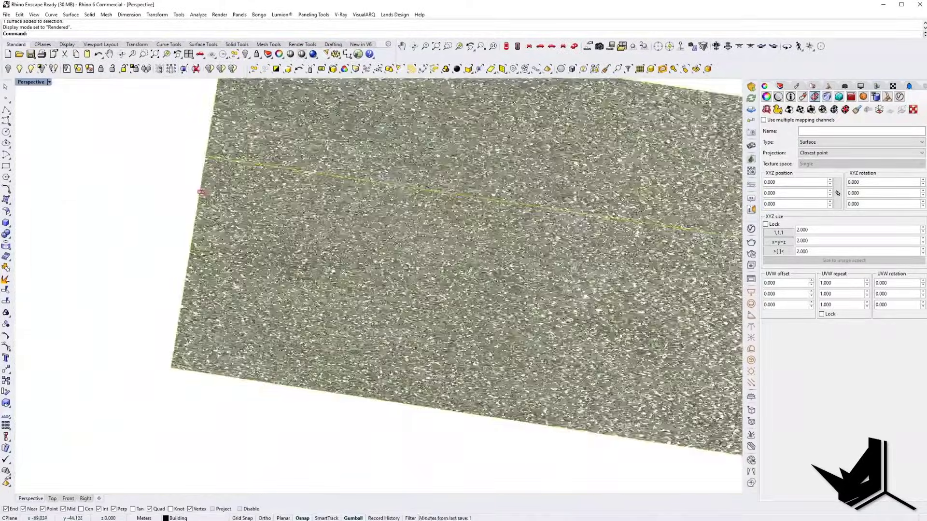
pyautogui.scroll(2, 353, 327)
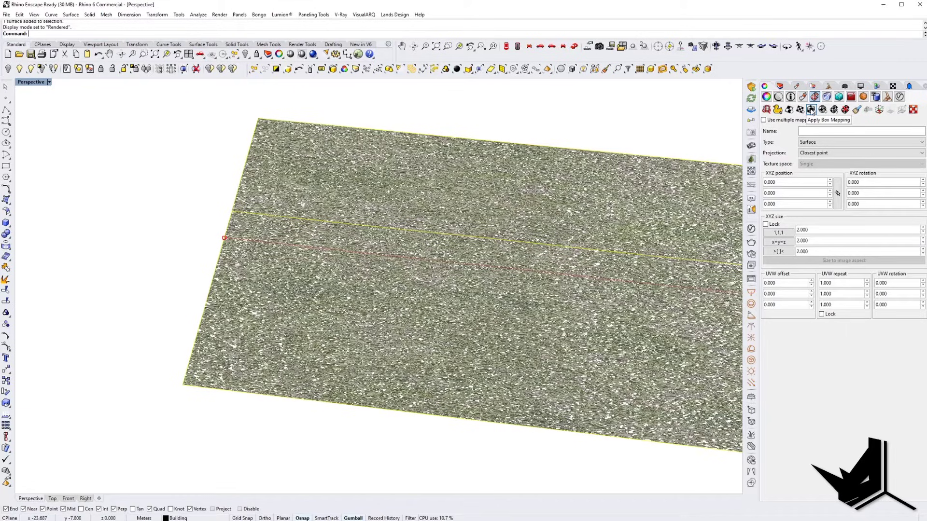
# - Apply capped box mapping to the light grass surface, starting at its near corner, with length, width and height of 1 m
pyautogui.click(811, 111)
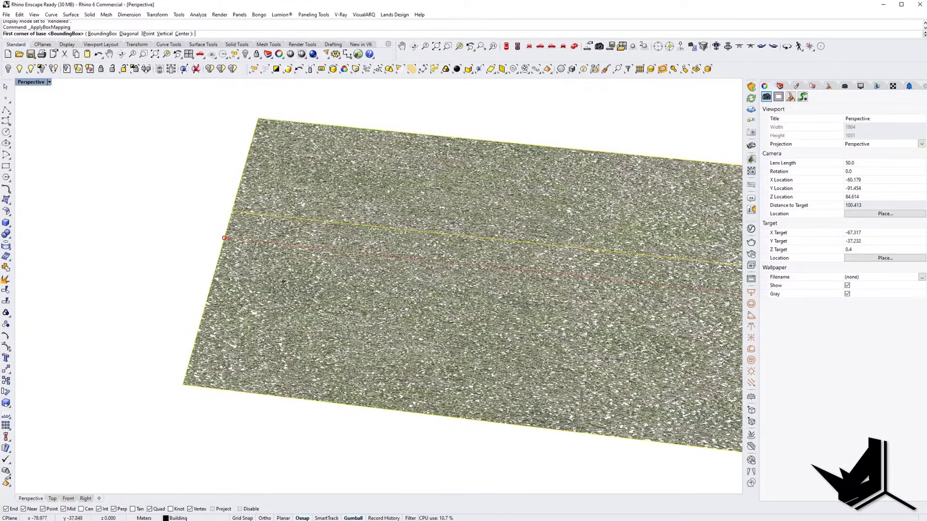
pyautogui.click(186, 388)
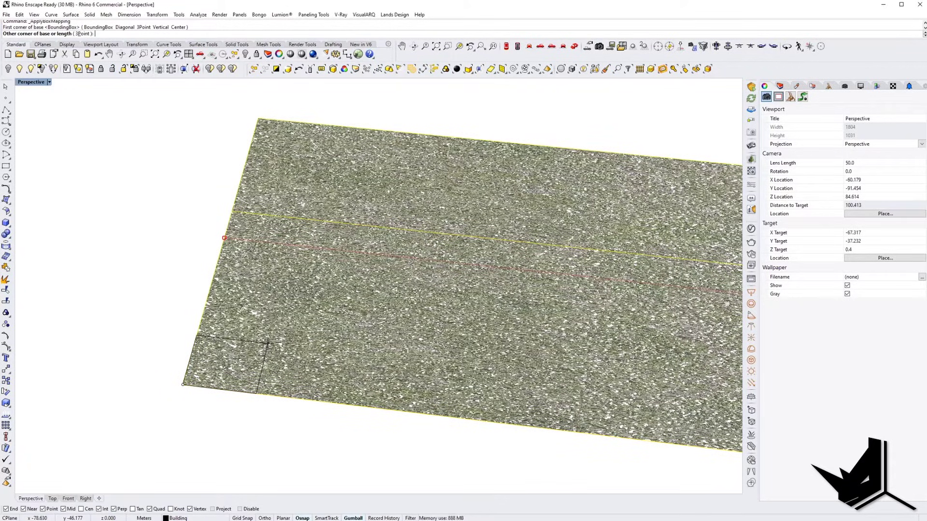
pyautogui.press('Return')
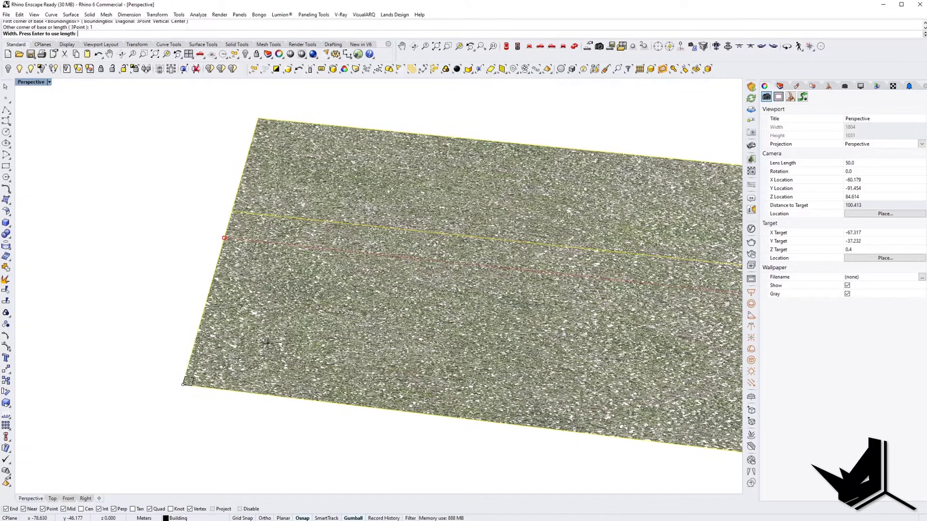
pyautogui.write('1')
pyautogui.press('Return')
pyautogui.write('1')
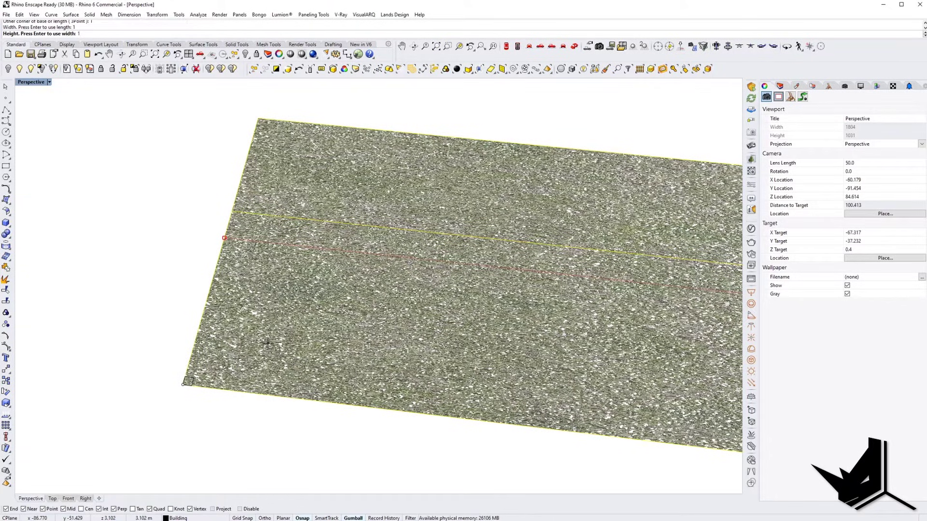
pyautogui.write('1')
pyautogui.press('Return')
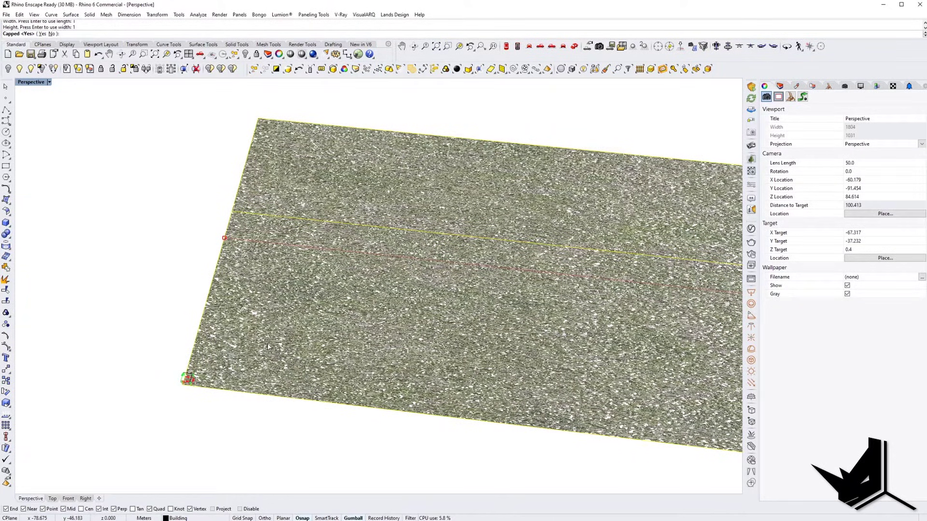
pyautogui.press('Return')
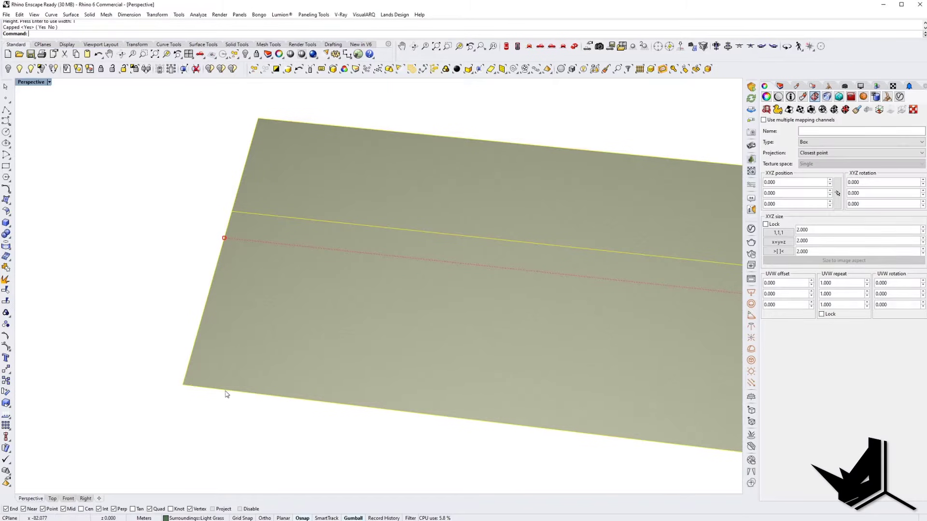
# - Check how the box-mapped grass texture looks near the surface's corner and across its whole area
pyautogui.moveTo(246, 381); pyautogui.dragTo(277, 381, button='right')
pyautogui.scroll(10, 232, 365)
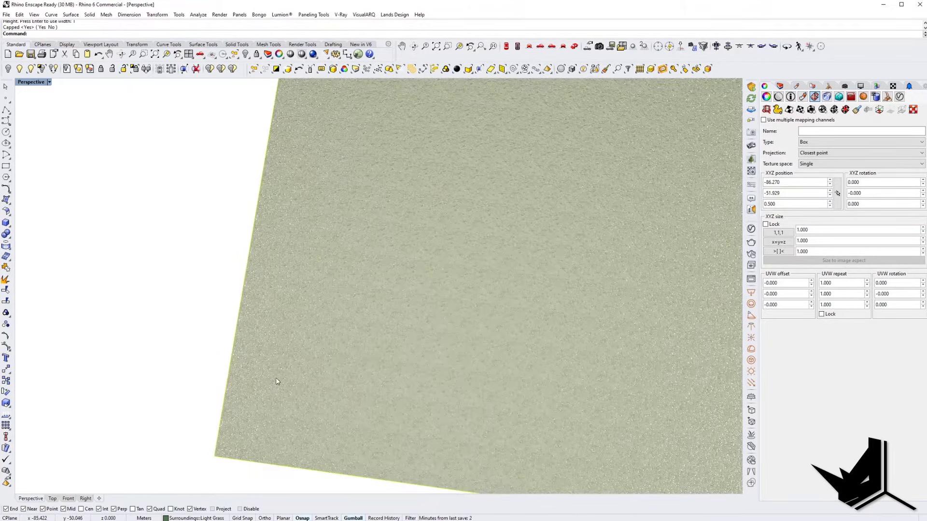
pyautogui.scroll(-3, 277, 375)
pyautogui.keyDown('shift'); pyautogui.moveTo(584, 290); pyautogui.dragTo(332, 285, button='right'); pyautogui.keyUp('shift')
pyautogui.keyDown('shift'); pyautogui.moveTo(280, 301); pyautogui.dragTo(409, 321, button='right'); pyautogui.keyUp('shift')
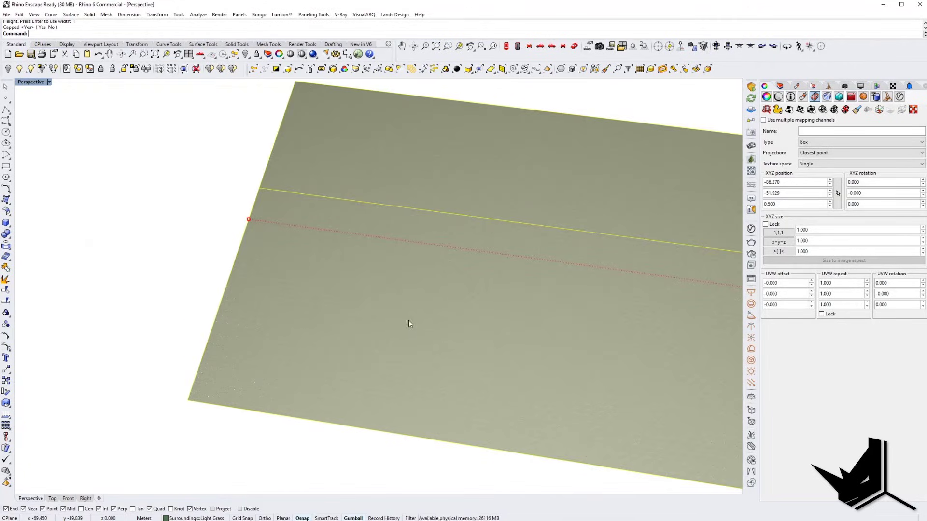
# - Show the box mapping widget for mapping channel 1 on the light grass surface
pyautogui.scroll(4, 239, 376)
pyautogui.moveTo(238, 376); pyautogui.dragTo(302, 335, button='right')
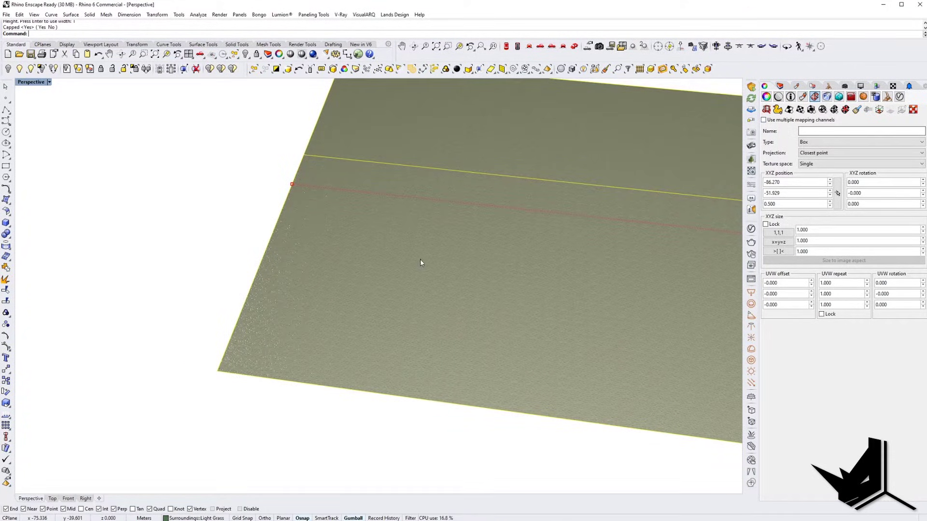
pyautogui.moveTo(360, 280); pyautogui.dragTo(333, 300, button='right')
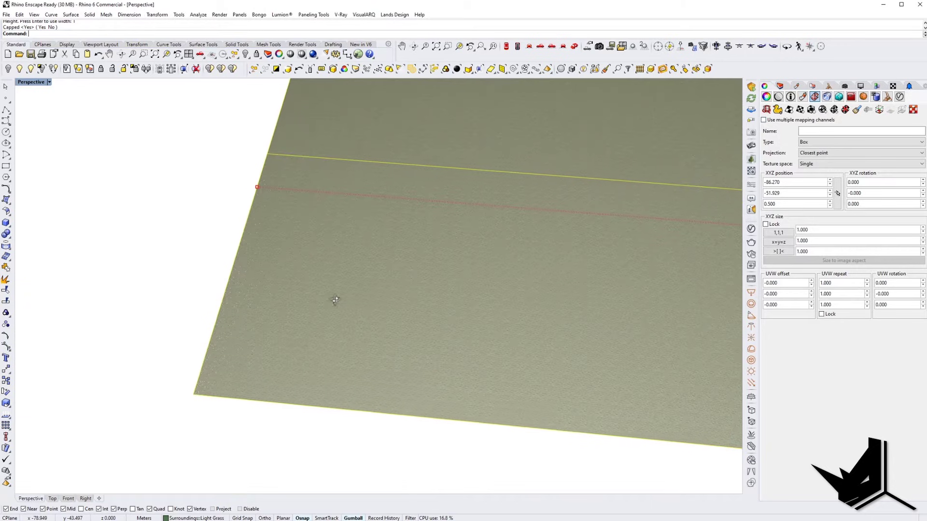
pyautogui.click(880, 111)
pyautogui.moveTo(293, 342)
pyautogui.mouseDown(button='right')
pyautogui.moveTo(282, 346)
pyautogui.moveTo(263, 322)
pyautogui.moveTo(282, 343)
pyautogui.moveTo(281, 334)
pyautogui.moveTo(301, 345)
pyautogui.mouseUp(button='right')
pyautogui.scroll(6, 302, 348)
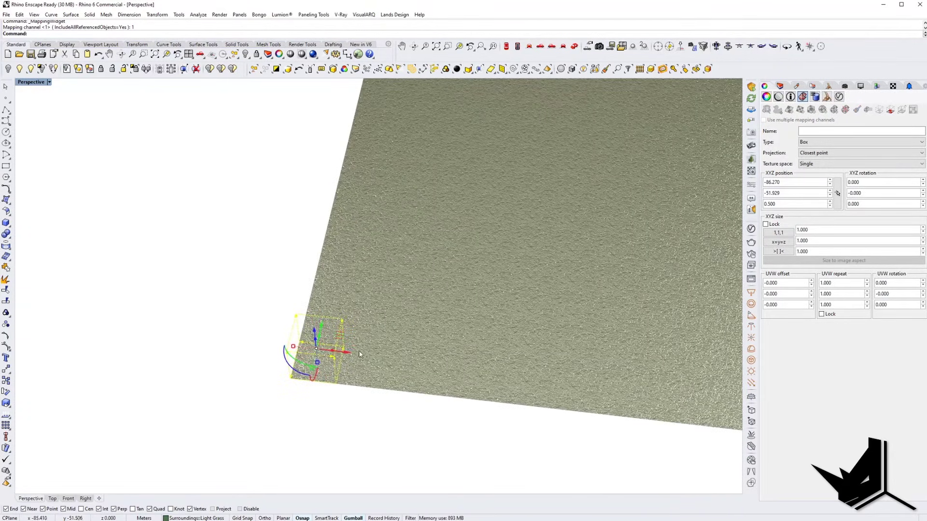
pyautogui.moveTo(358, 355); pyautogui.dragTo(370, 345, button='right')
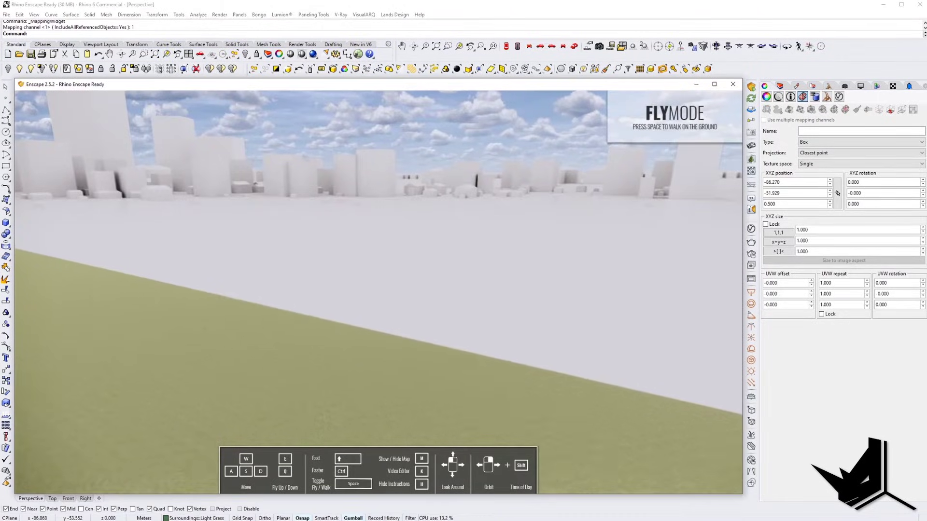
# - Switch to the Enscape window and examine the light grass texture along the surface's edge up close and from above
pyautogui.moveTo(279, 363); pyautogui.dragTo(491, 337)
pyautogui.press('w')
pyautogui.moveTo(542, 286); pyautogui.dragTo(623, 285)
pyautogui.press('w')
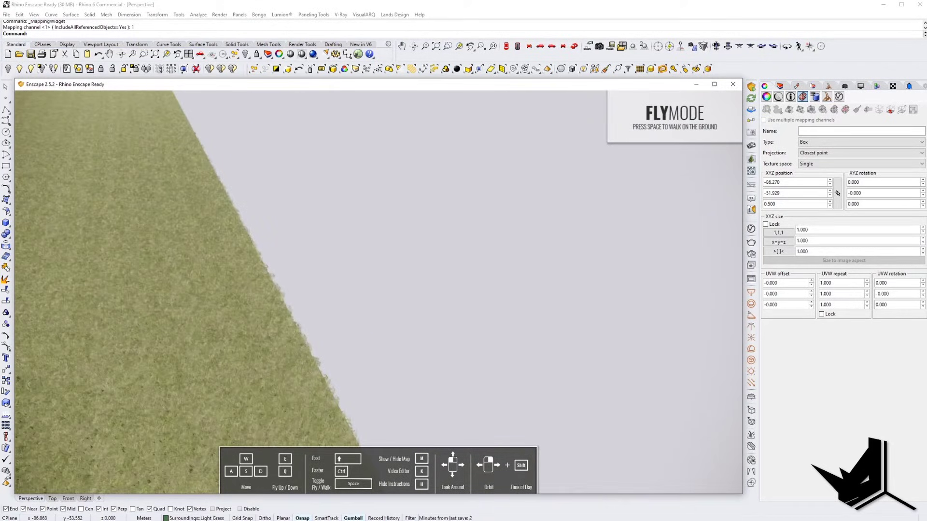
pyautogui.moveTo(260, 313); pyautogui.dragTo(268, 364)
pyautogui.press('e')
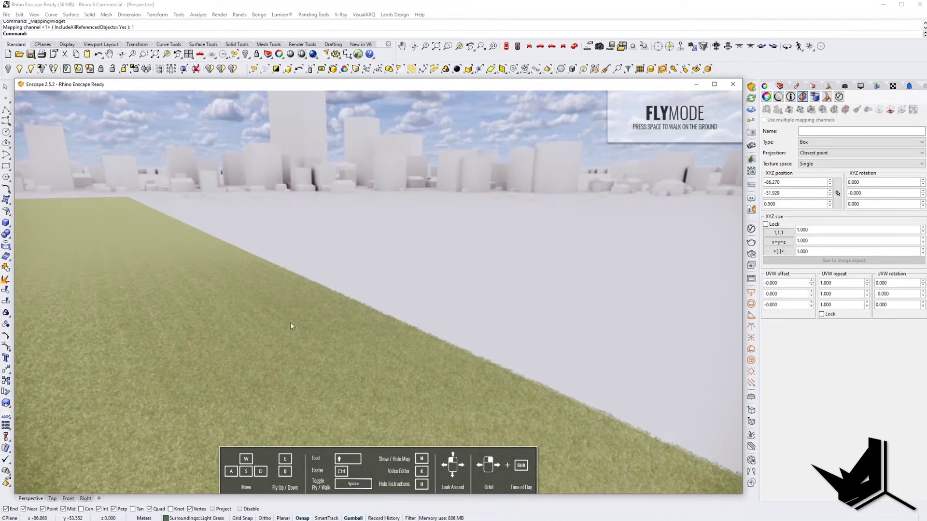
# - Return to Rhino, show all hidden objects and set the Perspective viewport to the Shaded display mode
pyautogui.click(446, 6)
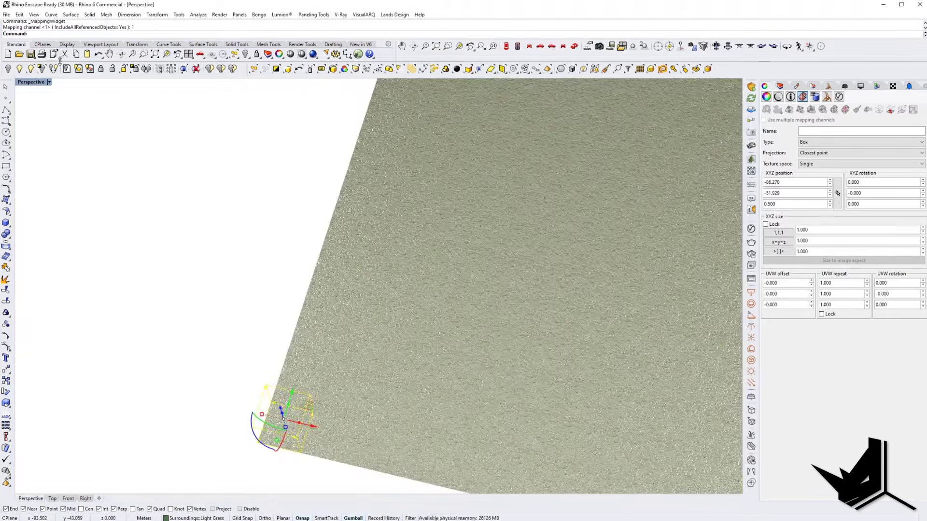
pyautogui.click(20, 70)
pyautogui.click(49, 83)
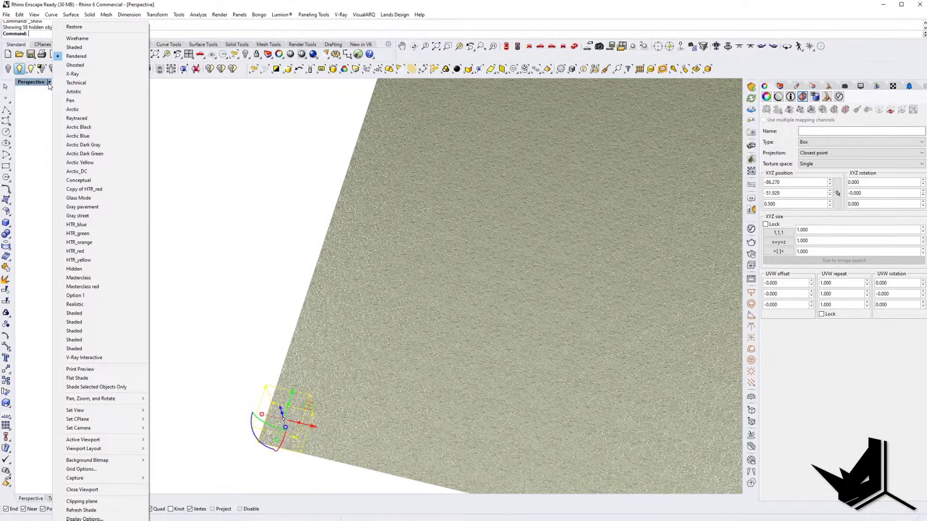
pyautogui.click(74, 48)
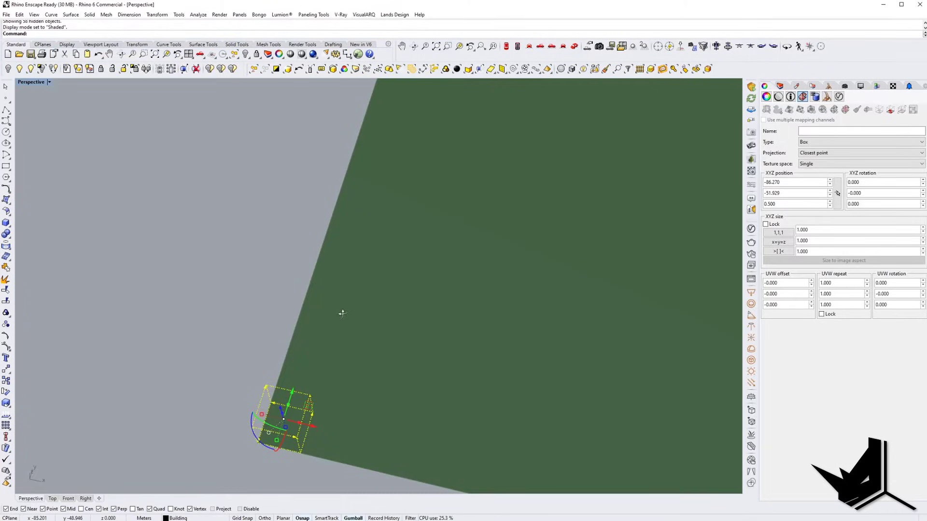
pyautogui.moveTo(343, 313); pyautogui.dragTo(280, 288, button='right')
# - Switch to Enscape and check the light grass texture's scale against the ground path and pavilion steps
pyautogui.hotkey('alt', 'Tab')
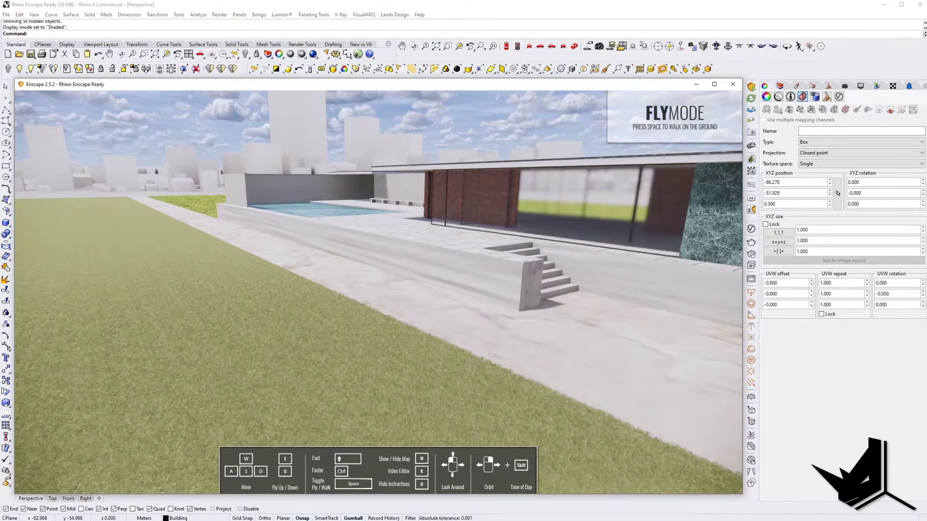
pyautogui.moveTo(379, 292); pyautogui.dragTo(370, 333, button='right')
pyautogui.scroll(3, 370, 335)
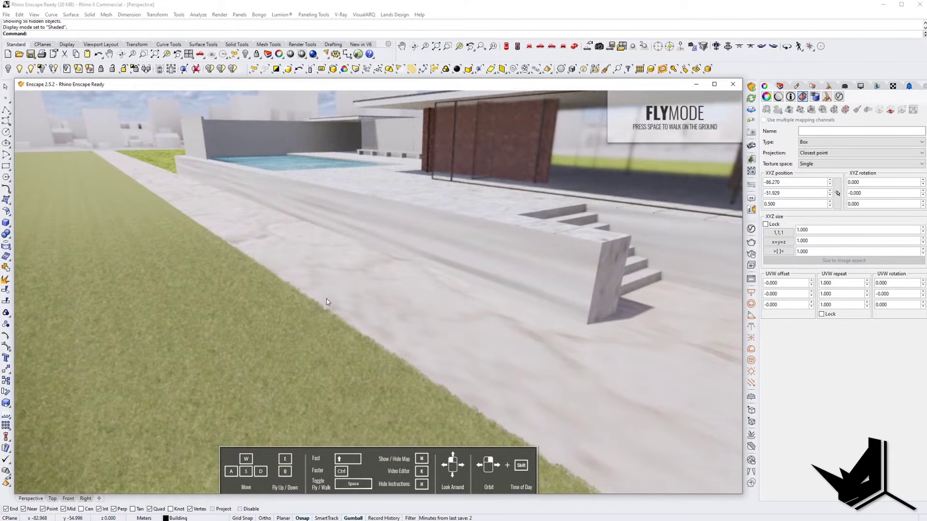
pyautogui.press('s')
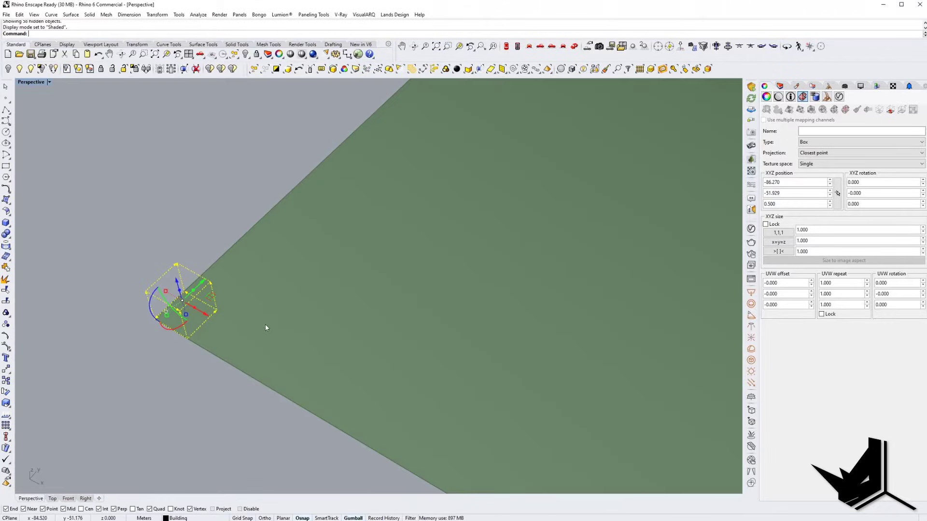
# - In Rhino, scale the light grass mapping widget by a factor of 2 from the surface's near corner
pyautogui.moveTo(241, 284)
pyautogui.keyDown('shift'); pyautogui.mouseDown(button='right')
pyautogui.moveTo(299, 286)
pyautogui.moveTo(275, 275)
pyautogui.moveTo(262, 302)
pyautogui.mouseUp(button='right'); pyautogui.keyUp('shift')
pyautogui.press('Return')
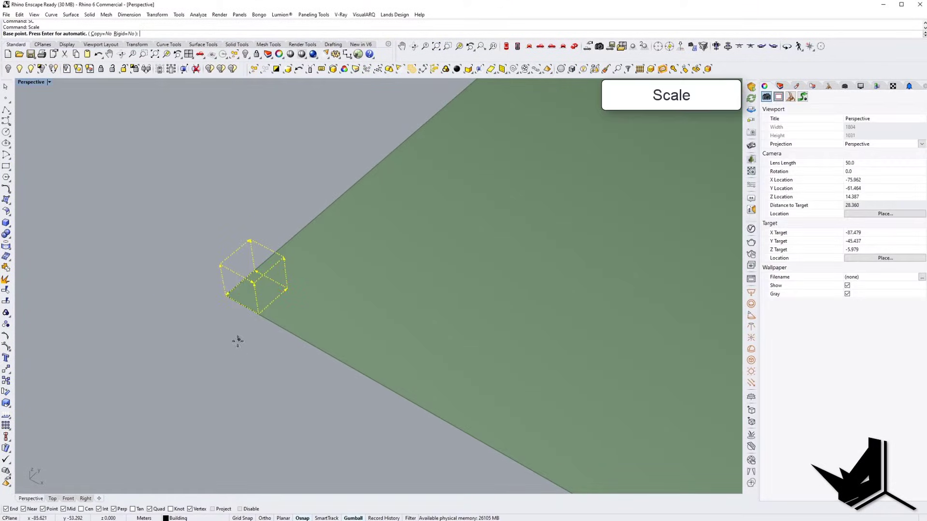
pyautogui.click(225, 295)
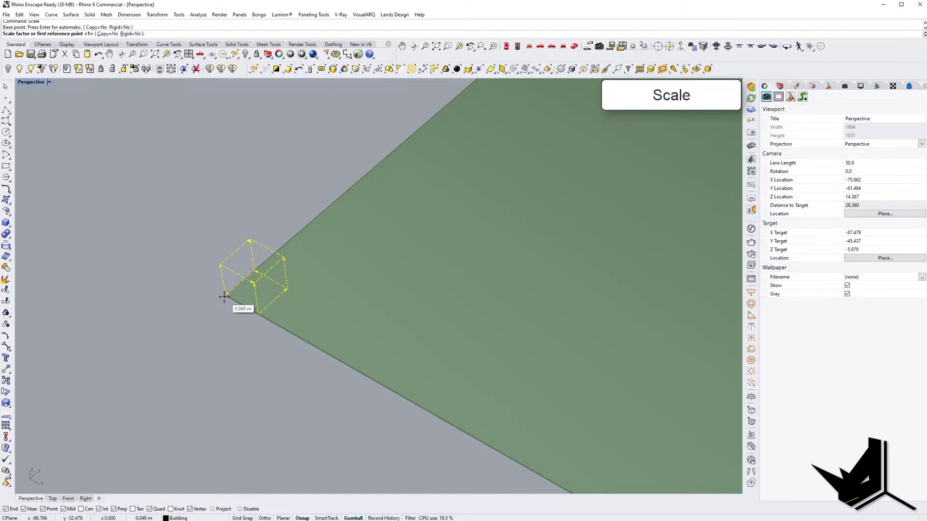
pyautogui.press('Return')
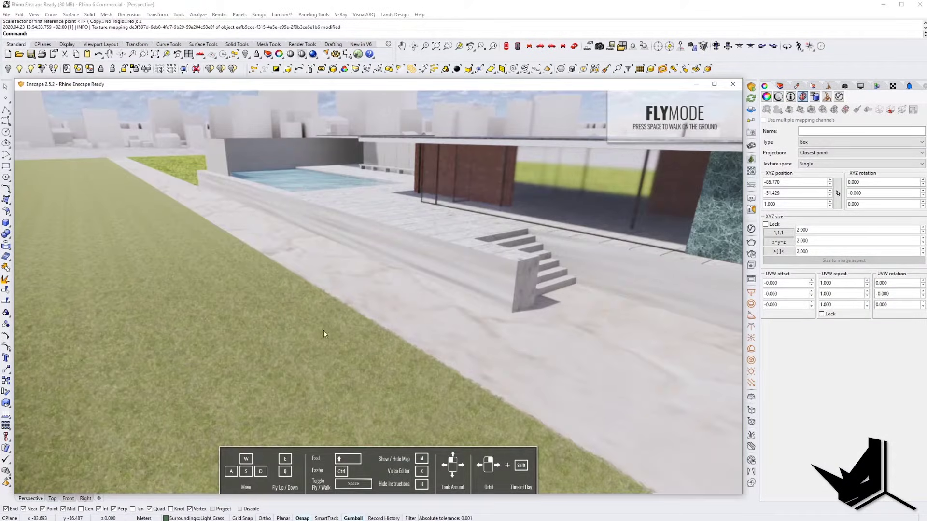
# - Check the enlarged light grass texture beside the path in Enscape from near and far
pyautogui.moveTo(296, 324); pyautogui.dragTo(277, 303, button='right')
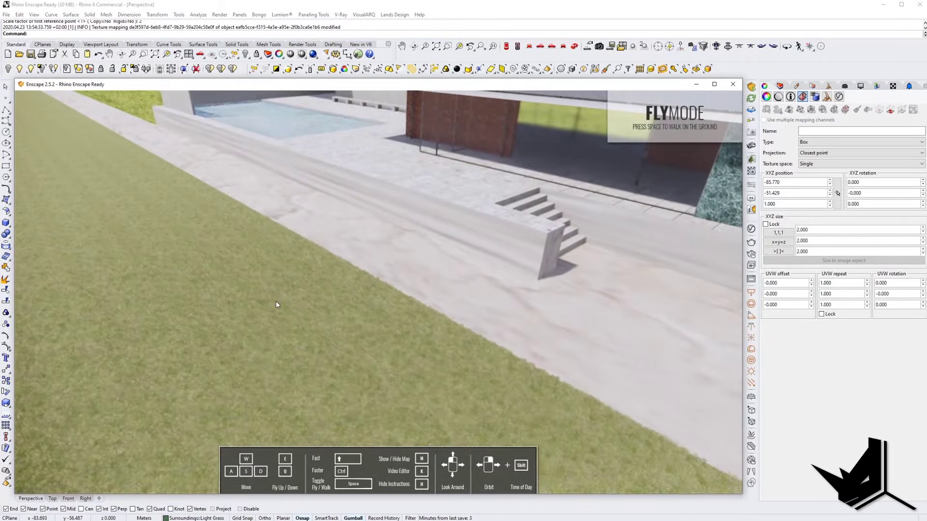
pyautogui.scroll(-5, 276, 302)
pyautogui.scroll(5, 456, 332)
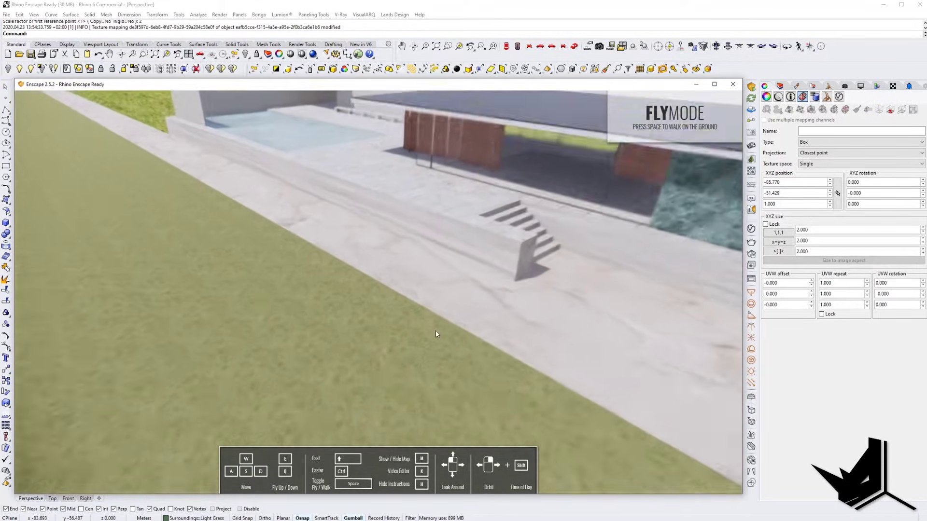
pyautogui.scroll(4, 436, 331)
pyautogui.moveTo(435, 331)
pyautogui.mouseDown(button='right')
pyautogui.moveTo(459, 316)
pyautogui.moveTo(463, 290)
pyautogui.moveTo(424, 319)
pyautogui.mouseUp(button='right')
pyautogui.scroll(-6, 424, 319)
pyautogui.scroll(2, 403, 299)
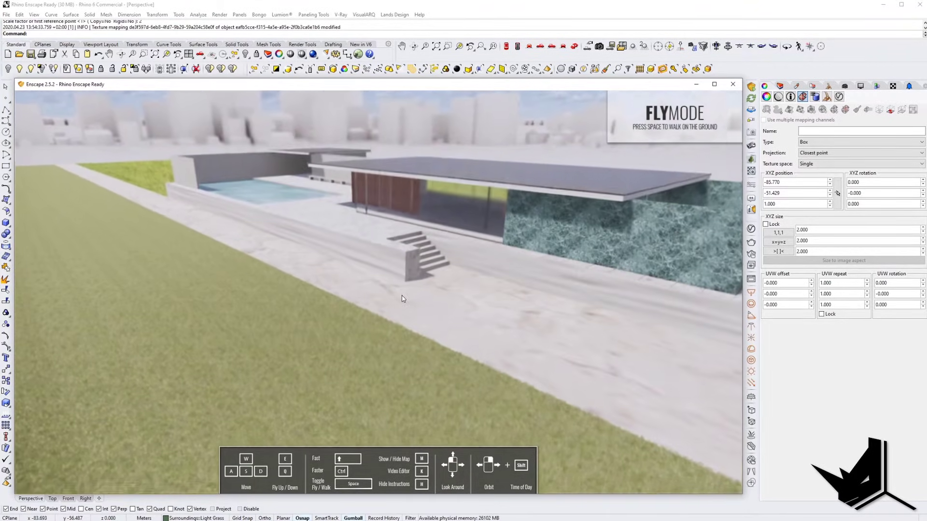
# - View the whole site from above in Enscape to compare the ground path and rear grass textures with the light grass
pyautogui.moveTo(330, 209); pyautogui.dragTo(432, 260, button='right')
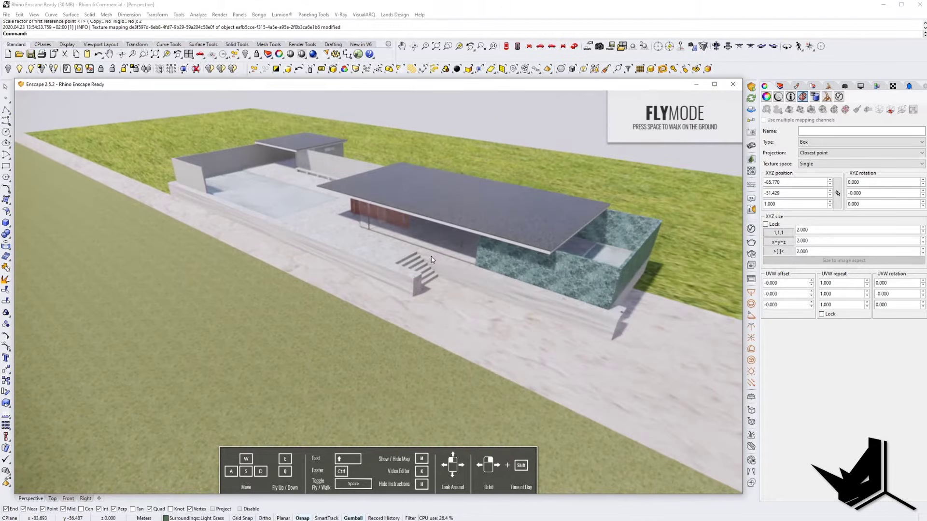
pyautogui.scroll(-3, 432, 260)
pyautogui.moveTo(493, 288); pyautogui.dragTo(553, 352, button='right')
pyautogui.scroll(-2, 604, 302)
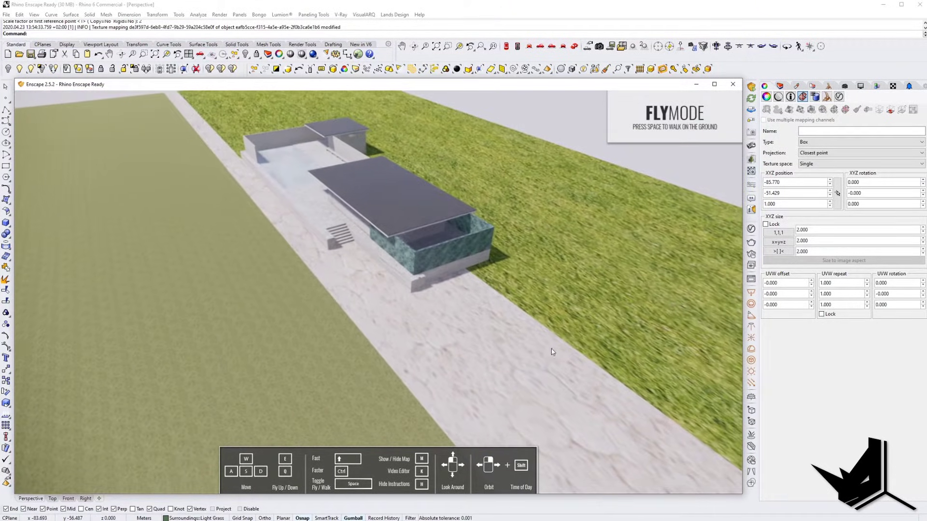
pyautogui.moveTo(553, 352); pyautogui.dragTo(292, 376, button='middle')
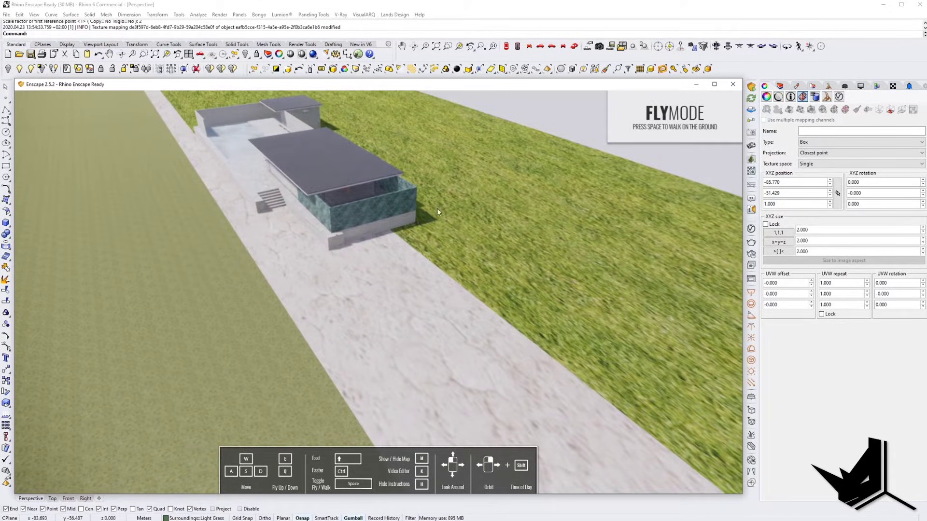
# - In Rhino, match the texture mapping of the ground path and dark grass surfaces to the light grass surface for all channels
pyautogui.click(441, 5)
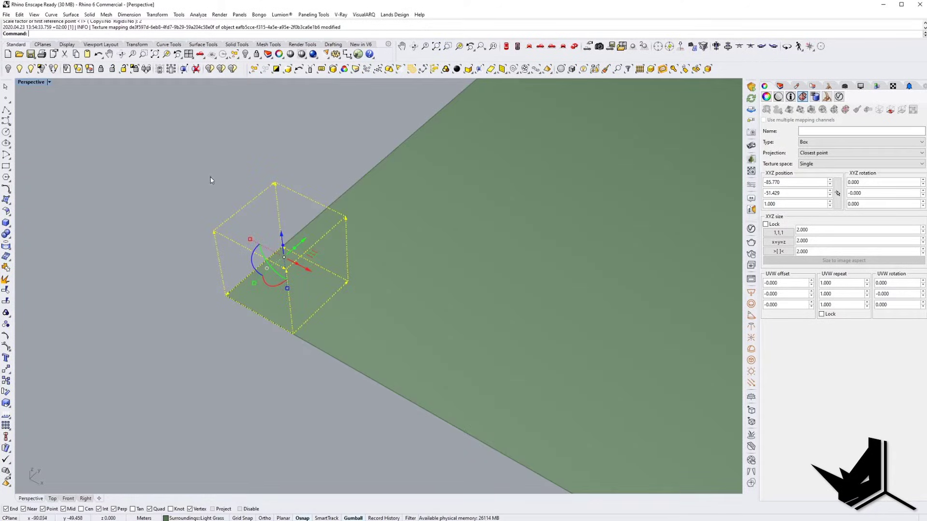
pyautogui.click(210, 178)
pyautogui.scroll(-20, 215, 274)
pyautogui.keyDown('shift'); pyautogui.moveTo(381, 314); pyautogui.dragTo(332, 296, button='right'); pyautogui.keyUp('shift')
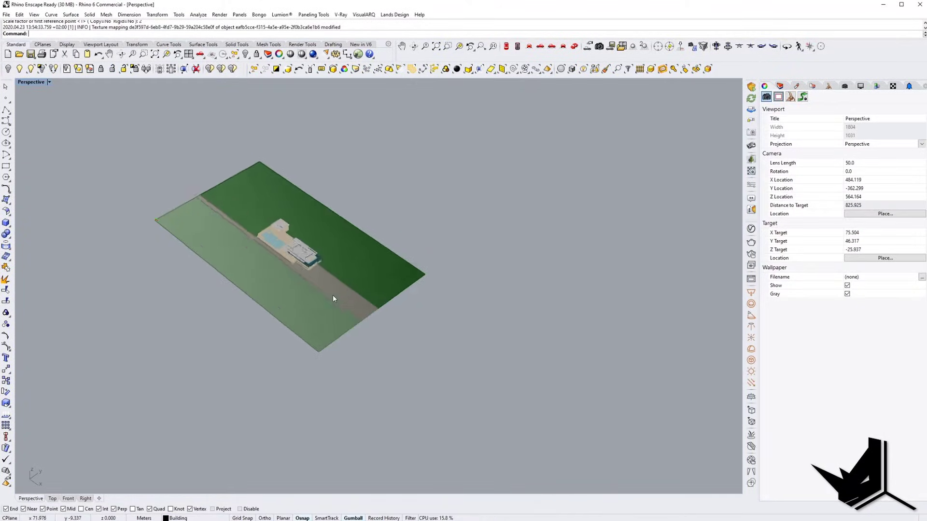
pyautogui.scroll(3, 349, 290)
pyautogui.click(346, 288)
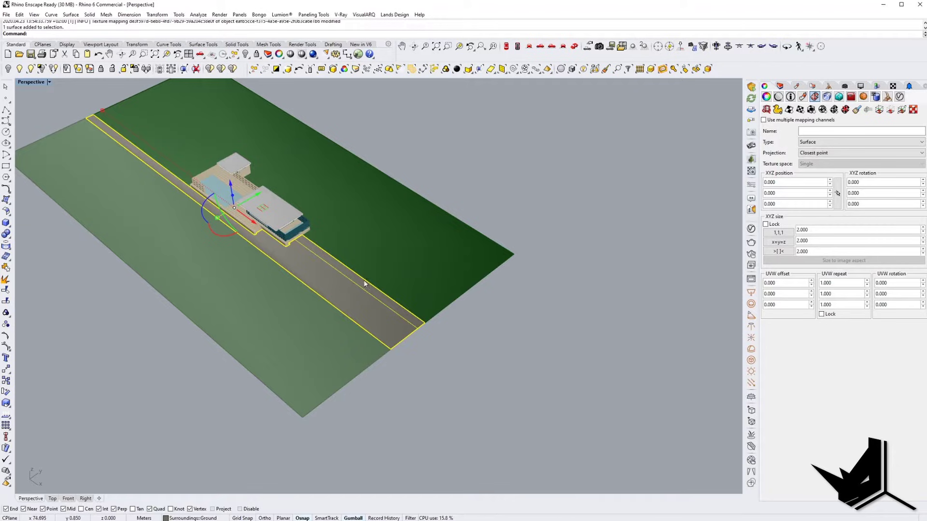
pyautogui.keyDown('shift'); pyautogui.click(415, 263); pyautogui.keyUp('shift')
pyautogui.keyDown('shift'); pyautogui.moveTo(379, 276); pyautogui.dragTo(411, 273, button='right'); pyautogui.keyUp('shift')
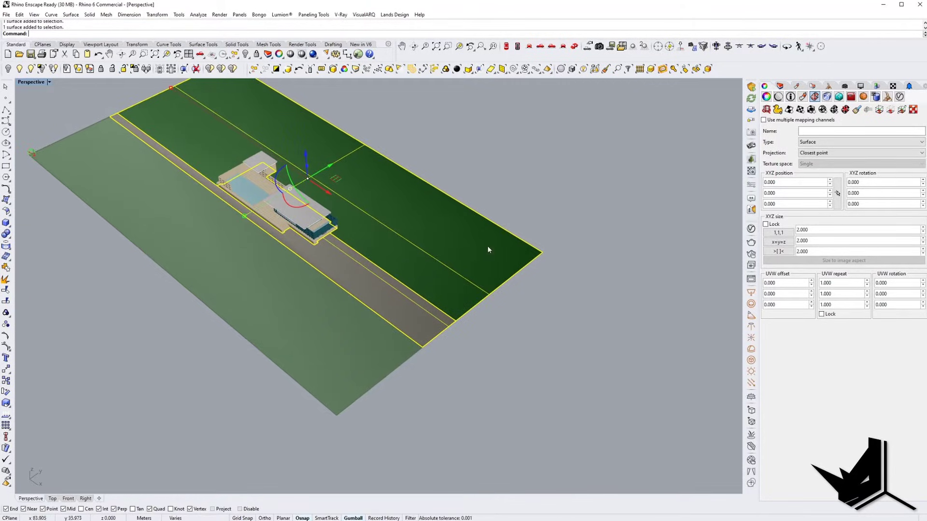
pyautogui.click(857, 111)
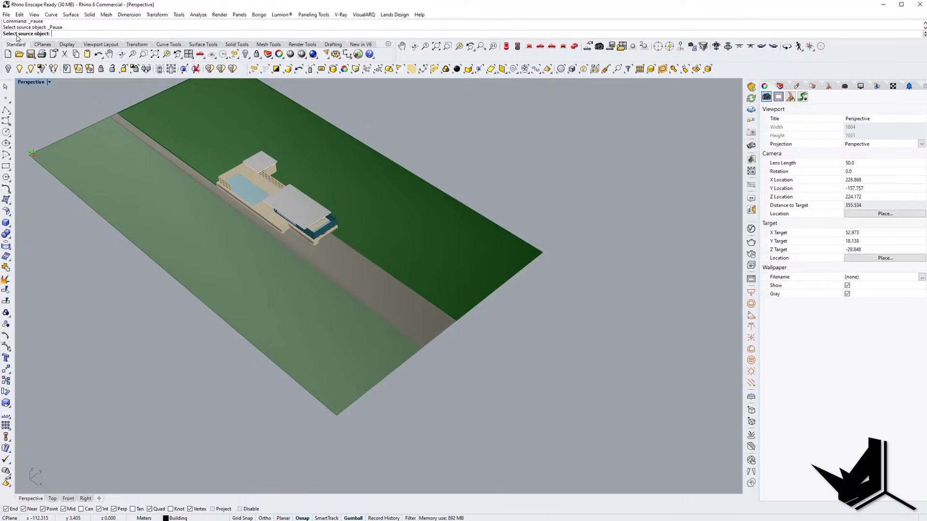
pyautogui.keyDown('shift'); pyautogui.moveTo(365, 337); pyautogui.dragTo(386, 331, button='right'); pyautogui.keyUp('shift')
pyautogui.scroll(5, 344, 297)
pyautogui.scroll(-3, 318, 273)
pyautogui.click(322, 330)
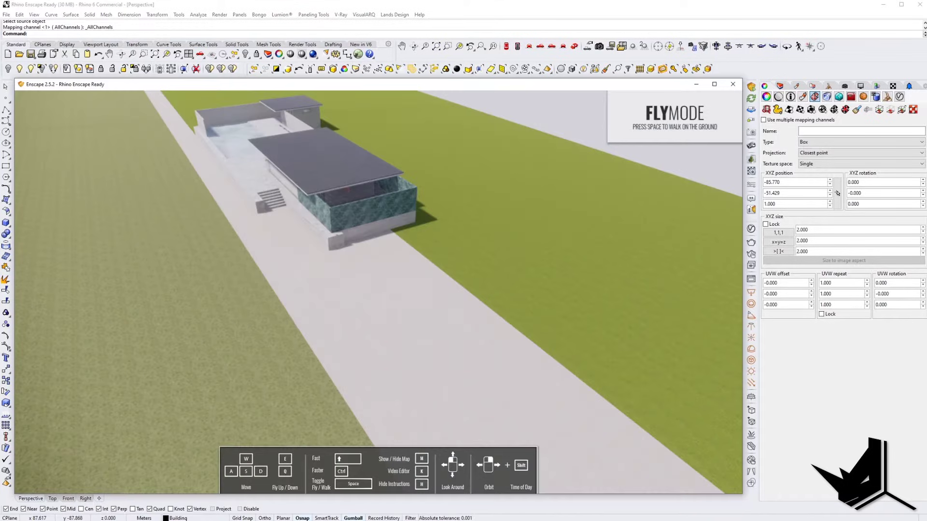
# - Examine the matched texture mapping on the rear grass surface in Enscape from above and up close
pyautogui.moveTo(675, 386); pyautogui.dragTo(620, 368, button='right')
pyautogui.scroll(3, 613, 361)
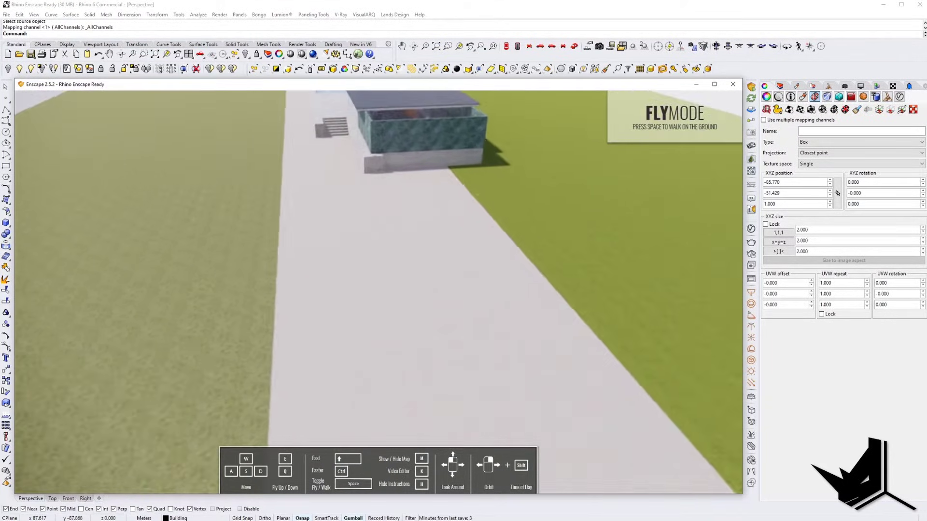
pyautogui.moveTo(607, 356); pyautogui.dragTo(507, 352, button='middle')
pyautogui.scroll(3, 496, 334)
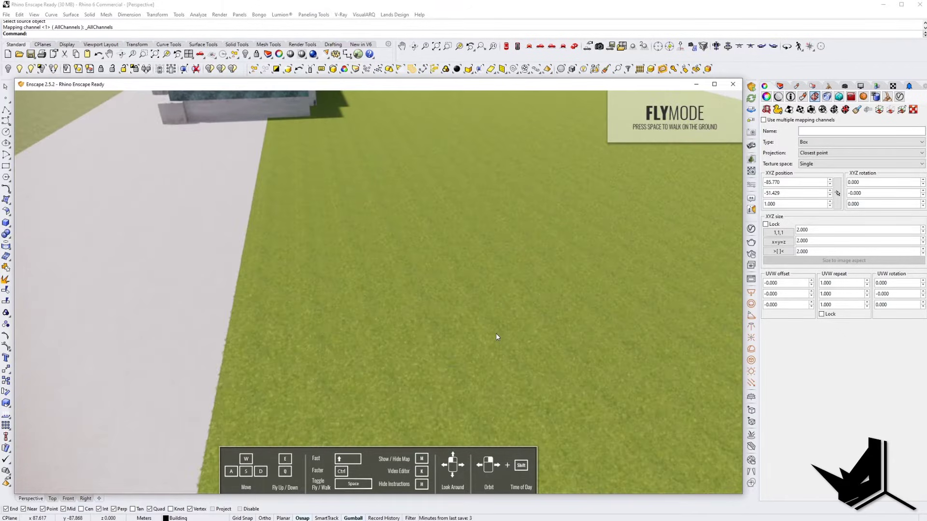
pyautogui.scroll(-2, 497, 330)
# - Inspect the ground path's texture close up and across the whole site in Enscape
pyautogui.moveTo(498, 332); pyautogui.dragTo(14, 212)
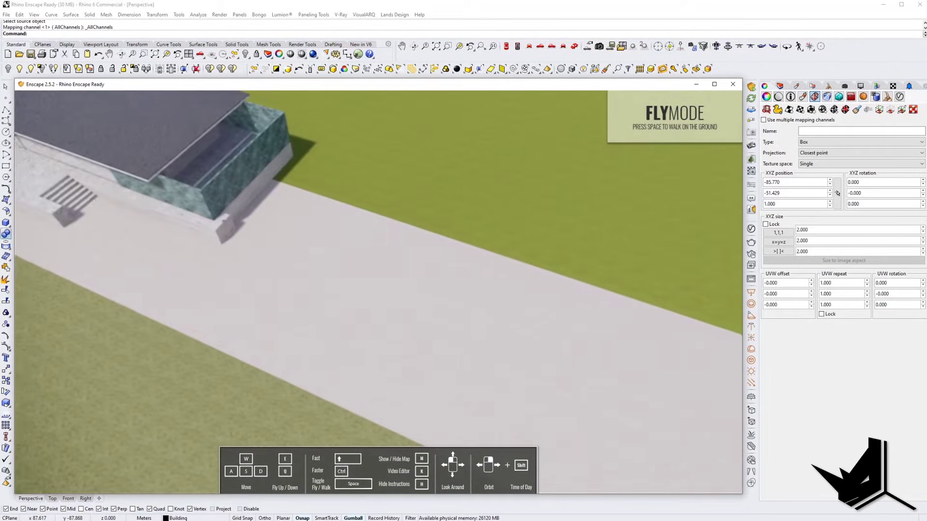
pyautogui.scroll(5, 237, 347)
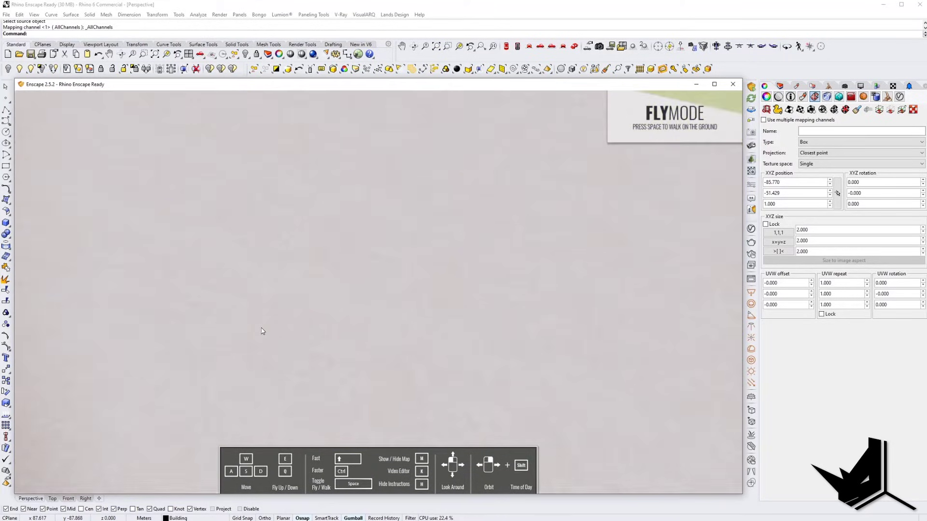
pyautogui.scroll(-5, 262, 330)
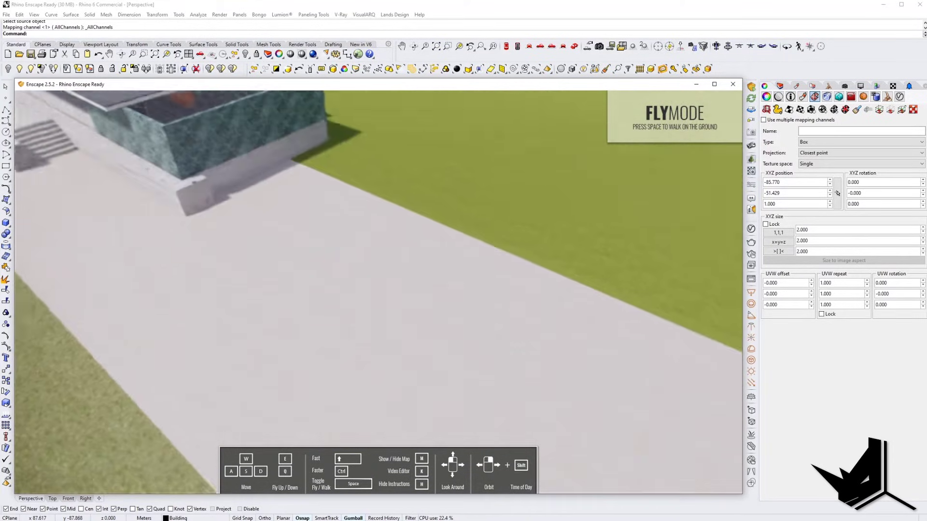
pyautogui.moveTo(216, 185); pyautogui.dragTo(419, 227, button='right')
pyautogui.scroll(-3, 159, 194)
pyautogui.scroll(3, 454, 233)
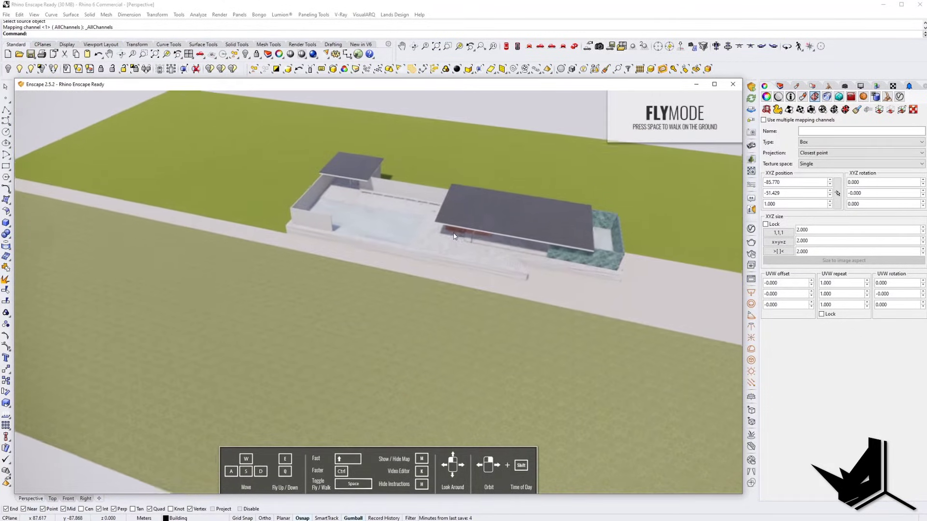
# - Look over the pavilion's roof, terrace paving and pool materials in the Enscape render
pyautogui.moveTo(430, 216); pyautogui.dragTo(440, 202)
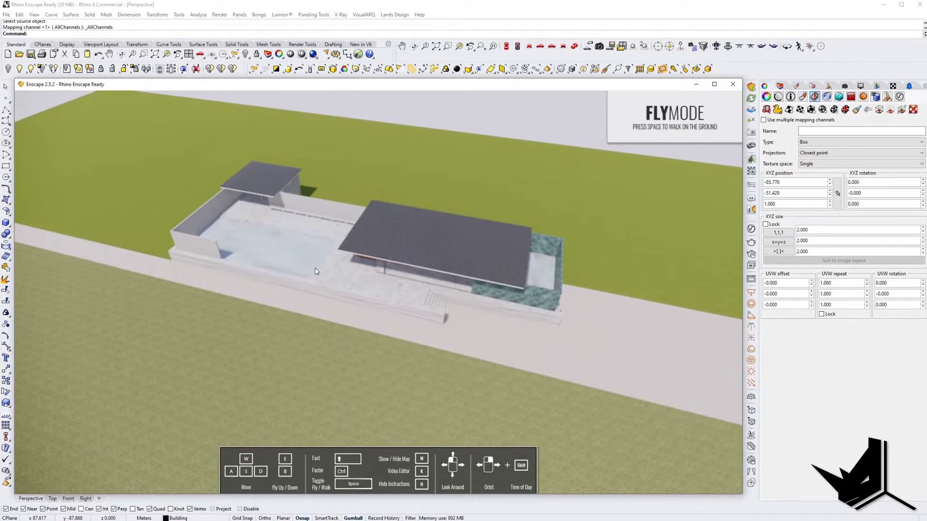
pyautogui.scroll(5, 324, 263)
pyautogui.scroll(-4, 325, 263)
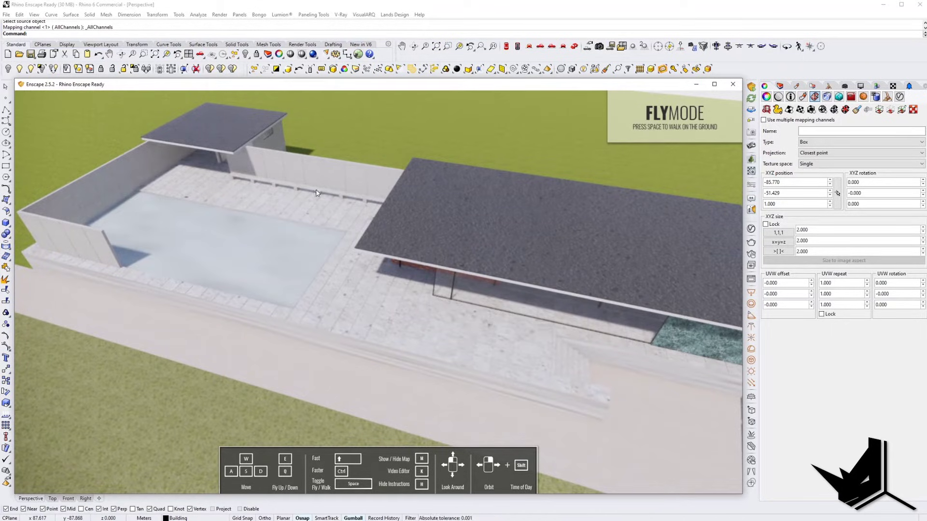
pyautogui.moveTo(557, 425); pyautogui.dragTo(513, 387, button='middle')
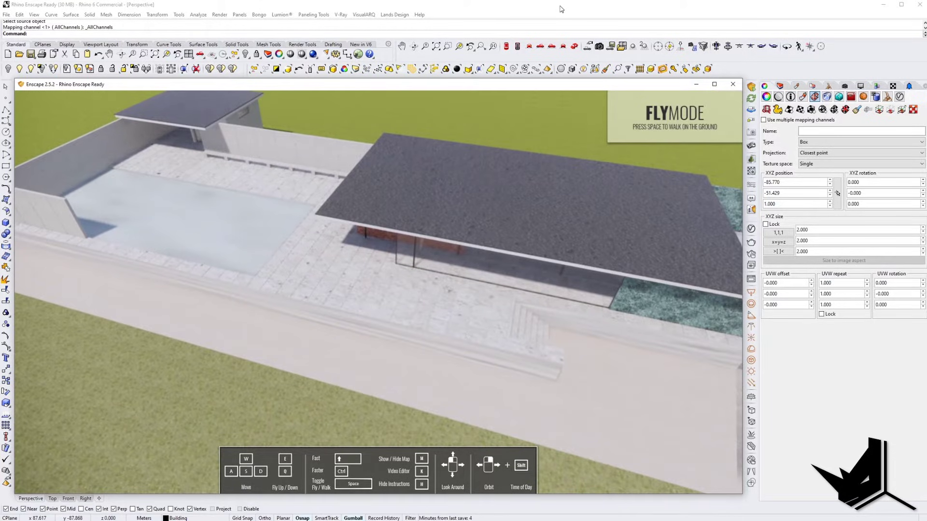
# - Select the house's paved platform and match its texture mapping to the light grass ground's box mapping
pyautogui.click(560, 9)
pyautogui.moveTo(313, 239); pyautogui.dragTo(369, 269, button='right')
pyautogui.press('Escape')
pyautogui.scroll(8, 370, 237)
pyautogui.click(374, 281)
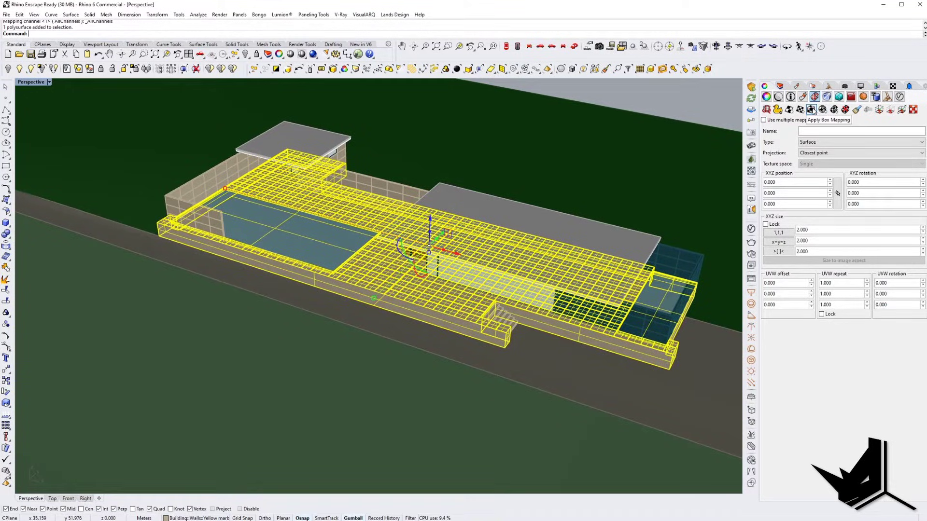
pyautogui.click(812, 109)
pyautogui.rightClick(241, 332)
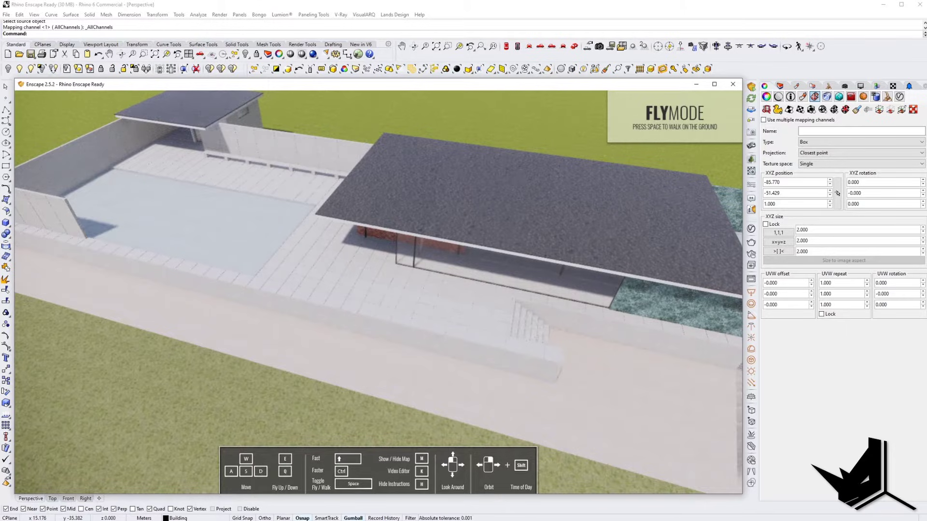
# - Examine the tile pattern on the platform's terrace, pool edge and side faces in the Enscape render
pyautogui.scroll(-3, 463, 378)
pyautogui.moveTo(488, 381); pyautogui.dragTo(449, 379, button='right')
pyautogui.scroll(6, 439, 356)
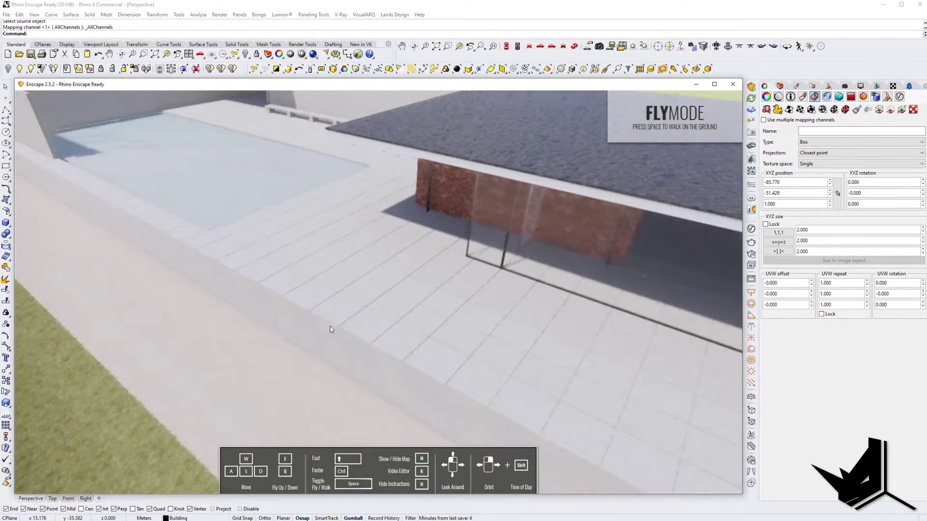
pyautogui.scroll(5, 331, 327)
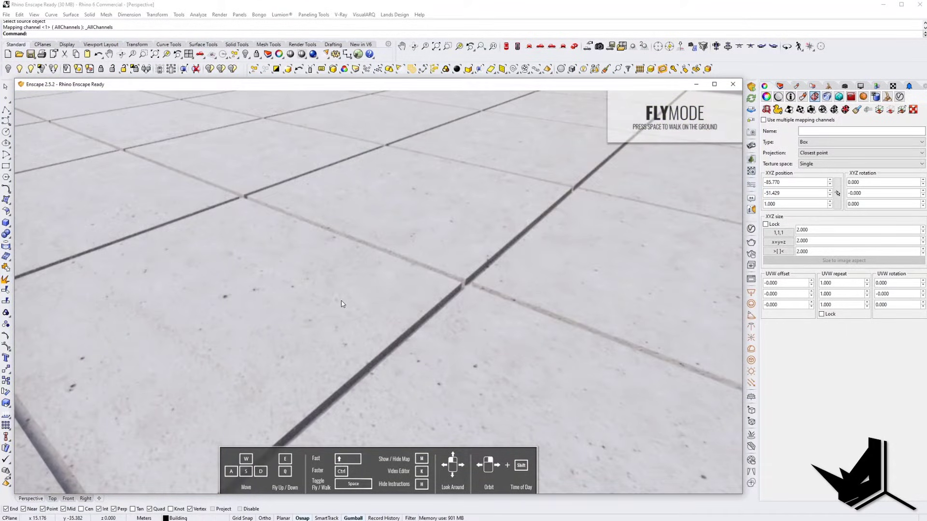
pyautogui.scroll(-3, 341, 304)
pyautogui.moveTo(341, 304); pyautogui.dragTo(340, 289, button='right')
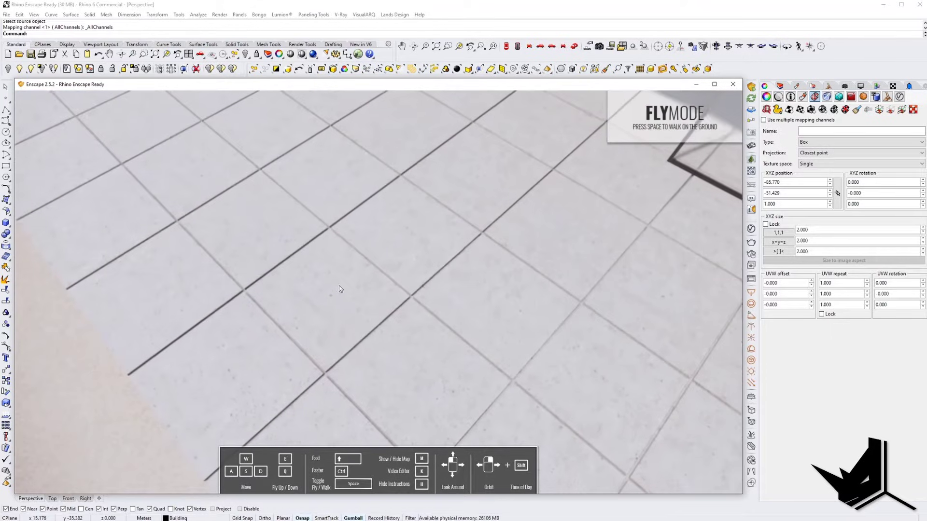
pyautogui.moveTo(340, 289); pyautogui.dragTo(263, 268, button='middle')
pyautogui.moveTo(264, 268); pyautogui.dragTo(356, 232)
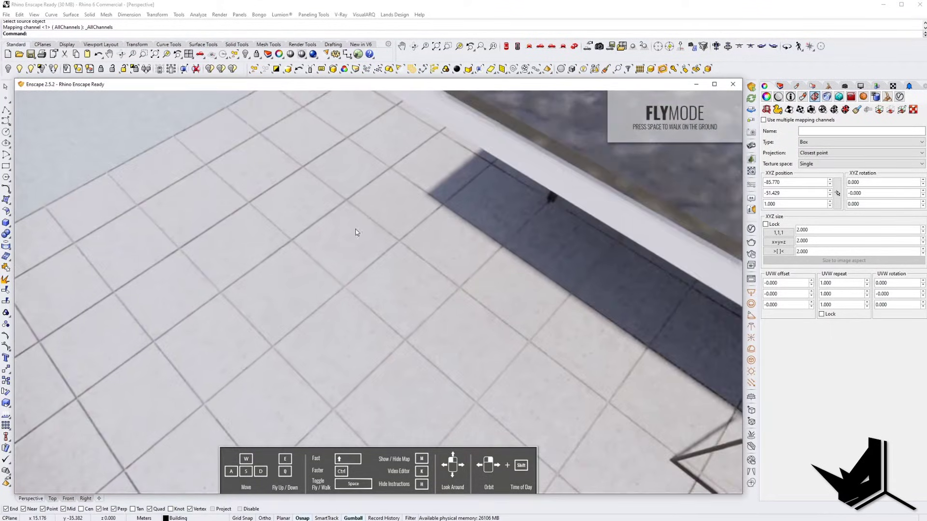
pyautogui.scroll(-4, 350, 261)
pyautogui.moveTo(350, 261); pyautogui.dragTo(232, 347, button='right')
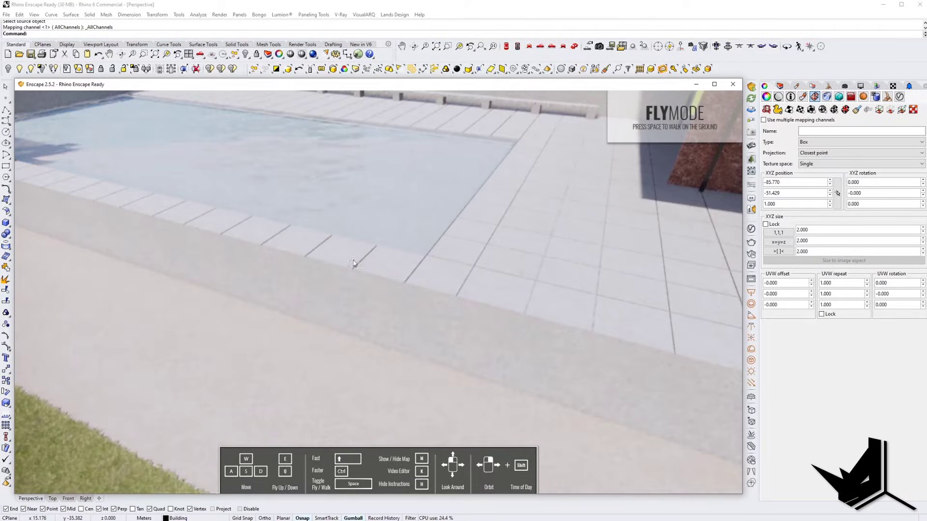
pyautogui.scroll(3, 339, 273)
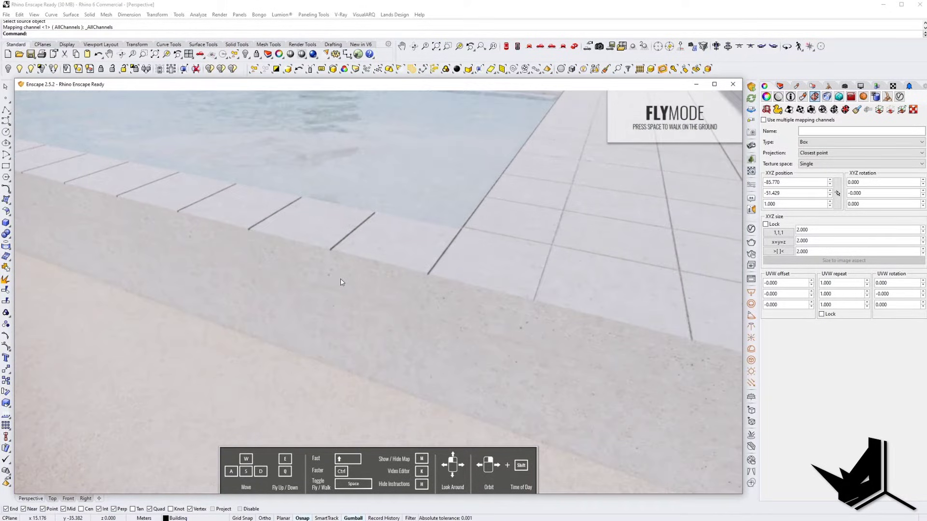
pyautogui.press('w')
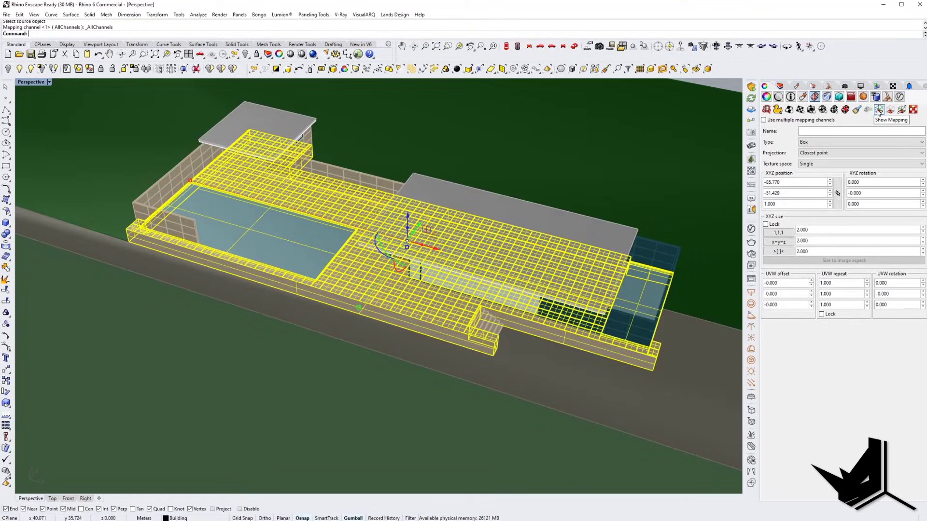
# - Show the platform's mapping widget and scale it from the ground's corner down to a size of 1.000 in every direction
pyautogui.click(880, 111)
pyautogui.scroll(-10, 421, 217)
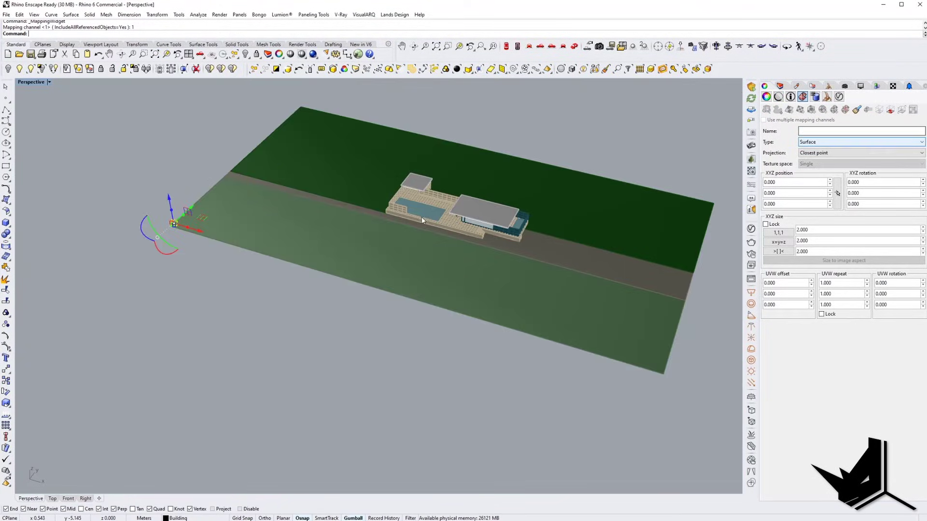
pyautogui.scroll(8, 190, 221)
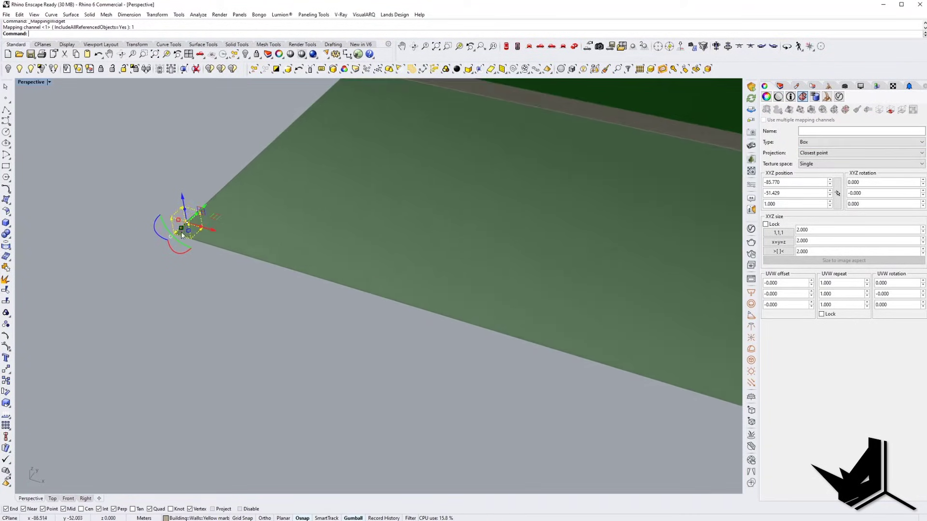
pyautogui.keyDown('shift'); pyautogui.moveTo(202, 247); pyautogui.dragTo(171, 252, button='right'); pyautogui.keyUp('shift')
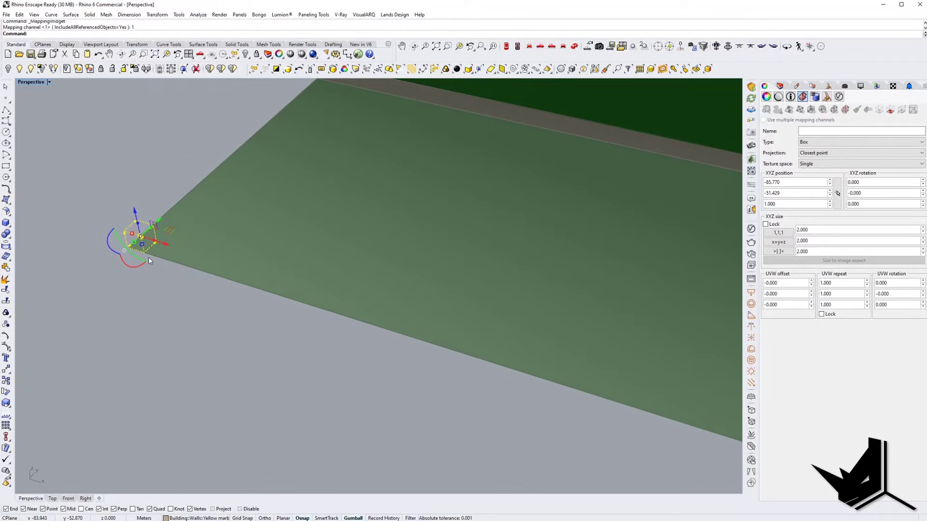
pyautogui.scroll(-2, 148, 260)
pyautogui.scroll(2, 149, 260)
pyautogui.write('SC')
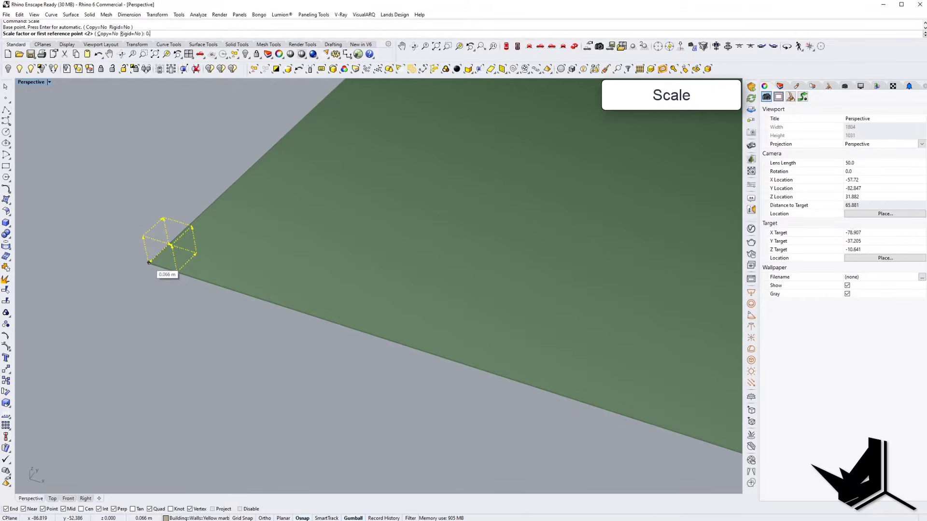
pyautogui.press('Return')
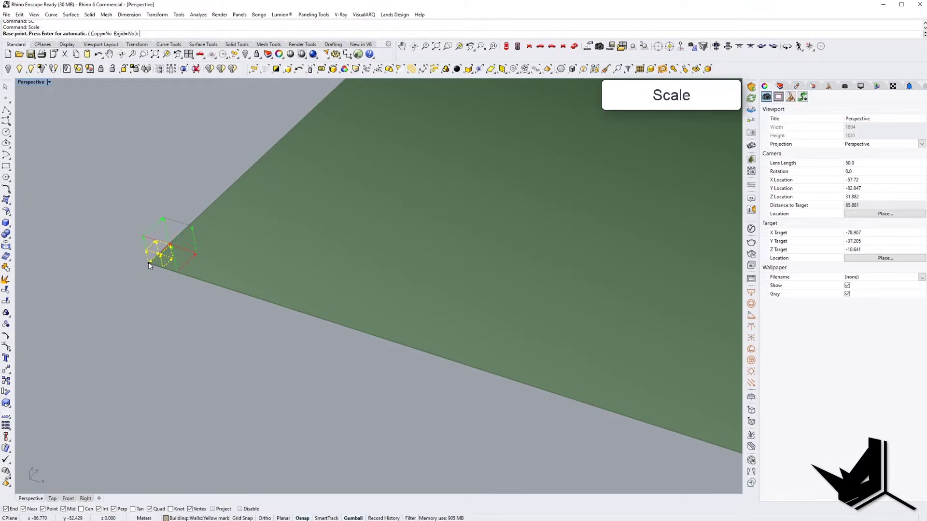
# - Check the rescaled tiles on the platform's top, pool edge and side faces in the Enscape render
pyautogui.scroll(-10, 183, 271)
pyautogui.keyDown('shift'); pyautogui.moveTo(603, 278); pyautogui.dragTo(427, 296, button='right'); pyautogui.keyUp('shift')
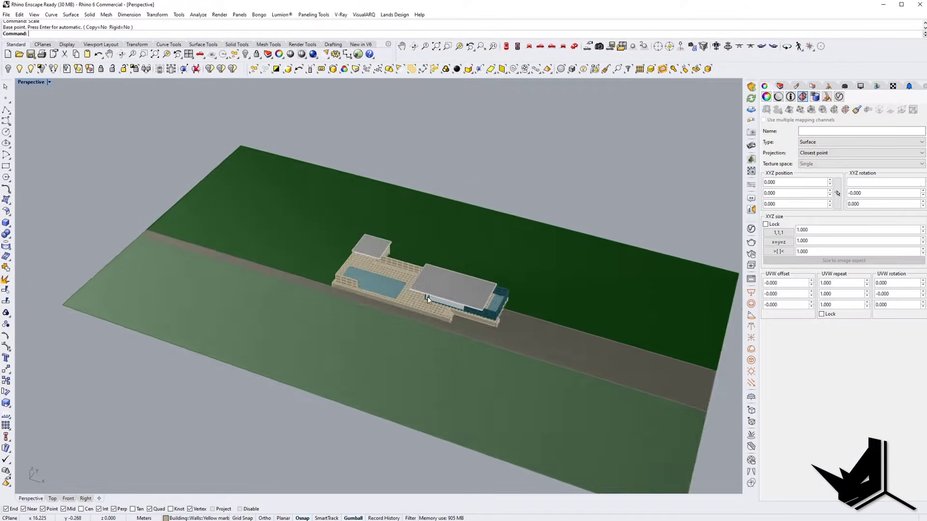
pyautogui.scroll(7, 416, 307)
pyautogui.scroll(3, 416, 305)
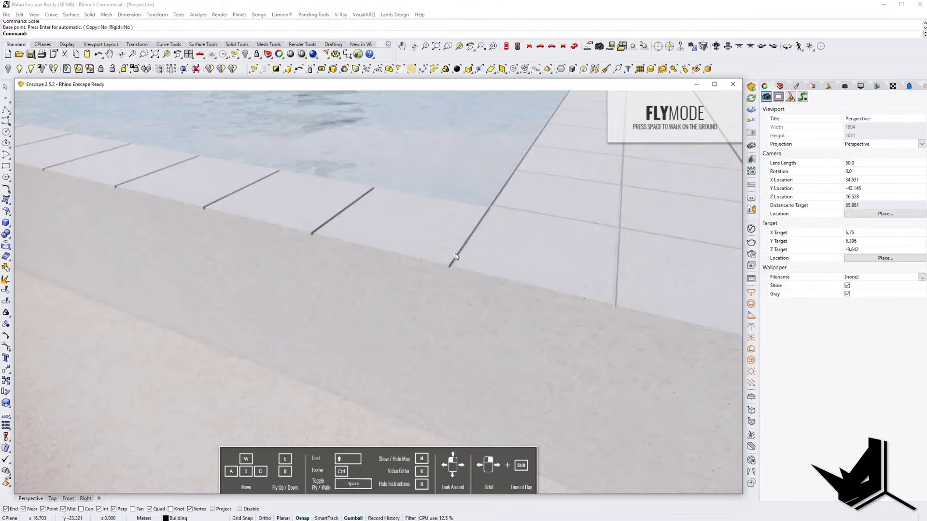
pyautogui.moveTo(454, 242); pyautogui.dragTo(435, 242, button='right')
pyautogui.scroll(5, 426, 232)
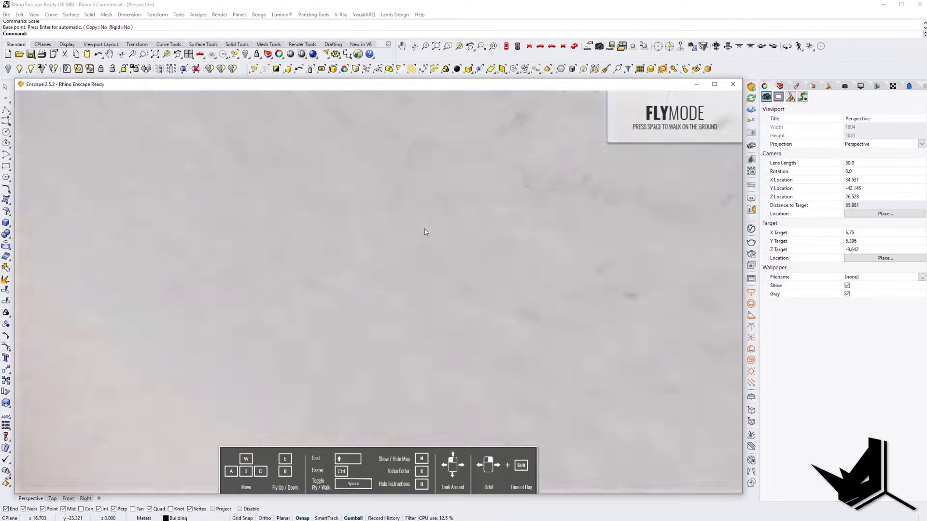
pyautogui.scroll(-6, 426, 233)
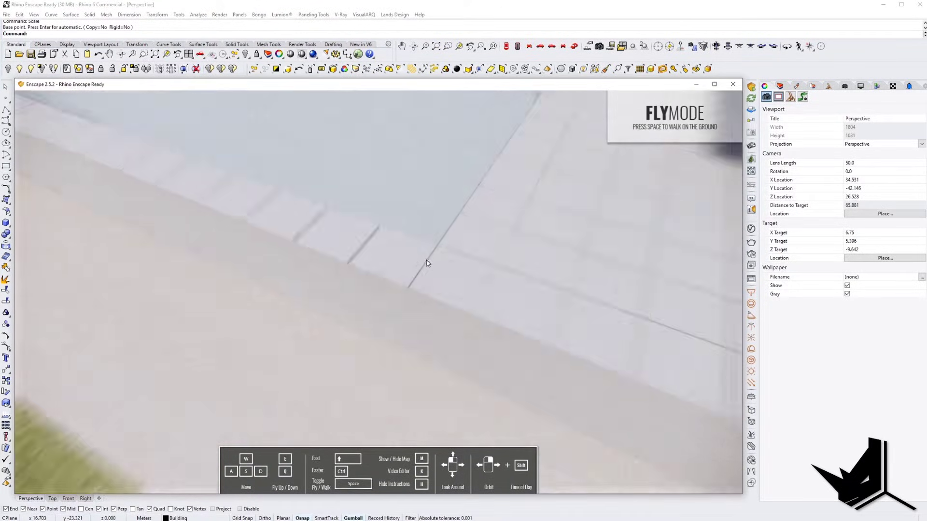
pyautogui.moveTo(415, 255); pyautogui.dragTo(430, 229, button='right')
pyautogui.scroll(-4, 438, 295)
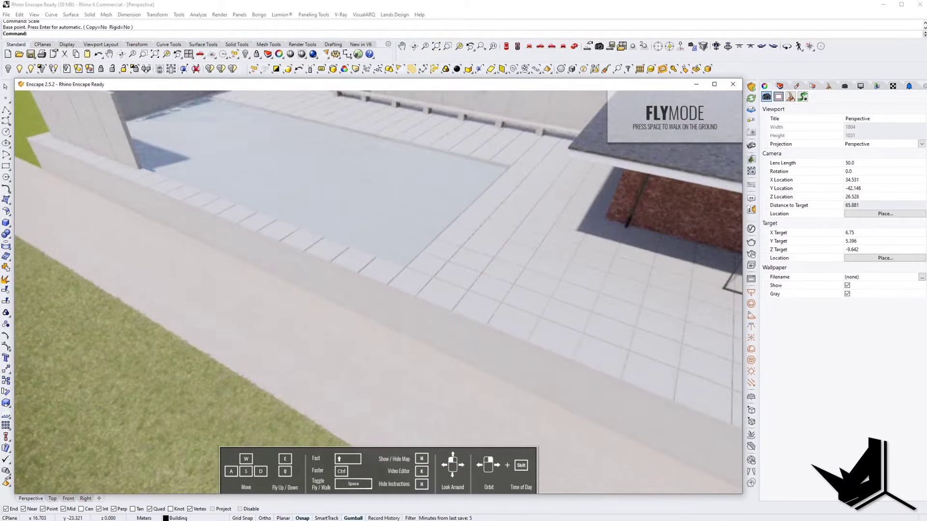
pyautogui.moveTo(533, 374); pyautogui.dragTo(333, 268, button='middle')
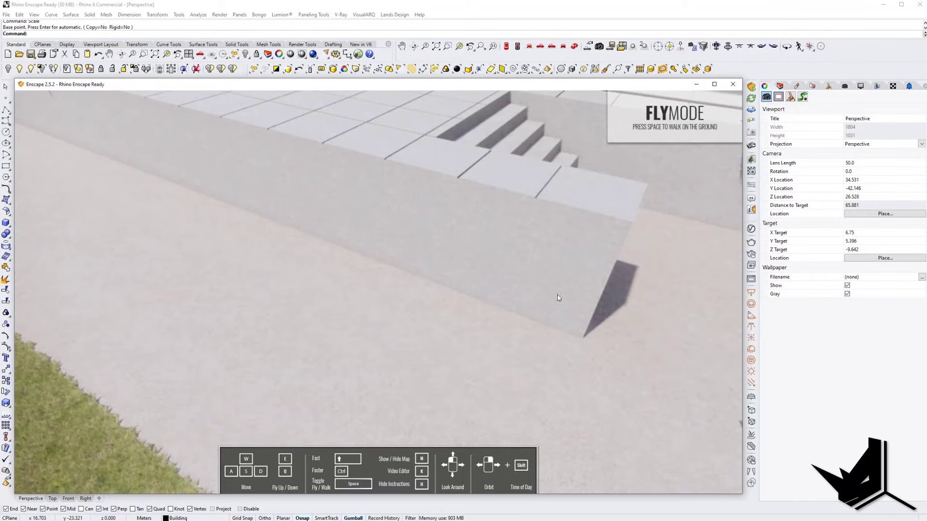
# - Return to the Rhino viewport and show the mapping widget of the light grass ground
pyautogui.click(472, 4)
pyautogui.keyDown('shift'); pyautogui.moveTo(292, 256); pyautogui.dragTo(405, 250, button='right'); pyautogui.keyUp('shift')
pyautogui.scroll(-10, 405, 252)
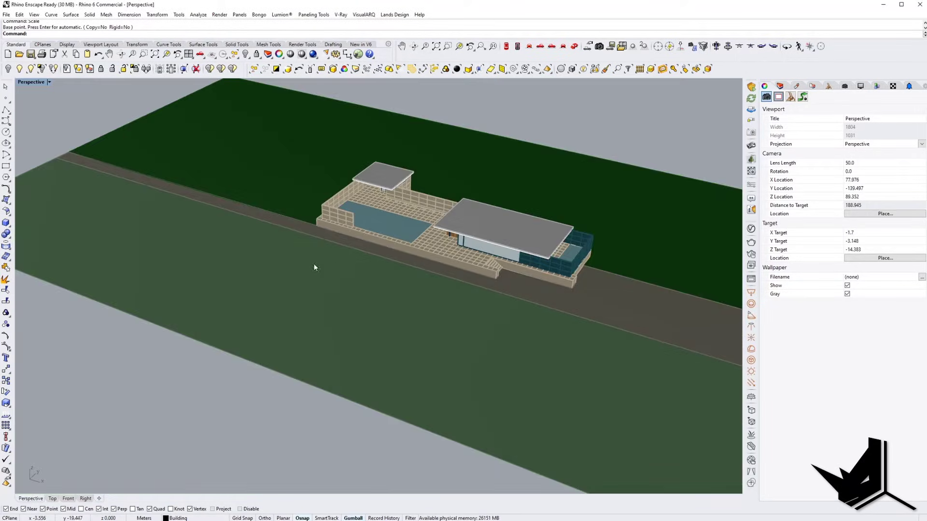
pyautogui.keyDown('shift'); pyautogui.moveTo(309, 264); pyautogui.dragTo(264, 234, button='right'); pyautogui.keyUp('shift')
pyautogui.click(244, 264)
pyautogui.click(879, 111)
pyautogui.scroll(6, 96, 280)
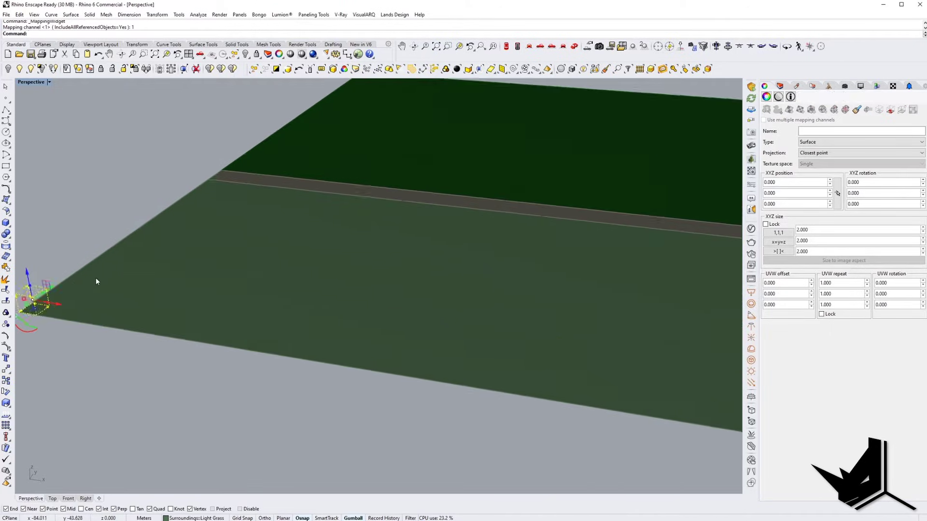
pyautogui.keyDown('shift'); pyautogui.moveTo(103, 280); pyautogui.dragTo(665, 158, button='right'); pyautogui.keyUp('shift')
# - Show the platform's mapping widget again and compare it with the grass ground's widget at the site corner
pyautogui.click(676, 160)
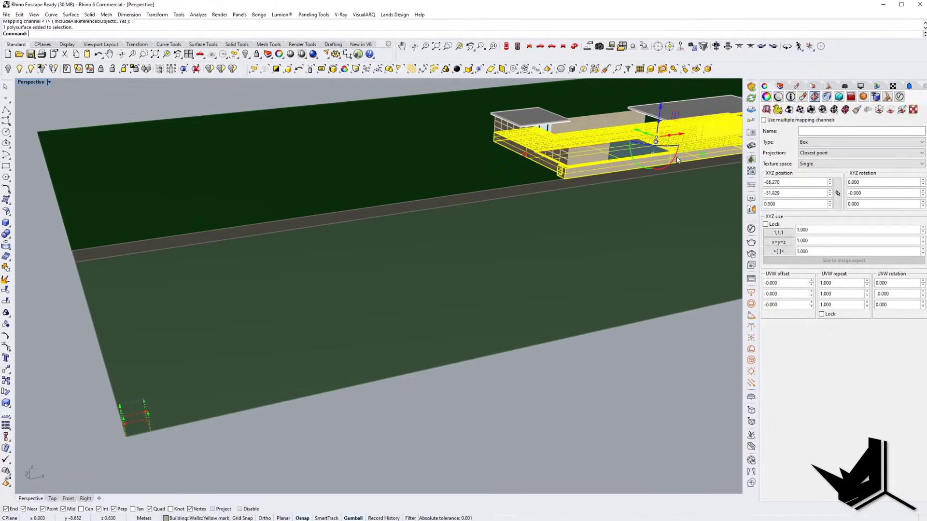
pyautogui.click(675, 390)
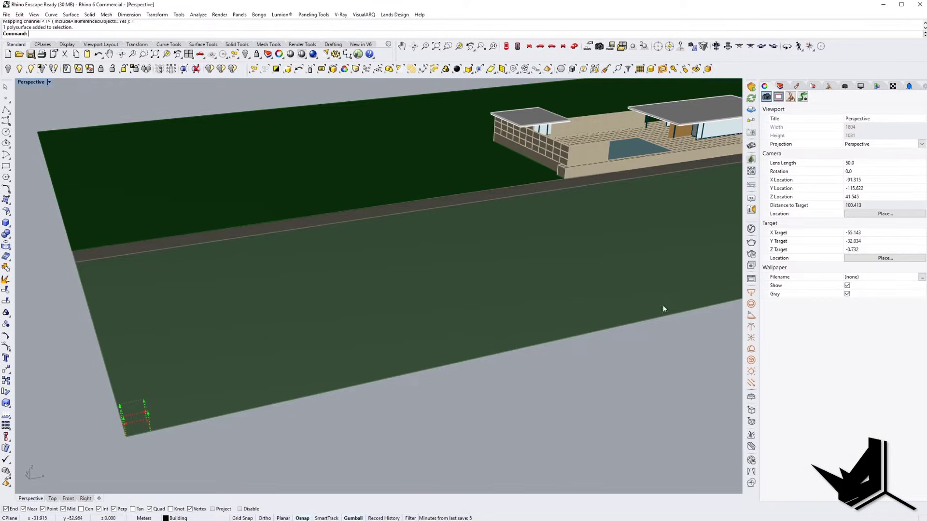
pyautogui.click(672, 147)
pyautogui.click(879, 111)
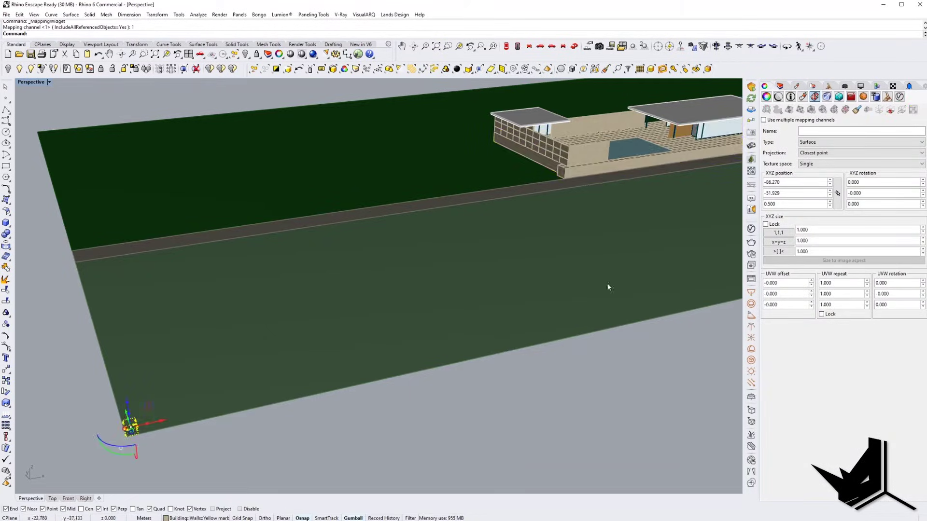
pyautogui.moveTo(608, 288); pyautogui.dragTo(199, 383, button='right')
pyautogui.scroll(6, 54, 332)
pyautogui.keyDown('shift'); pyautogui.moveTo(54, 332); pyautogui.dragTo(124, 340, button='right'); pyautogui.keyUp('shift')
pyautogui.press('Escape')
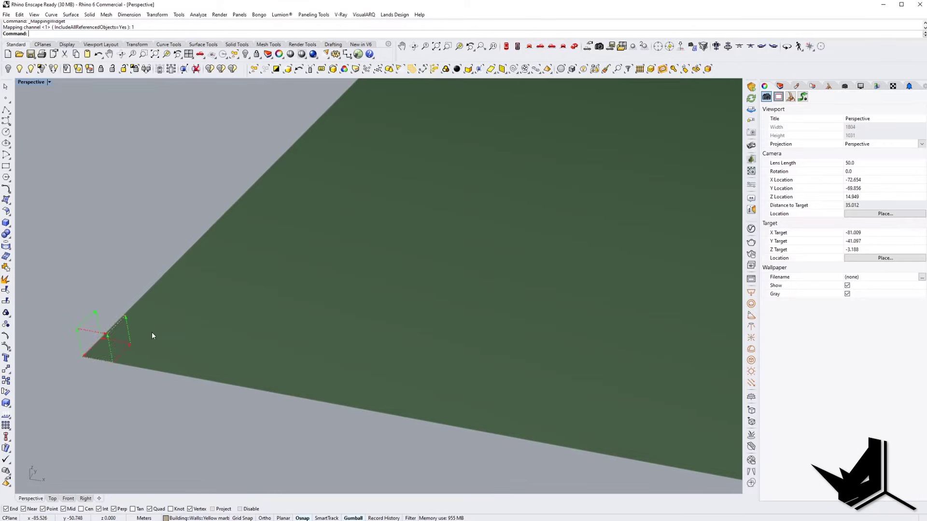
pyautogui.click(164, 330)
pyautogui.press('Escape')
# - Select the walls around the pool terrace and under the small pavilion roof, and match their texture mapping to the dark grass ground's
pyautogui.scroll(-10, 271, 306)
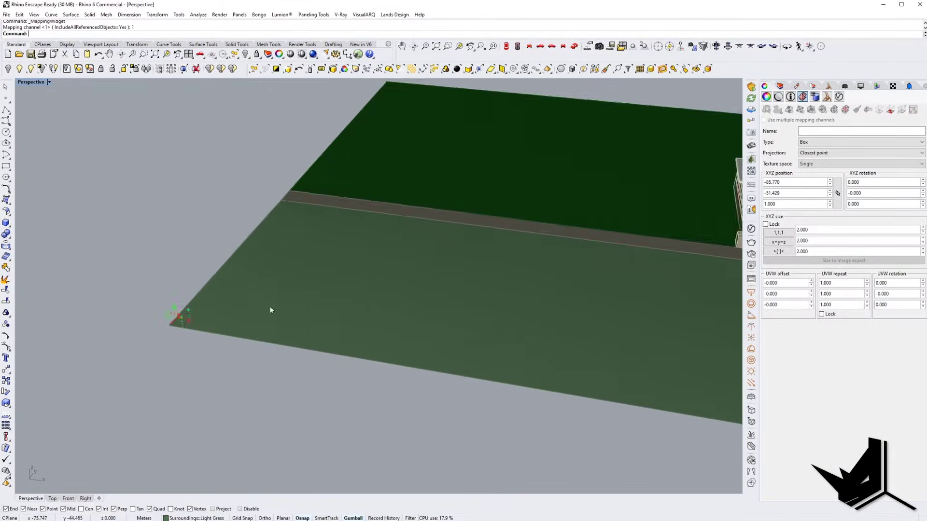
pyautogui.scroll(8, 404, 234)
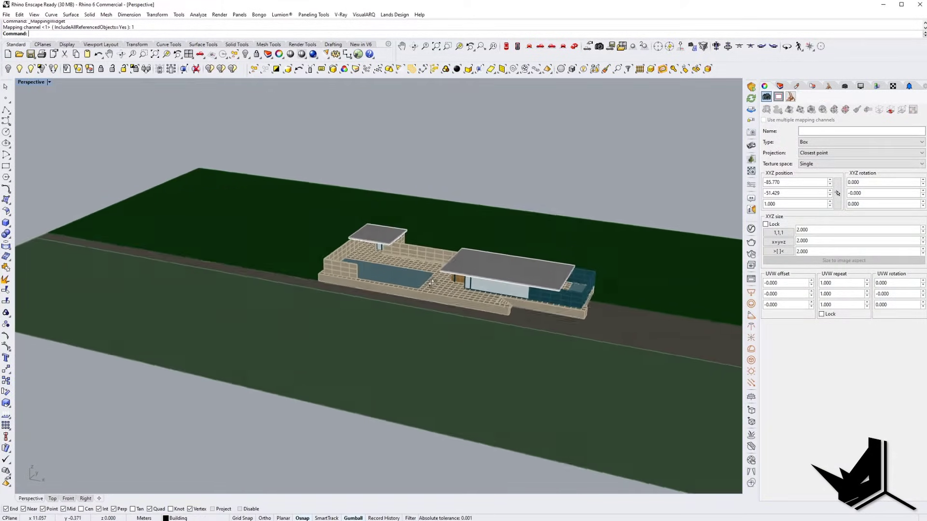
pyautogui.click(404, 260)
pyautogui.moveTo(380, 282); pyautogui.dragTo(376, 270, button='right')
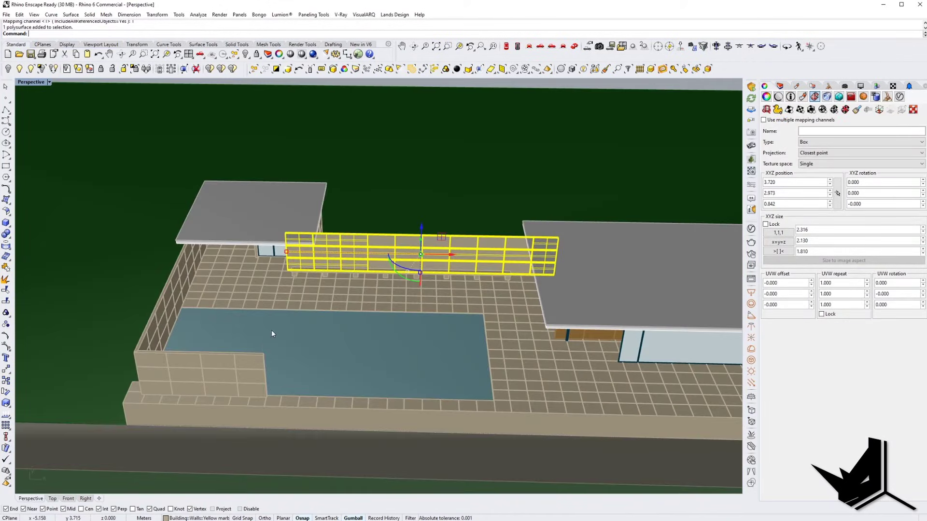
pyautogui.keyDown('shift'); pyautogui.click(232, 374); pyautogui.keyUp('shift')
pyautogui.moveTo(226, 374); pyautogui.dragTo(279, 365, button='right')
pyautogui.keyDown('shift'); pyautogui.click(217, 325); pyautogui.keyUp('shift')
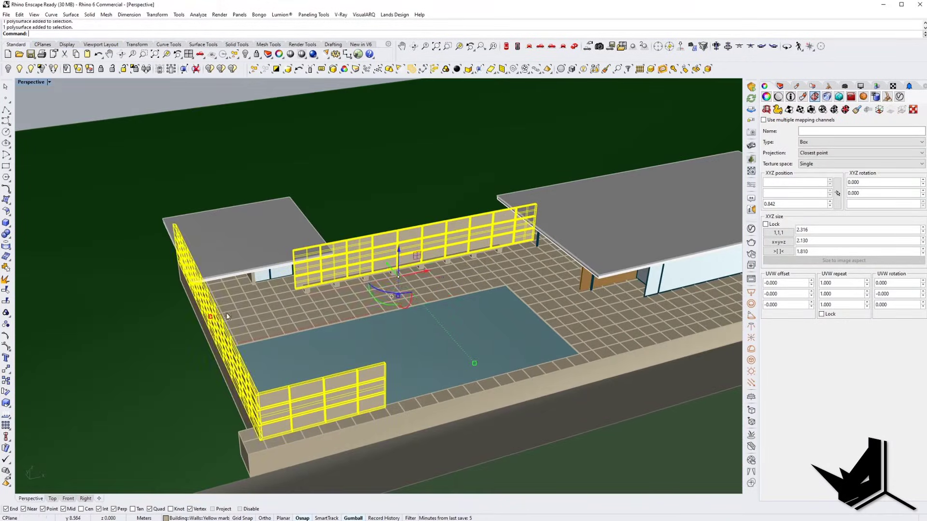
pyautogui.moveTo(219, 326); pyautogui.dragTo(502, 279, button='right')
pyautogui.scroll(5, 445, 306)
pyautogui.keyDown('shift'); pyautogui.click(446, 305); pyautogui.keyUp('shift')
pyautogui.keyDown('shift'); pyautogui.click(508, 277); pyautogui.keyUp('shift')
pyautogui.scroll(-8, 505, 277)
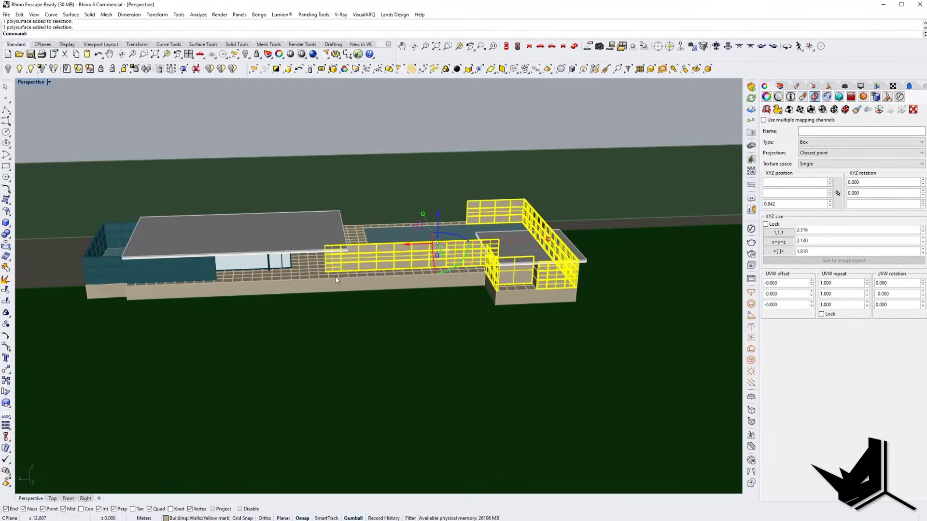
pyautogui.moveTo(338, 278); pyautogui.dragTo(346, 327, button='right')
pyautogui.scroll(11, 246, 292)
pyautogui.scroll(-10, 374, 295)
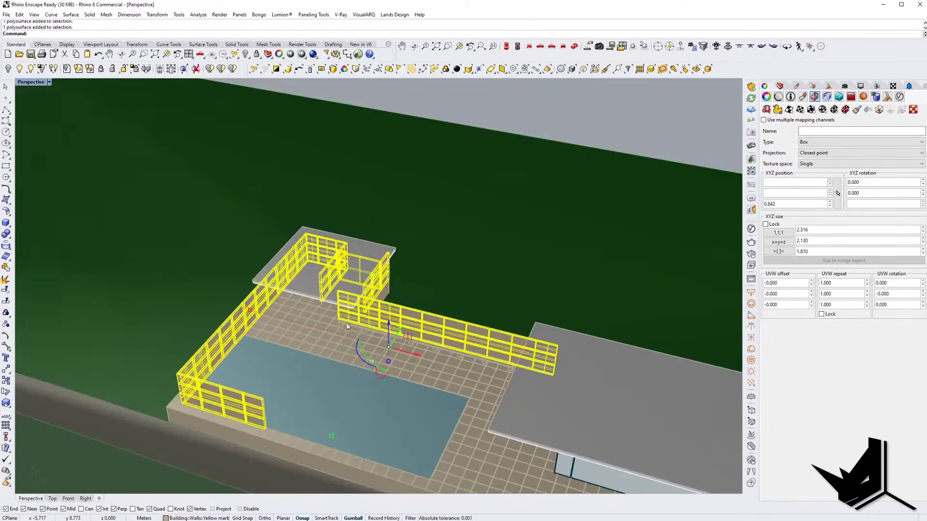
pyautogui.keyDown('shift'); pyautogui.moveTo(584, 284); pyautogui.dragTo(564, 255, button='right'); pyautogui.keyUp('shift')
pyautogui.click(858, 111)
pyautogui.click(516, 191)
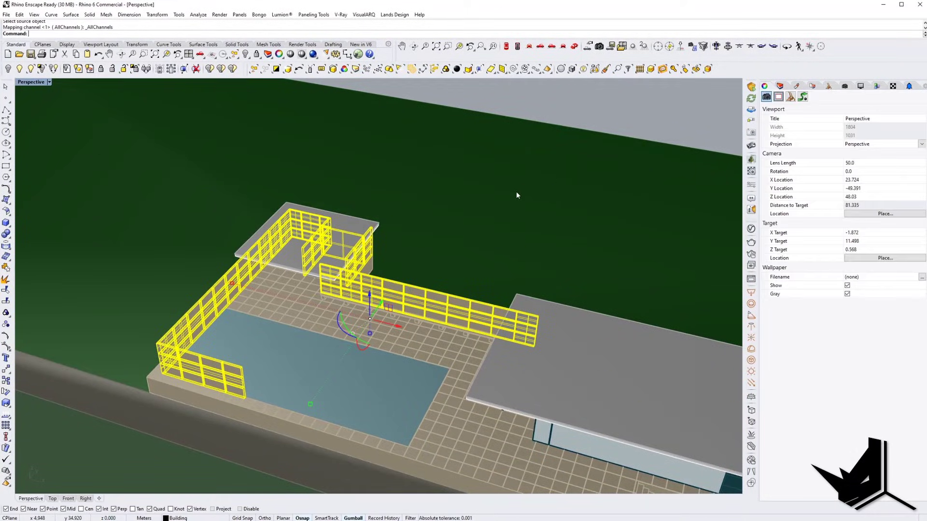
pyautogui.moveTo(401, 273); pyautogui.dragTo(419, 244, button='right')
pyautogui.press('Escape')
# - Select the long bench seat beside the pool with all its support blocks, and match their texture mapping to the platform's
pyautogui.scroll(12, 324, 295)
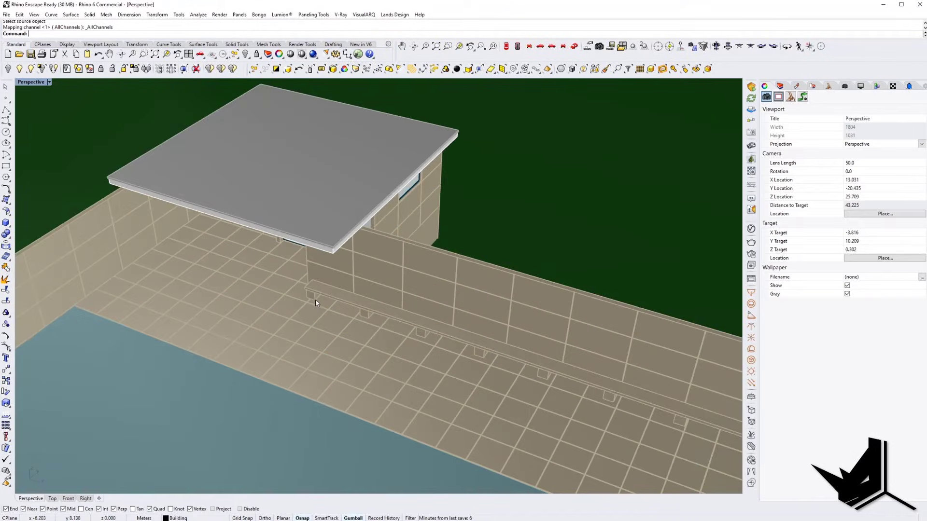
pyautogui.click(315, 296)
pyautogui.keyDown('shift'); pyautogui.click(396, 322); pyautogui.keyUp('shift')
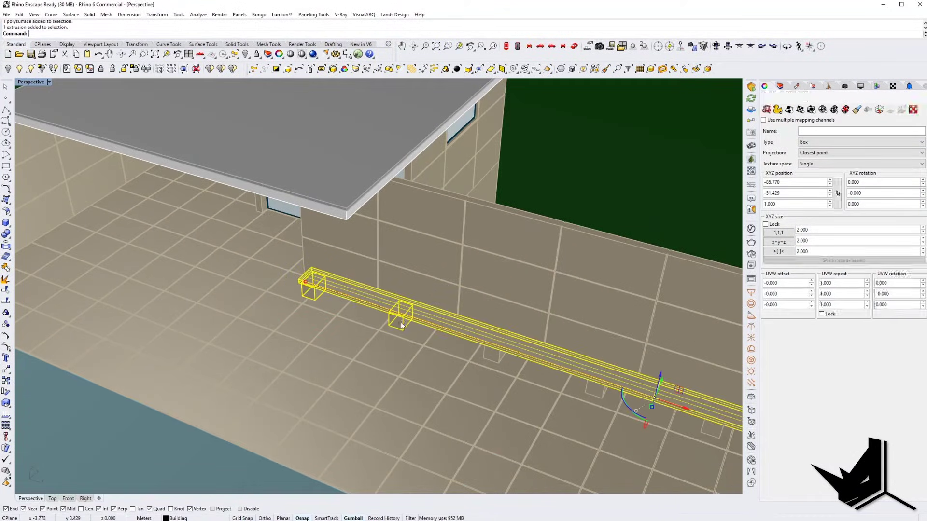
pyautogui.keyDown('shift'); pyautogui.click(485, 356); pyautogui.keyUp('shift')
pyautogui.keyDown('shift'); pyautogui.moveTo(612, 400); pyautogui.dragTo(494, 342, button='right'); pyautogui.keyUp('shift')
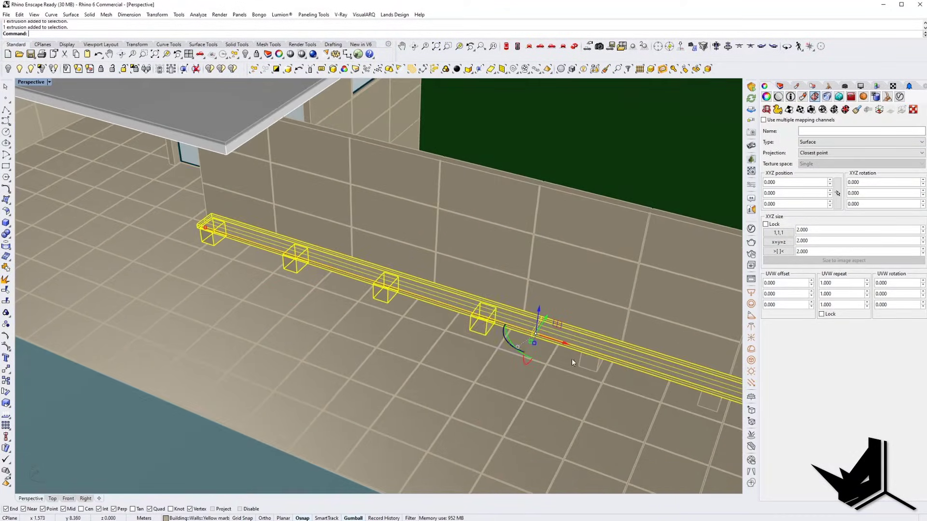
pyautogui.moveTo(637, 395); pyautogui.dragTo(526, 266, button='right')
pyautogui.scroll(-10, 555, 312)
pyautogui.moveTo(547, 316); pyautogui.dragTo(464, 318, button='right')
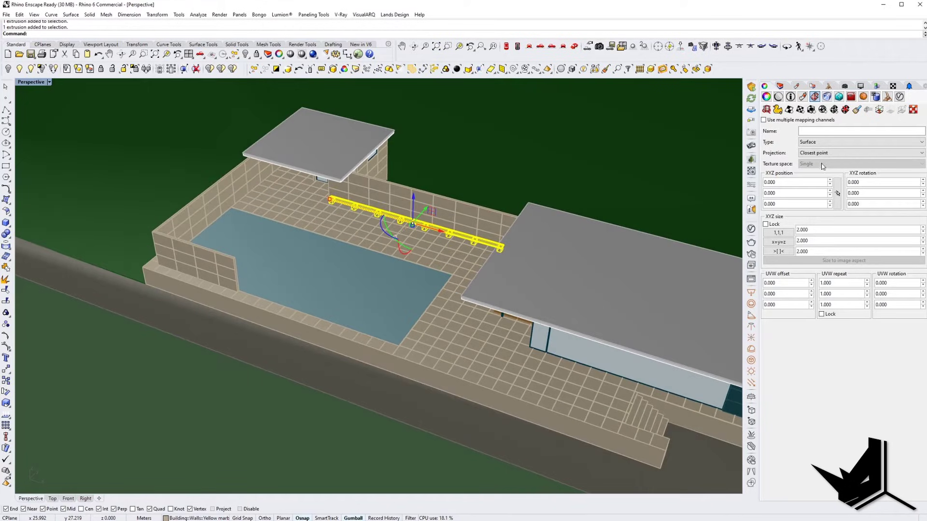
pyautogui.click(857, 111)
pyautogui.click(427, 283)
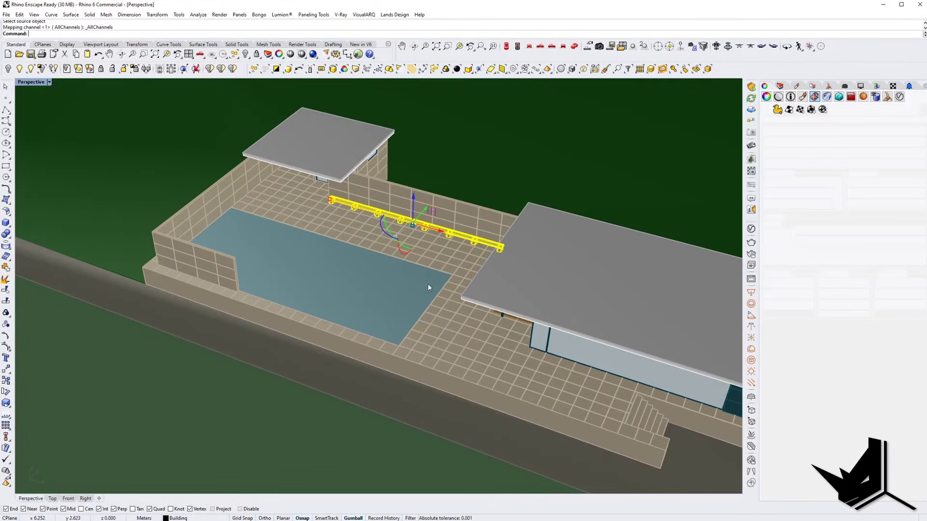
# - Switch to the Enscape render and check the tile joints on the pool terrace walls, platform edge and bench
pyautogui.hotkey('alt', 'Tab')
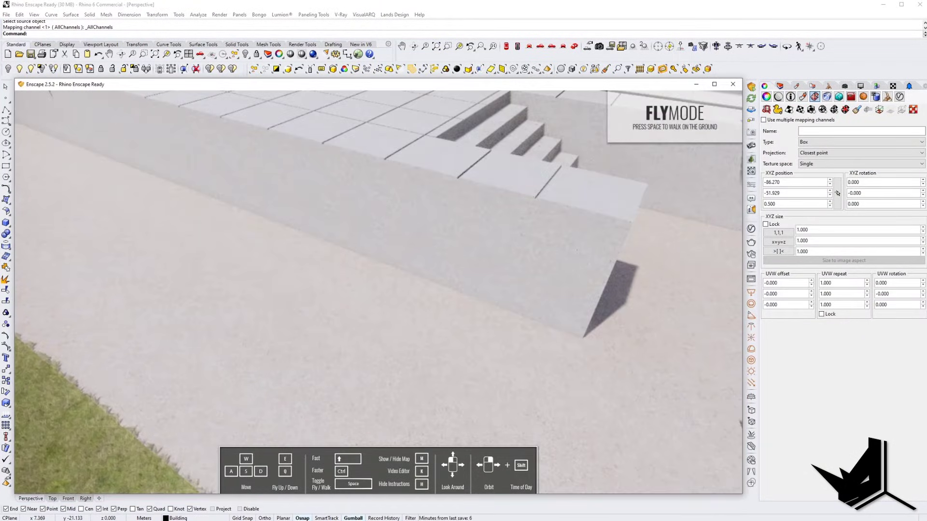
pyautogui.scroll(-8, 340, 174)
pyautogui.moveTo(366, 168); pyautogui.dragTo(165, 188)
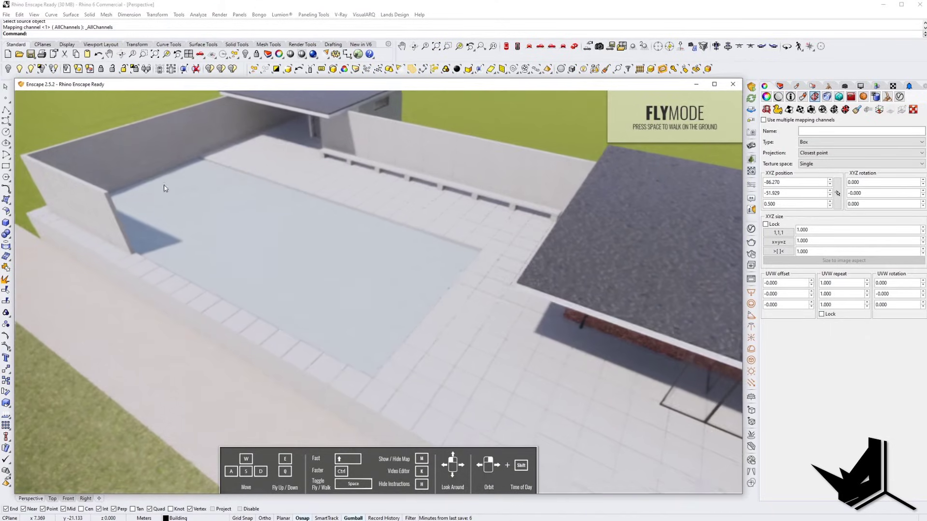
pyautogui.moveTo(300, 267); pyautogui.dragTo(320, 277, button='right')
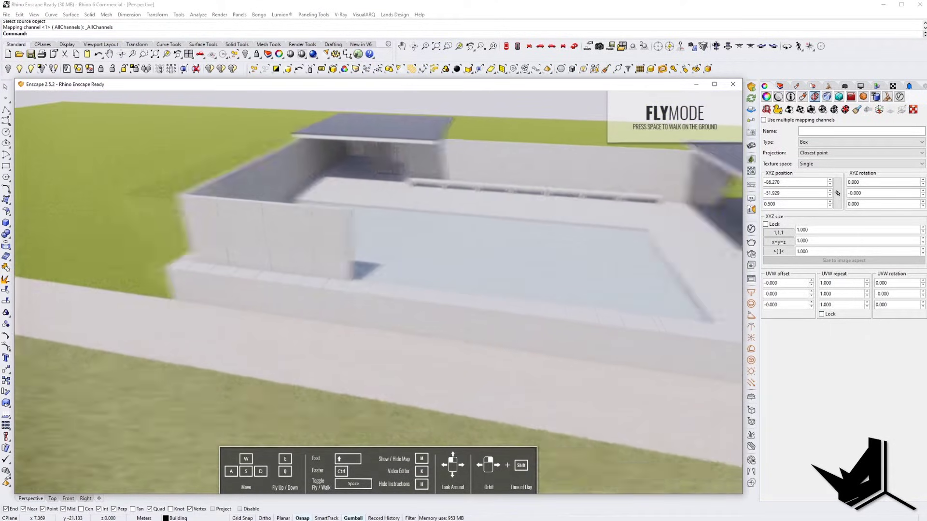
pyautogui.scroll(10, 321, 276)
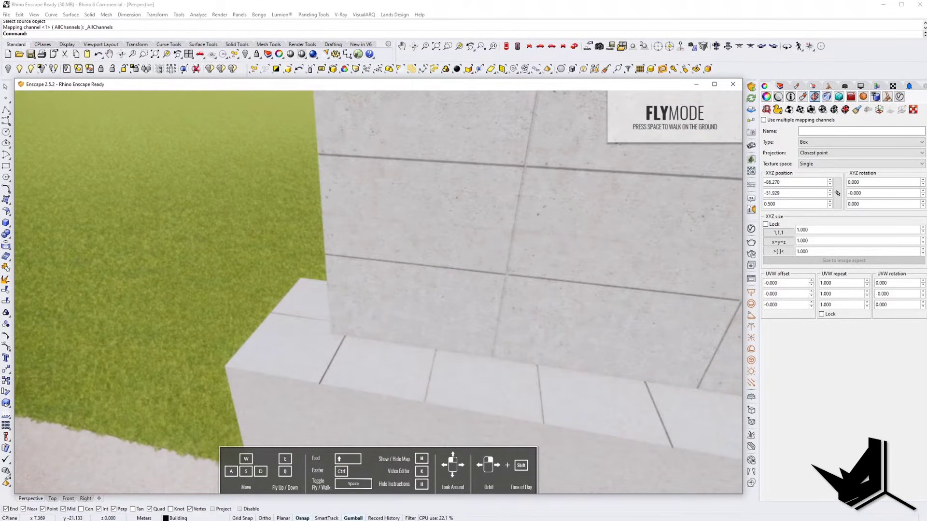
pyautogui.moveTo(715, 410); pyautogui.dragTo(555, 379, button='middle')
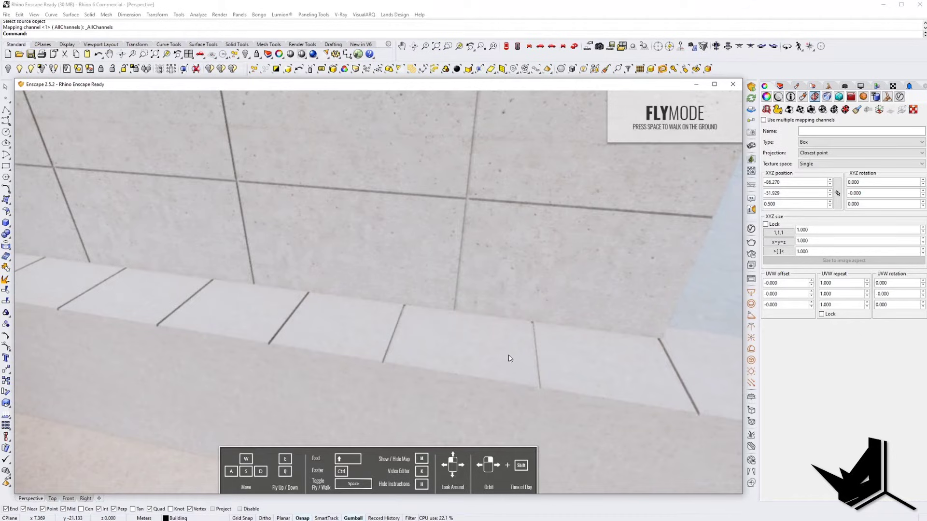
pyautogui.scroll(-10, 511, 352)
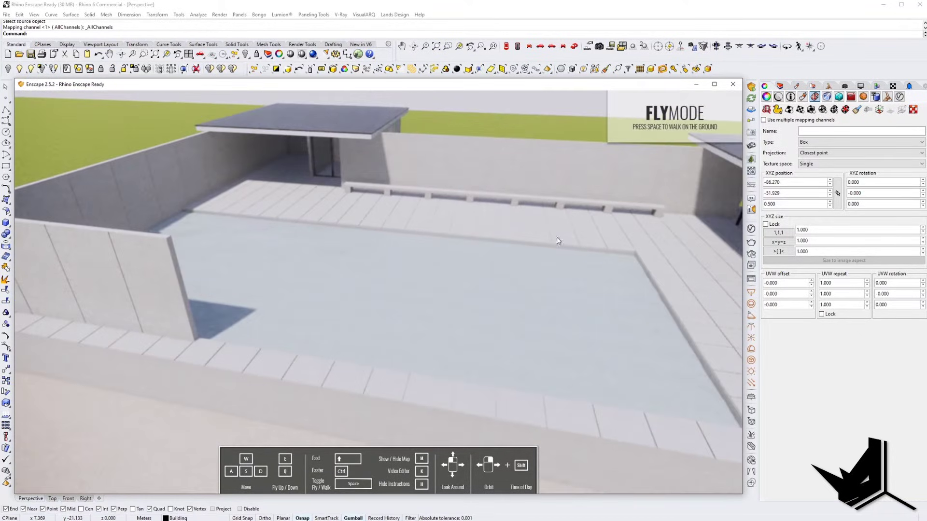
pyautogui.moveTo(558, 241); pyautogui.dragTo(546, 258, button='right')
pyautogui.moveTo(341, 157); pyautogui.dragTo(371, 162, button='middle')
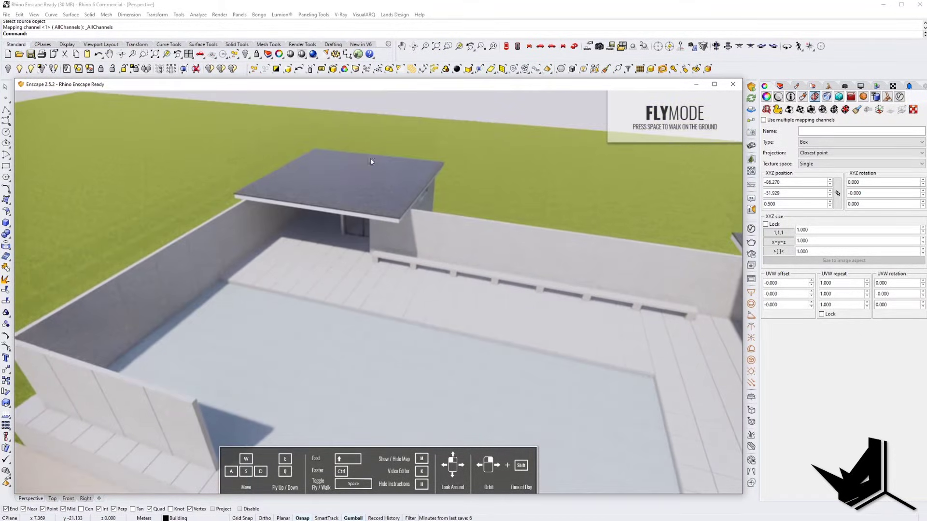
# - Return to the Rhino viewport and clear the bench selection
pyautogui.click(667, 7)
pyautogui.moveTo(380, 238); pyautogui.dragTo(412, 226, button='right')
pyautogui.press('Escape')
pyautogui.scroll(8, 334, 203)
pyautogui.scroll(3, 334, 205)
pyautogui.click(333, 206)
pyautogui.keyDown('shift'); pyautogui.click(256, 248); pyautogui.keyUp('shift')
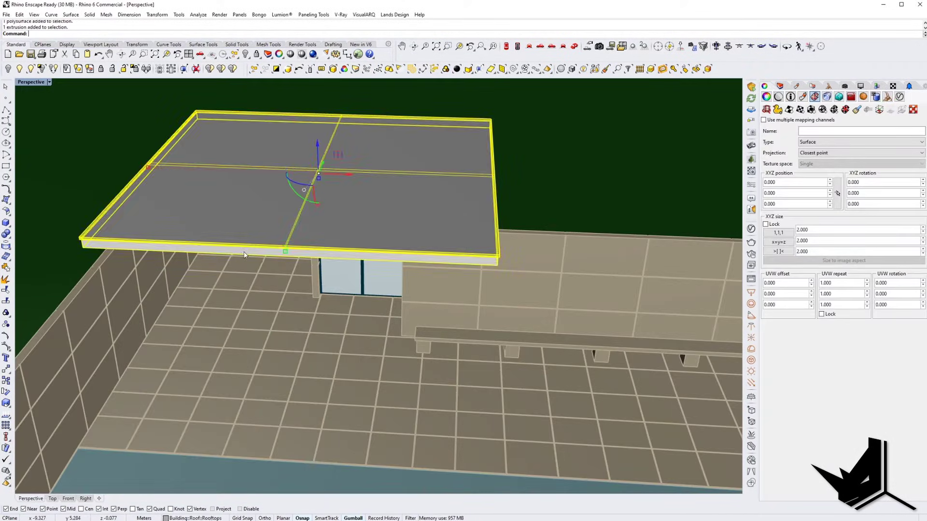
pyautogui.scroll(-8, 256, 248)
# - Turn off the Yellow marble layer to isolate the building's remaining parts
pyautogui.keyDown('shift'); pyautogui.moveTo(523, 261); pyautogui.dragTo(359, 214, button='right'); pyautogui.keyUp('shift')
pyautogui.click(780, 86)
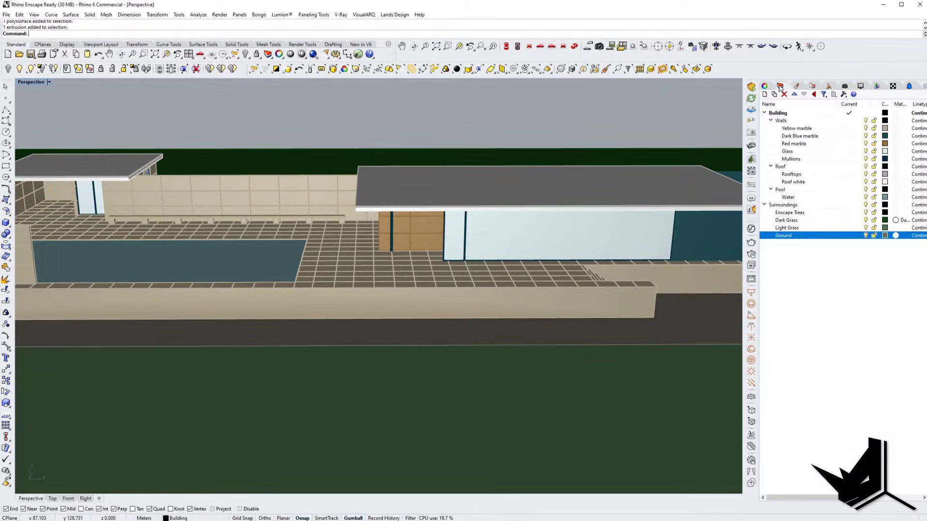
pyautogui.click(866, 129)
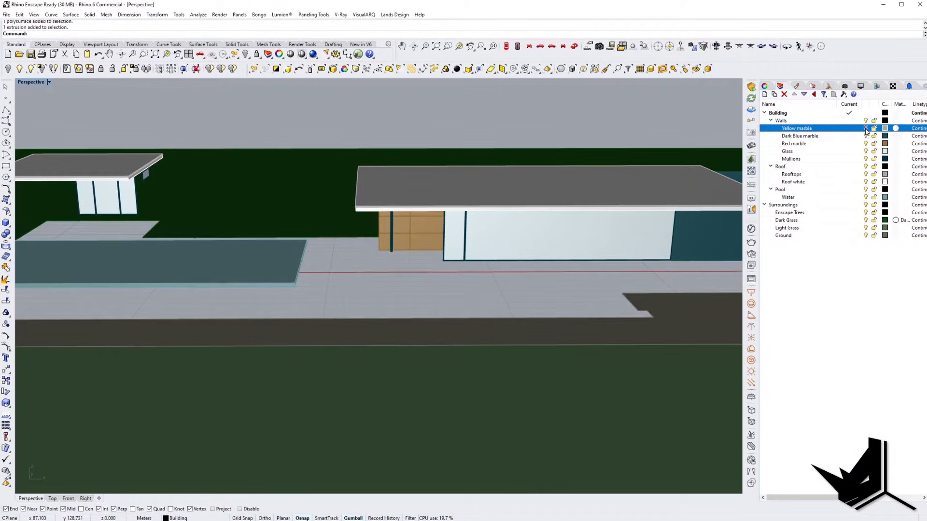
pyautogui.moveTo(296, 227); pyautogui.dragTo(92, 165, button='right')
pyautogui.press('Escape')
# - Select all remaining building parts, including both roofs, the walls, glazing and pool water, and match their texture mapping to the dark grass ground's
pyautogui.scroll(-6, 244, 235)
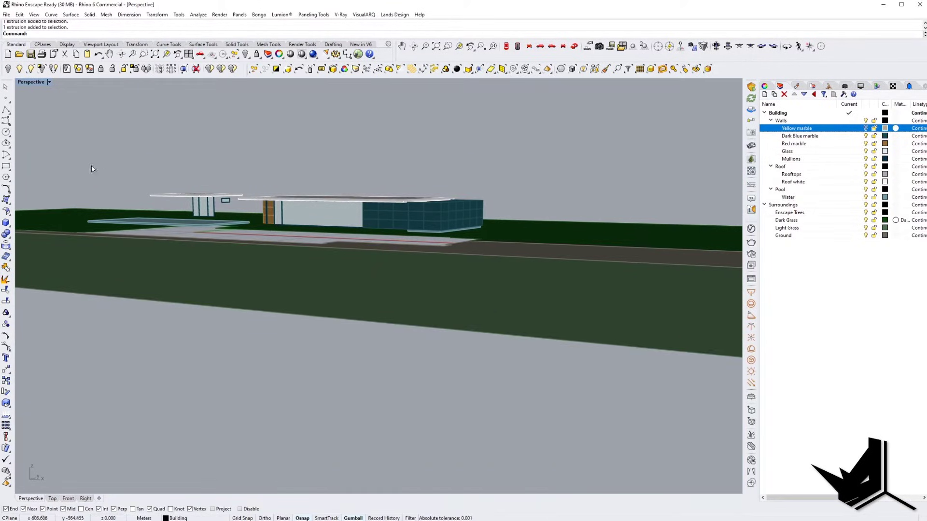
pyautogui.moveTo(501, 237); pyautogui.dragTo(504, 237)
pyautogui.moveTo(505, 238); pyautogui.dragTo(526, 294, button='right')
pyautogui.scroll(5, 214, 212)
pyautogui.scroll(4, 214, 211)
pyautogui.keyDown('shift'); pyautogui.moveTo(214, 212); pyautogui.dragTo(324, 217, button='right'); pyautogui.keyUp('shift')
pyautogui.scroll(-6, 324, 216)
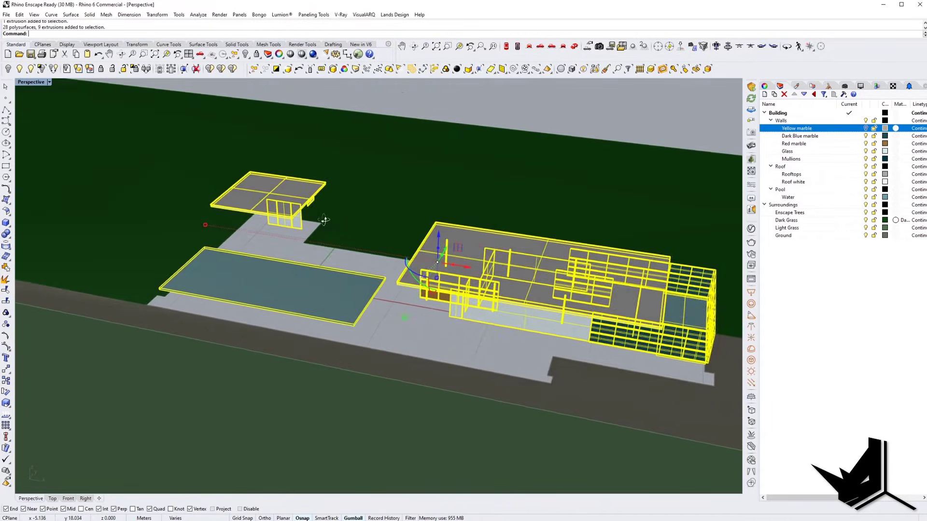
pyautogui.click(772, 87)
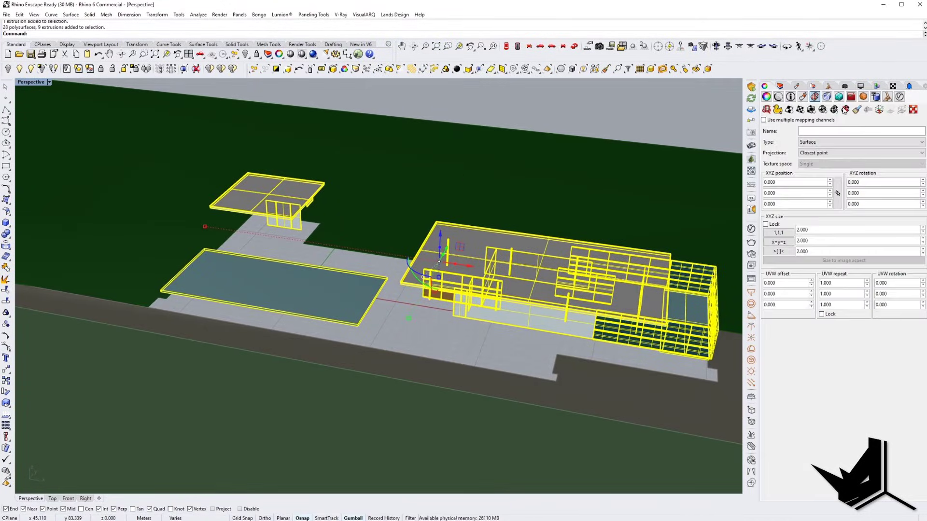
pyautogui.click(857, 111)
pyautogui.click(427, 184)
pyautogui.press('Escape')
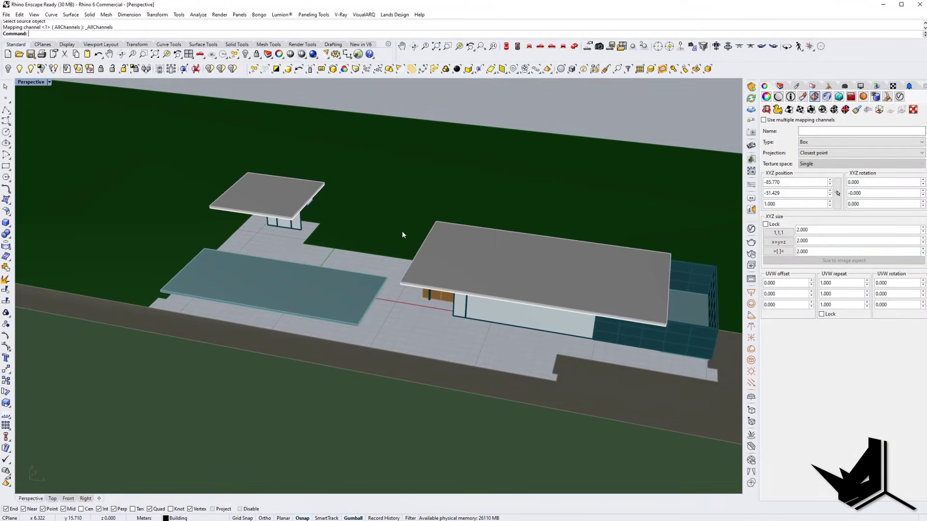
# - Turn the Yellow marble layer back on
pyautogui.moveTo(401, 231); pyautogui.dragTo(286, 333, button='right')
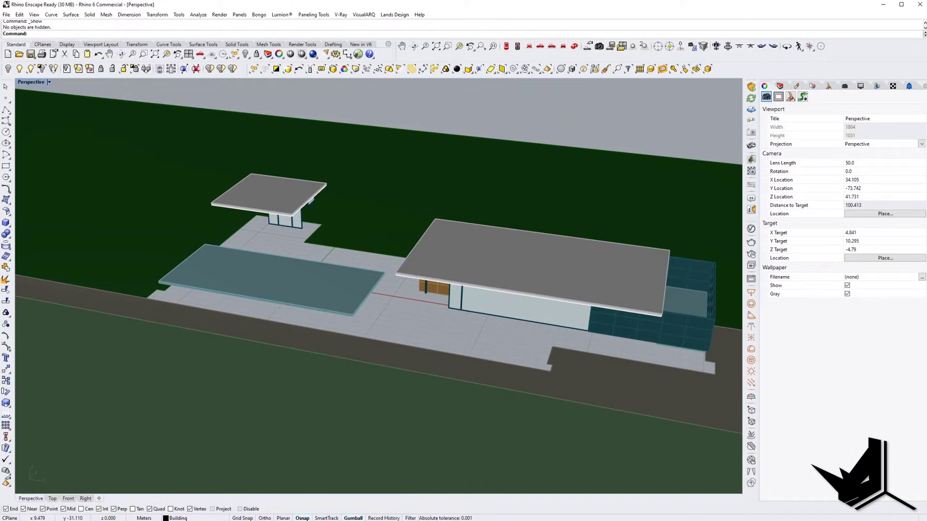
pyautogui.moveTo(157, 520)
pyautogui.keyDown('shift'); pyautogui.moveTo(371, 227); pyautogui.dragTo(344, 226, button='right'); pyautogui.keyUp('shift')
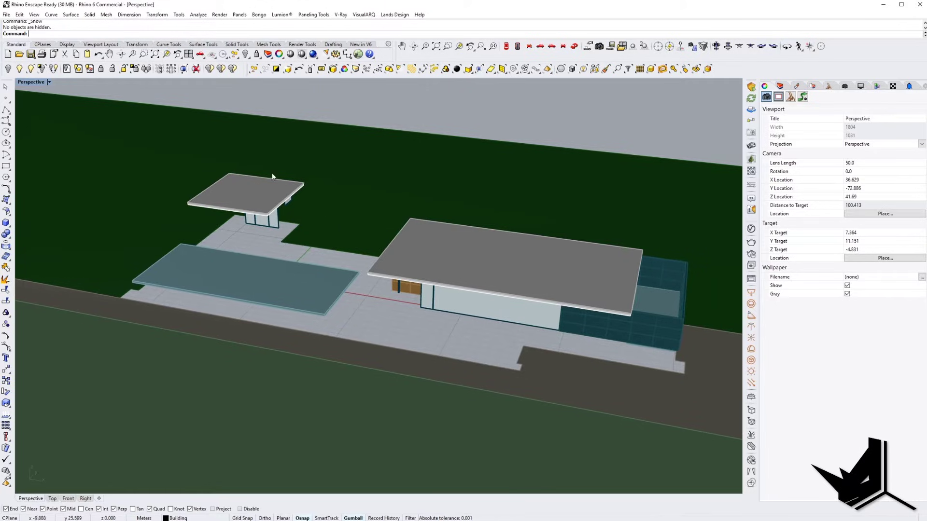
pyautogui.click(782, 86)
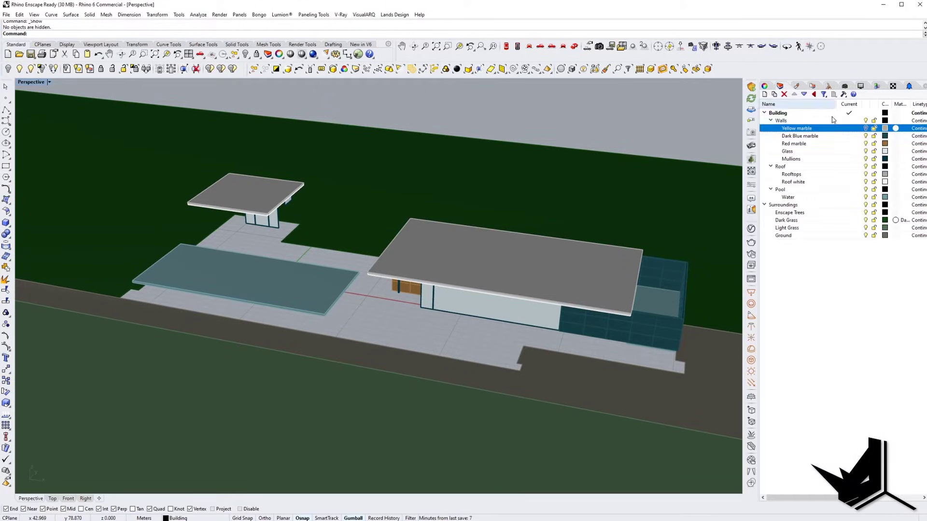
pyautogui.click(866, 128)
# - Switch to the Enscape render and inspect the texture mapping on the roofs, pool terrace, bench wall and red marble wall
pyautogui.hotkey('alt', 'Tab')
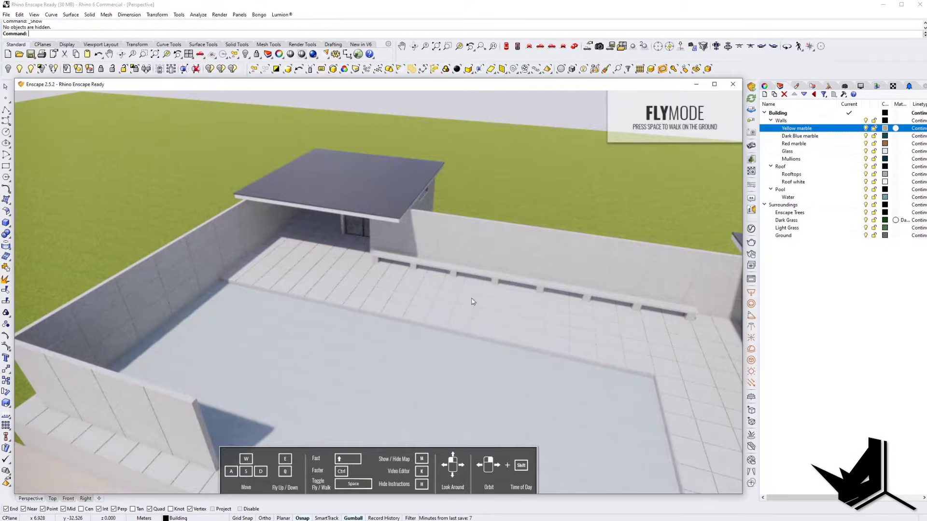
pyautogui.moveTo(473, 302); pyautogui.dragTo(379, 273, button='middle')
pyautogui.moveTo(671, 396); pyautogui.dragTo(527, 364, button='middle')
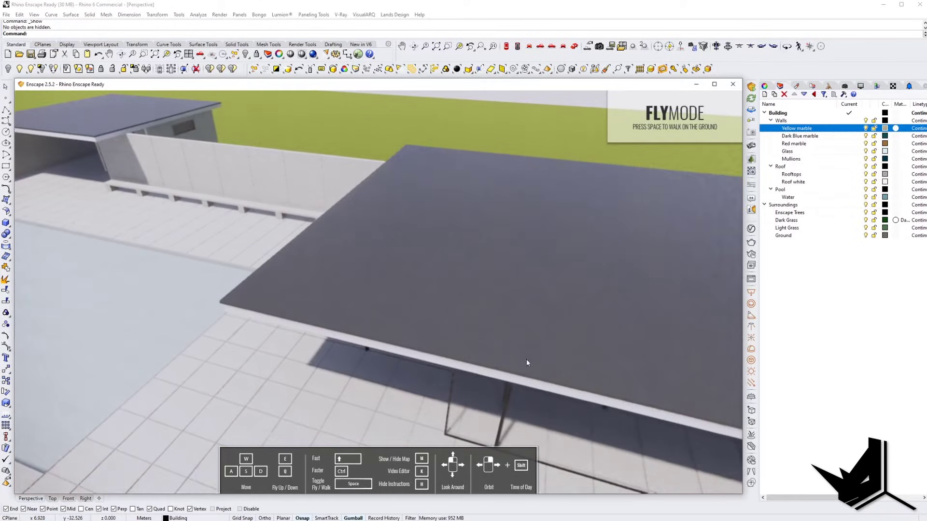
pyautogui.scroll(2, 393, 306)
pyautogui.scroll(-2, 393, 305)
pyautogui.moveTo(394, 305); pyautogui.dragTo(344, 349, button='right')
pyautogui.moveTo(344, 350); pyautogui.dragTo(391, 334, button='middle')
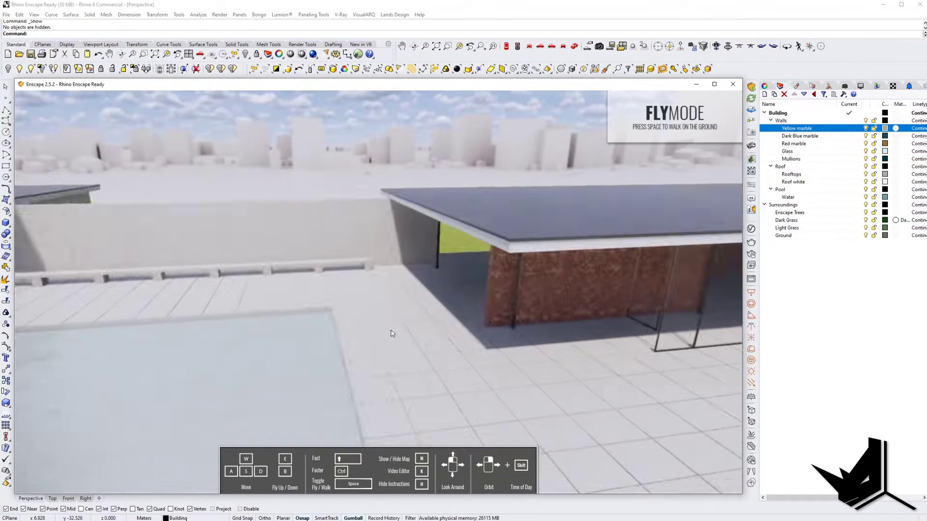
pyautogui.moveTo(391, 333)
pyautogui.mouseDown(button='right')
pyautogui.moveTo(398, 304)
pyautogui.moveTo(402, 335)
pyautogui.mouseUp(button='right')
pyautogui.scroll(3, 545, 284)
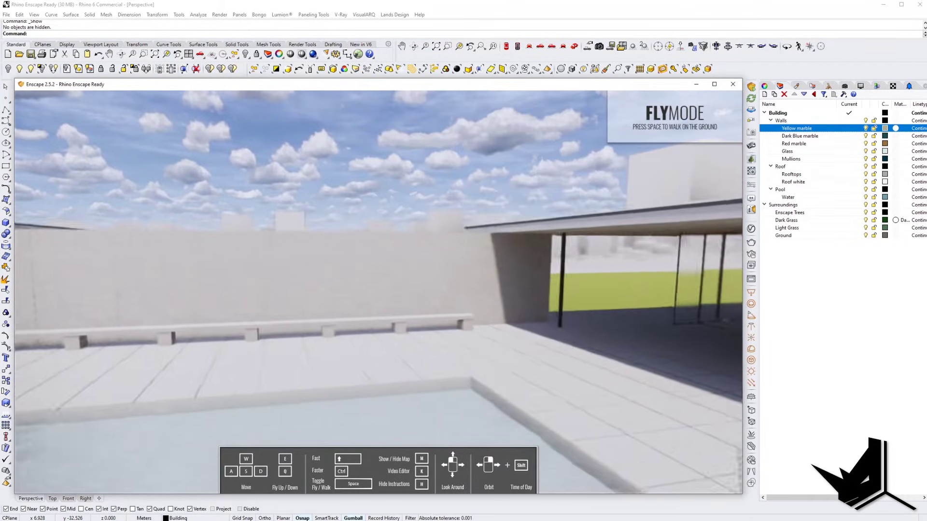
pyautogui.moveTo(700, 299); pyautogui.dragTo(621, 288, button='middle')
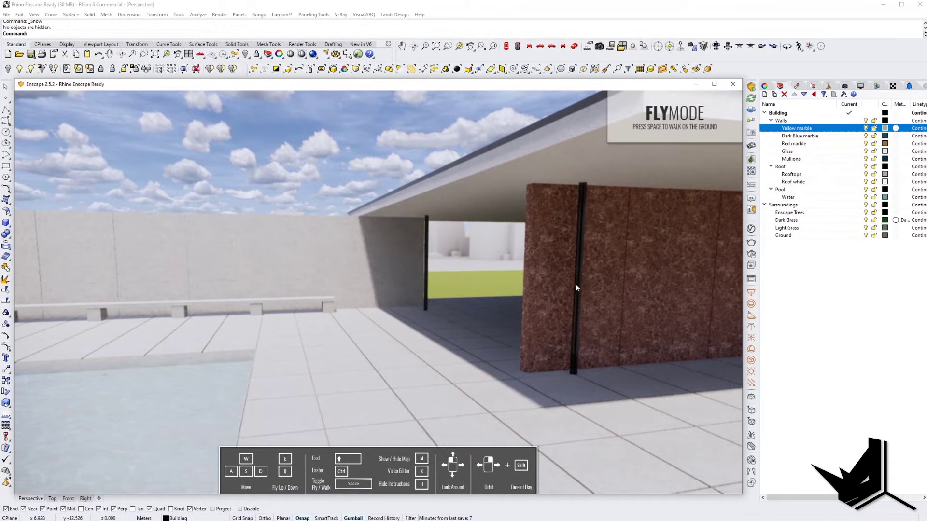
# - Inspect the green marble walls outside and around the small inner pool, and return to the large pool's paving
pyautogui.press('s')
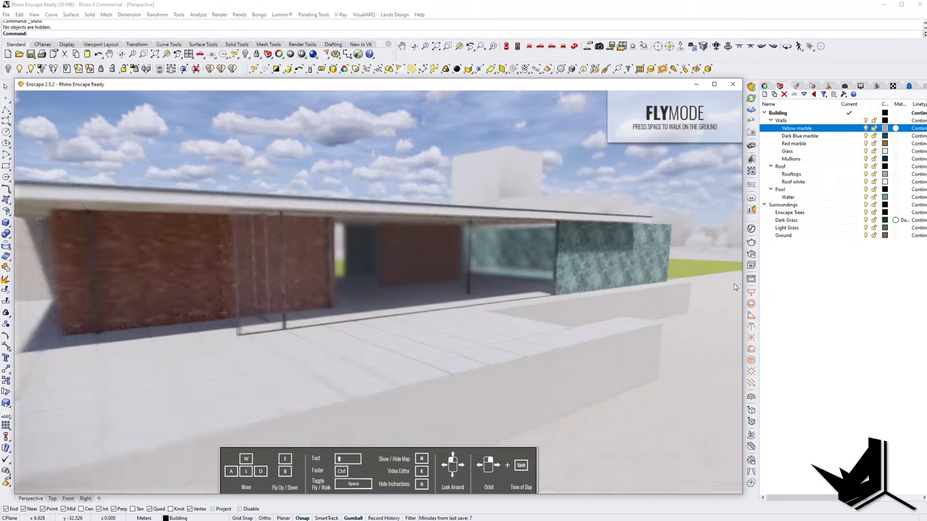
pyautogui.press('s')
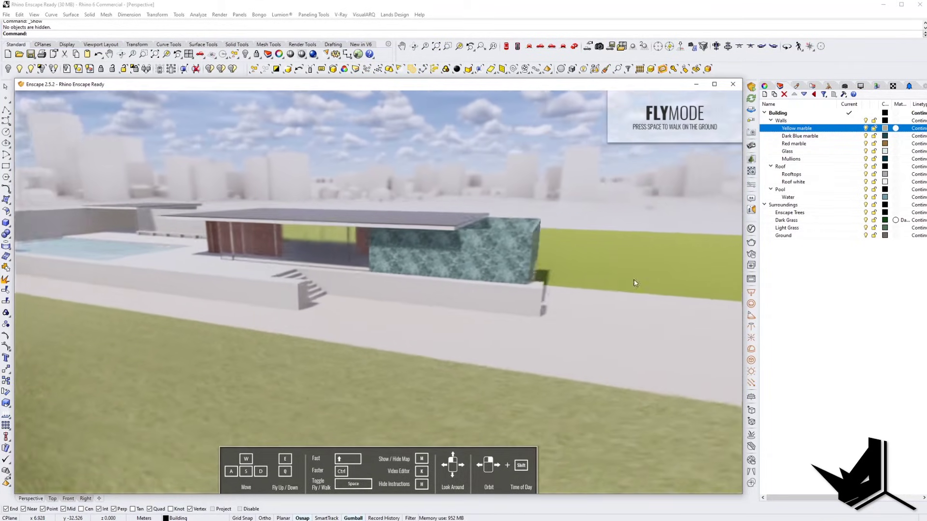
pyautogui.press('w')
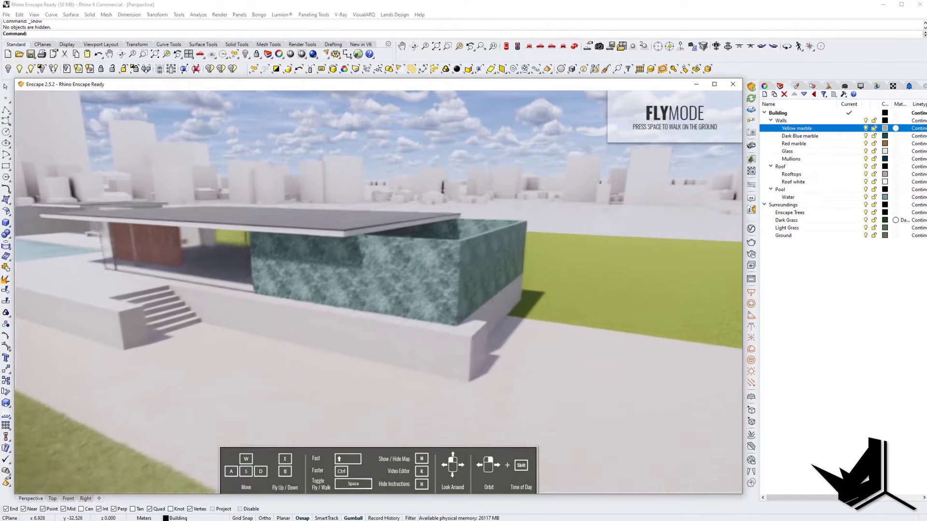
pyautogui.press('w')
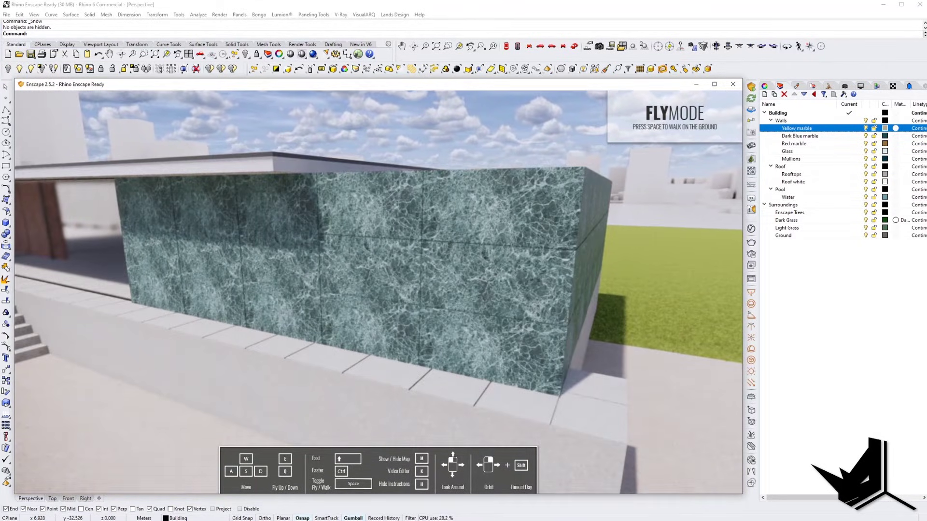
pyautogui.moveTo(424, 249); pyautogui.dragTo(416, 314, button='right')
pyautogui.moveTo(512, 155); pyautogui.dragTo(490, 228, button='right')
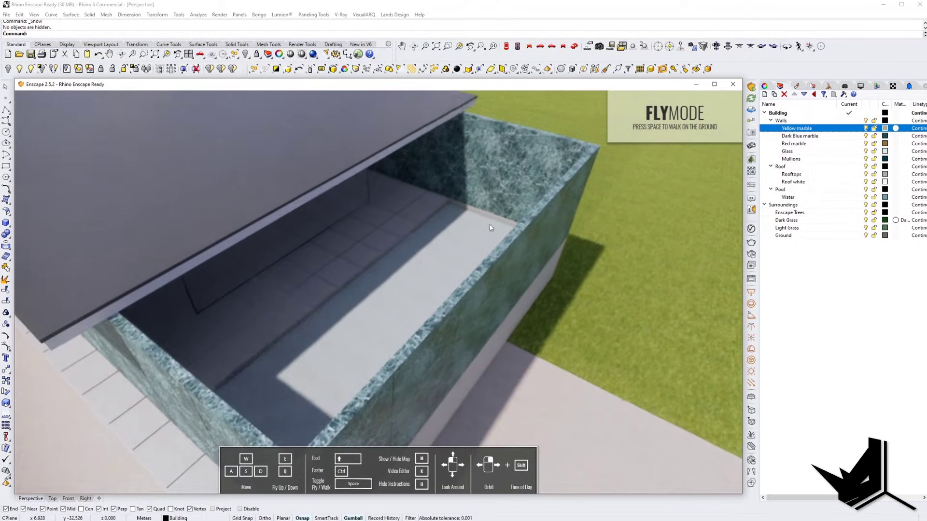
pyautogui.scroll(3, 376, 324)
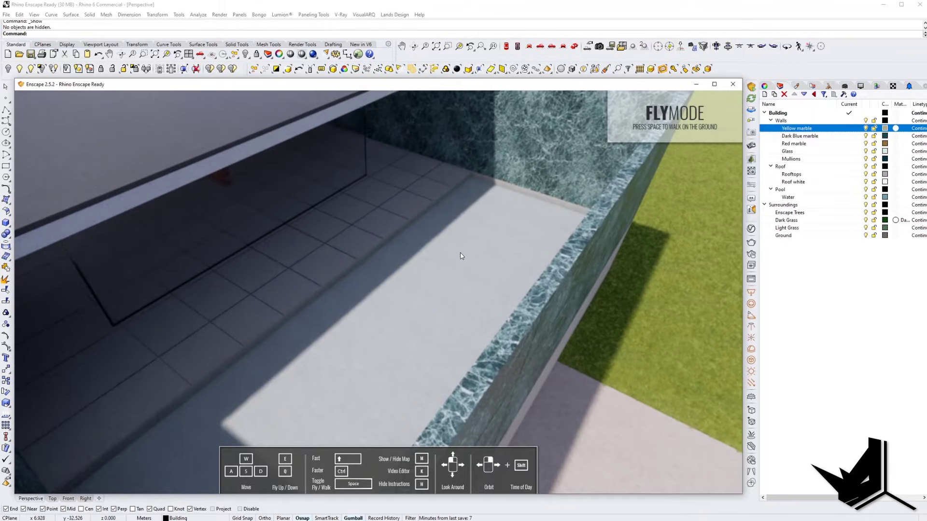
pyautogui.scroll(-3, 485, 248)
pyautogui.moveTo(485, 248); pyautogui.dragTo(536, 240, button='right')
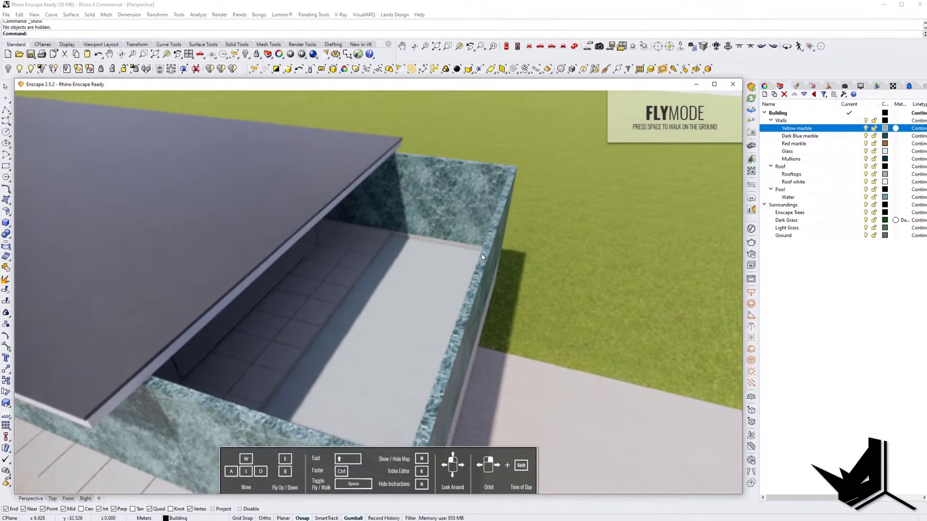
pyautogui.moveTo(303, 304); pyautogui.dragTo(170, 246, button='middle')
pyautogui.scroll(5, 265, 287)
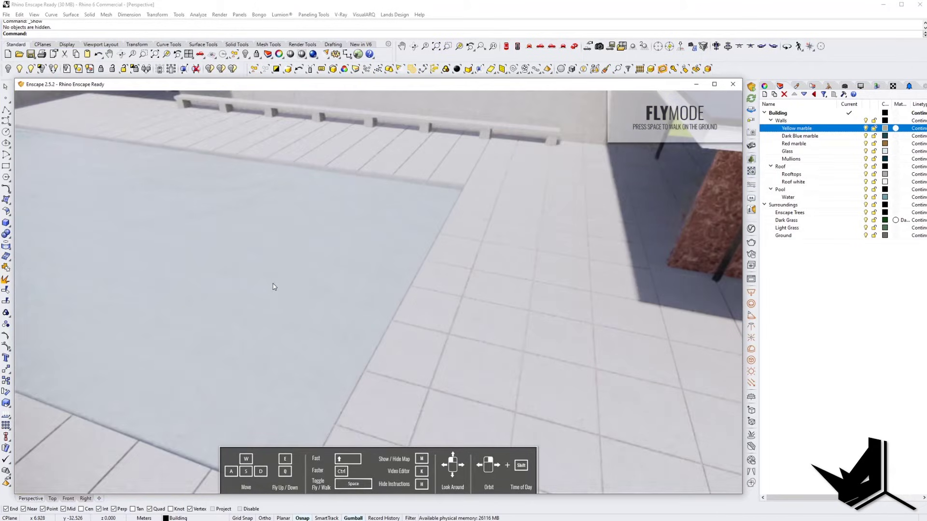
# - Inspect the large pool's water in the render, and open the Water material's settings in the Enscape material editor
pyautogui.moveTo(273, 284); pyautogui.dragTo(228, 273, button='right')
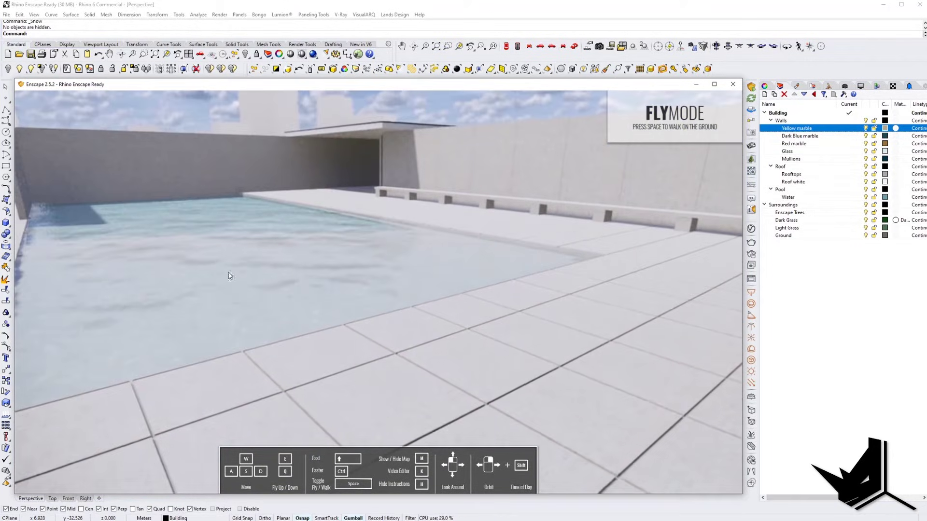
pyautogui.scroll(-3, 241, 256)
pyautogui.scroll(3, 252, 235)
pyautogui.scroll(-1, 251, 235)
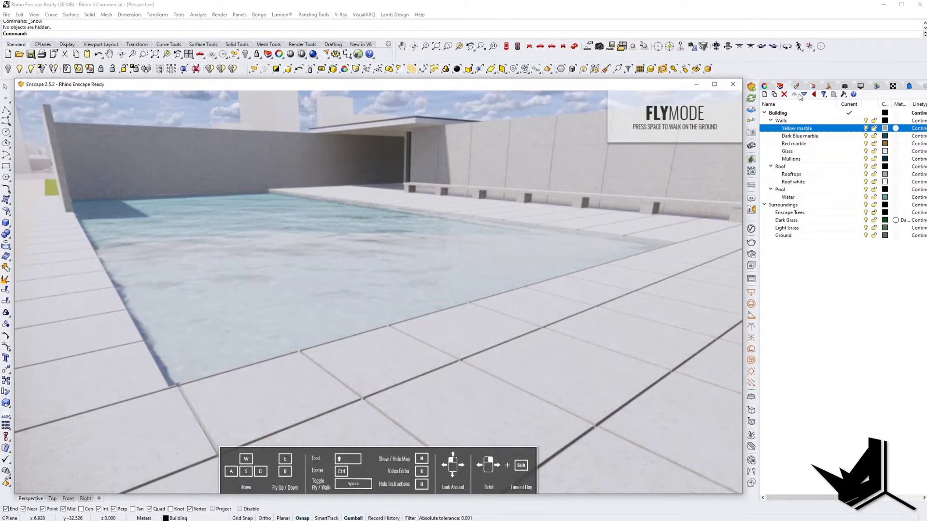
pyautogui.click(752, 171)
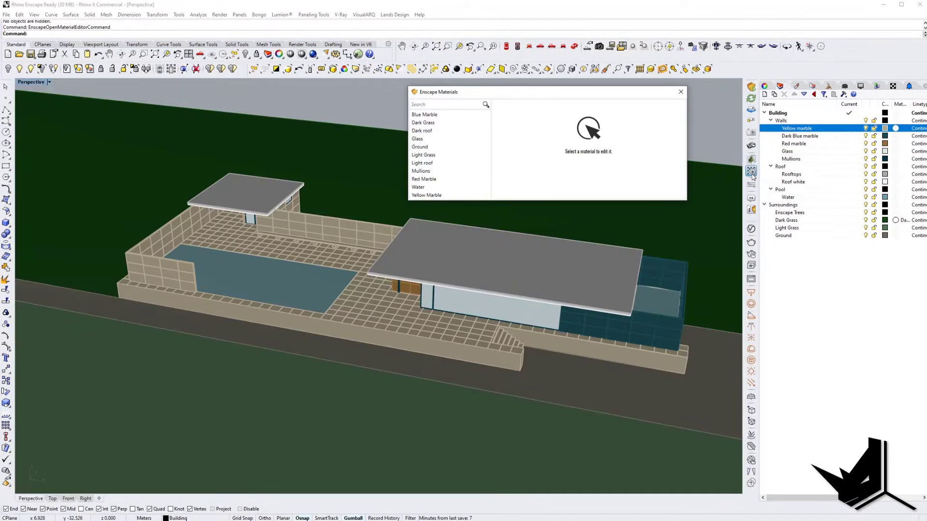
pyautogui.click(418, 188)
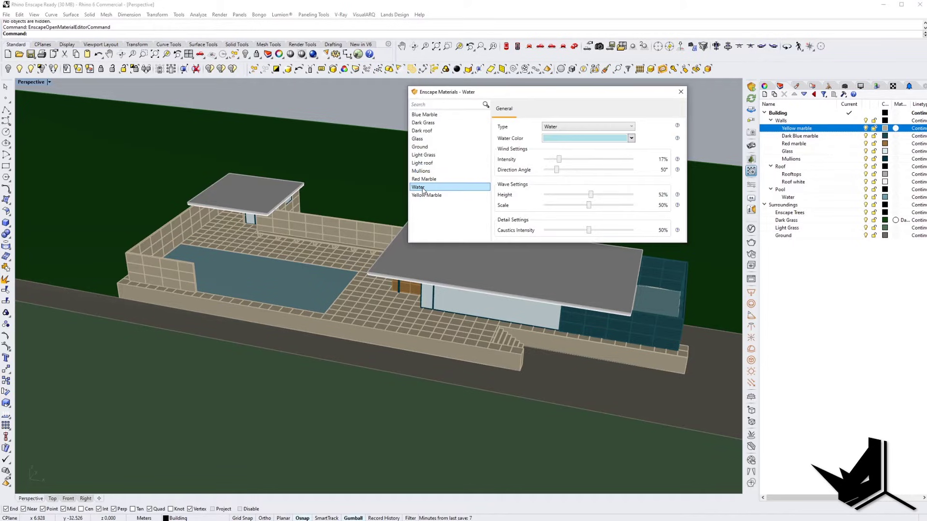
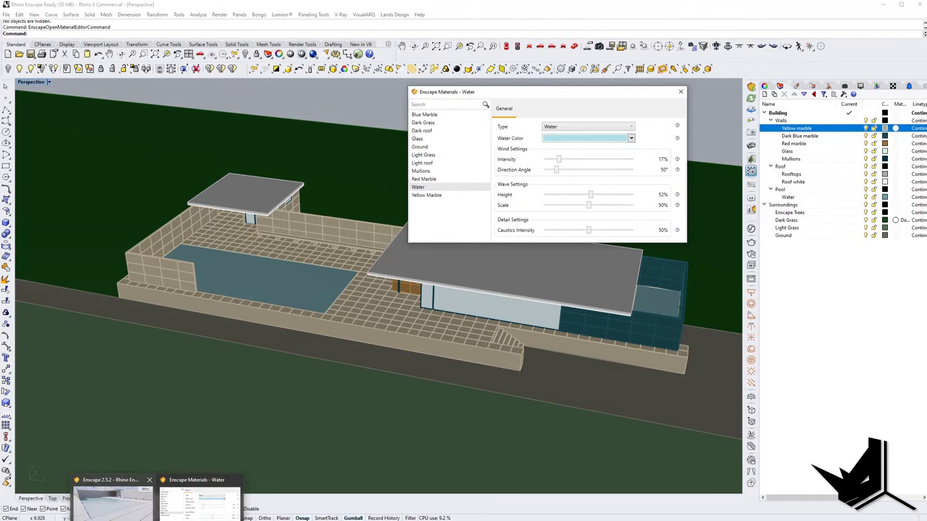
# - Return to the Enscape render and inspect the whole pavilion from above, from the large pool to the green marble walls
pyautogui.click(132, 509)
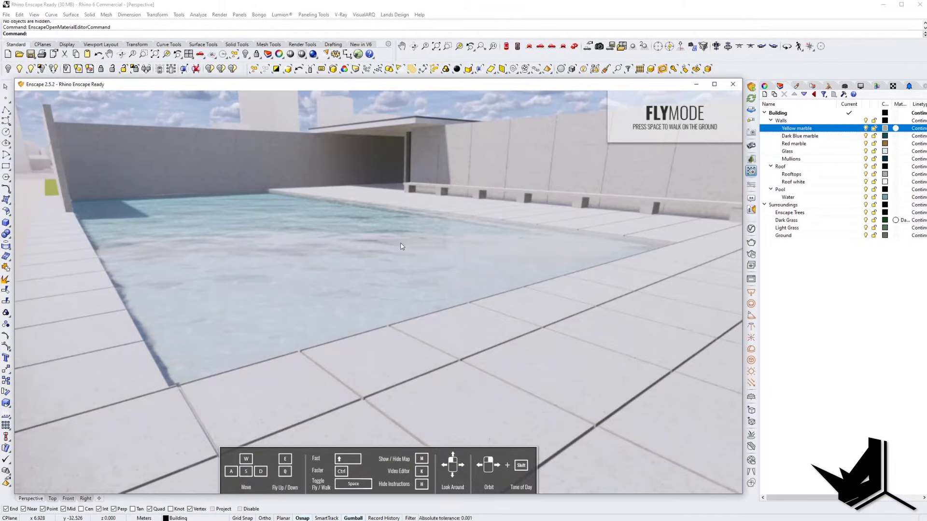
pyautogui.press('s')
pyautogui.press('e')
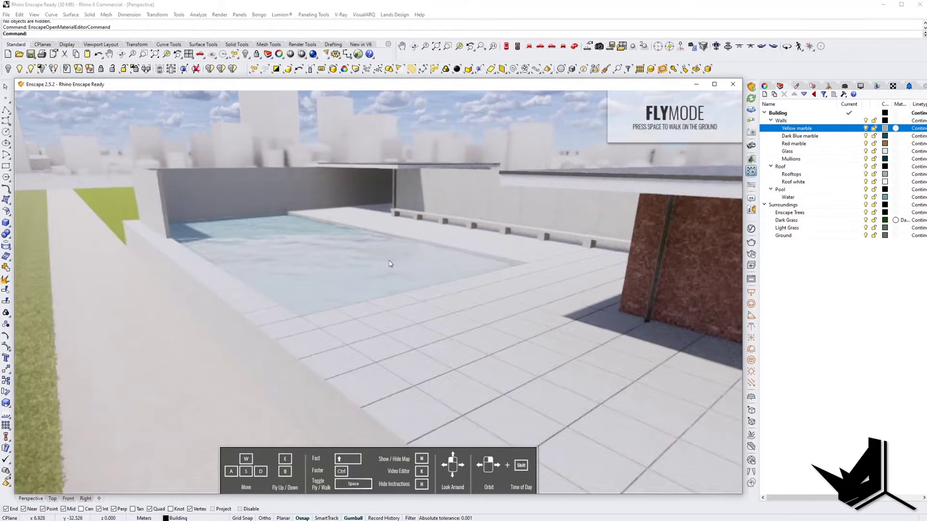
pyautogui.moveTo(476, 263); pyautogui.dragTo(518, 296, button='right')
pyautogui.press('d')
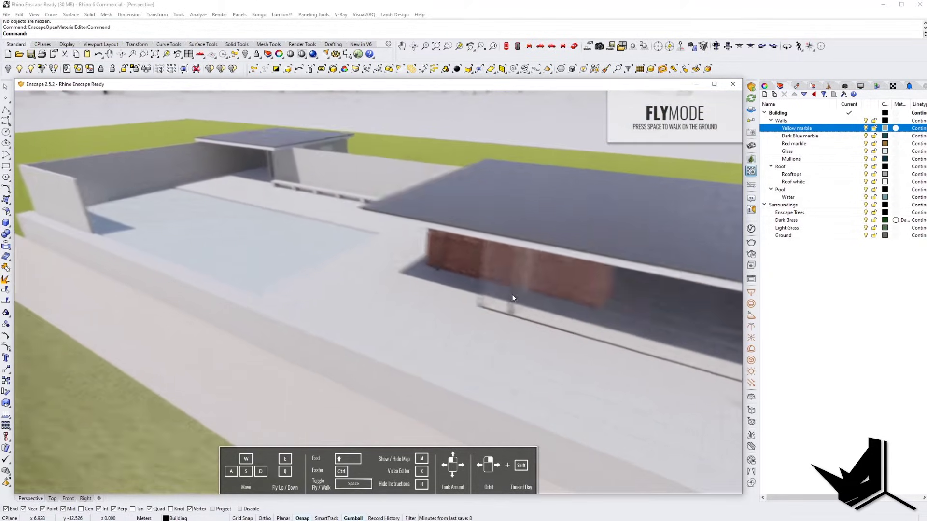
pyautogui.press('s')
pyautogui.press('d')
pyautogui.press('s')
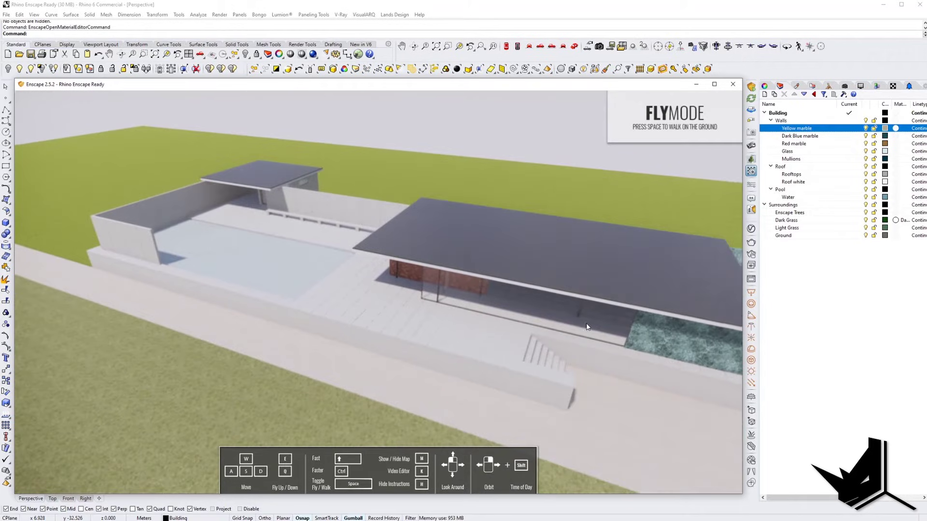
pyautogui.press('d')
pyautogui.press('s')
pyautogui.moveTo(575, 322); pyautogui.dragTo(530, 308, button='right')
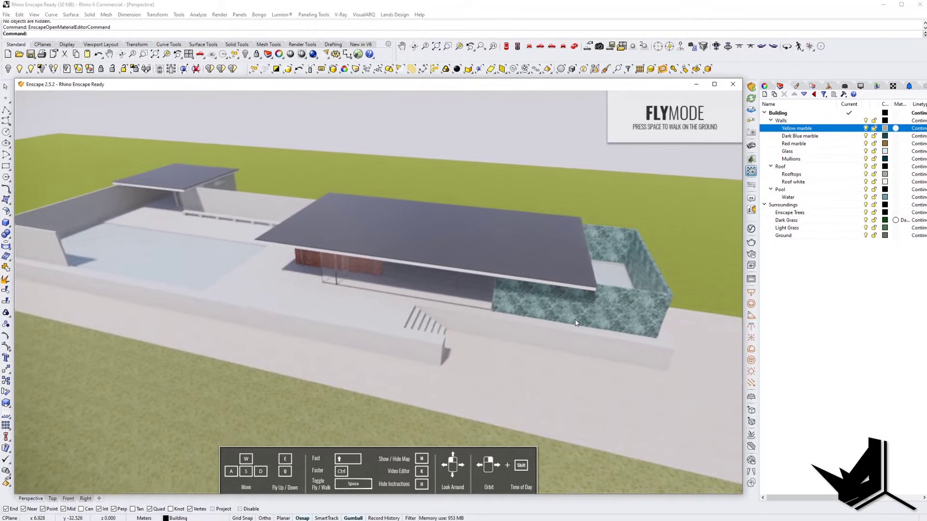
pyautogui.press('a')
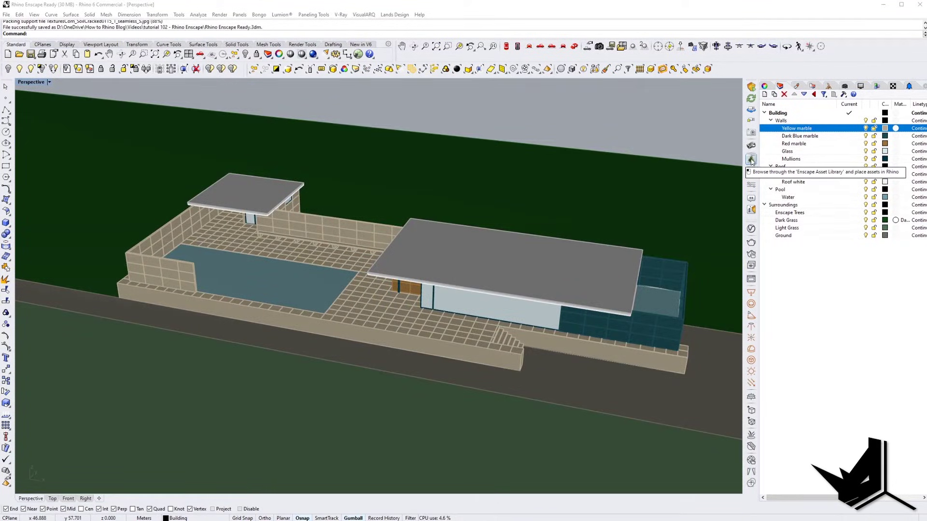
# - Open the Enscape Asset Library, enlarge its window and browse the Accessories, Furniture and People assets
pyautogui.click(751, 162)
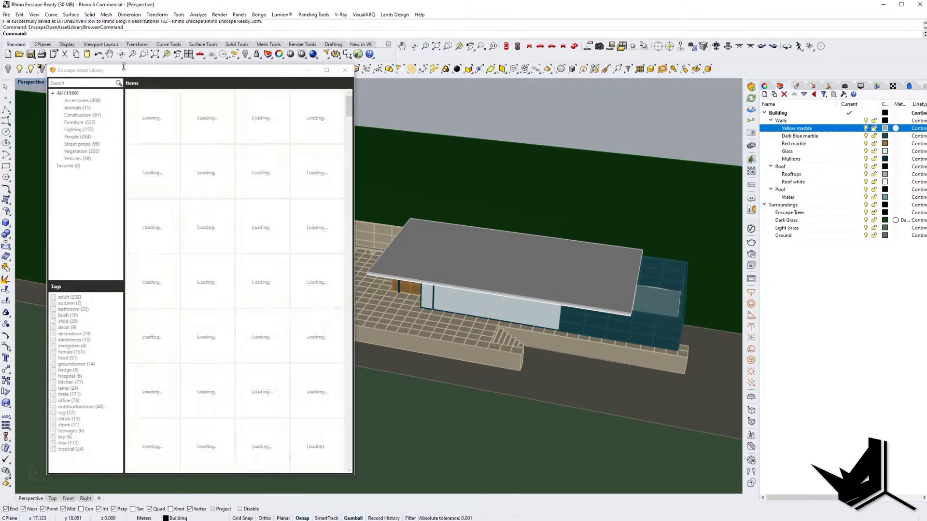
pyautogui.moveTo(123, 92); pyautogui.dragTo(100, 91)
pyautogui.moveTo(326, 471); pyautogui.dragTo(462, 479)
pyautogui.scroll(-2, 319, 290)
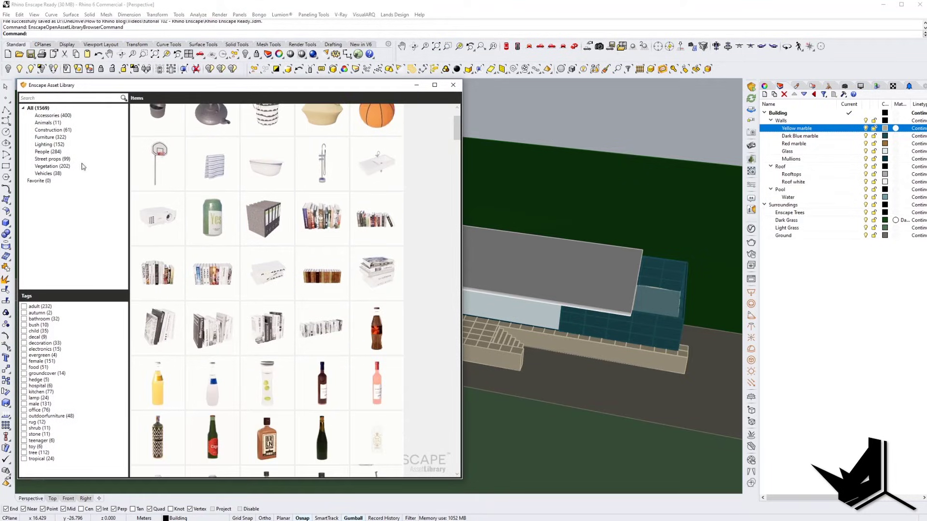
pyautogui.click(51, 117)
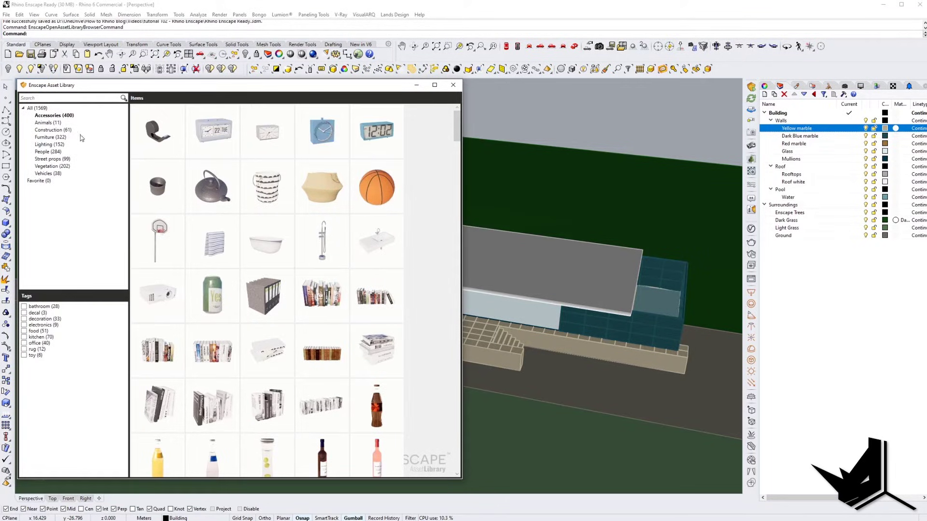
pyautogui.click(53, 138)
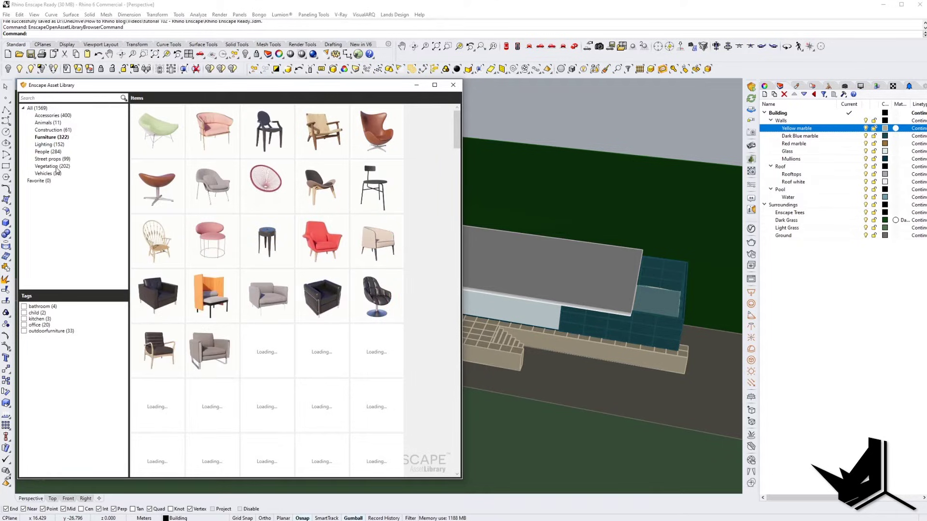
pyautogui.click(48, 153)
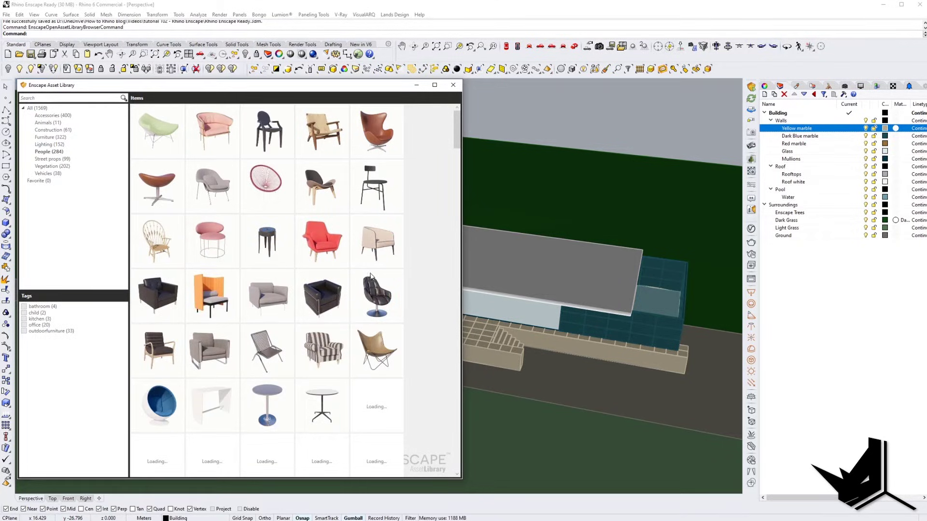
pyautogui.scroll(-2, 357, 284)
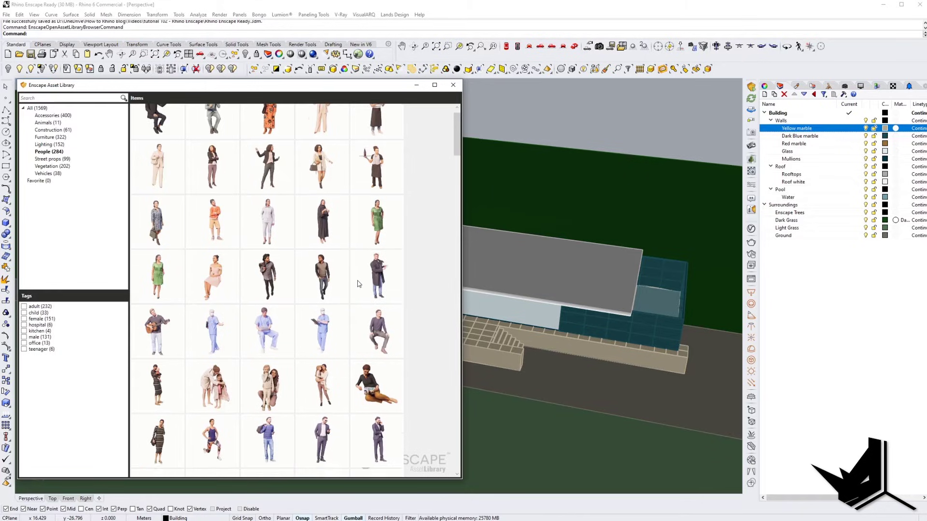
pyautogui.scroll(-1, 358, 284)
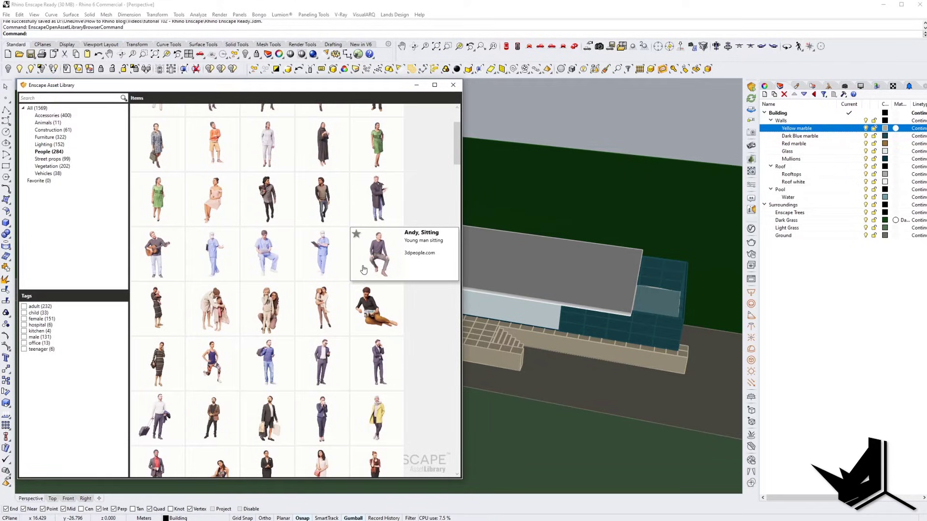
pyautogui.scroll(-5, 364, 269)
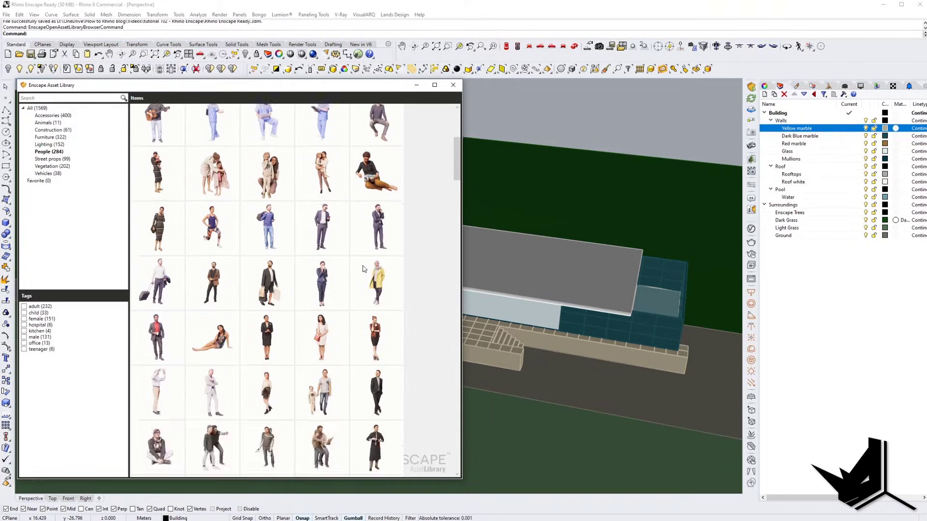
pyautogui.scroll(-2, 363, 269)
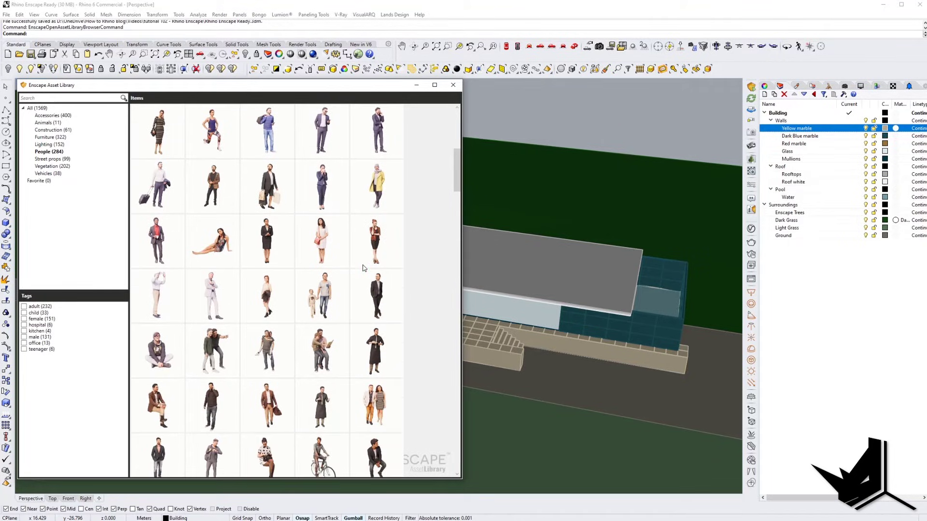
# - Place the asset of two people standing together on the terrace paving beside the corner of the large pool
pyautogui.click(225, 346)
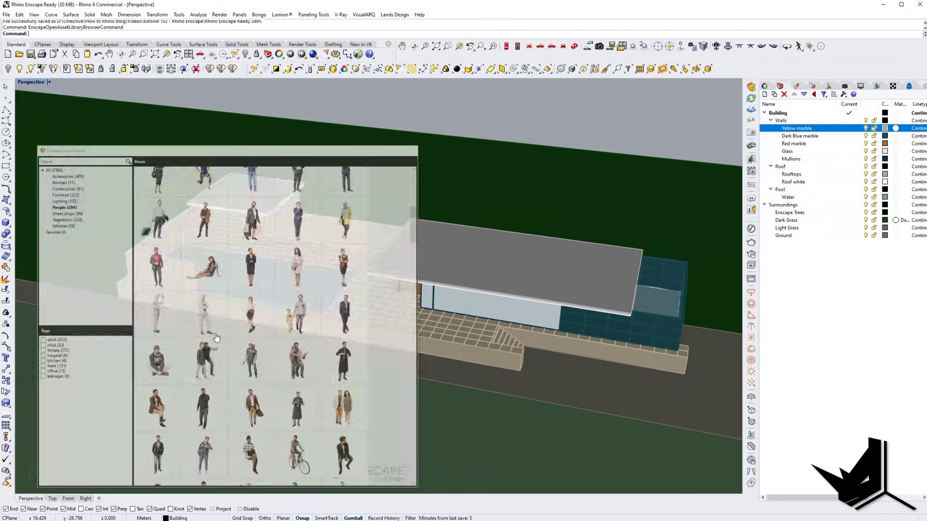
pyautogui.scroll(6, 350, 293)
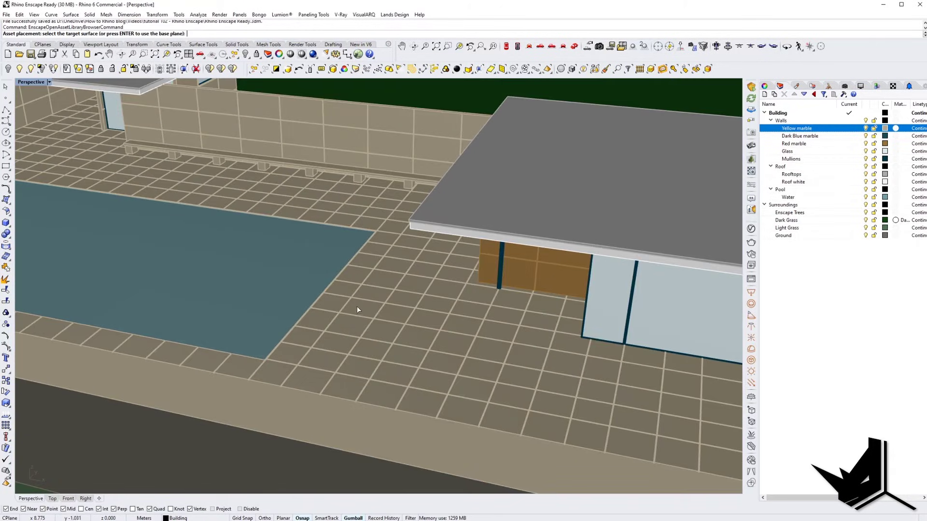
pyautogui.click(357, 306)
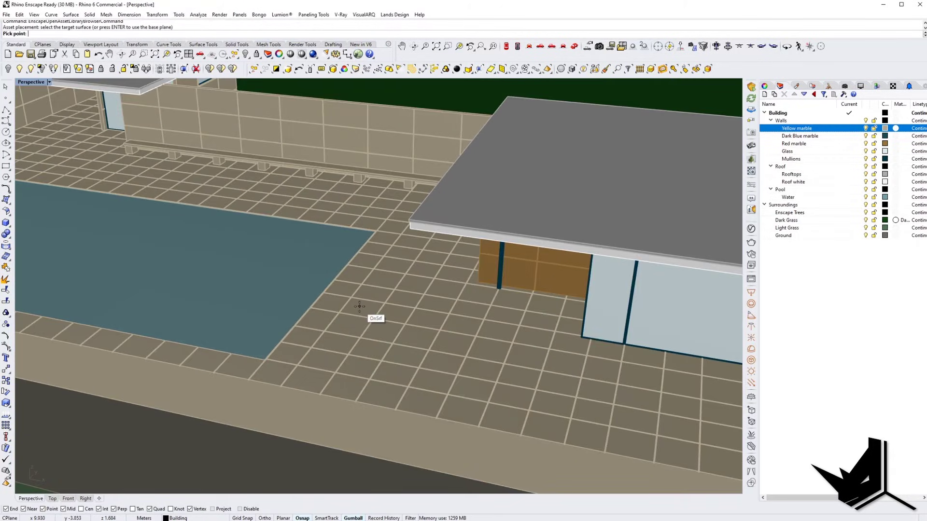
pyautogui.click(361, 307)
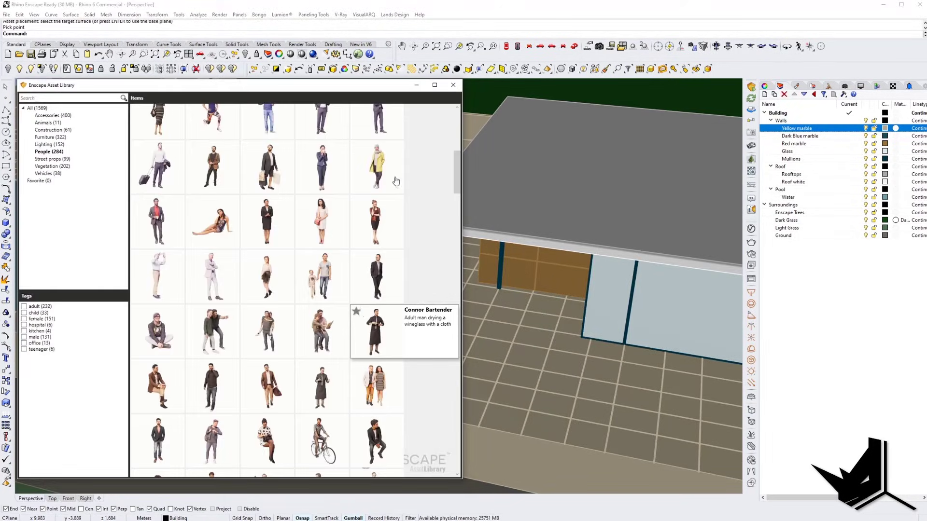
pyautogui.click(417, 85)
pyautogui.moveTo(390, 296); pyautogui.dragTo(398, 262, button='right')
pyautogui.scroll(3, 401, 256)
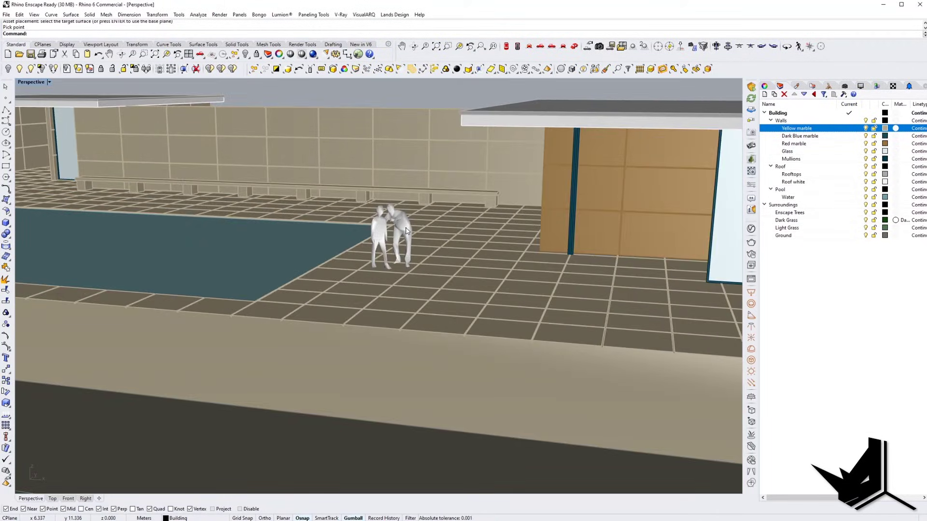
pyautogui.scroll(-10, 406, 231)
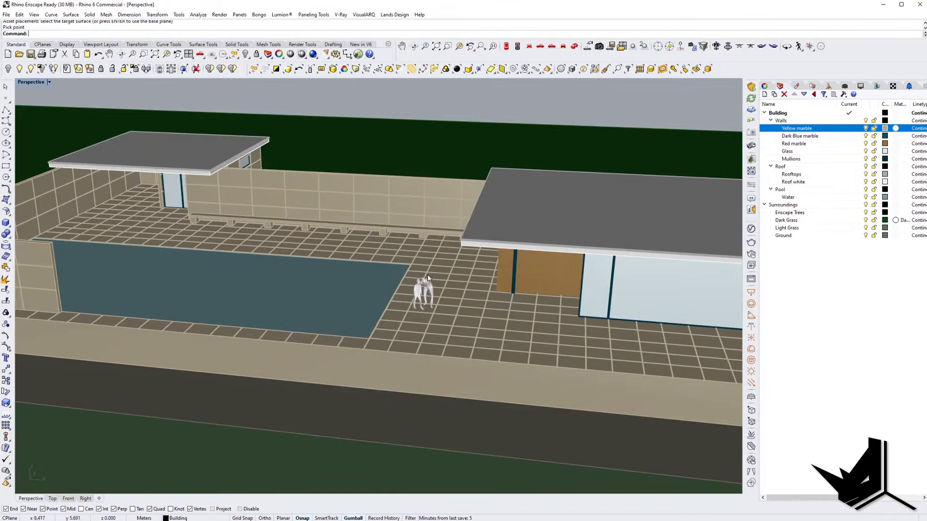
pyautogui.moveTo(427, 278); pyautogui.dragTo(384, 281, button='right')
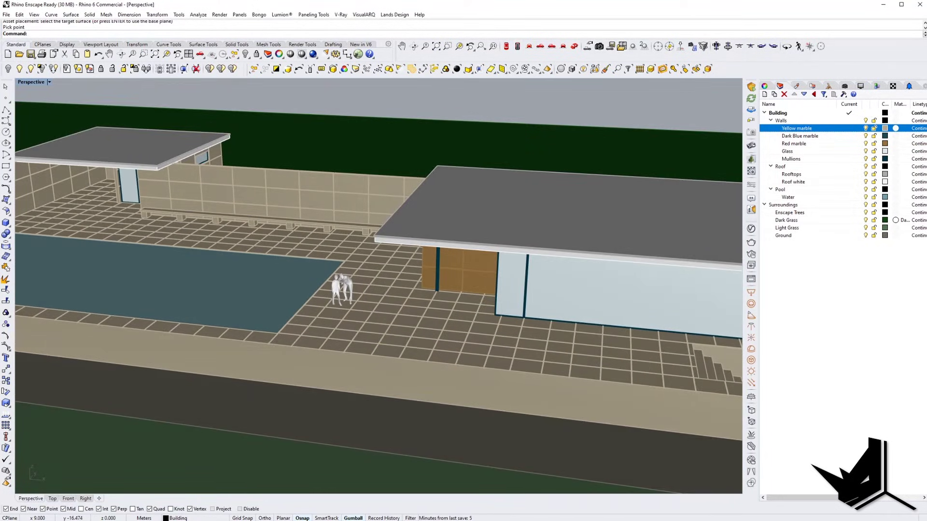
pyautogui.moveTo(158, 520)
pyautogui.click(197, 506)
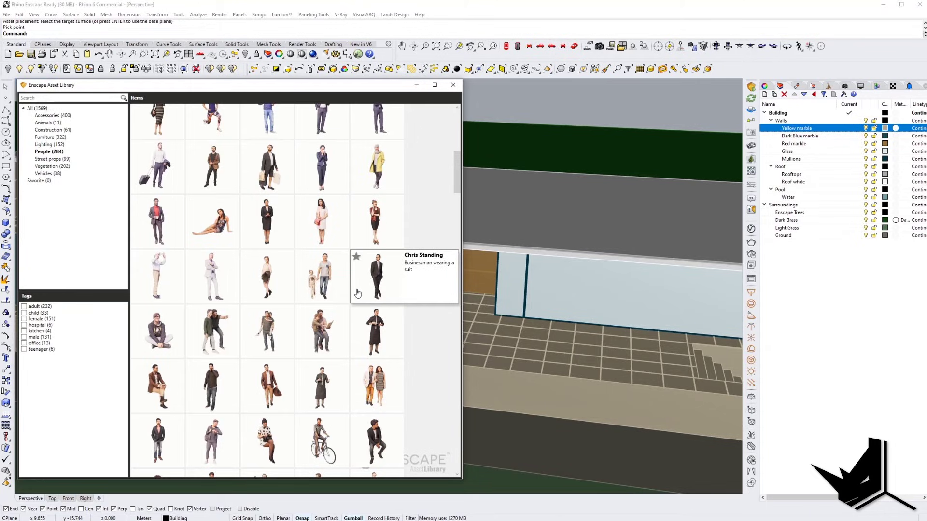
pyautogui.scroll(-1, 323, 314)
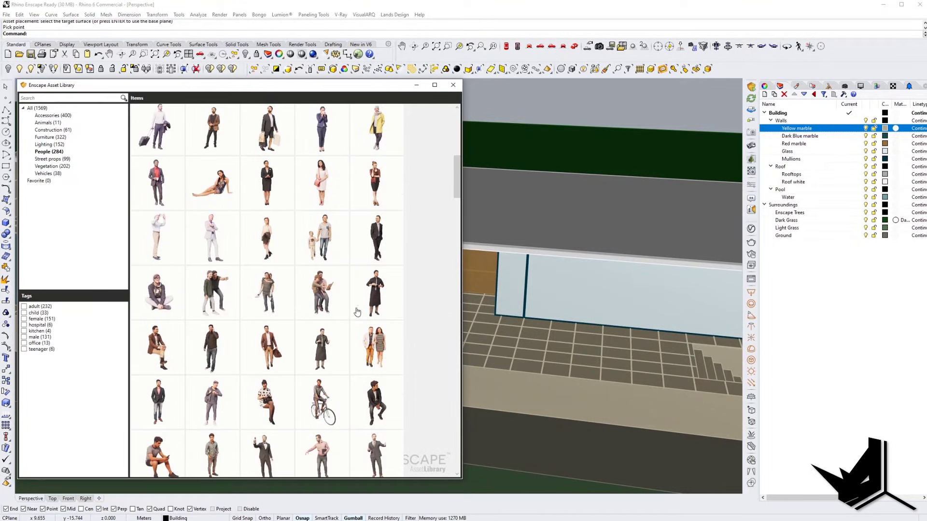
pyautogui.click(323, 332)
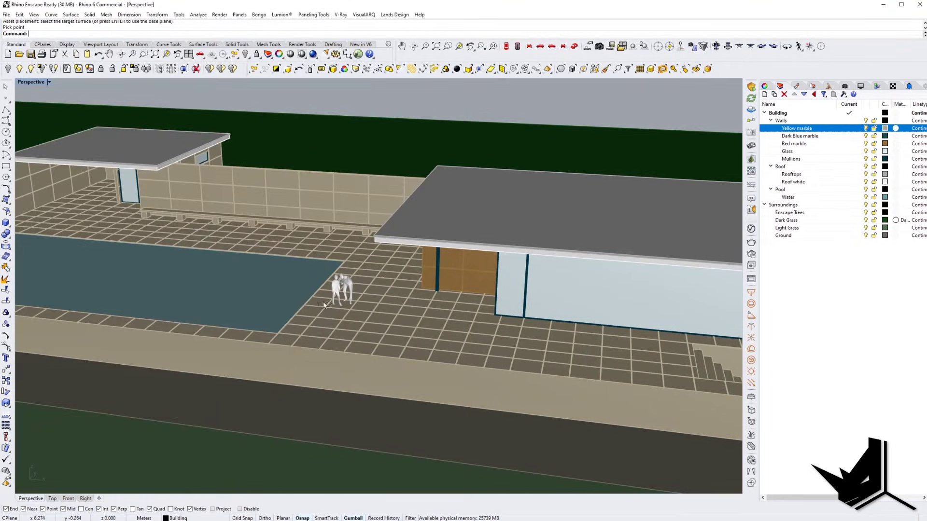
# - Move the placed pair of people to the Enscape Trees layer and make that layer current
pyautogui.click(349, 284)
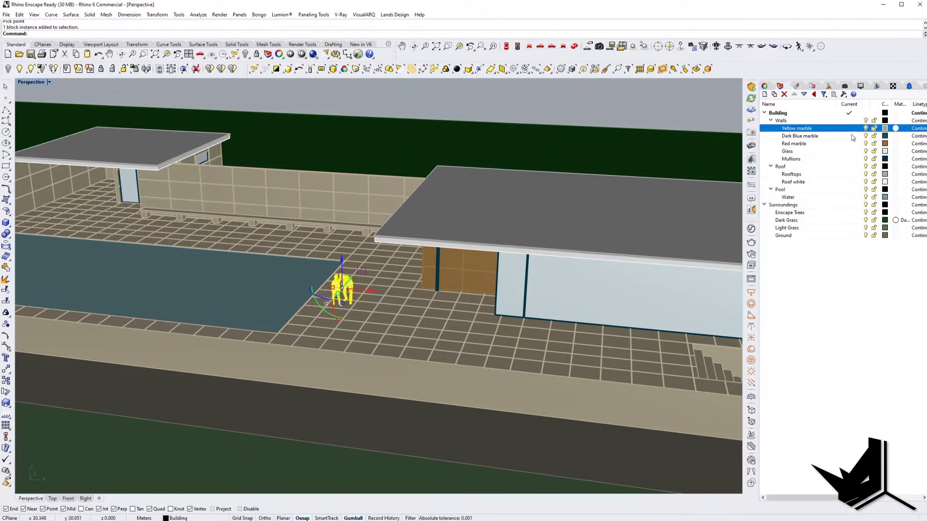
pyautogui.click(794, 213)
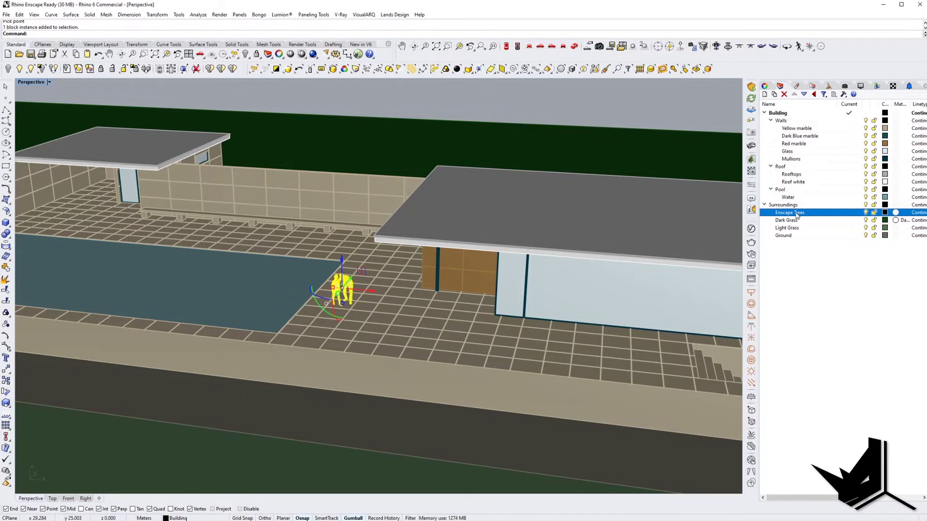
pyautogui.rightClick(797, 215)
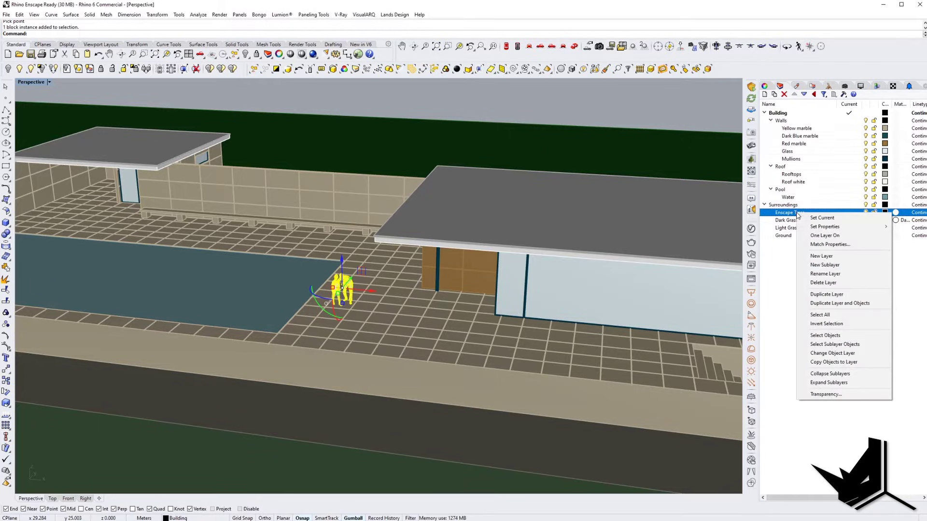
pyautogui.click(829, 357)
pyautogui.click(850, 213)
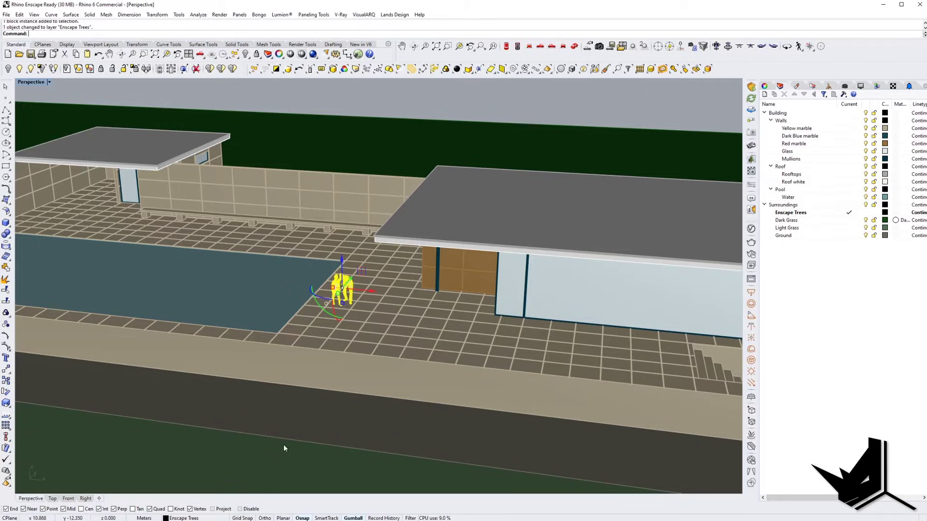
# - Place a second People asset of two people standing together on the terrace paving in front of the long bench
pyautogui.moveTo(159, 520)
pyautogui.click(201, 498)
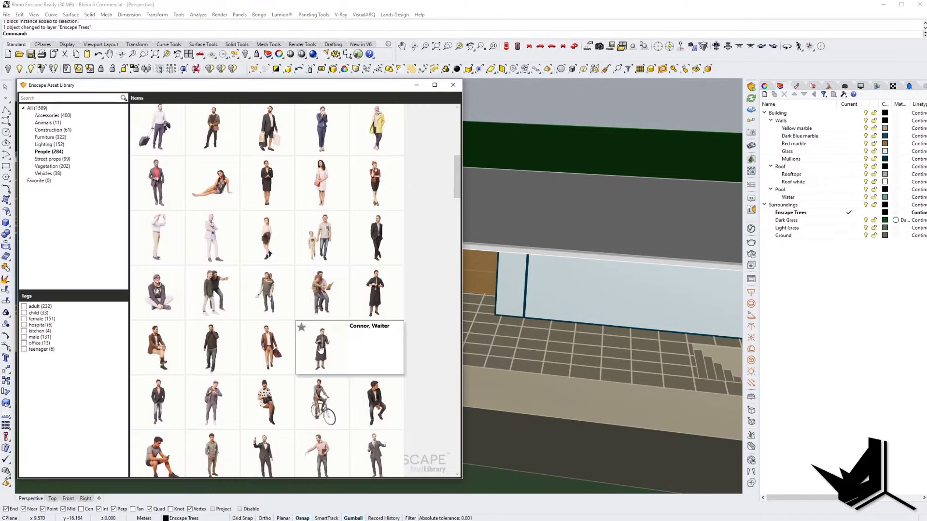
pyautogui.scroll(-2, 399, 287)
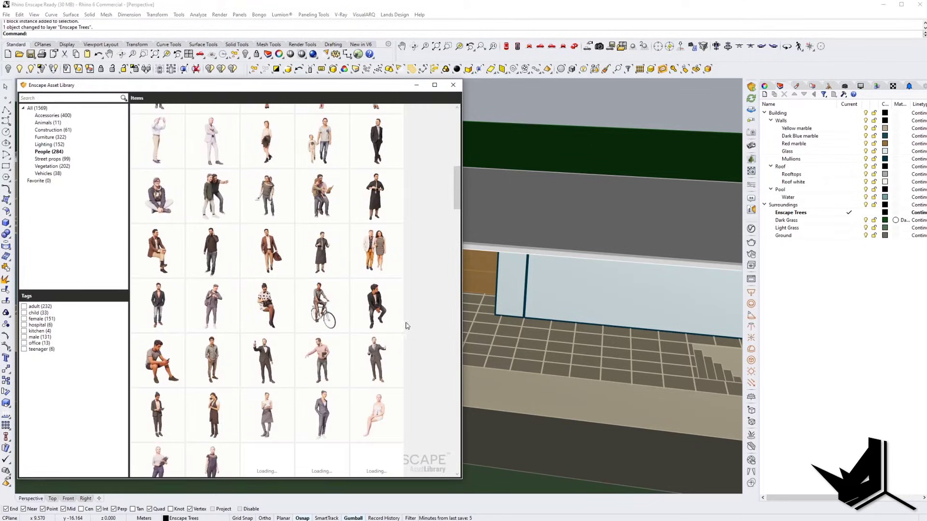
pyautogui.scroll(-2, 404, 325)
pyautogui.scroll(-2, 372, 323)
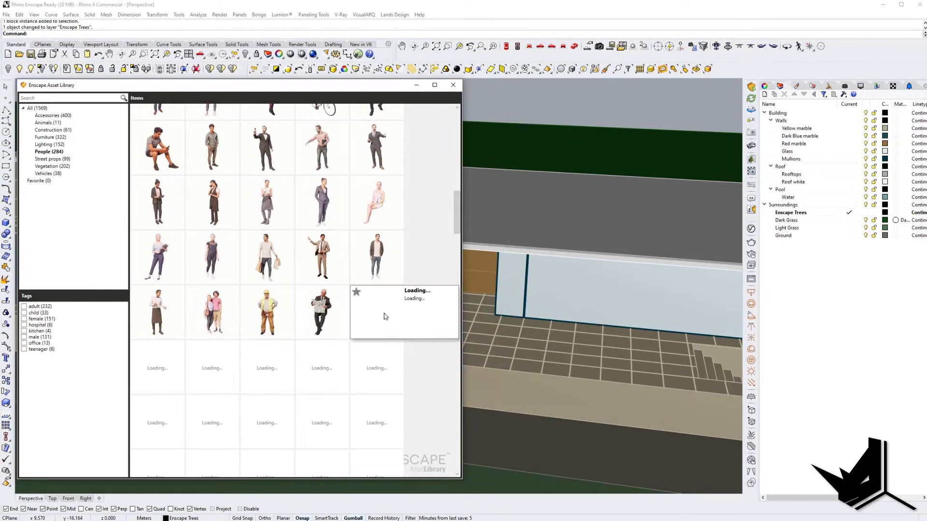
pyautogui.click(253, 323)
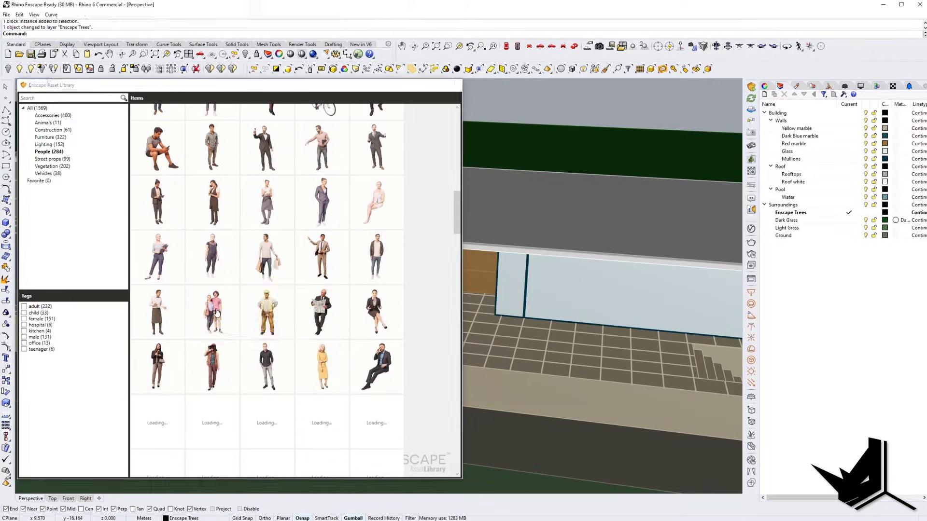
pyautogui.scroll(-3, 341, 264)
pyautogui.moveTo(339, 271); pyautogui.dragTo(446, 279, button='right')
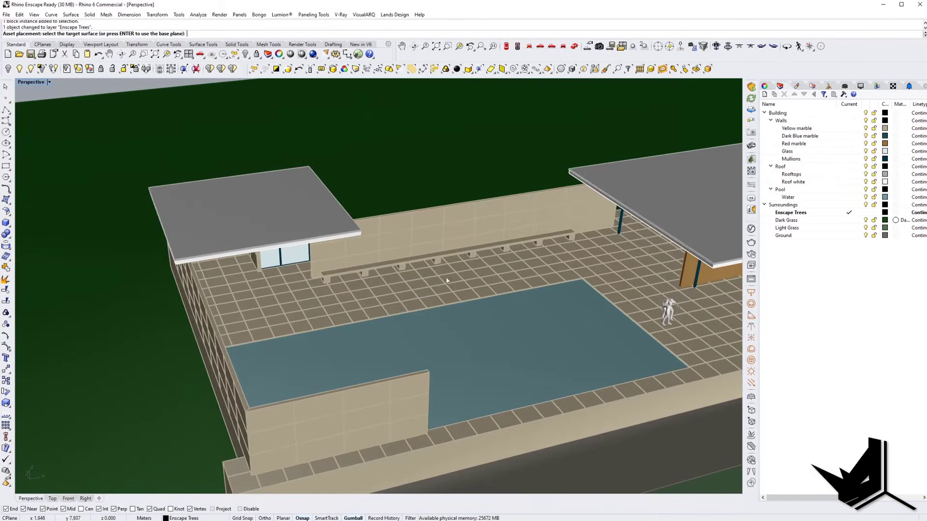
pyautogui.keyDown('shift'); pyautogui.moveTo(582, 263); pyautogui.dragTo(437, 300, button='right'); pyautogui.keyUp('shift')
pyautogui.scroll(5, 438, 284)
pyautogui.click(333, 307)
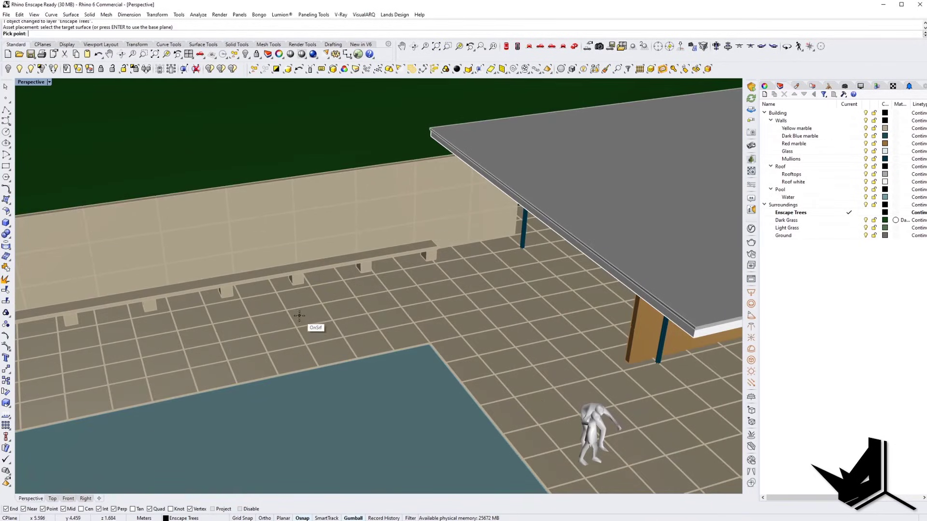
pyautogui.click(291, 313)
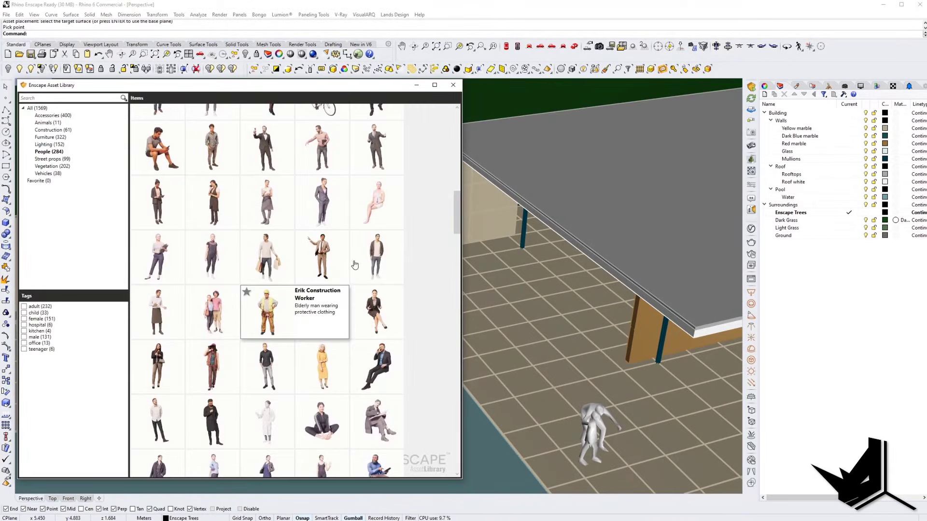
# - Scale up the pair of people beside the pool corner by a factor of about 1.17, using one foot as base point
pyautogui.click(417, 86)
pyautogui.moveTo(309, 316); pyautogui.dragTo(368, 285, button='right')
pyautogui.scroll(-4, 323, 273)
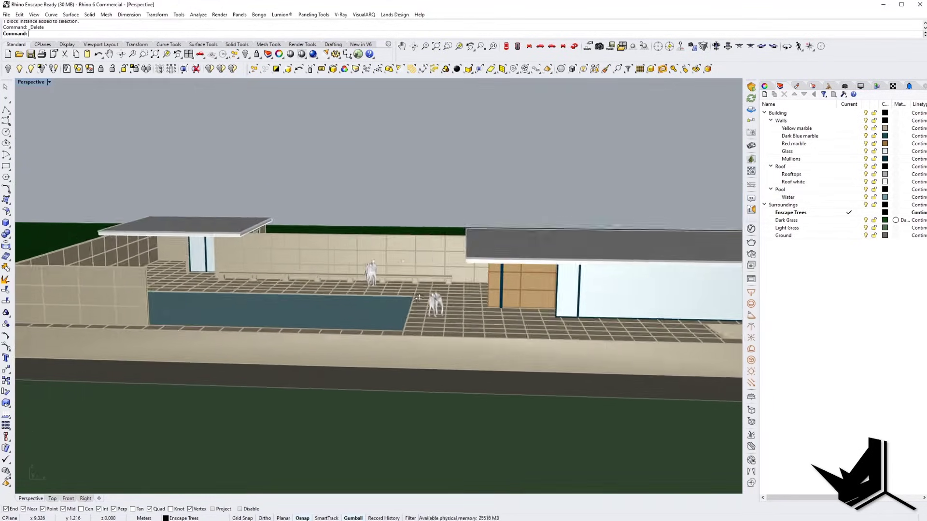
pyautogui.moveTo(429, 296); pyautogui.dragTo(423, 387, button='right')
pyautogui.scroll(9, 435, 310)
pyautogui.click(431, 321)
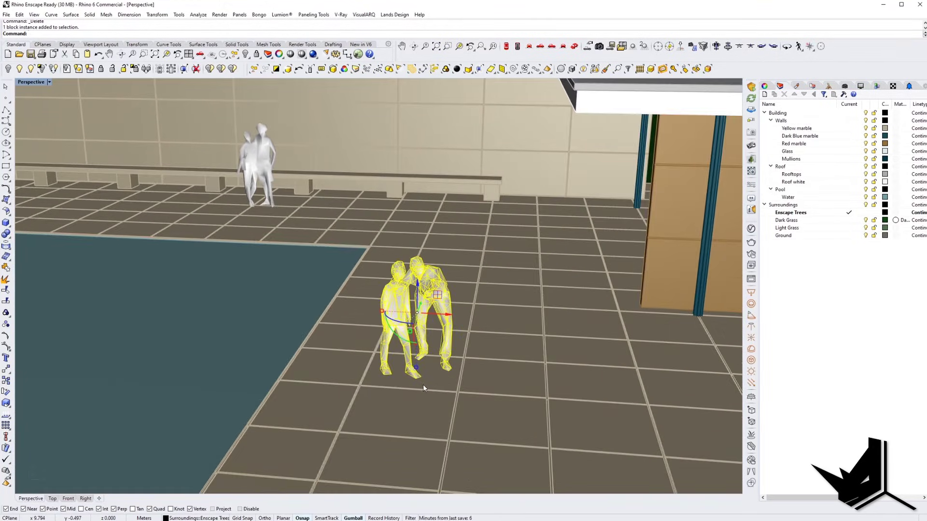
pyautogui.press('Return')
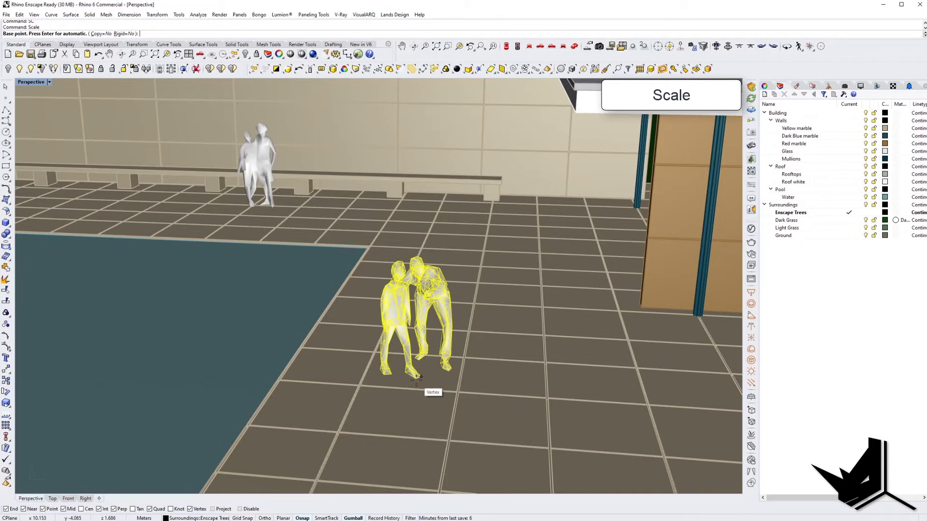
pyautogui.click(418, 377)
pyautogui.click(484, 377)
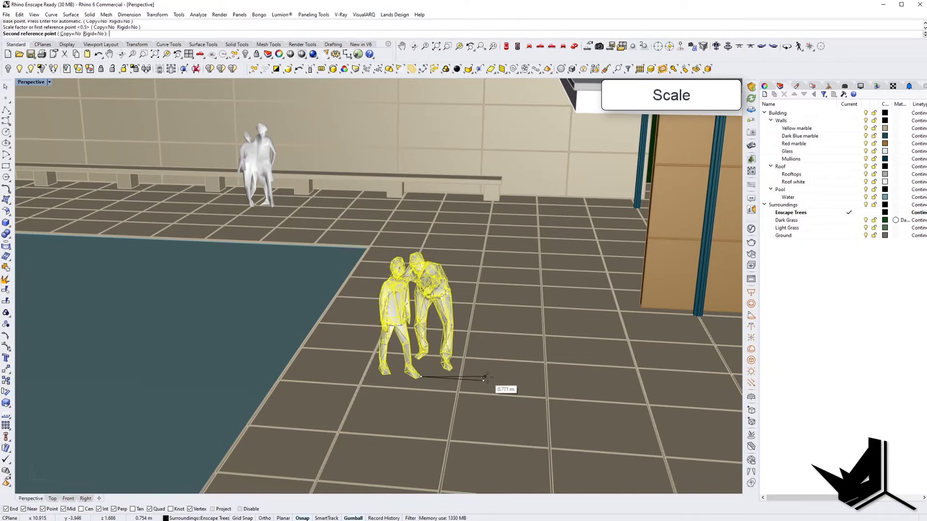
pyautogui.click(492, 378)
pyautogui.press('Escape')
# - Scale the pair of people in front of the bench down slightly, using a foot as base point
pyautogui.moveTo(492, 378); pyautogui.dragTo(419, 319, button='right')
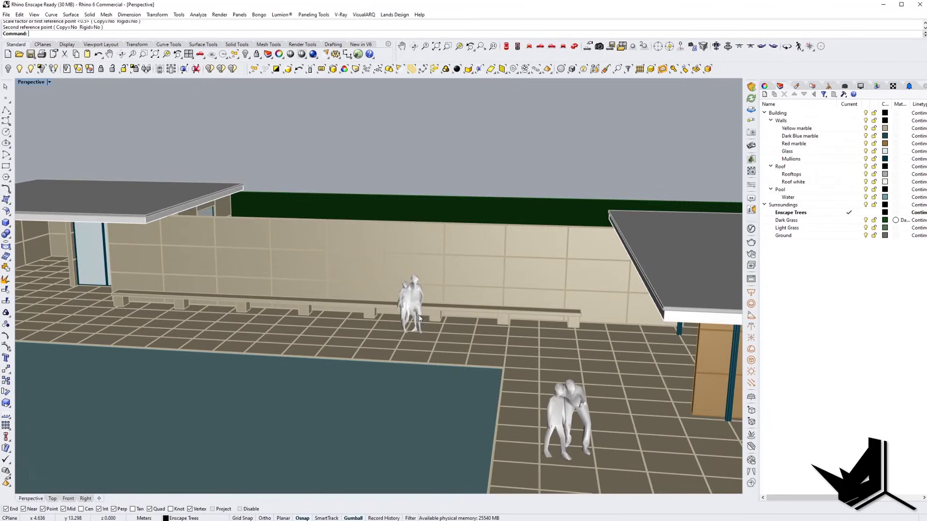
pyautogui.scroll(5, 419, 318)
pyautogui.click(419, 321)
pyautogui.scroll(2, 416, 355)
pyautogui.write('scale')
pyautogui.press('Return')
pyautogui.click(427, 366)
pyautogui.keyDown('shift'); pyautogui.click(453, 373); pyautogui.keyUp('shift')
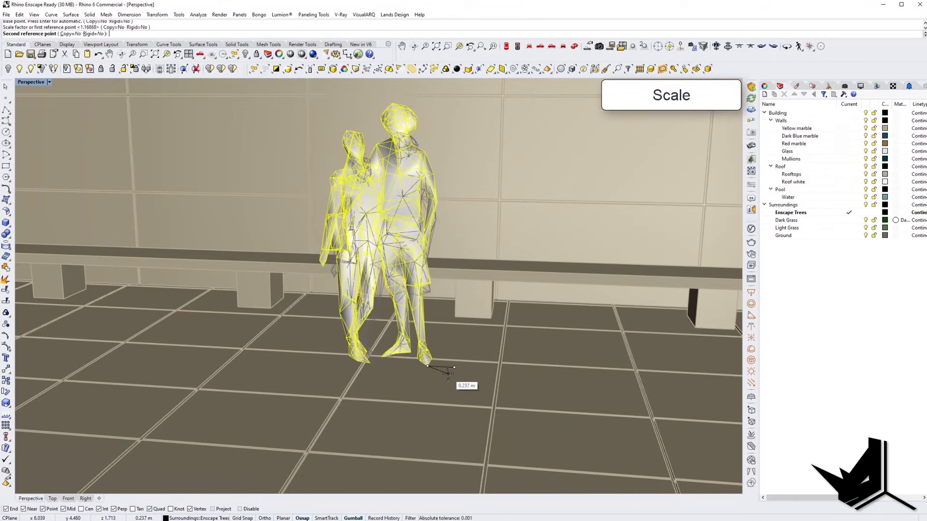
pyautogui.click(447, 370)
pyautogui.scroll(-4, 447, 363)
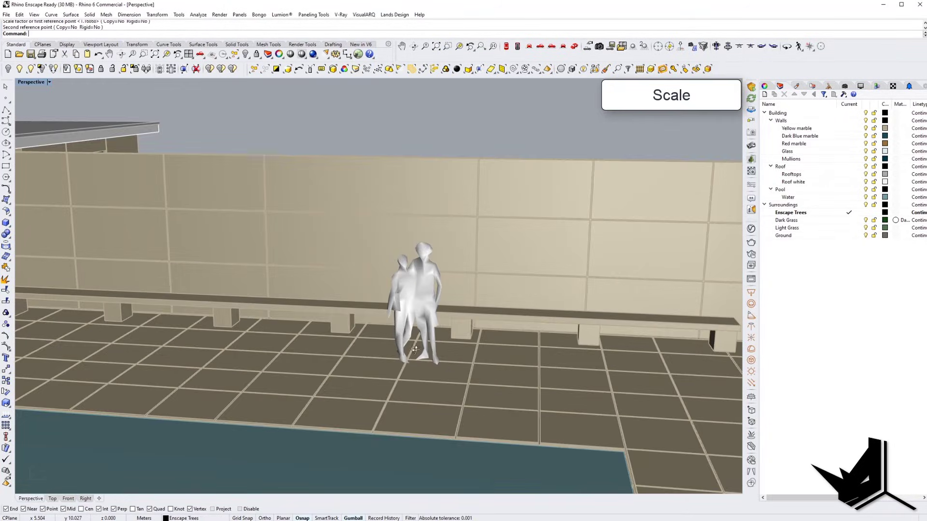
# - Place the Elm 9 vegetation asset on the dark grass behind the long terrace wall
pyautogui.scroll(-6, 415, 350)
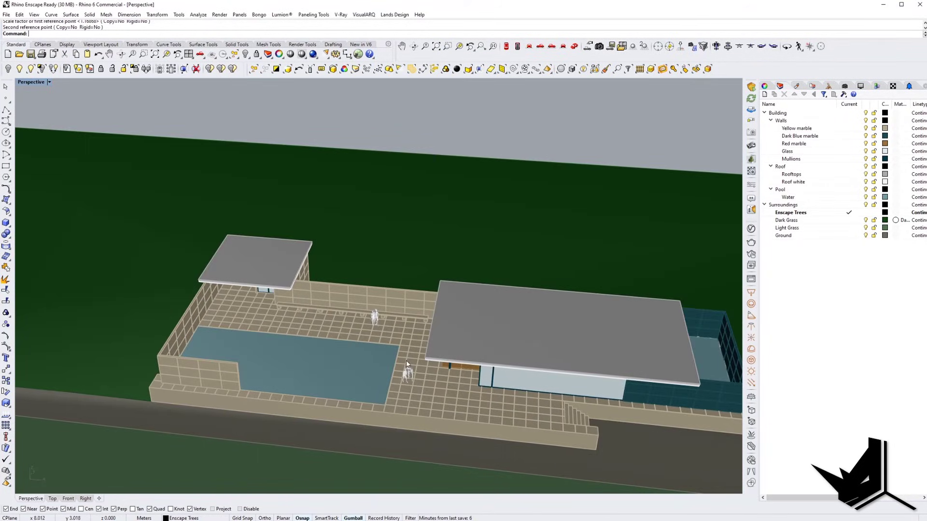
pyautogui.click(200, 498)
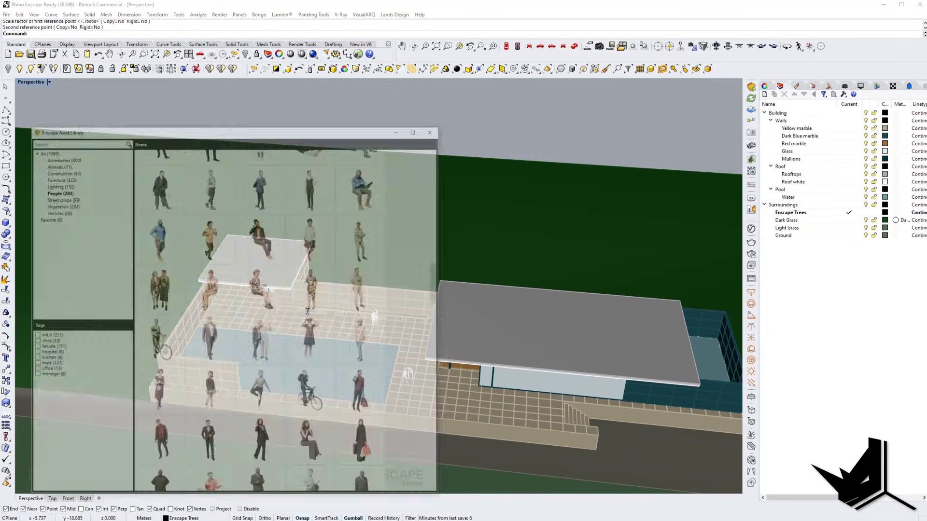
pyautogui.click(53, 168)
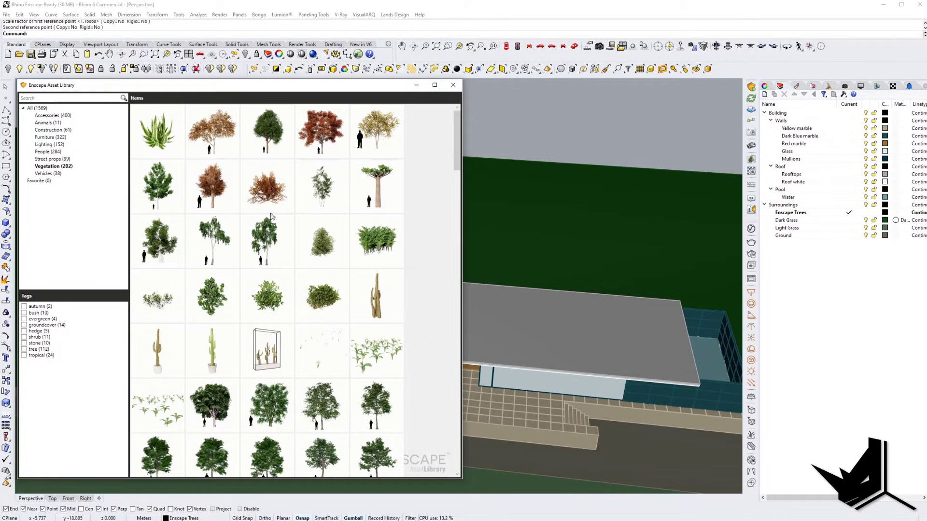
pyautogui.moveTo(457, 141); pyautogui.dragTo(454, 180)
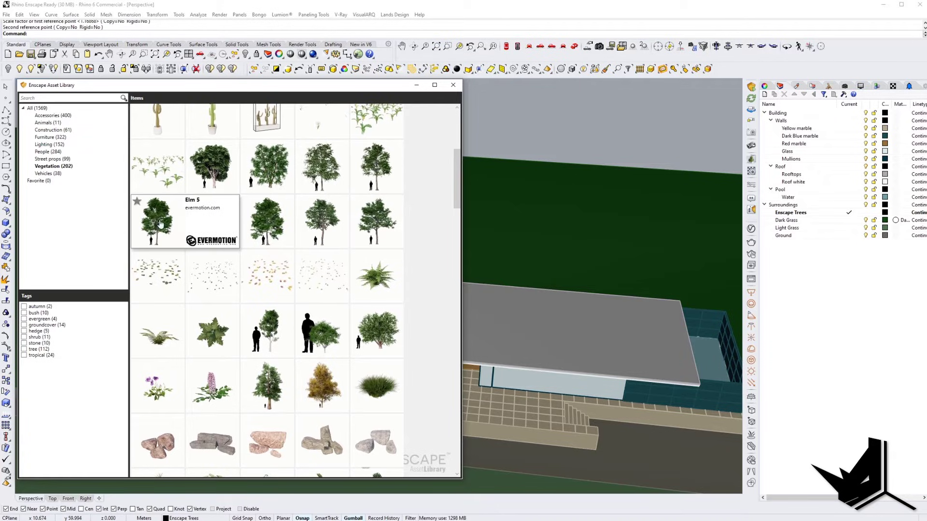
pyautogui.moveTo(364, 225)
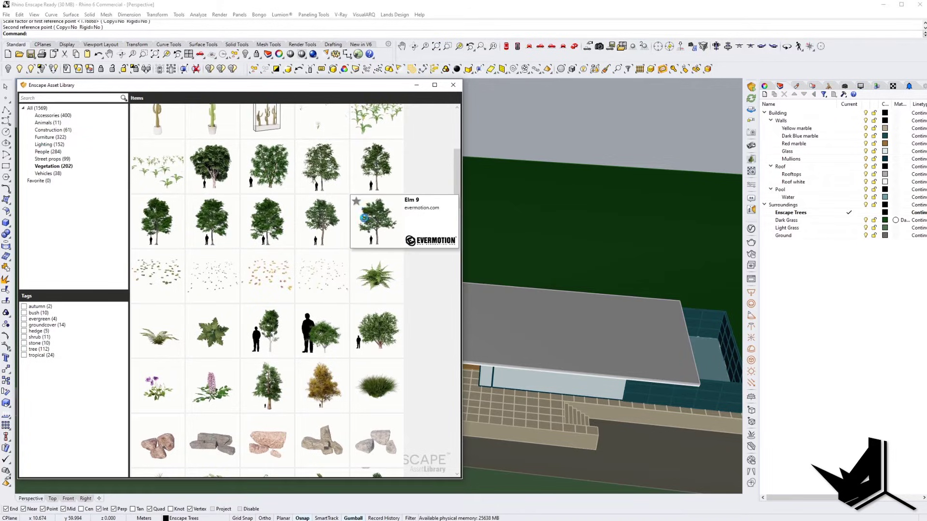
pyautogui.click(364, 218)
pyautogui.click(405, 261)
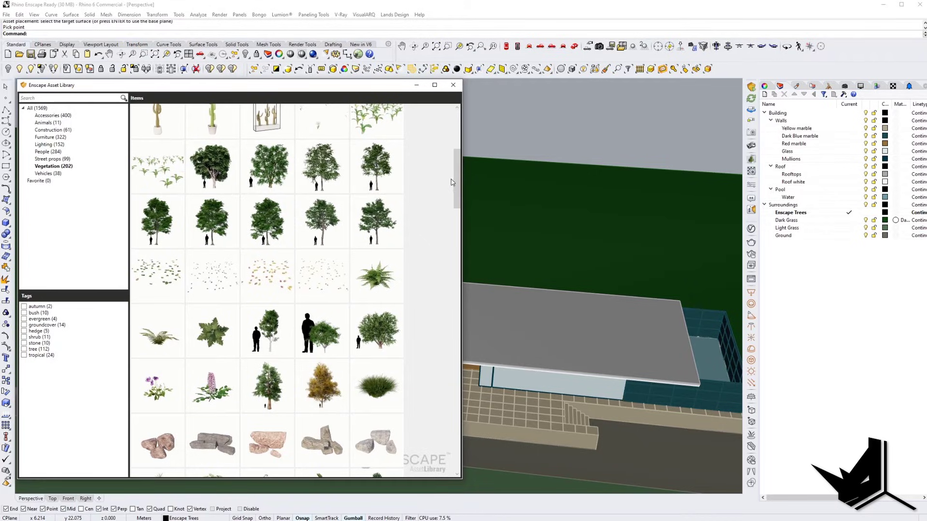
# - Place two more library trees in a row on the dark grass behind the large roof
pyautogui.scroll(1, 324, 227)
pyautogui.click(315, 235)
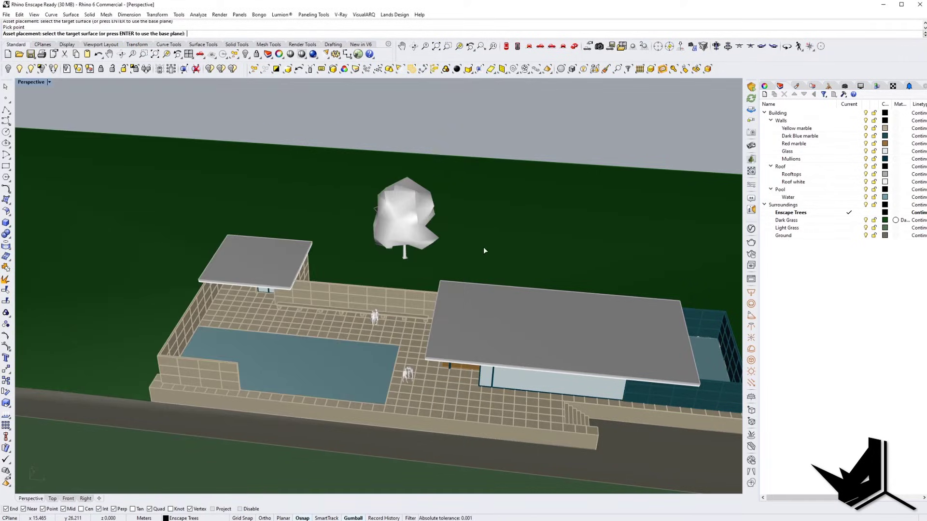
pyautogui.click(490, 256)
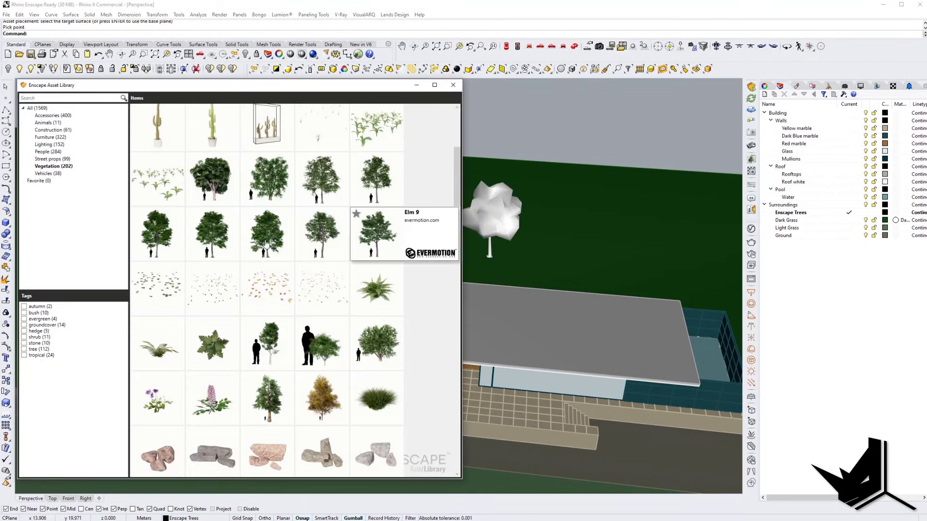
pyautogui.click(601, 269)
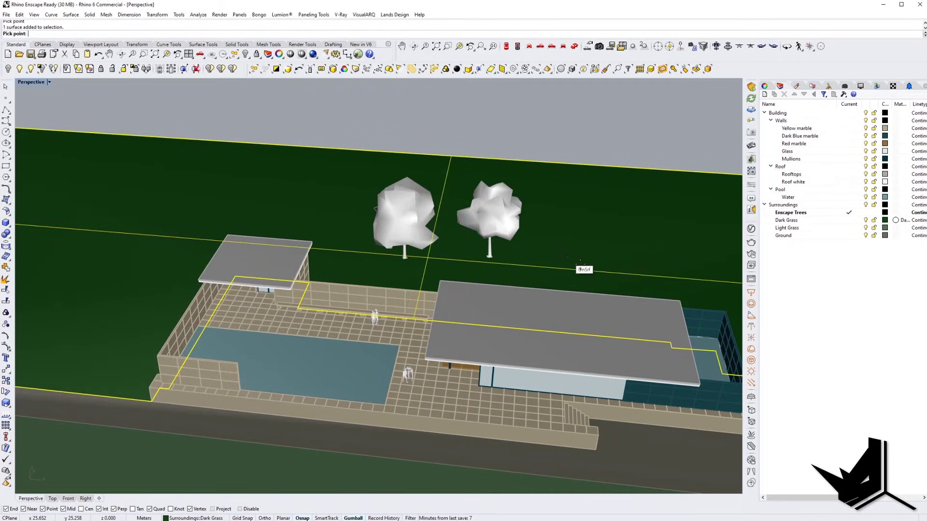
pyautogui.click(580, 263)
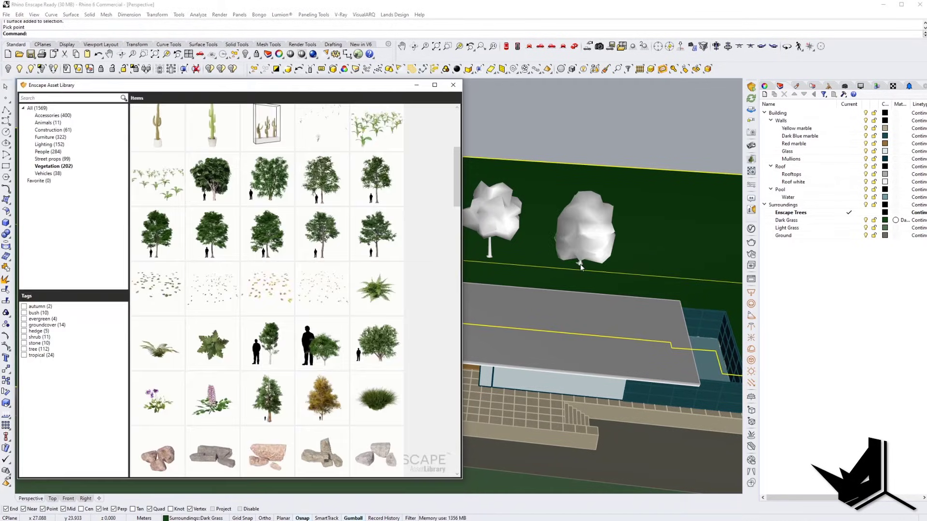
# - Extend the tree row with two trees on the grass around the small roof and one behind the large roof's far end
pyautogui.click(210, 239)
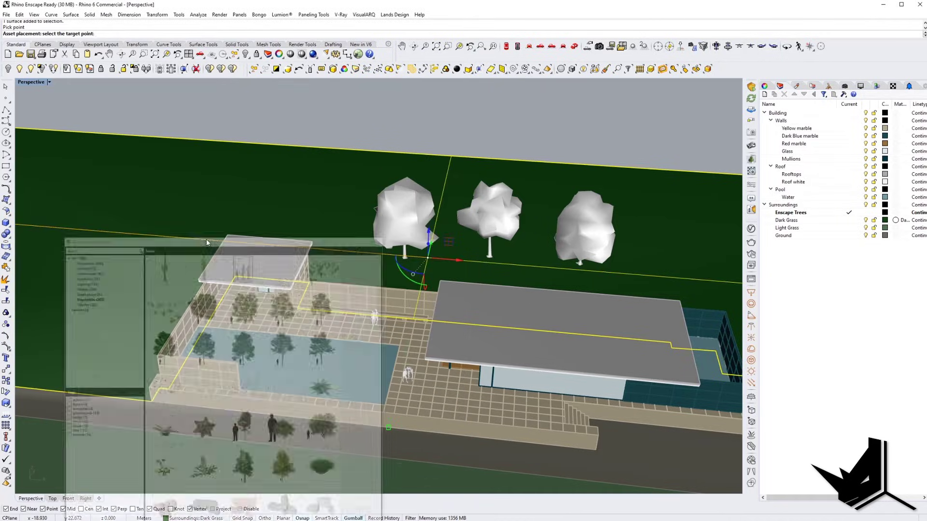
pyautogui.click(307, 223)
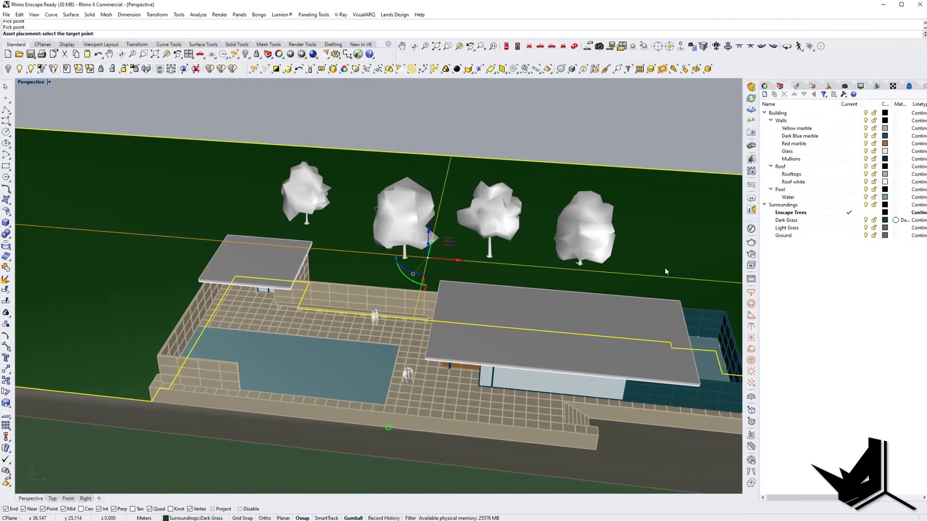
pyautogui.click(675, 277)
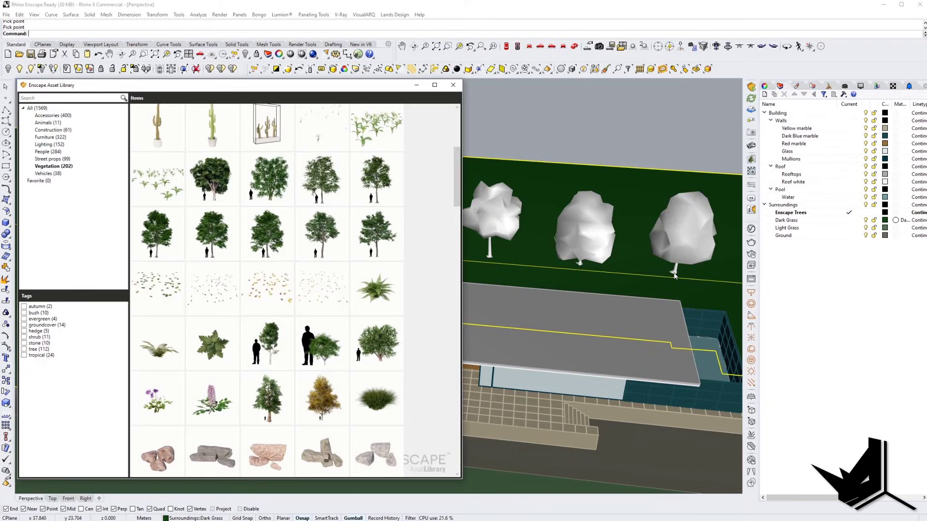
pyautogui.click(379, 179)
pyautogui.click(175, 256)
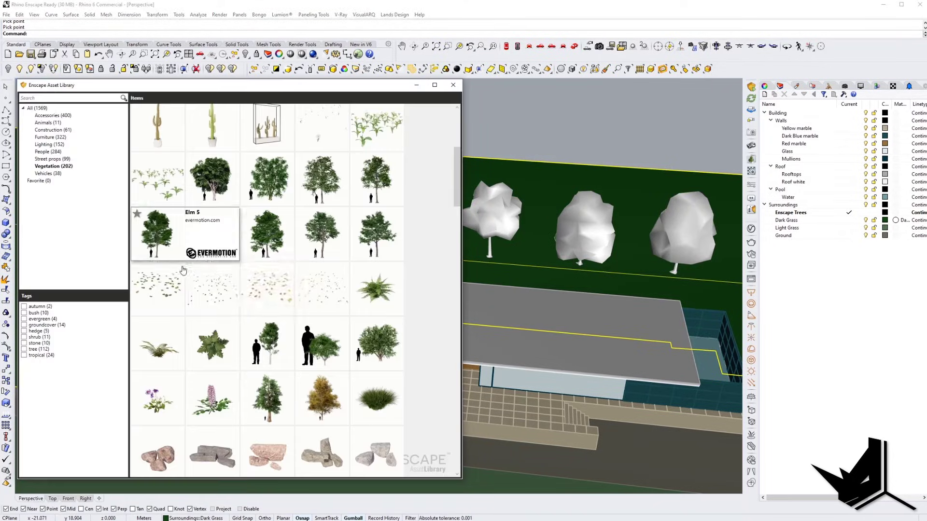
# - Place another tree on the grass beyond the large roof and a large broad-crowned tree between the two trees near the small roof
pyautogui.moveTo(322, 190)
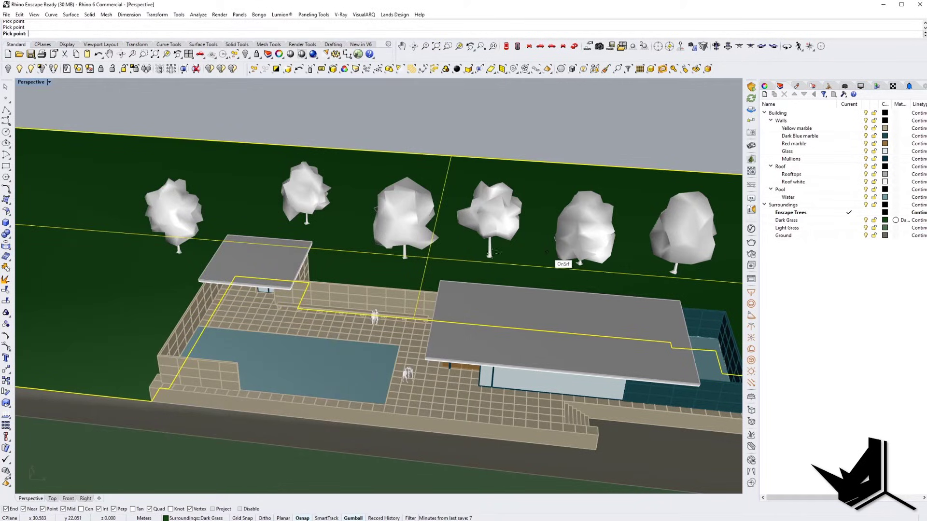
pyautogui.keyDown('shift'); pyautogui.moveTo(493, 252); pyautogui.dragTo(371, 228, button='right'); pyautogui.keyUp('shift')
pyautogui.click(617, 297)
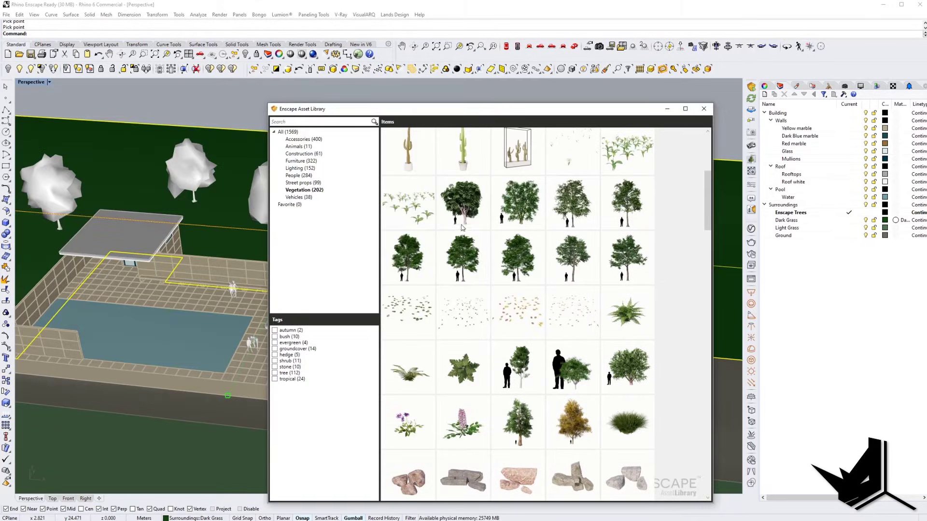
pyautogui.click(462, 228)
pyautogui.click(144, 198)
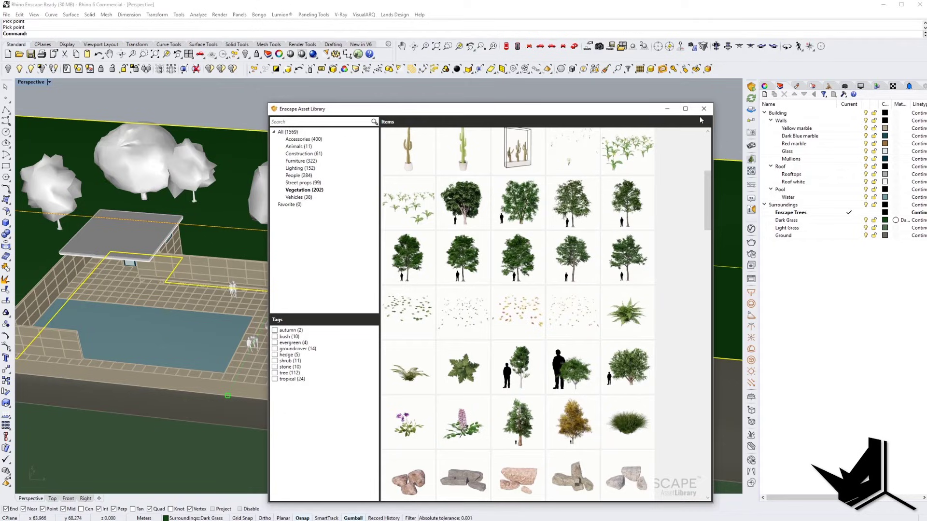
pyautogui.scroll(-3, 517, 246)
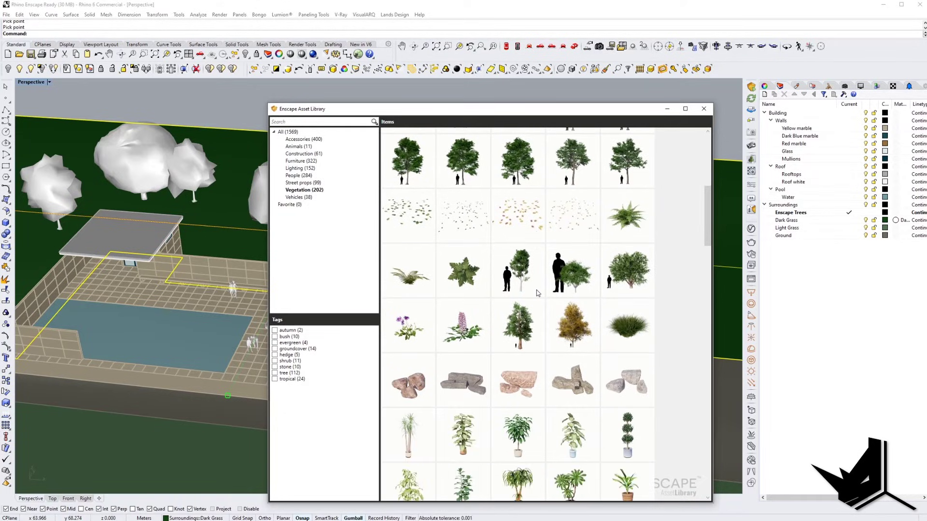
pyautogui.scroll(2, 558, 288)
pyautogui.moveTo(642, 358)
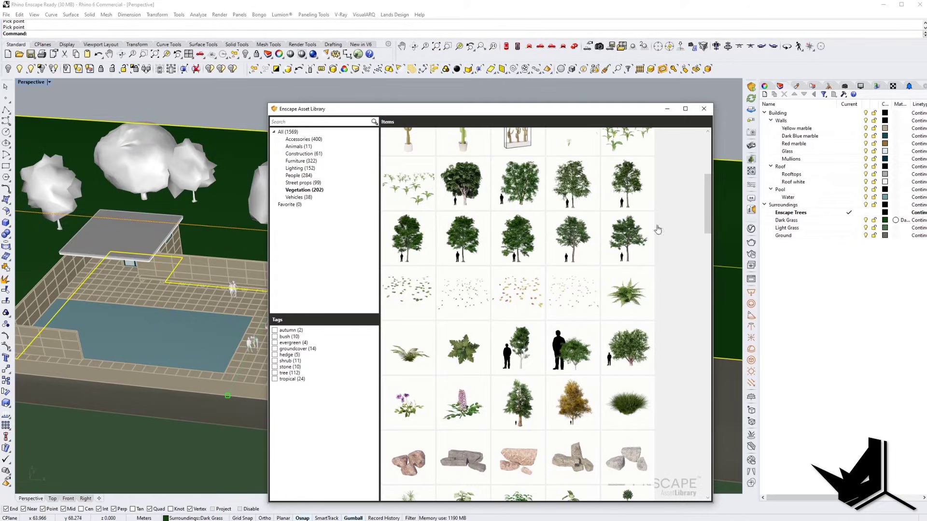
pyautogui.click(636, 356)
pyautogui.scroll(3, 330, 270)
pyautogui.moveTo(330, 271)
pyautogui.keyDown('shift'); pyautogui.mouseDown(button='right')
pyautogui.moveTo(381, 236)
pyautogui.moveTo(328, 260)
pyautogui.mouseUp(button='right'); pyautogui.keyUp('shift')
pyautogui.press('Escape')
# - Move the large tree and its two neighbouring smaller trees closer to the small roof, working from an overhead view
pyautogui.click(296, 192)
pyautogui.moveTo(296, 192); pyautogui.dragTo(314, 250, button='right')
pyautogui.moveTo(290, 203); pyautogui.dragTo(307, 241)
pyautogui.click(336, 148)
pyautogui.moveTo(359, 126); pyautogui.dragTo(331, 169)
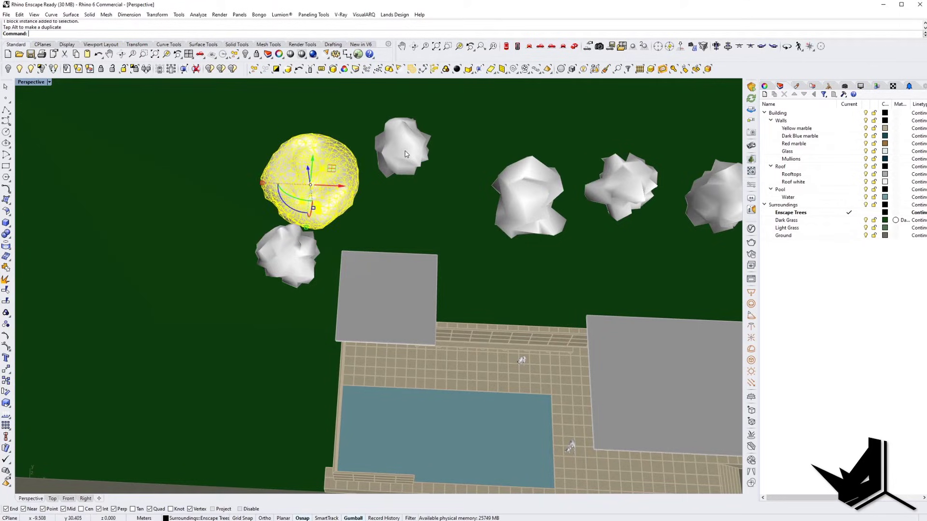
pyautogui.click(419, 146)
pyautogui.moveTo(425, 133); pyautogui.dragTo(426, 185)
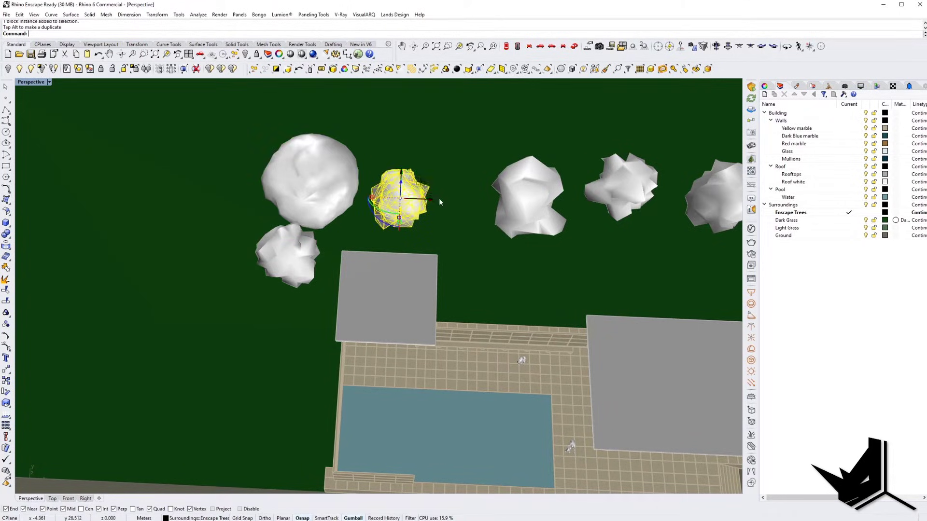
# - Duplicate the small tree beside the large broad-crowned tree onto the grass farther behind the small roof
pyautogui.moveTo(435, 190); pyautogui.dragTo(415, 201, button='right')
pyautogui.keyDown('alt'); pyautogui.moveTo(430, 217); pyautogui.dragTo(495, 169); pyautogui.keyUp('alt')
pyautogui.moveTo(496, 202); pyautogui.dragTo(488, 222, button='right')
pyautogui.scroll(5, 488, 222)
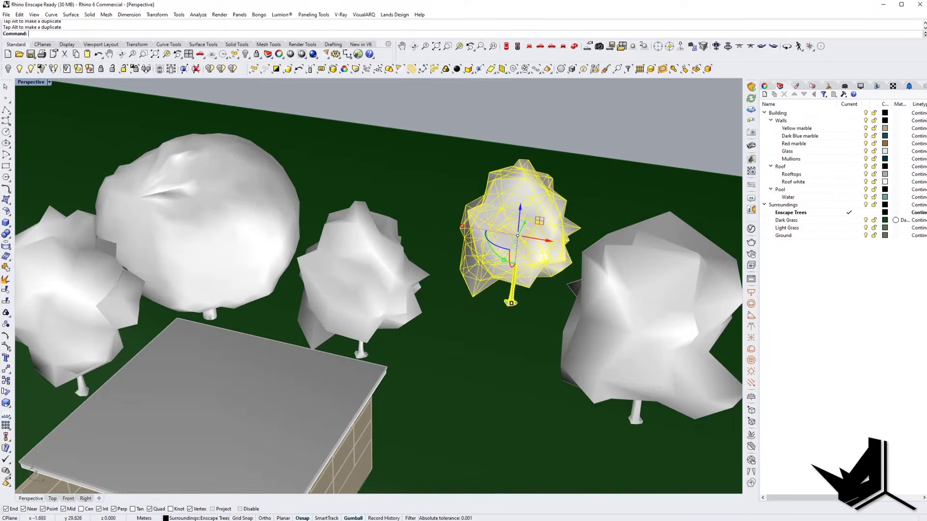
# - Scale the duplicated tree by a factor of 1.2 from the base of its trunk
pyautogui.write('scale')
pyautogui.press('Return')
pyautogui.click(509, 303)
pyautogui.write('1.2')
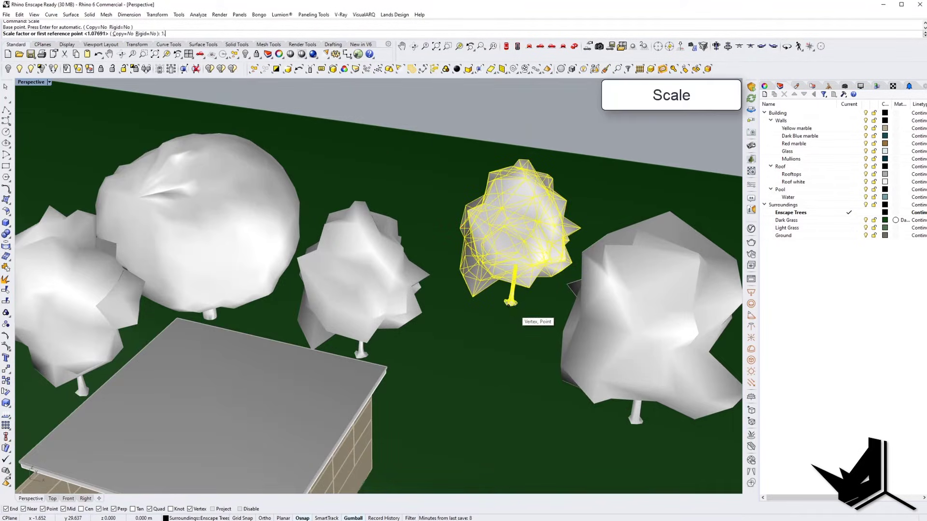
pyautogui.press('Return')
pyautogui.press('Escape')
# - Move the lopsided tree between the two roofs closer to the small roof, just in front of the scaled copy
pyautogui.scroll(-3, 387, 231)
pyautogui.moveTo(393, 232); pyautogui.dragTo(463, 287, button='right')
pyautogui.click(515, 241)
pyautogui.moveTo(491, 242); pyautogui.dragTo(553, 237, button='right')
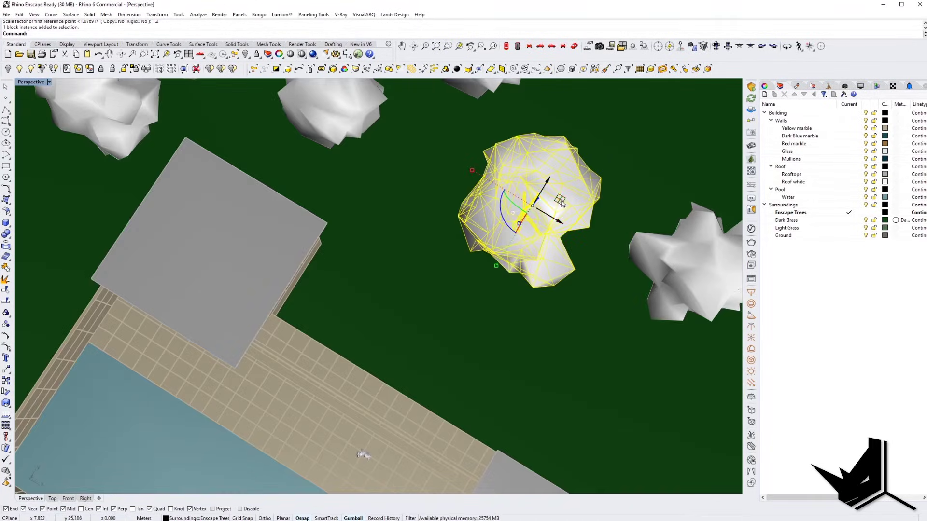
pyautogui.moveTo(561, 203); pyautogui.dragTo(367, 245)
pyautogui.moveTo(461, 256); pyautogui.dragTo(493, 246, button='right')
pyautogui.scroll(-9, 466, 237)
pyautogui.scroll(7, 483, 269)
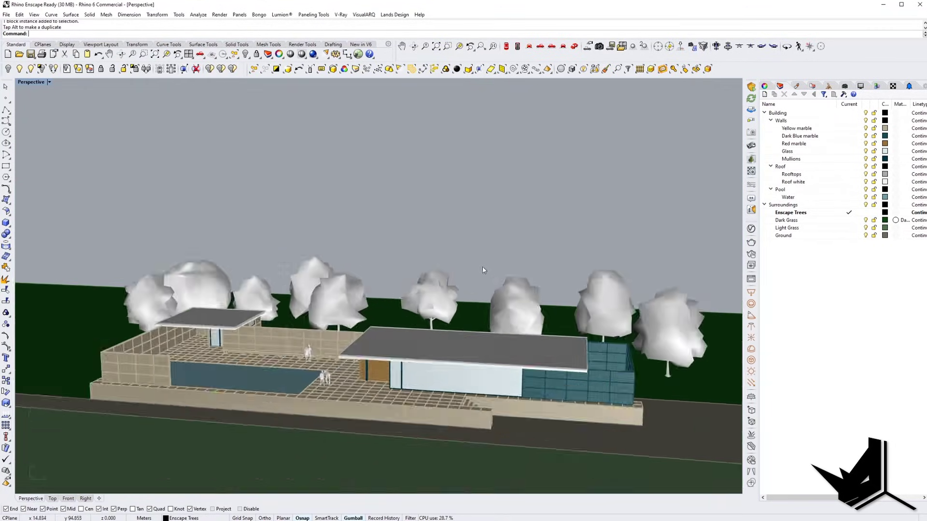
# - Duplicate the large broad-crowned tree onto the grass directly behind the large roof
pyautogui.moveTo(386, 205); pyautogui.dragTo(359, 256, button='right')
pyautogui.click(115, 214)
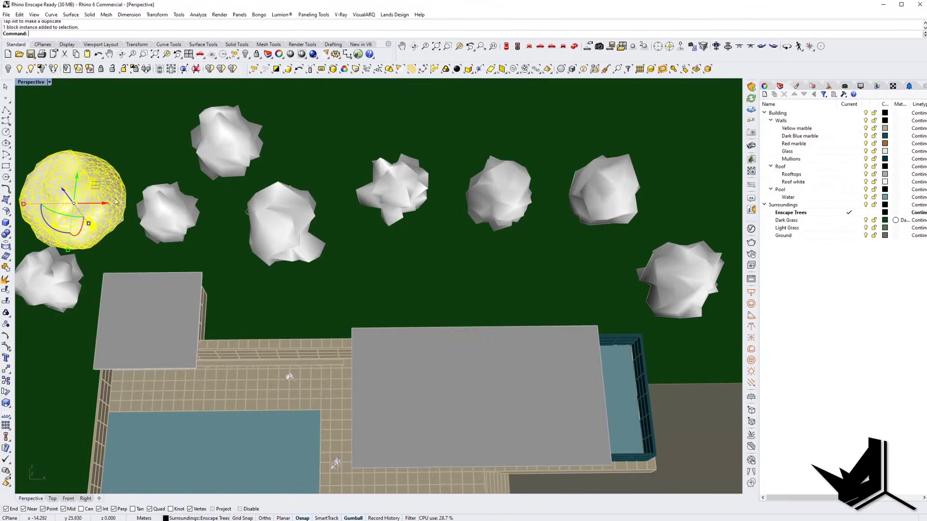
pyautogui.keyDown('alt'); pyautogui.moveTo(91, 182); pyautogui.dragTo(456, 242); pyautogui.keyUp('alt')
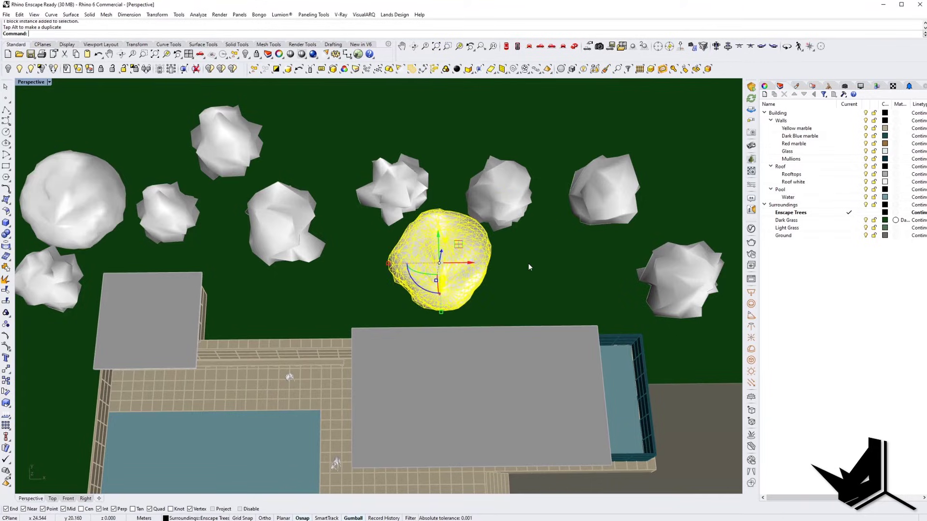
pyautogui.click(528, 263)
# - Duplicate the last tree of the back row onto the grass beyond the large roof's far end, near the road
pyautogui.moveTo(529, 263); pyautogui.dragTo(541, 213, button='right')
pyautogui.keyDown('shift'); pyautogui.moveTo(562, 325); pyautogui.dragTo(410, 282, button='right'); pyautogui.keyUp('shift')
pyautogui.click(563, 245)
pyautogui.moveTo(562, 244); pyautogui.dragTo(445, 346, button='right')
pyautogui.keyDown('alt'); pyautogui.moveTo(418, 346); pyautogui.dragTo(239, 346); pyautogui.keyUp('alt')
pyautogui.press('Escape')
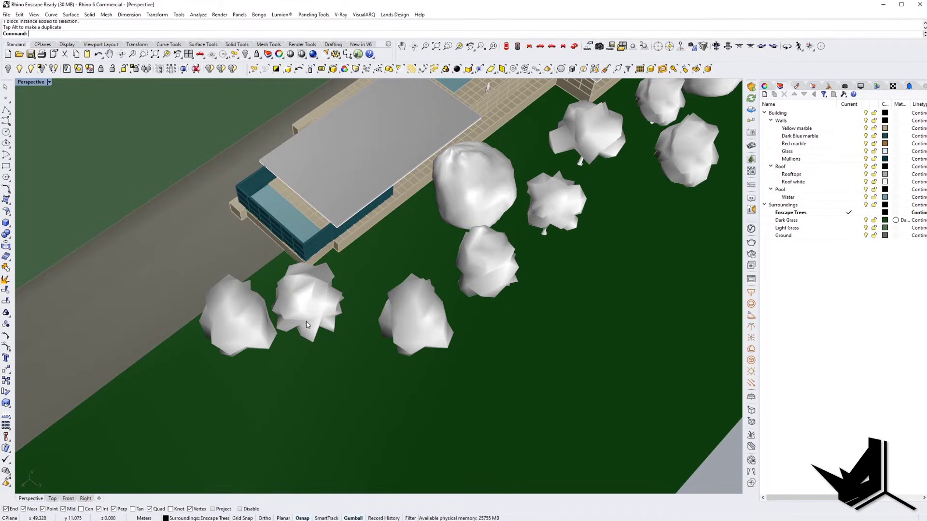
# - Shift the tree nearest the dark blue marble walls slightly away from the new copy by the road
pyautogui.click(307, 323)
pyautogui.moveTo(308, 320)
pyautogui.mouseDown(button='right')
pyautogui.moveTo(331, 321)
pyautogui.moveTo(303, 337)
pyautogui.mouseUp(button='right')
pyautogui.moveTo(304, 337); pyautogui.dragTo(324, 330)
pyautogui.press('Escape')
pyautogui.moveTo(328, 329); pyautogui.dragTo(419, 289, button='right')
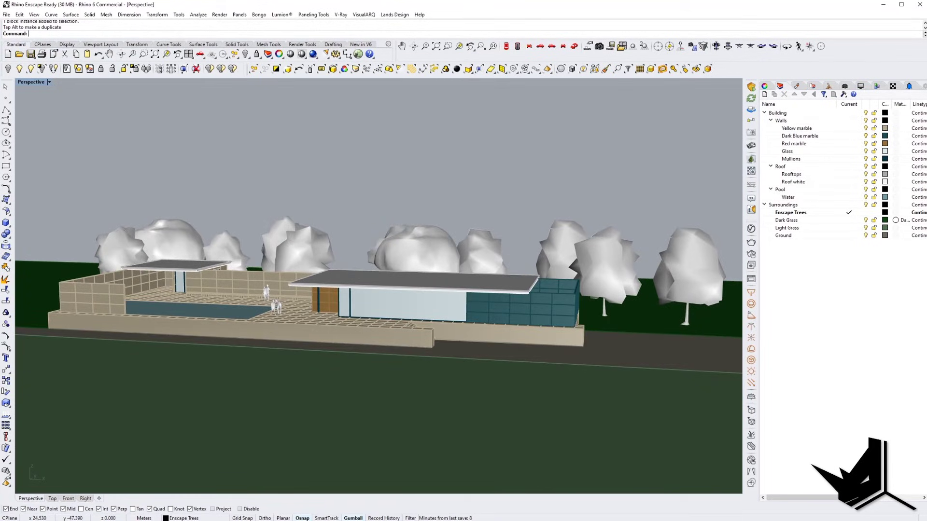
# - Switch to the Enscape render window and inspect the pavilion, people and trees from several angles
pyautogui.click(158, 520)
pyautogui.click(129, 502)
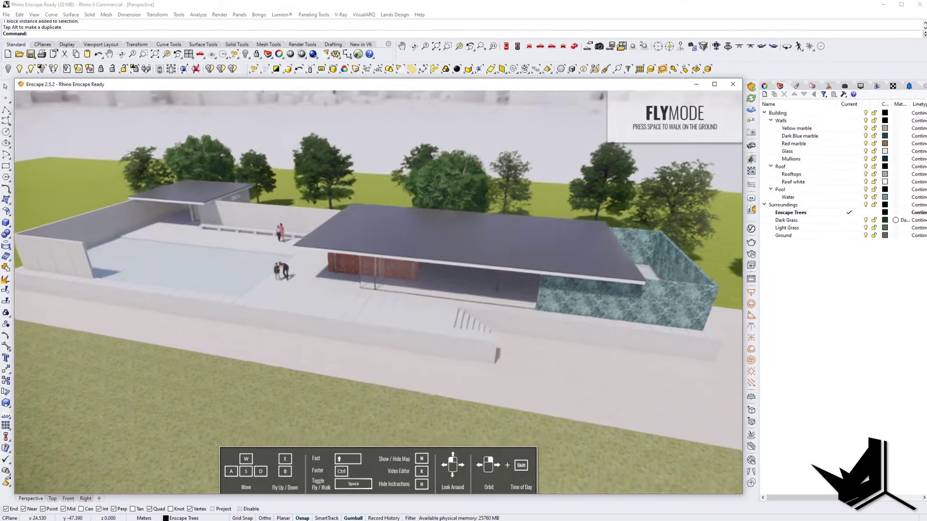
pyautogui.moveTo(242, 326); pyautogui.dragTo(283, 312, button='right')
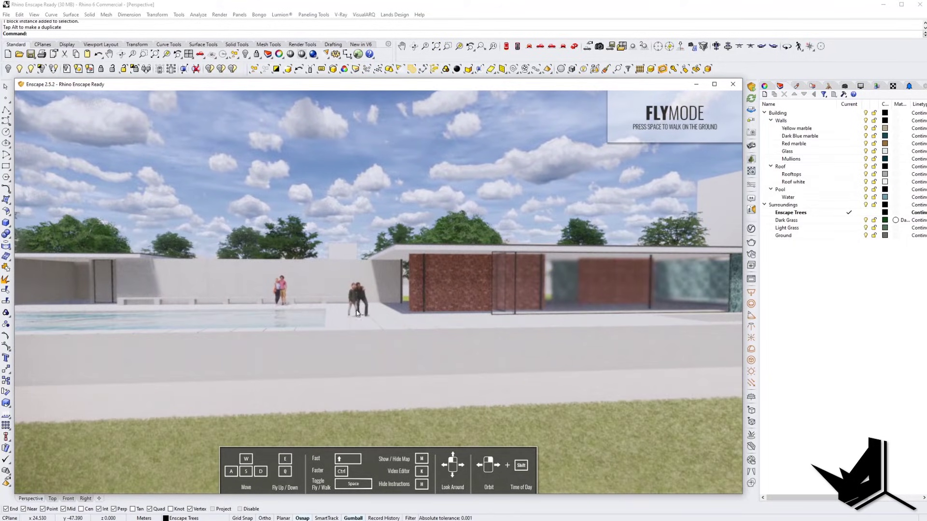
pyautogui.moveTo(454, 314); pyautogui.dragTo(286, 316, button='right')
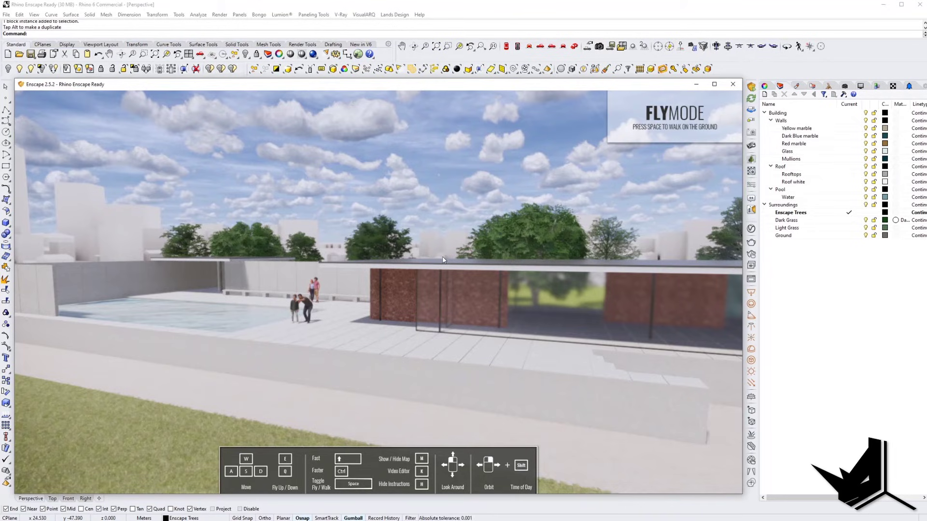
pyautogui.moveTo(348, 286); pyautogui.dragTo(454, 295, button='right')
pyautogui.moveTo(415, 243); pyautogui.dragTo(424, 242, button='right')
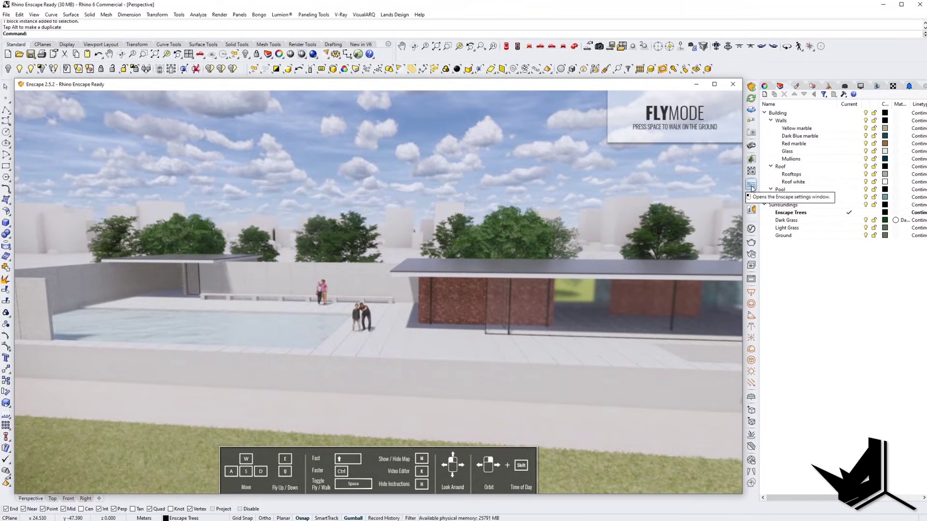
# - Open the Enscape settings window beside the pavilion view and show its atmosphere options
pyautogui.click(751, 187)
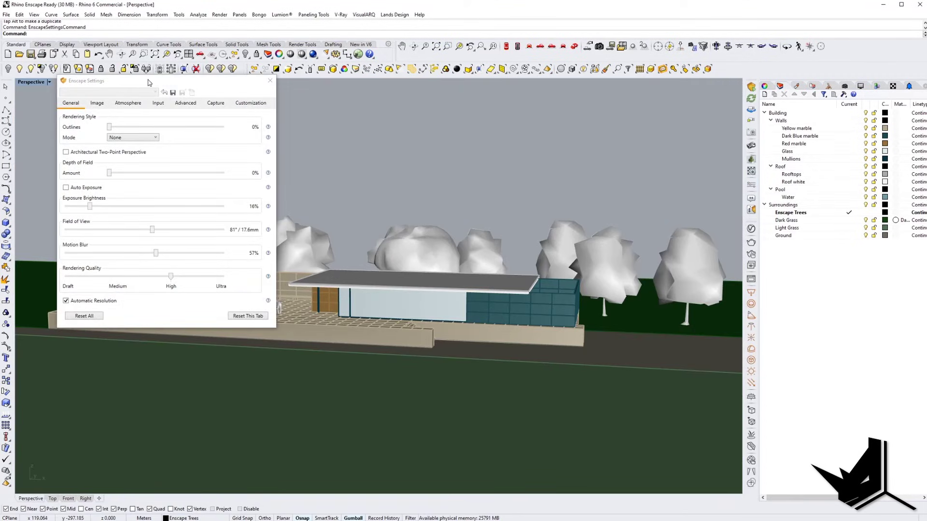
pyautogui.moveTo(148, 82); pyautogui.dragTo(469, 120)
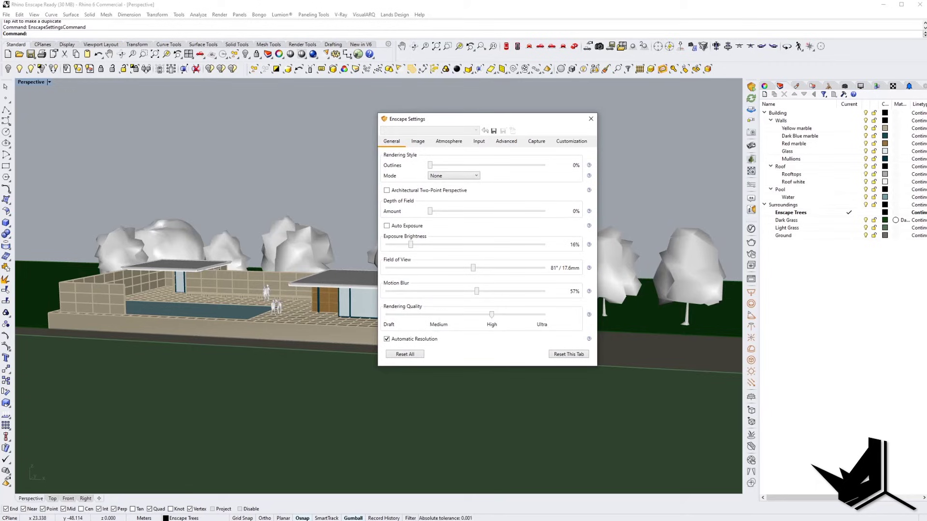
pyautogui.moveTo(156, 520)
pyautogui.moveTo(499, 119); pyautogui.dragTo(545, 123)
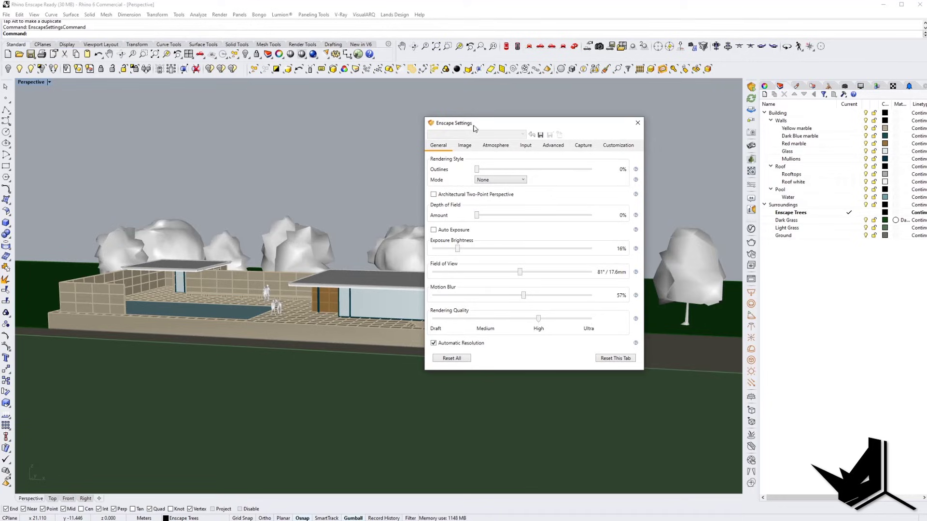
pyautogui.click(497, 146)
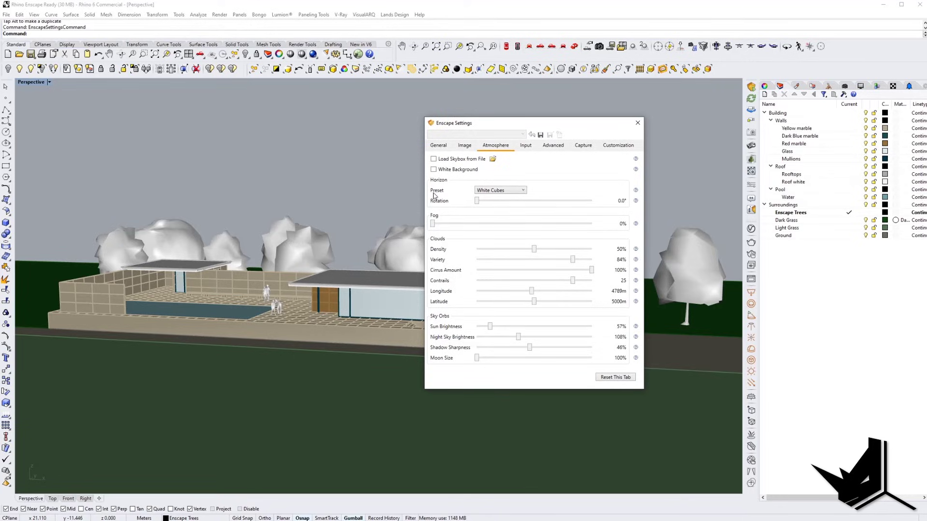
# - Try the Clear horizon preset and view it in the render window
pyautogui.click(508, 191)
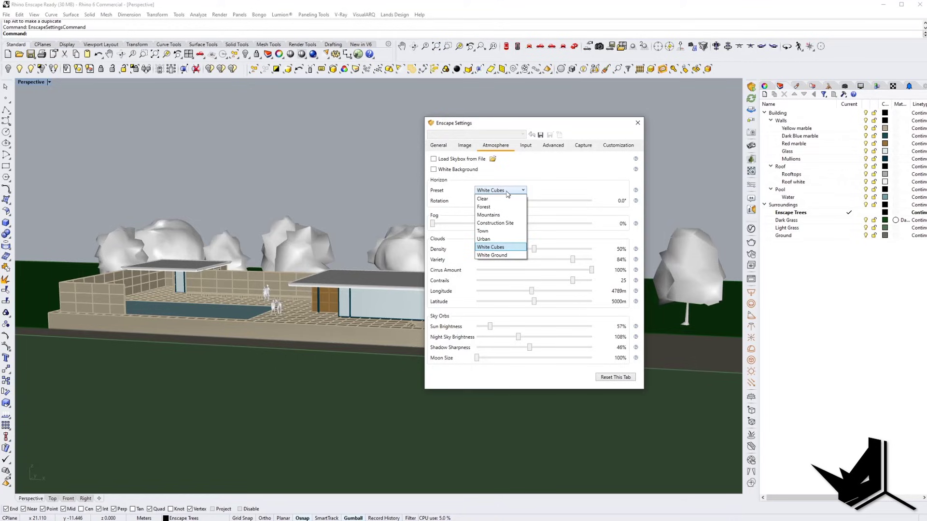
pyautogui.click(508, 192)
pyautogui.click(488, 190)
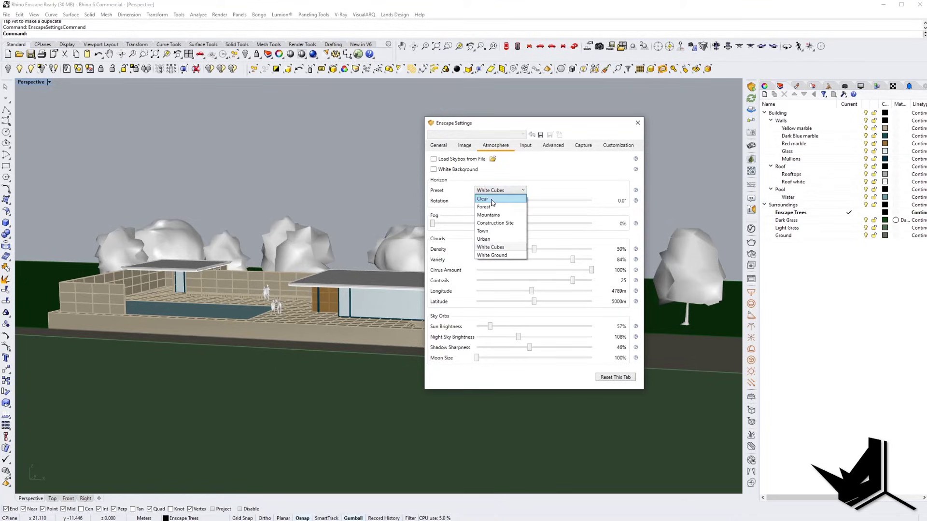
pyautogui.click(483, 198)
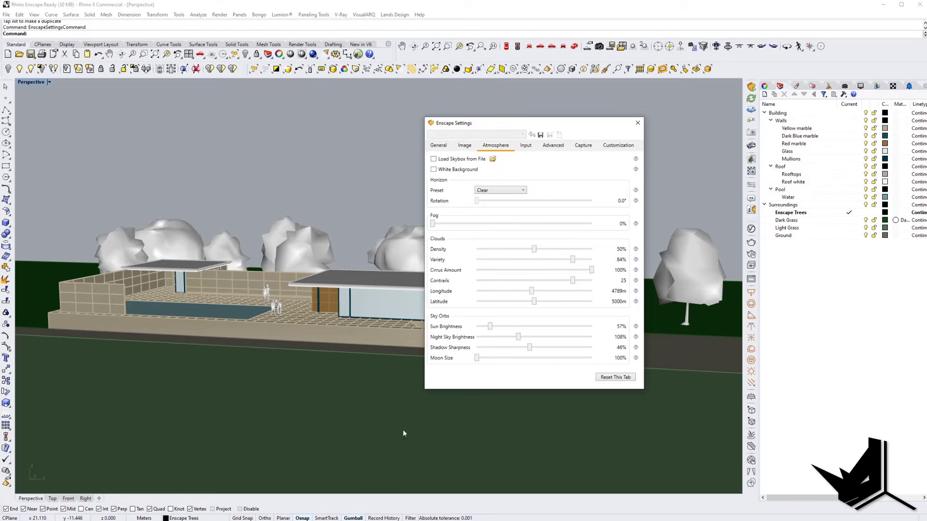
pyautogui.click(135, 516)
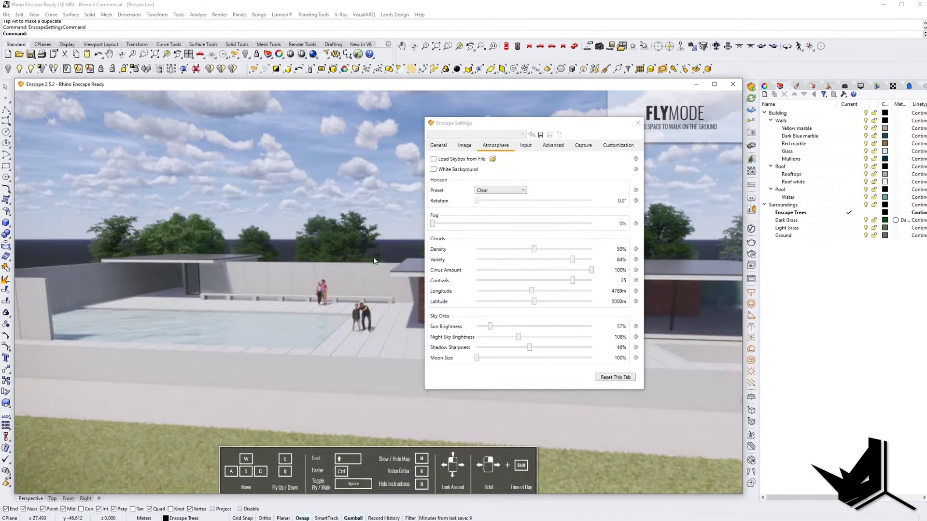
# - Preview the Forest and Mountains horizon presets, then restore White Cubes
pyautogui.click(521, 190)
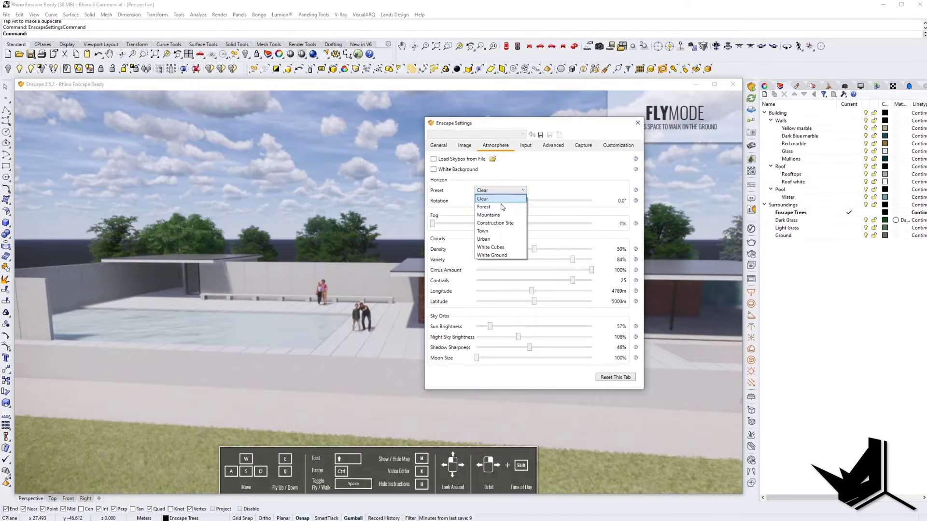
pyautogui.click(501, 207)
pyautogui.click(512, 193)
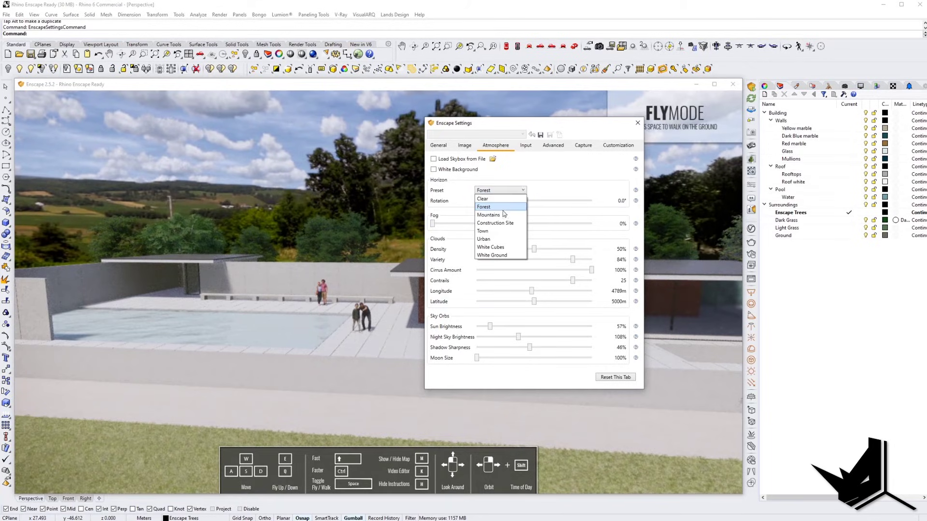
pyautogui.click(505, 214)
pyautogui.click(514, 193)
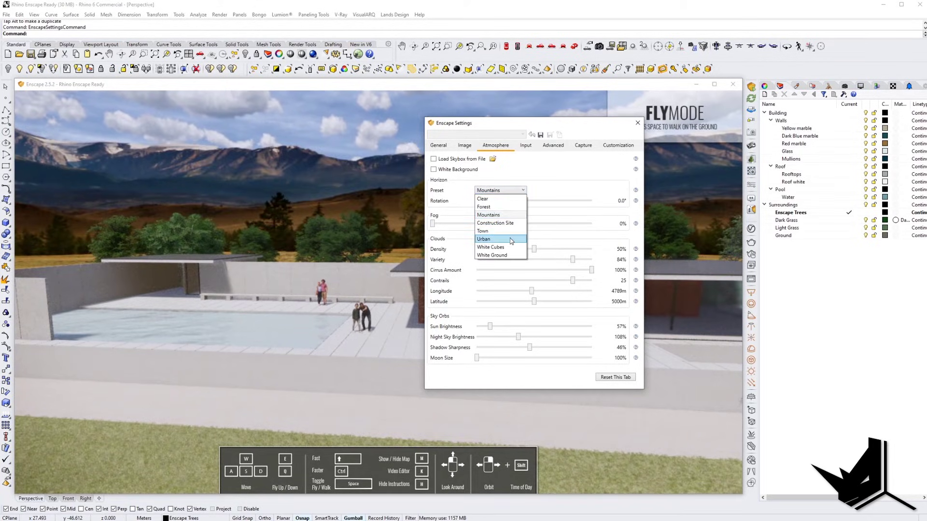
pyautogui.click(492, 247)
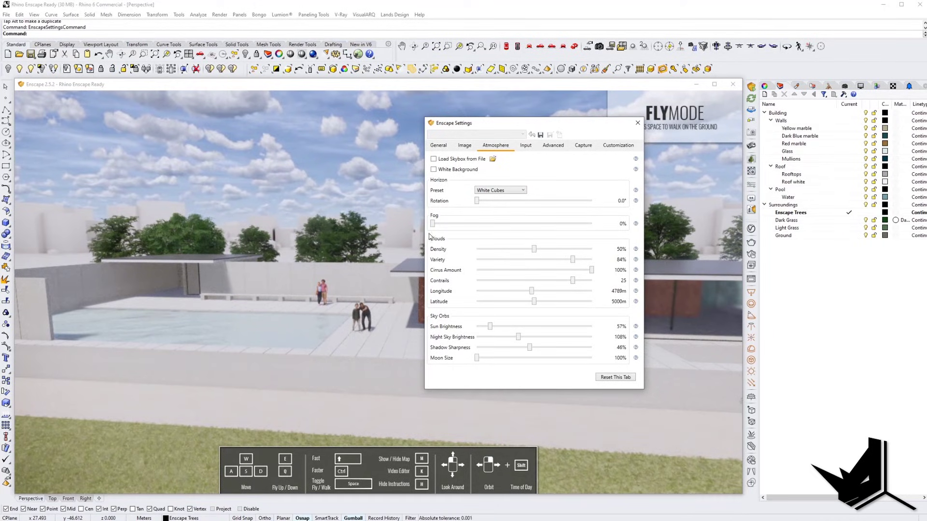
# - Set the cloud density to 40%, variety to 68% and longitude to 5637 m
pyautogui.moveTo(539, 251)
pyautogui.mouseDown()
pyautogui.moveTo(511, 250)
pyautogui.moveTo(556, 261)
pyautogui.mouseUp()
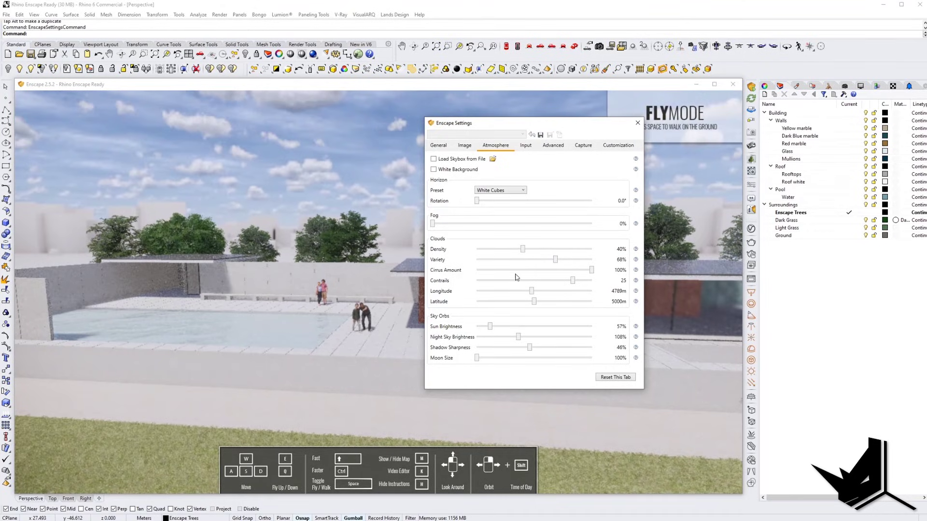
pyautogui.moveTo(533, 293); pyautogui.dragTo(544, 294)
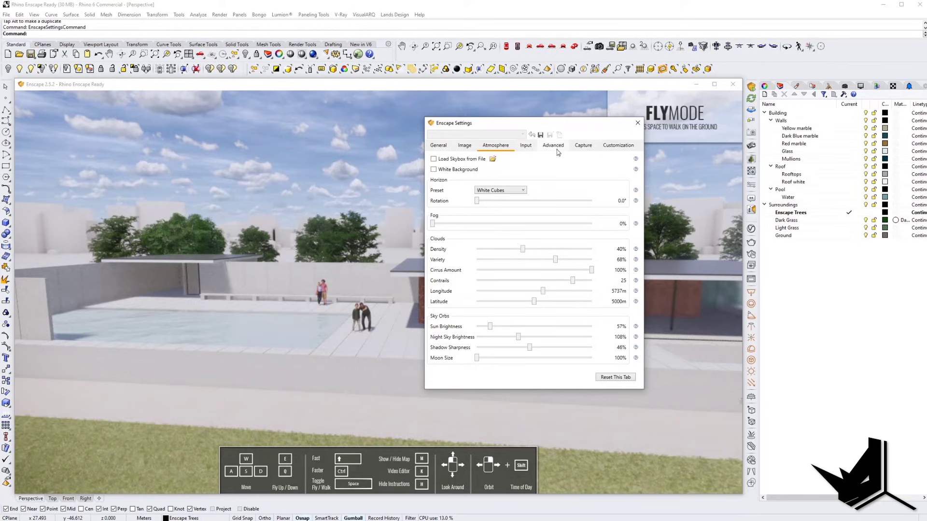
pyautogui.scroll(-1, 568, 290)
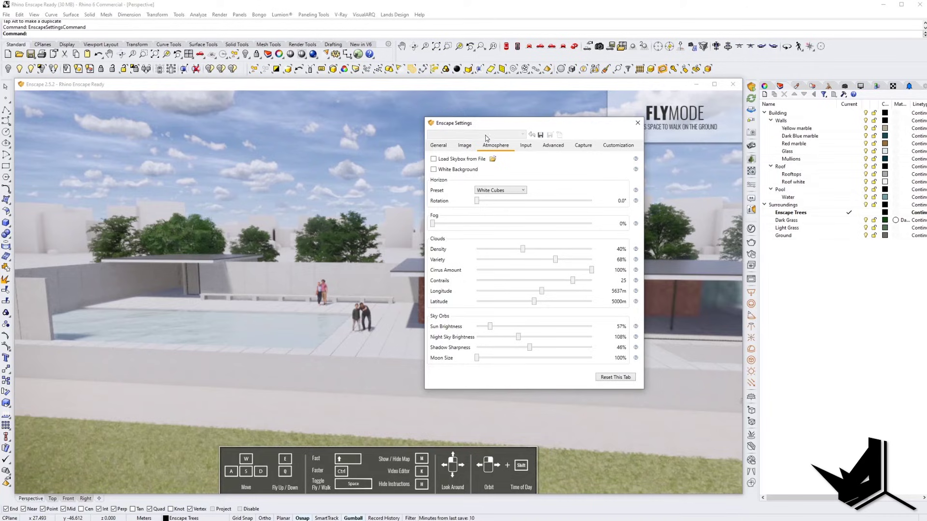
# - Raise the exposure brightness to about 24%, trying auto exposure and leaving it off
pyautogui.click(439, 146)
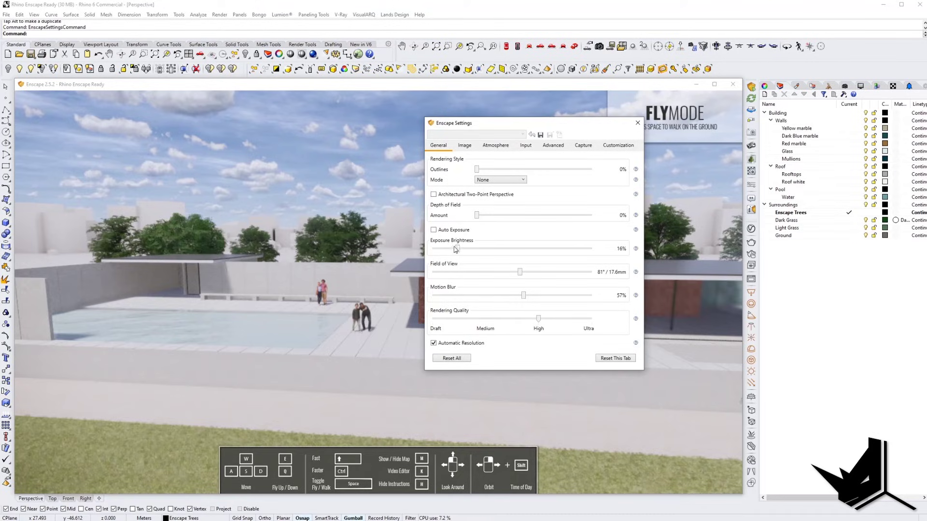
pyautogui.moveTo(457, 249); pyautogui.dragTo(468, 249)
pyautogui.click(434, 230)
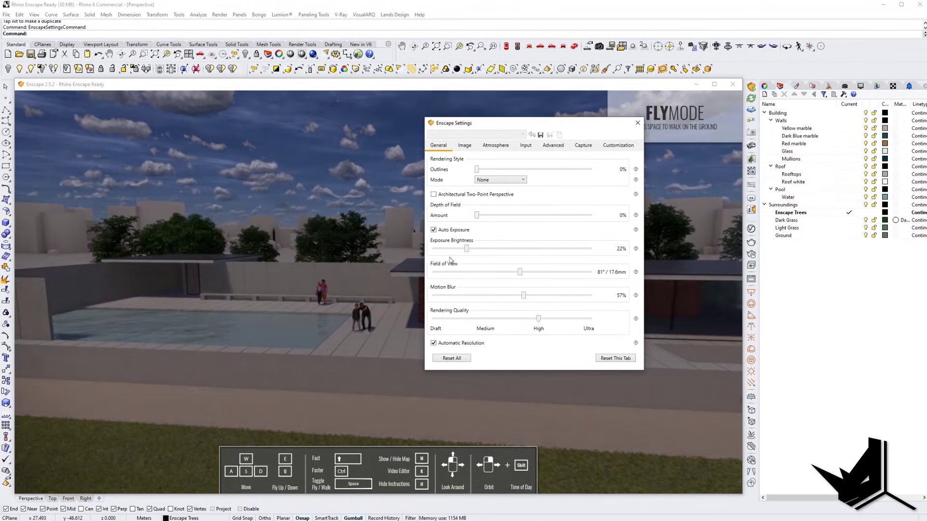
pyautogui.click(434, 230)
pyautogui.moveTo(466, 248); pyautogui.dragTo(471, 251)
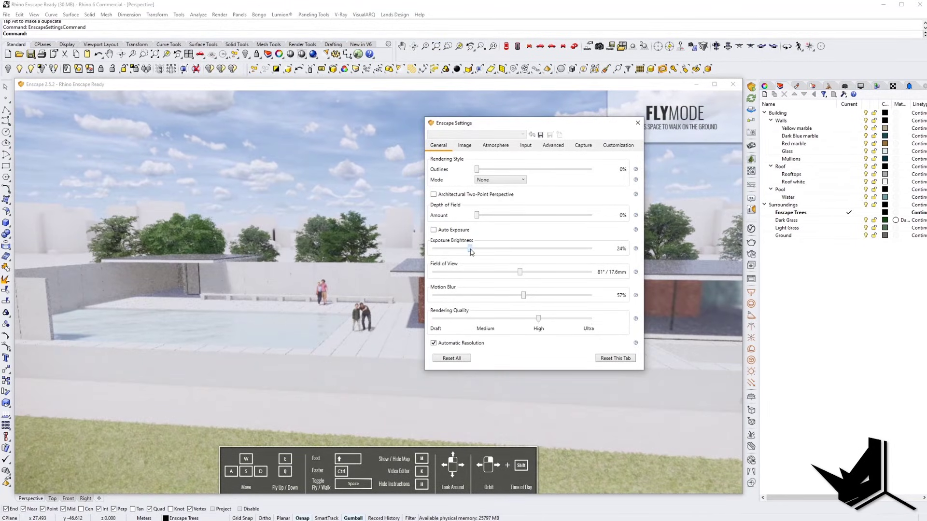
# - Review the advanced, customization, capture, input, atmosphere and image settings, then close the Enscape settings
pyautogui.click(547, 147)
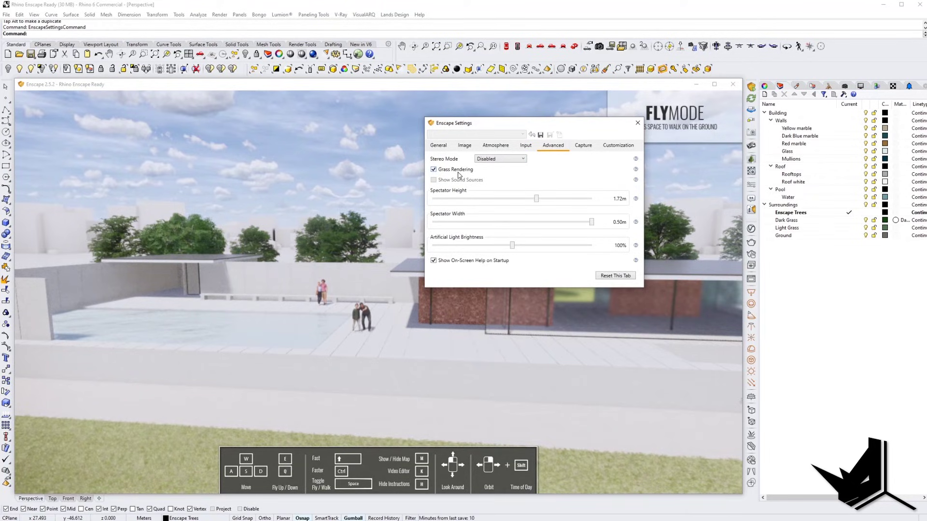
pyautogui.click(618, 145)
pyautogui.click(584, 146)
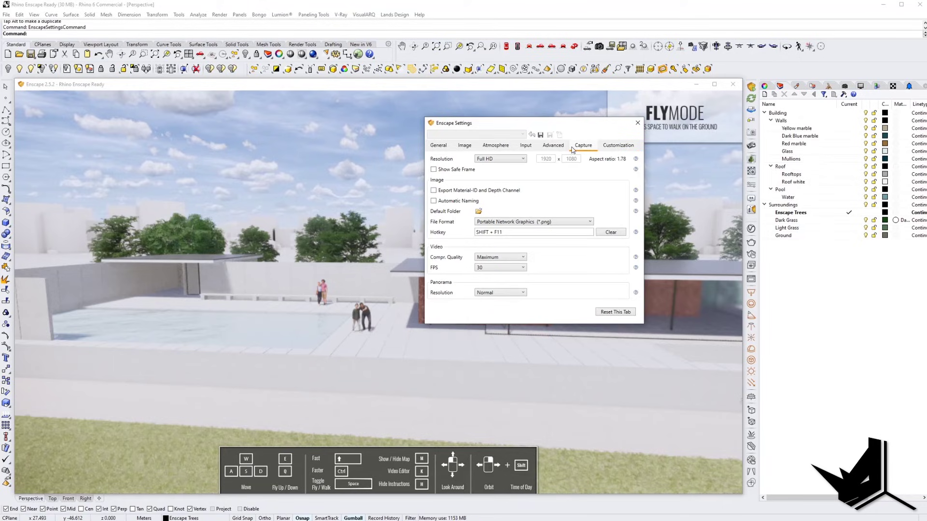
pyautogui.click(554, 146)
pyautogui.click(526, 145)
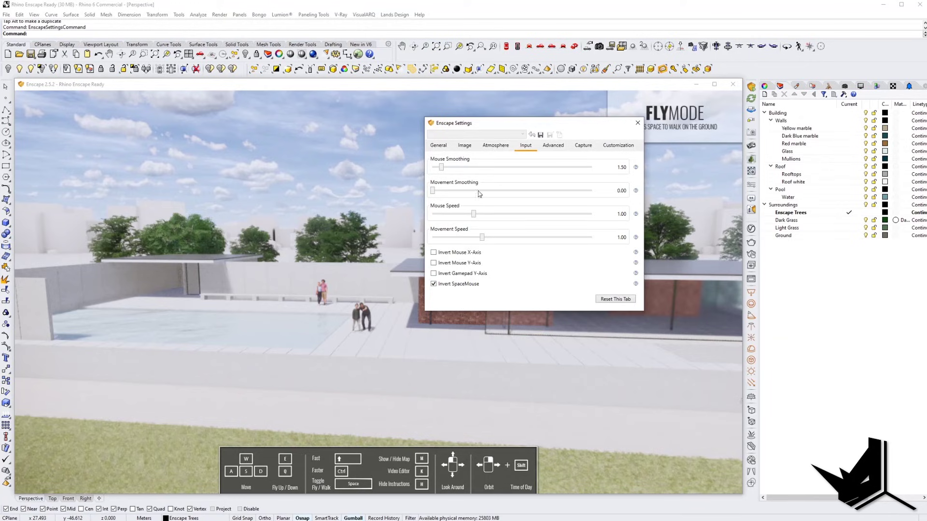
pyautogui.click(497, 146)
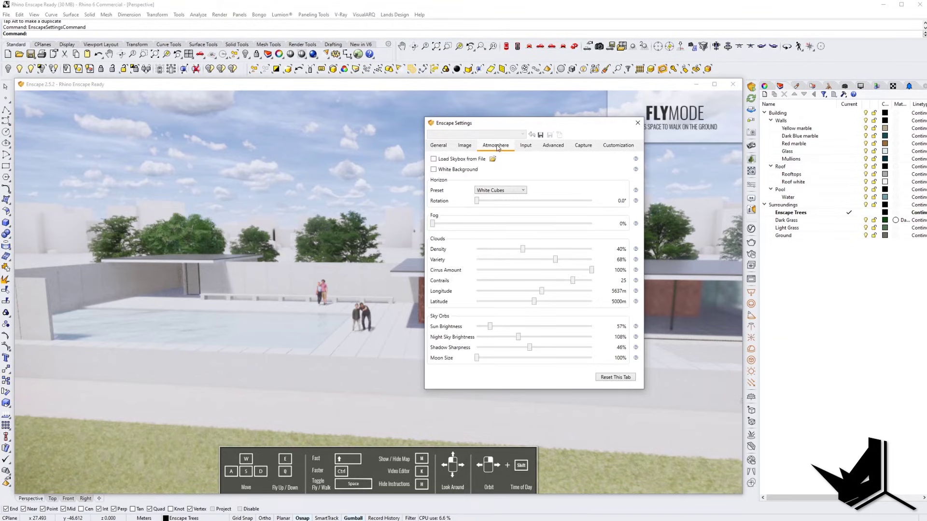
pyautogui.click(461, 149)
pyautogui.click(638, 123)
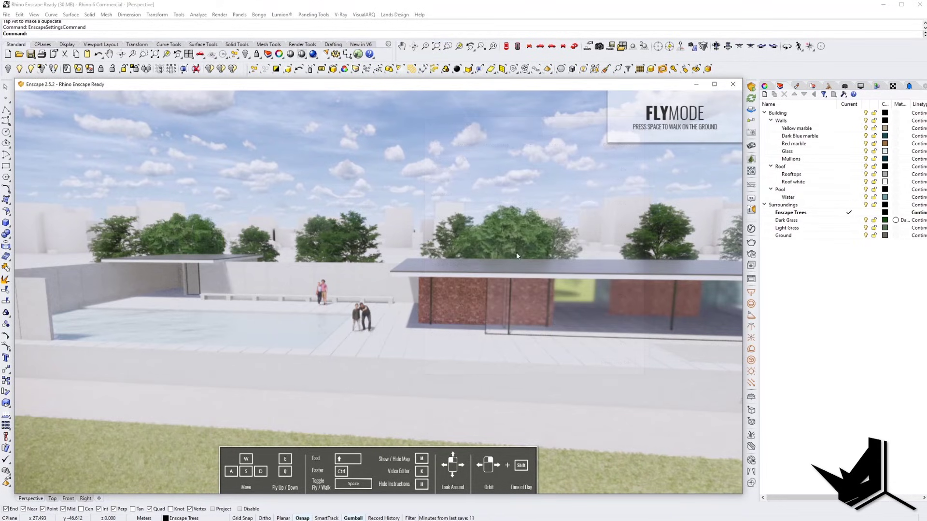
# - Inspect the pavilion, pool terrace and surrounding trees from several elevated angles in fly mode, approaching the front stairs
pyautogui.moveTo(362, 295); pyautogui.dragTo(237, 295, button='right')
pyautogui.moveTo(482, 315); pyautogui.dragTo(308, 359, button='right')
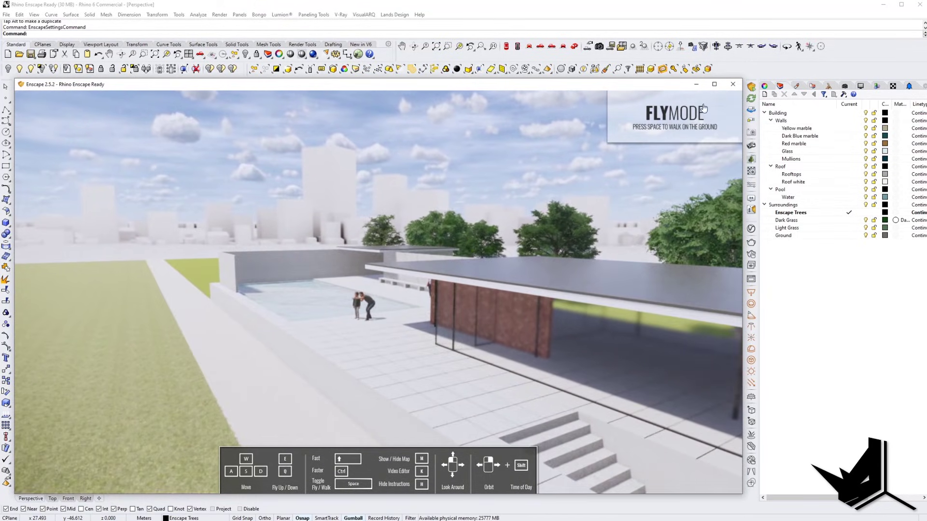
pyautogui.moveTo(346, 260); pyautogui.dragTo(515, 309, button='right')
pyautogui.moveTo(536, 308); pyautogui.dragTo(411, 296, button='middle')
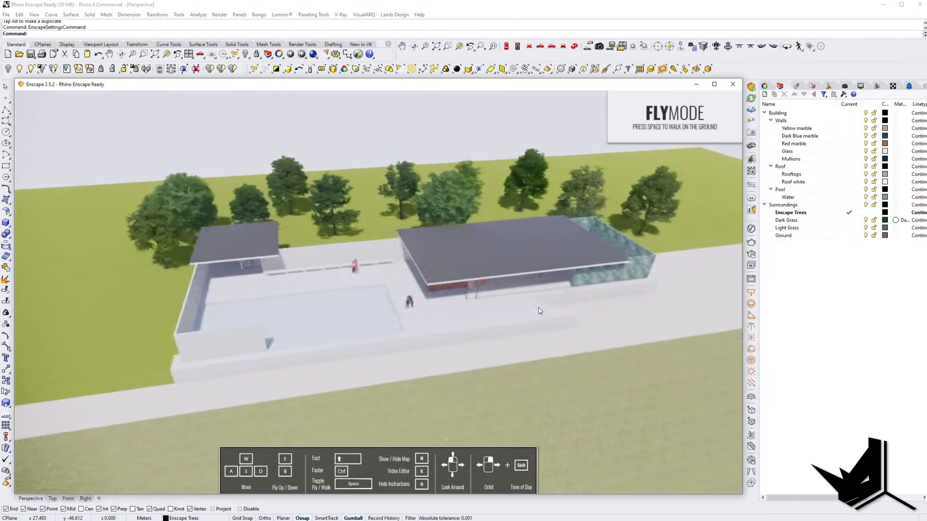
pyautogui.scroll(2, 433, 294)
pyautogui.scroll(1, 531, 304)
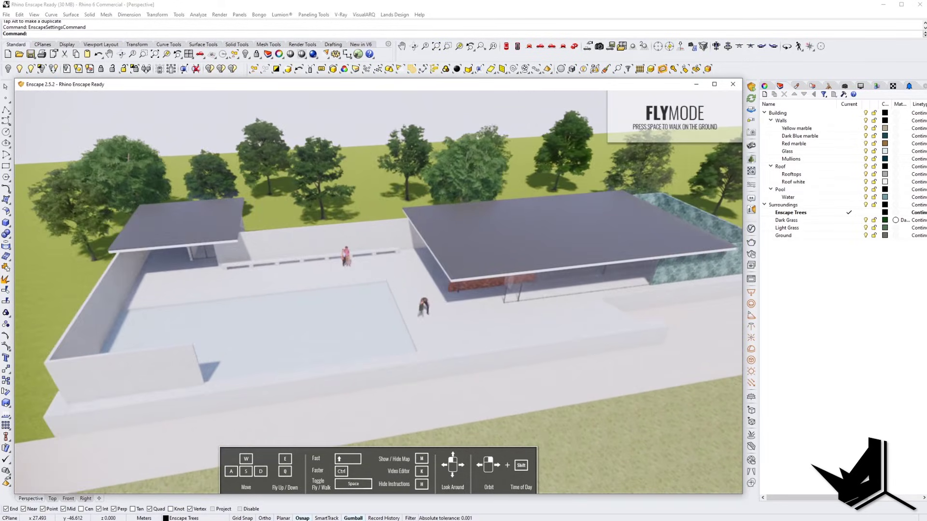
pyautogui.scroll(4, 450, 288)
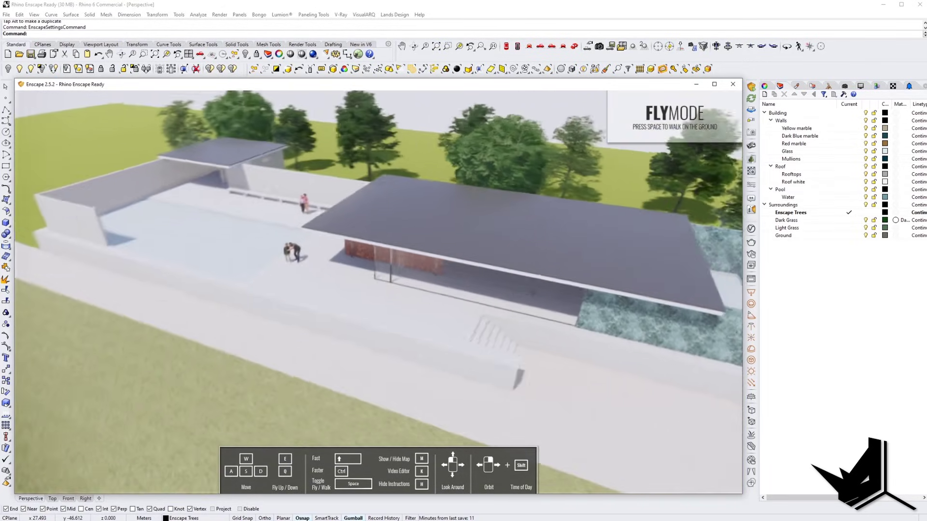
pyautogui.moveTo(530, 300); pyautogui.dragTo(499, 314, button='right')
pyautogui.scroll(2, 530, 300)
pyautogui.moveTo(530, 299); pyautogui.dragTo(475, 293, button='middle')
pyautogui.moveTo(217, 265); pyautogui.dragTo(244, 269, button='middle')
# - Try walk mode beside the pavilion, return to fly mode to raise the camera, and switch back to walk mode near the front stairs
pyautogui.press('space')
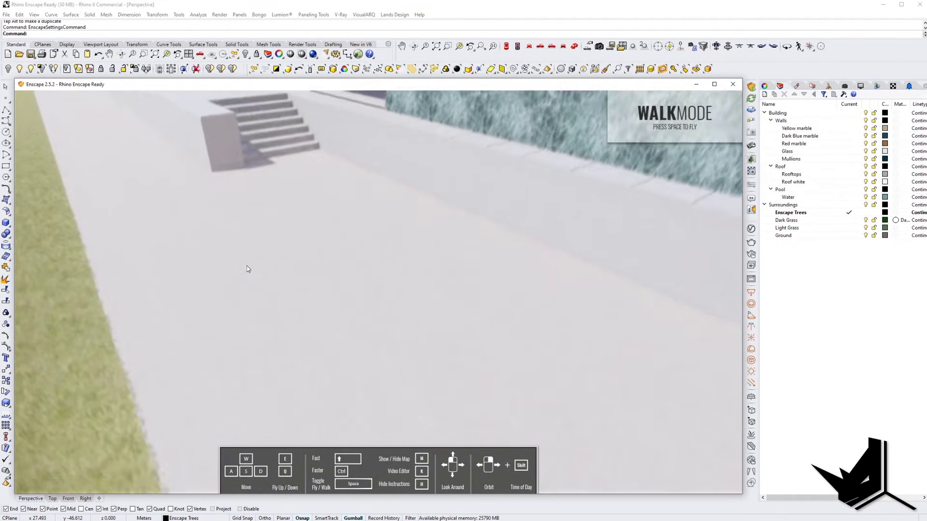
pyautogui.press('space')
pyautogui.press('e')
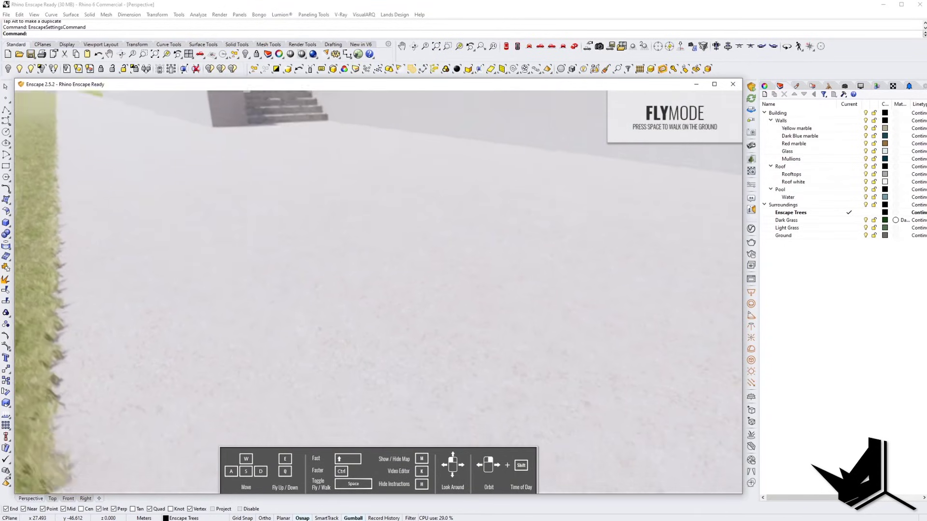
pyautogui.press('e')
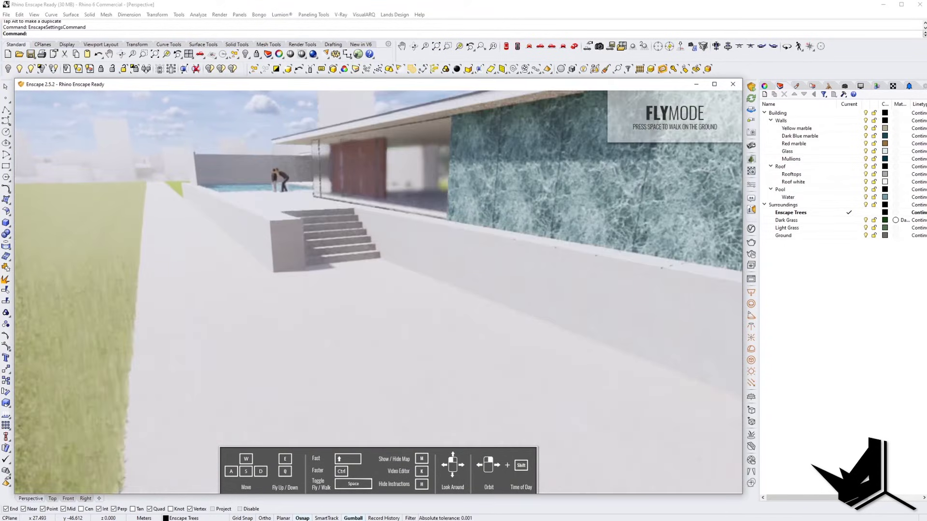
pyautogui.press('space')
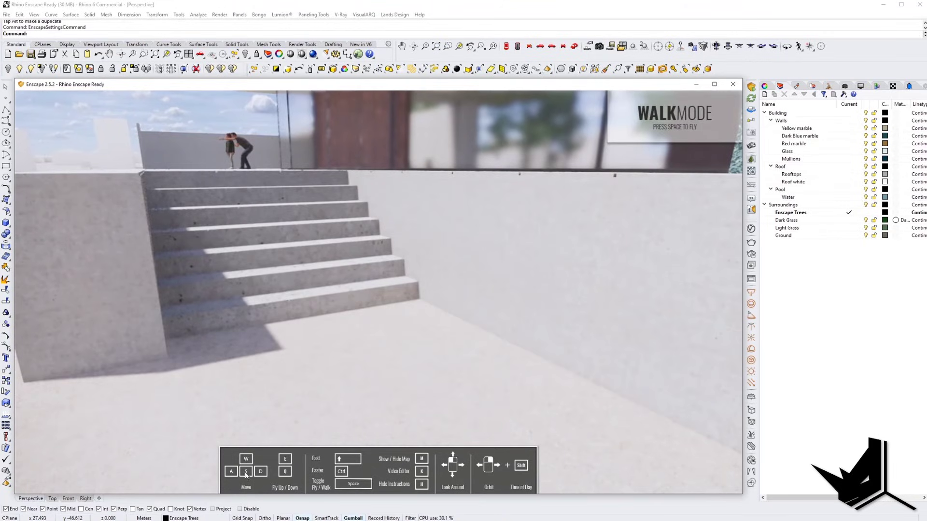
# - Walk up the front stairs and across the paved terrace to the couple standing at the pool's edge
pyautogui.press('w')
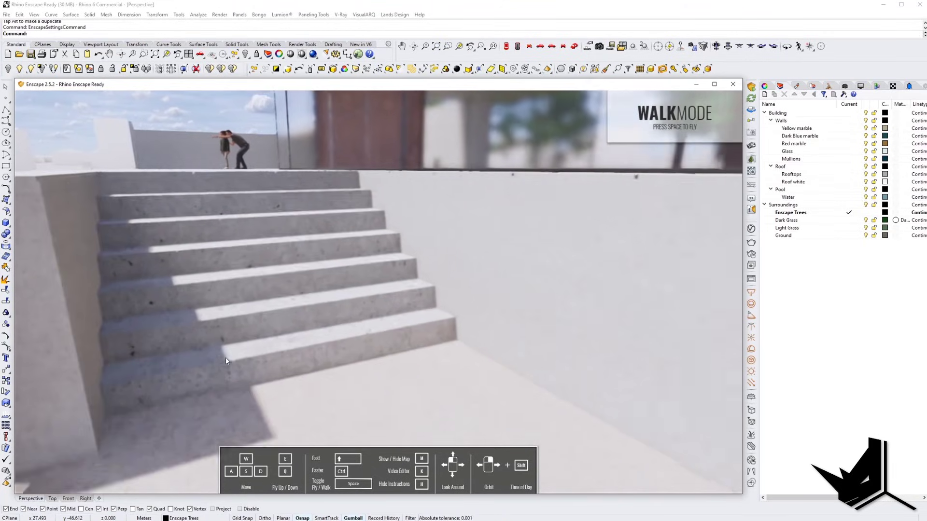
pyautogui.press('w')
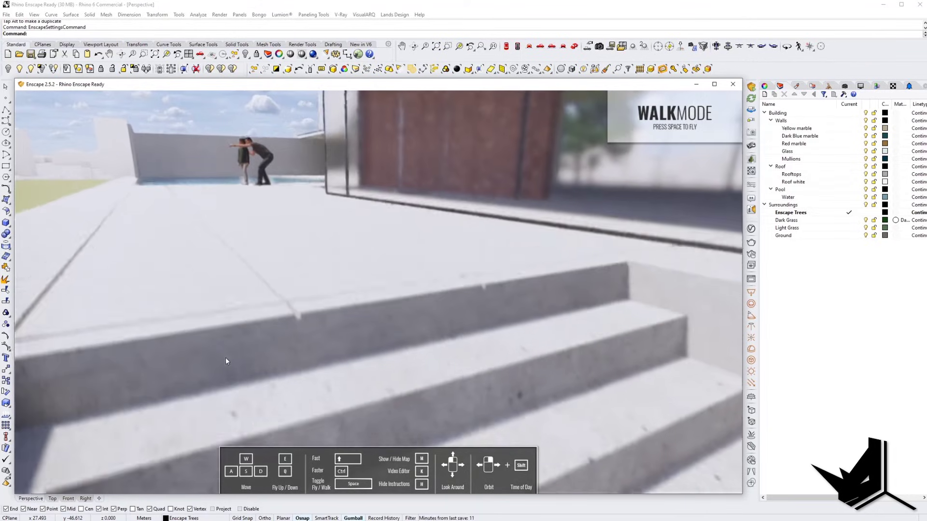
pyautogui.press('w')
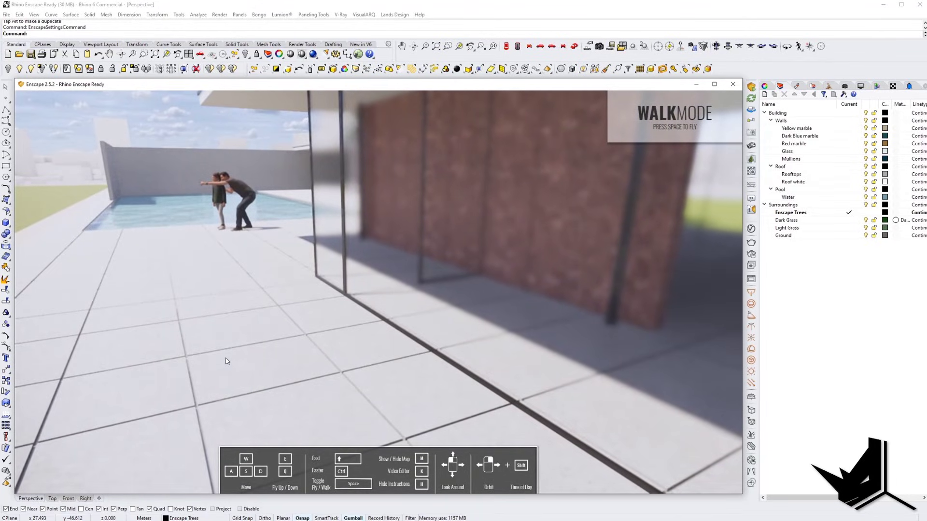
pyautogui.press('w')
pyautogui.press('a')
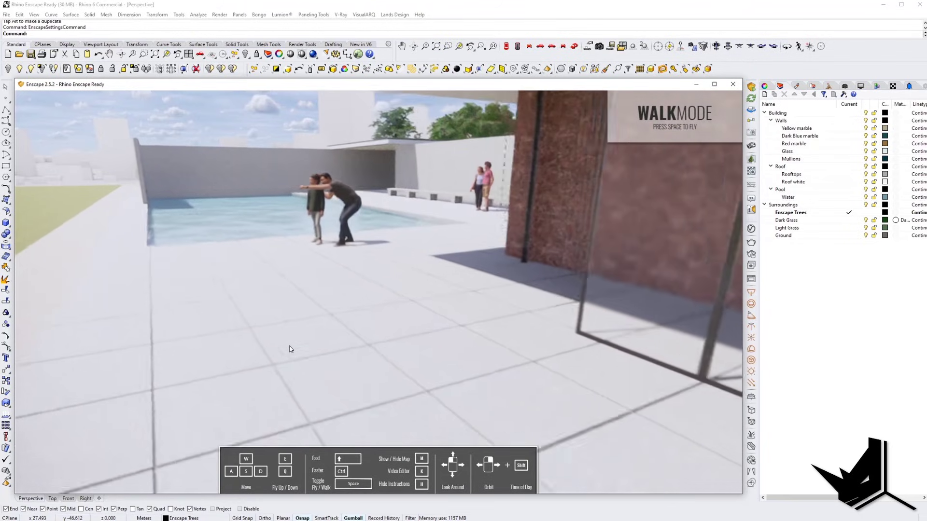
pyautogui.press('w')
pyautogui.press('a')
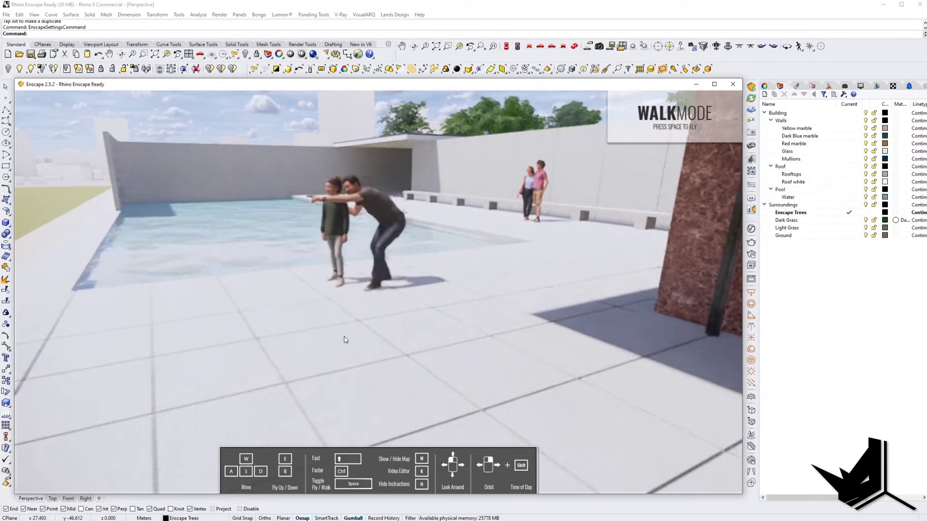
pyautogui.press('w')
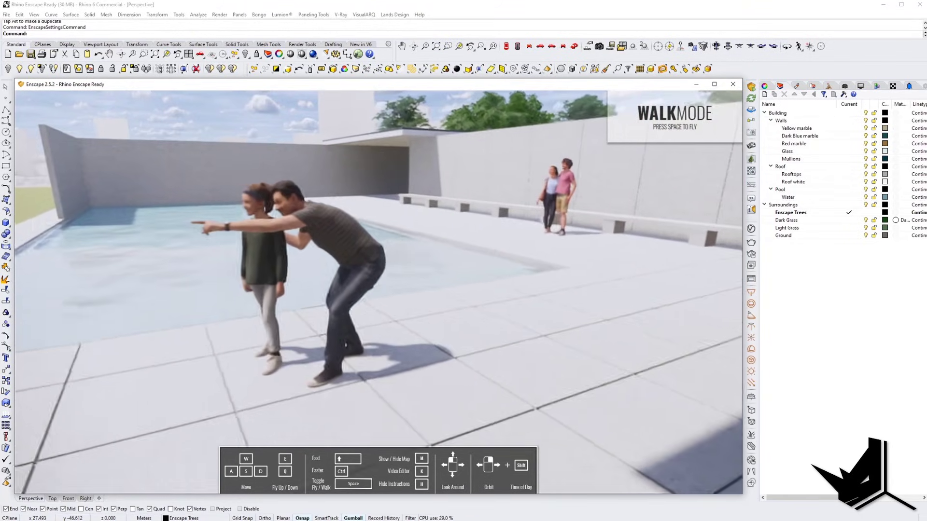
# - Walk past the glass panels into the pavilion and look around the interior at the red marble wall and garden
pyautogui.moveTo(466, 288); pyautogui.dragTo(437, 281)
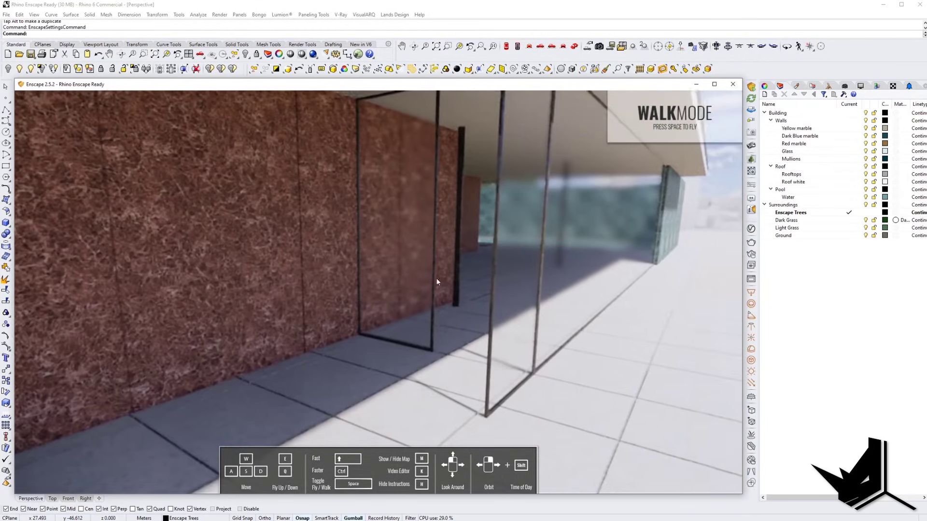
pyautogui.press('w')
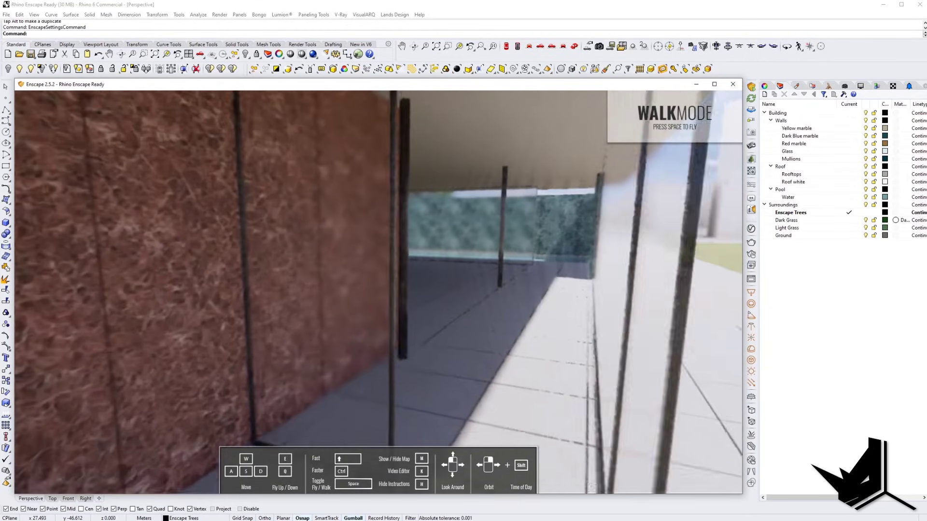
pyautogui.moveTo(436, 281); pyautogui.dragTo(418, 256)
pyautogui.press('w')
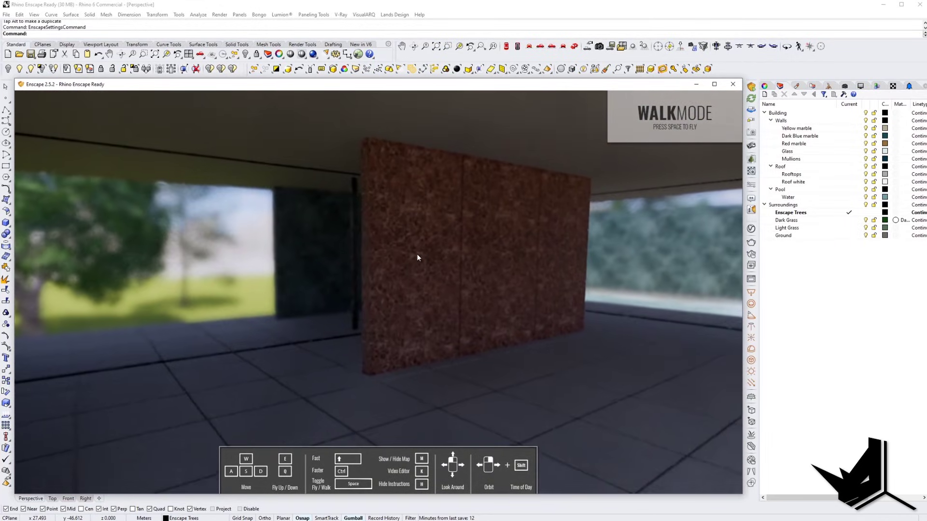
pyautogui.moveTo(354, 287); pyautogui.dragTo(265, 288)
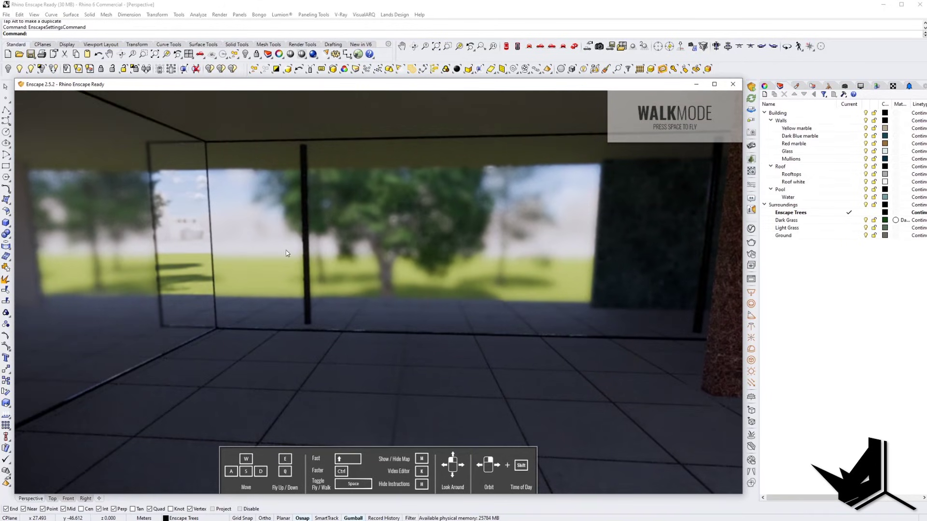
pyautogui.moveTo(166, 234); pyautogui.dragTo(262, 230)
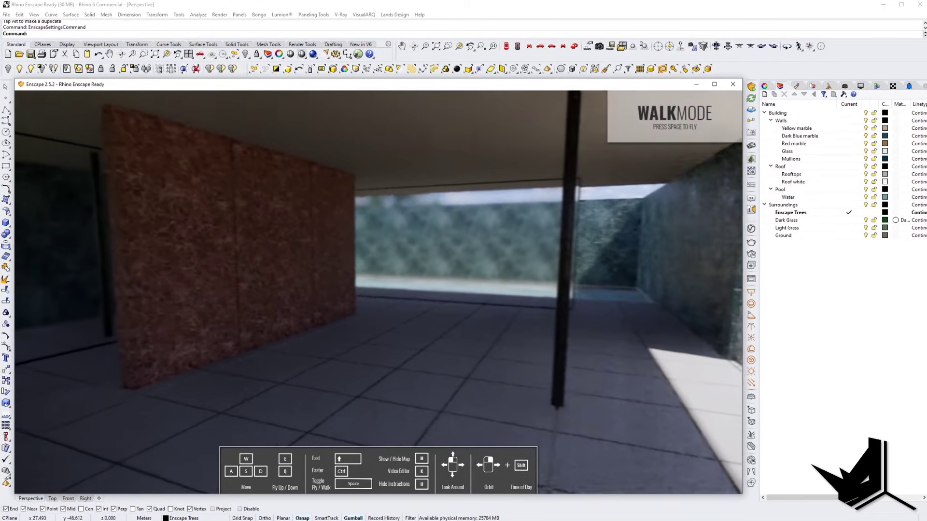
# - Walk through the interior to the small pool court and examine its dark marble walls and water
pyautogui.press('w')
pyautogui.moveTo(92, 319); pyautogui.dragTo(145, 320)
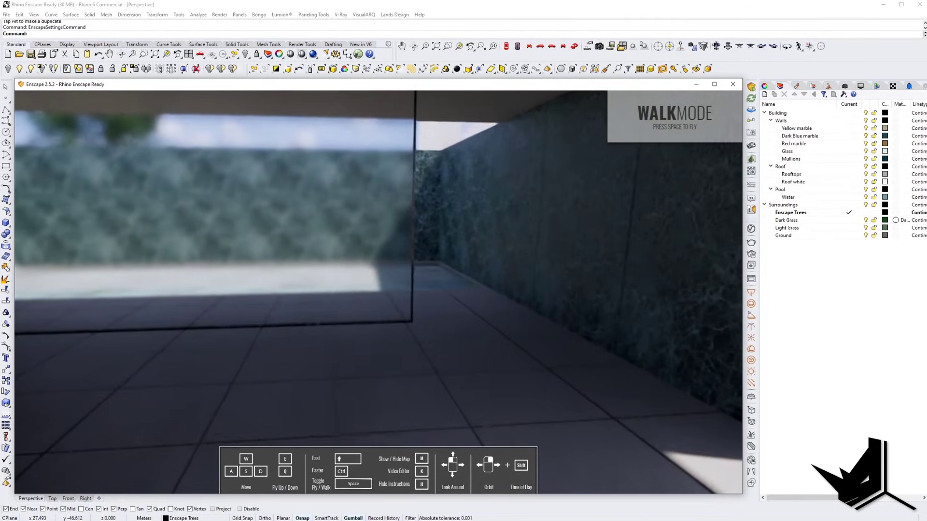
pyautogui.moveTo(453, 304); pyautogui.dragTo(395, 302)
pyautogui.moveTo(428, 271); pyautogui.dragTo(519, 260)
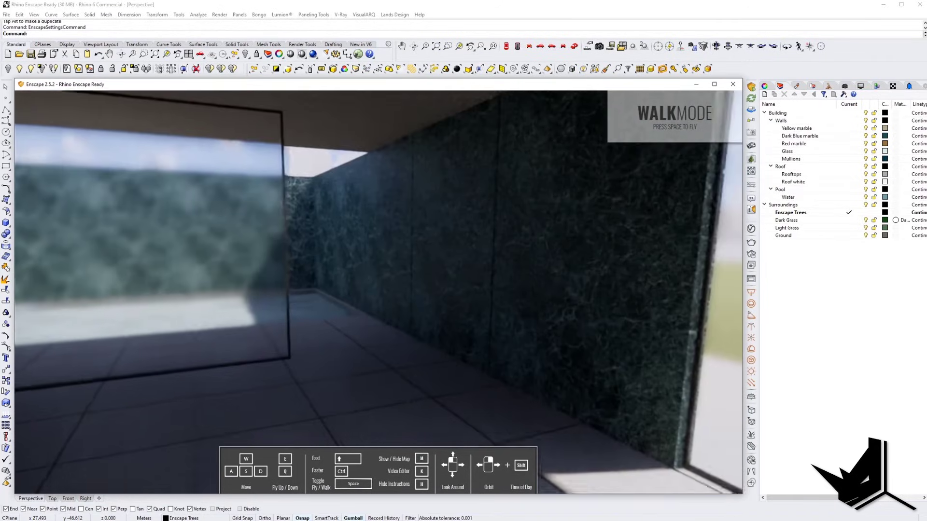
pyautogui.press('w')
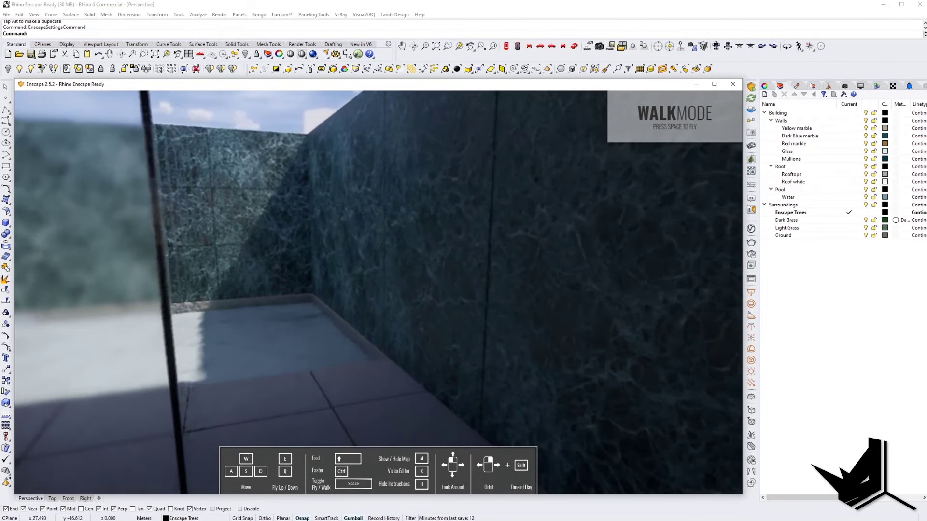
pyautogui.press('w')
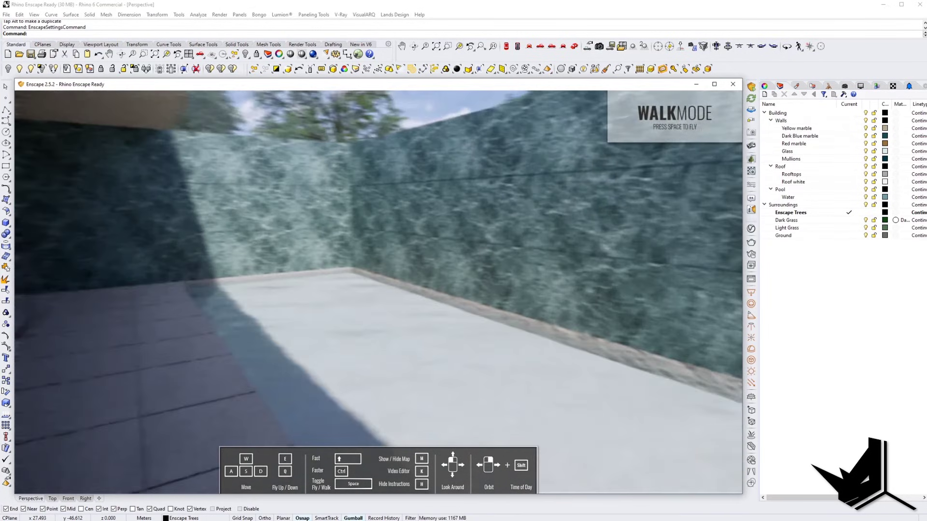
pyautogui.moveTo(483, 263); pyautogui.dragTo(427, 263)
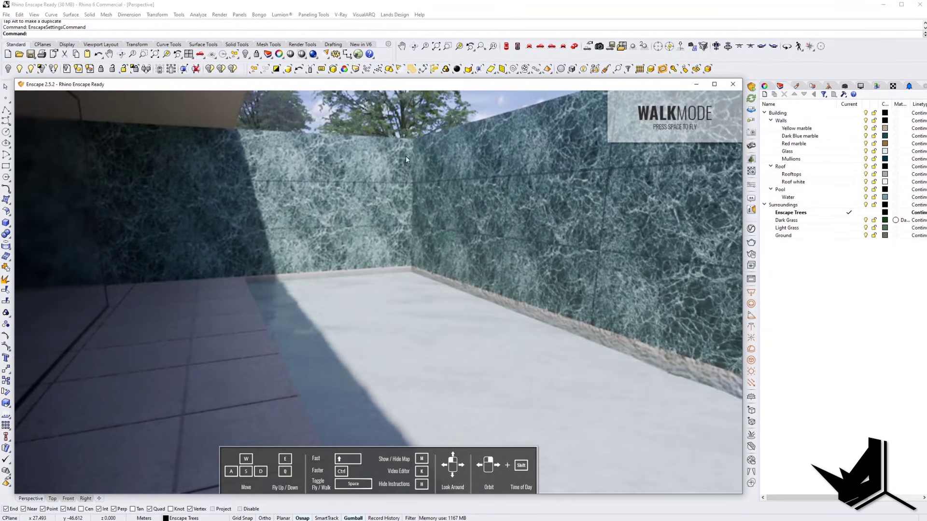
pyautogui.moveTo(427, 264); pyautogui.dragTo(346, 236)
pyautogui.press('w')
pyautogui.press('w')
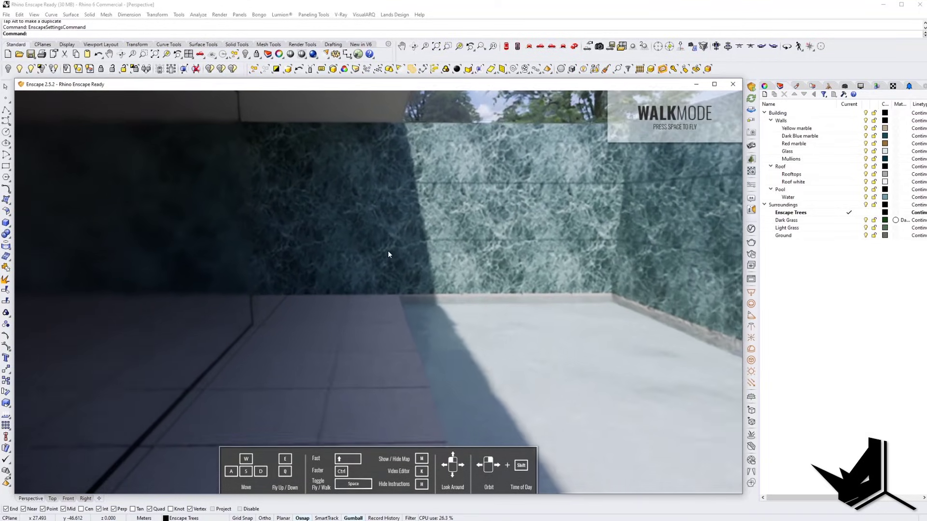
pyautogui.press('w')
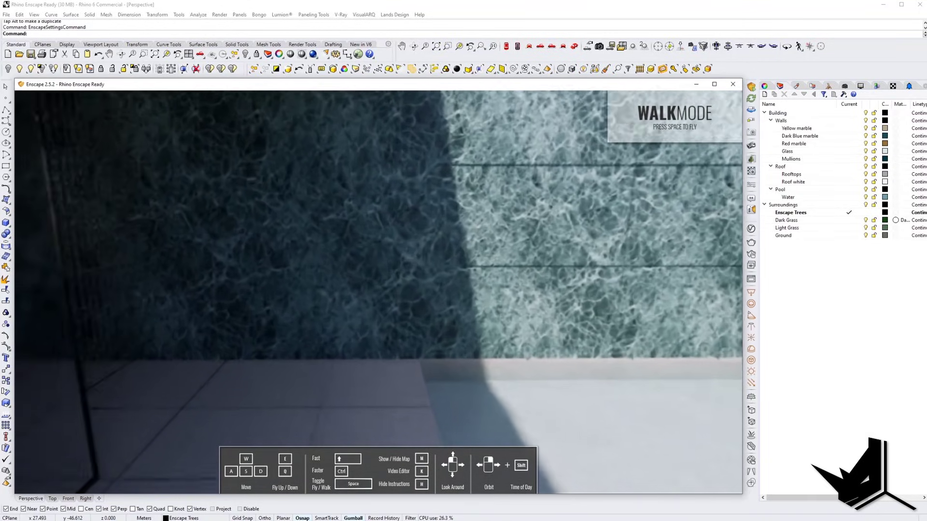
# - Walk along the covered rear passage, viewing the garden trees, and continue to the couple beside the long terrace bench
pyautogui.moveTo(347, 235); pyautogui.dragTo(121, 236)
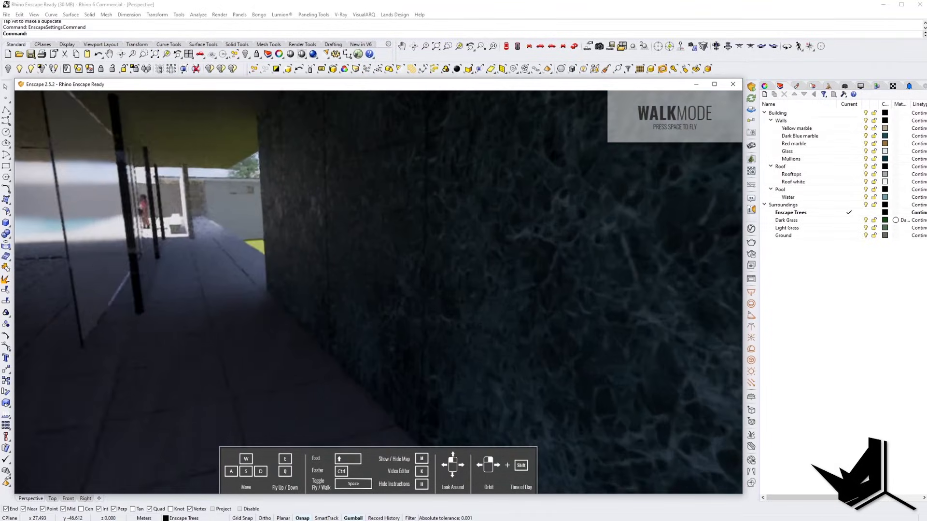
pyautogui.press('a')
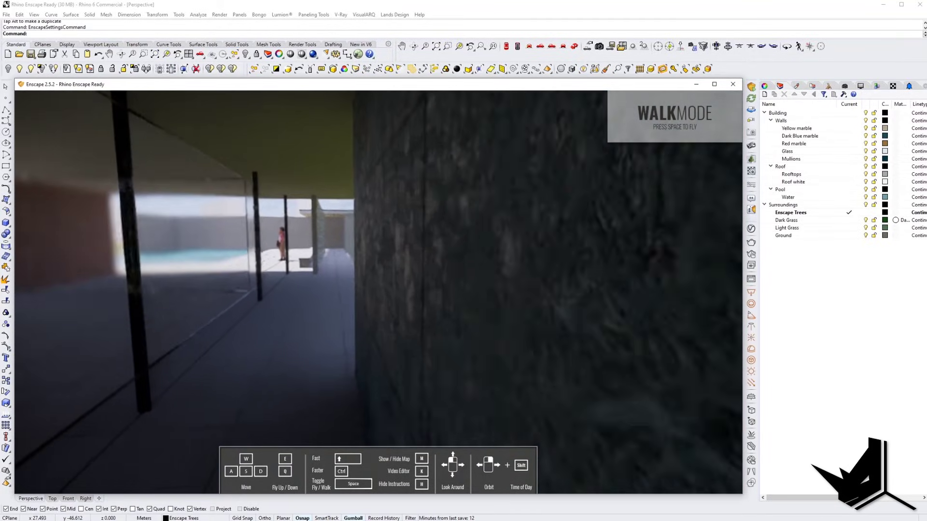
pyautogui.press('a')
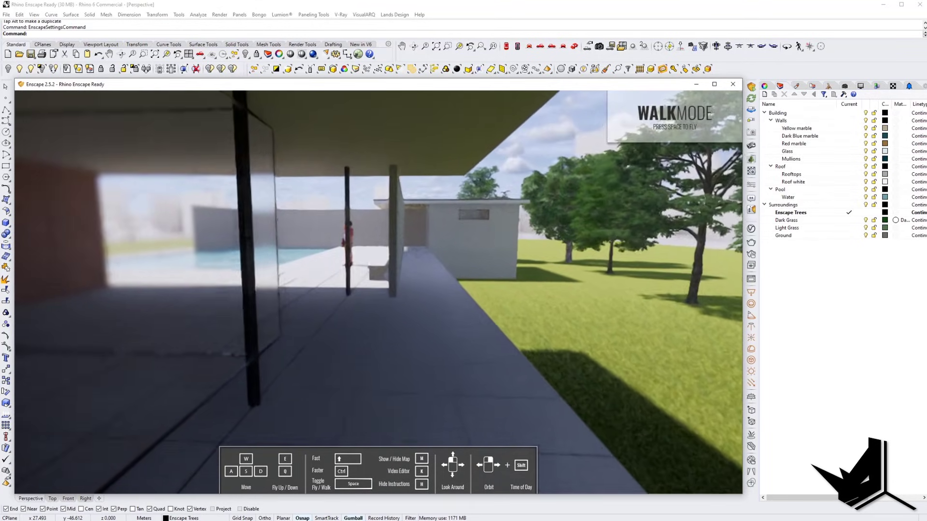
pyautogui.moveTo(378, 292); pyautogui.dragTo(423, 273)
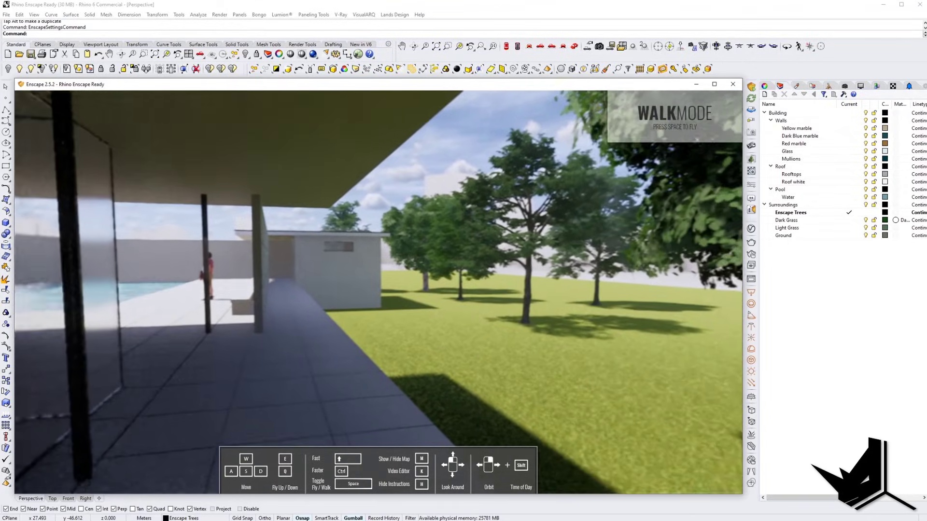
pyautogui.moveTo(560, 216); pyautogui.dragTo(517, 225)
pyautogui.press('w')
pyautogui.moveTo(329, 274)
pyautogui.mouseDown()
pyautogui.moveTo(129, 278)
pyautogui.moveTo(324, 277)
pyautogui.mouseUp()
pyautogui.press('w')
pyautogui.press('w')
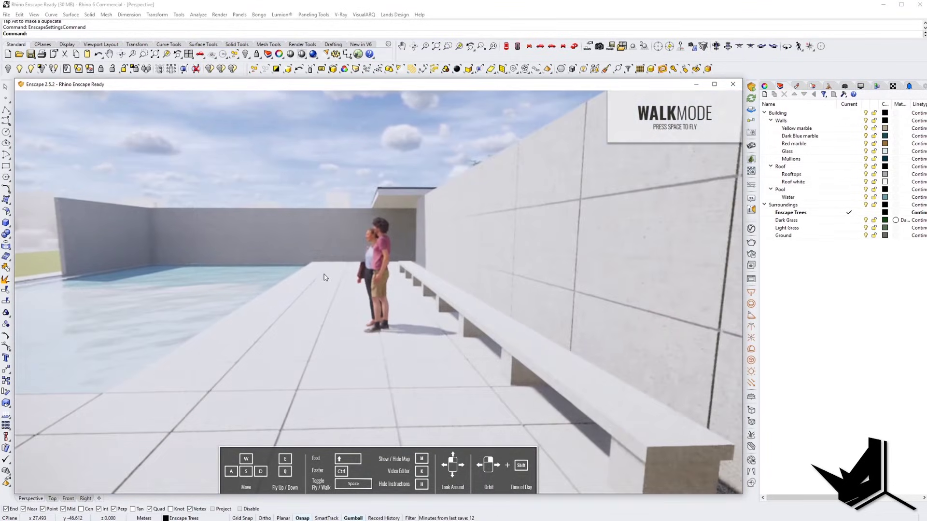